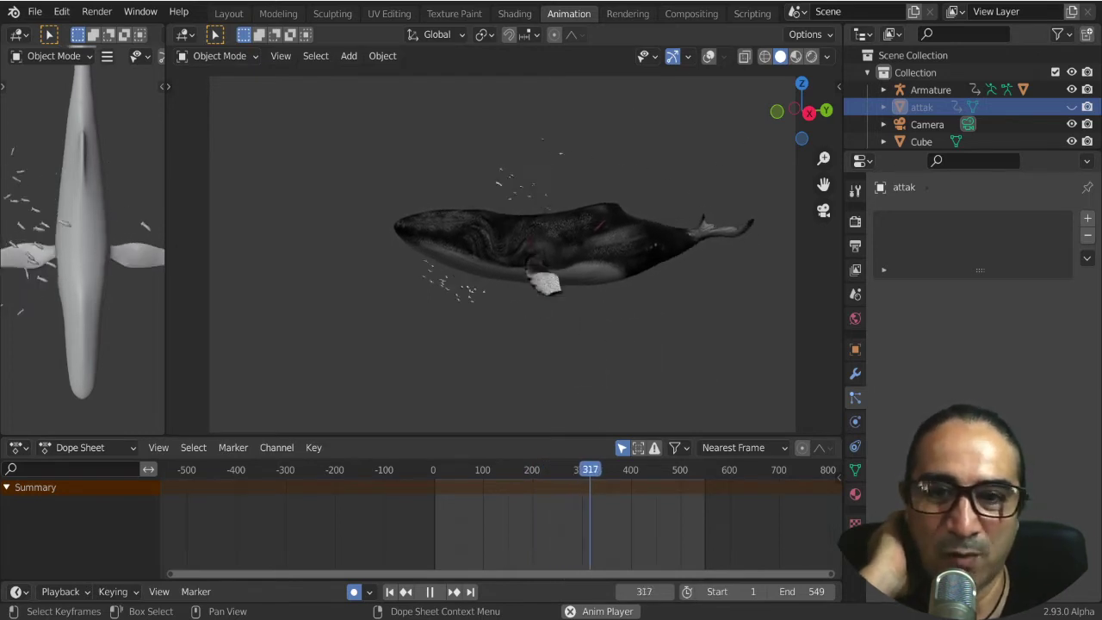
Save the scene as tuto-baleine01-11.blend, stop playback, and open the Open Recent list.
scroll(437, 353, "up", 2)
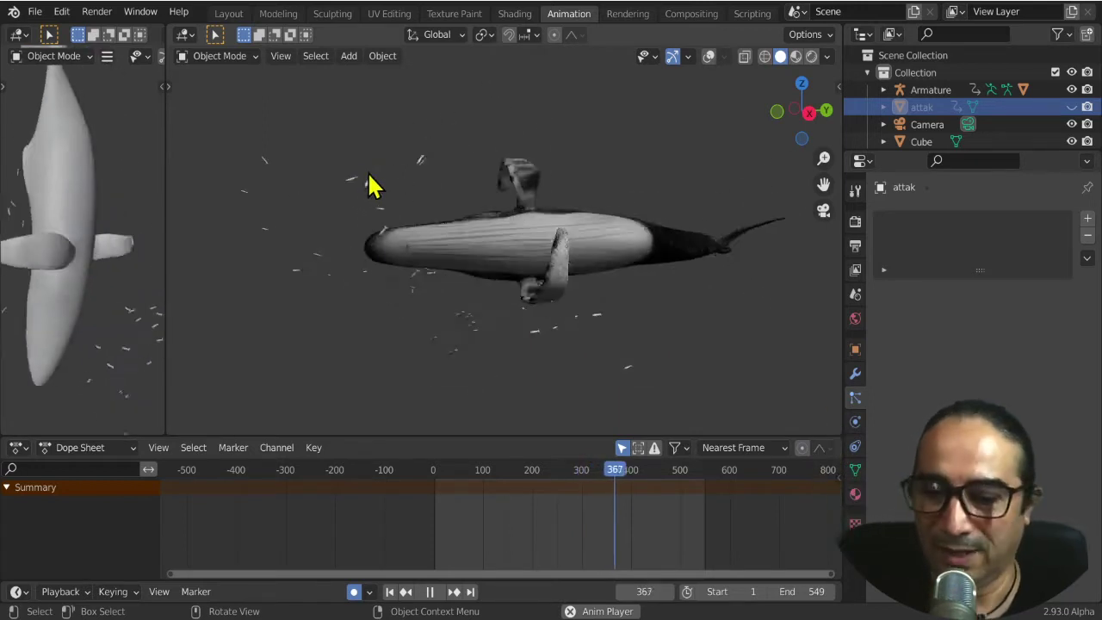
key("ctrl+s")
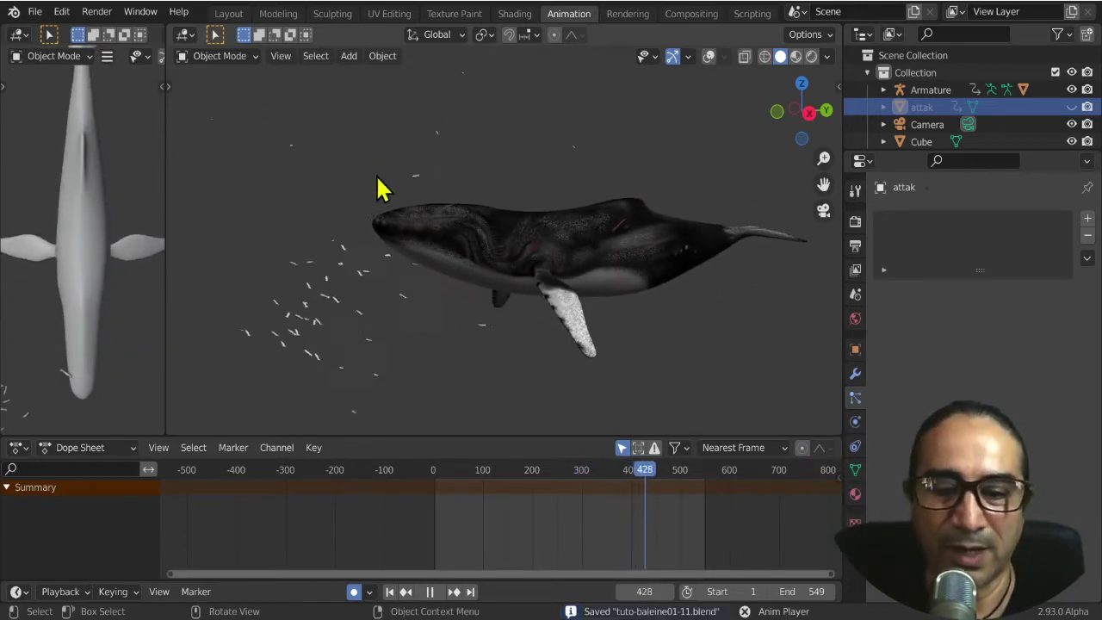
key("space")
left_click(35, 12)
mouse_move(72, 66)
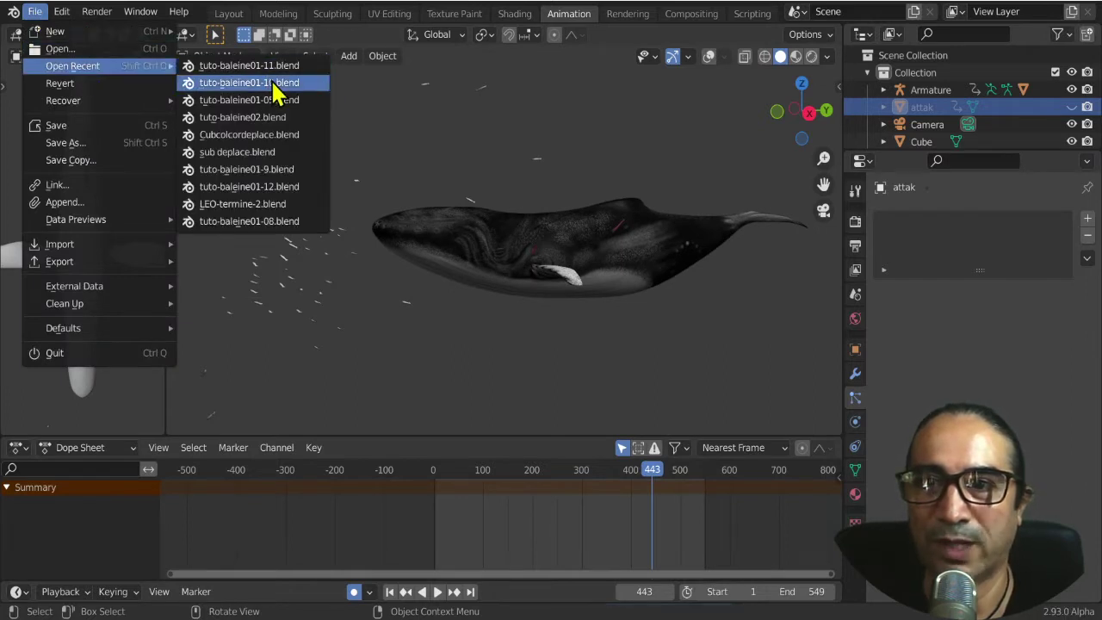
Open tuto-baleine01-10.blend and orbit around the whale, briefly checking the camera view.
left_click(275, 82)
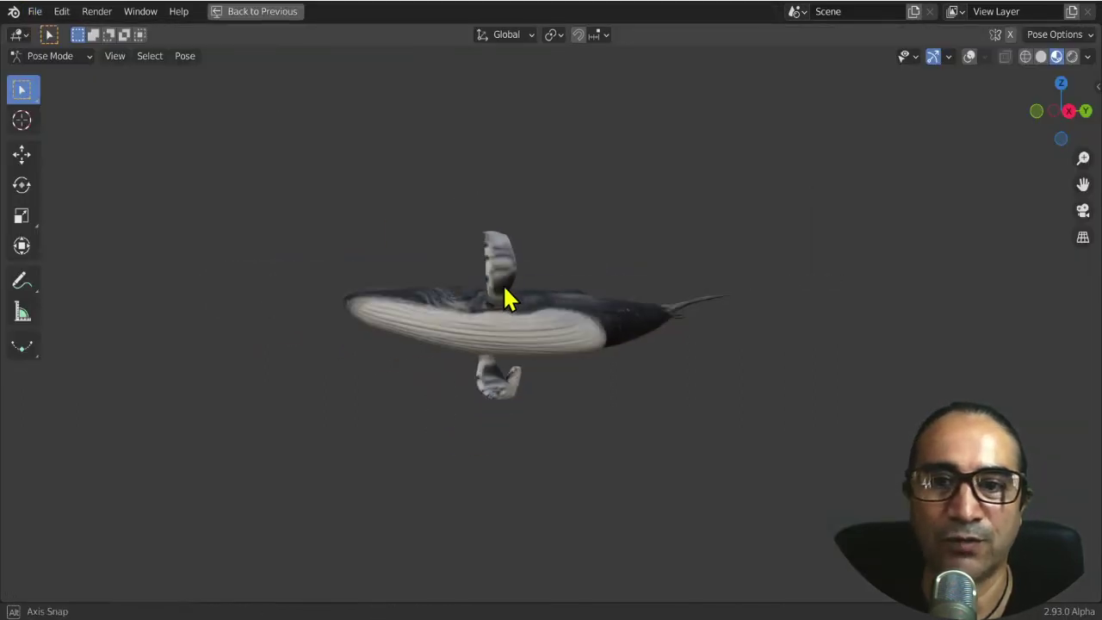
middle_click_drag(508, 295, 415, 217)
key("KP_0")
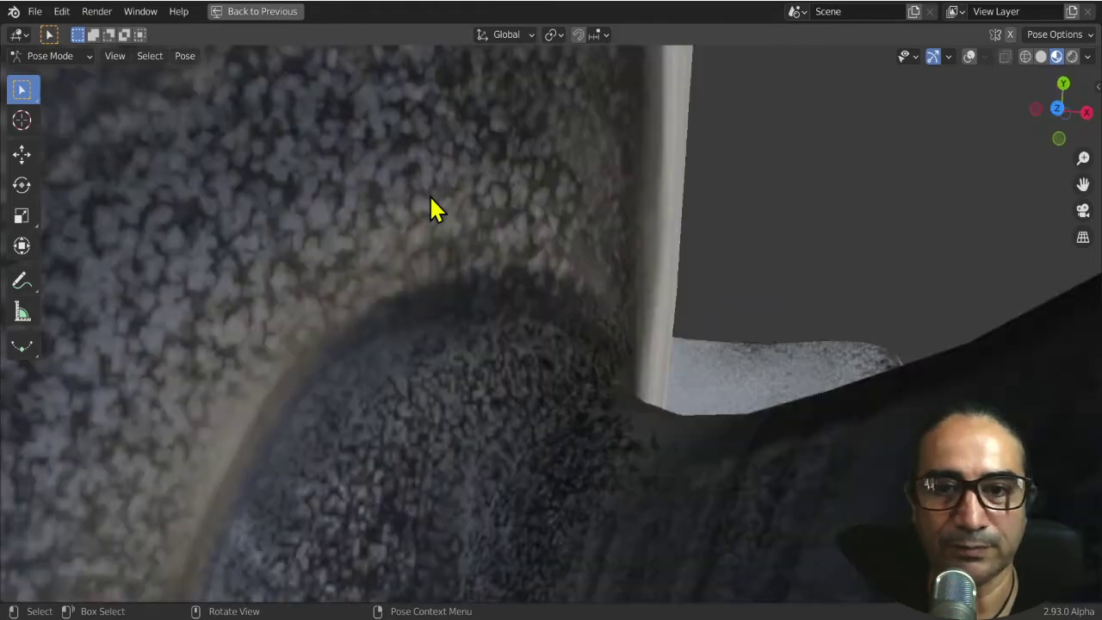
mouse_move(430, 248)
middle_mouse_down()
mouse_move(451, 283)
mouse_move(538, 357)
mouse_move(660, 281)
mouse_move(525, 417)
middle_mouse_up()
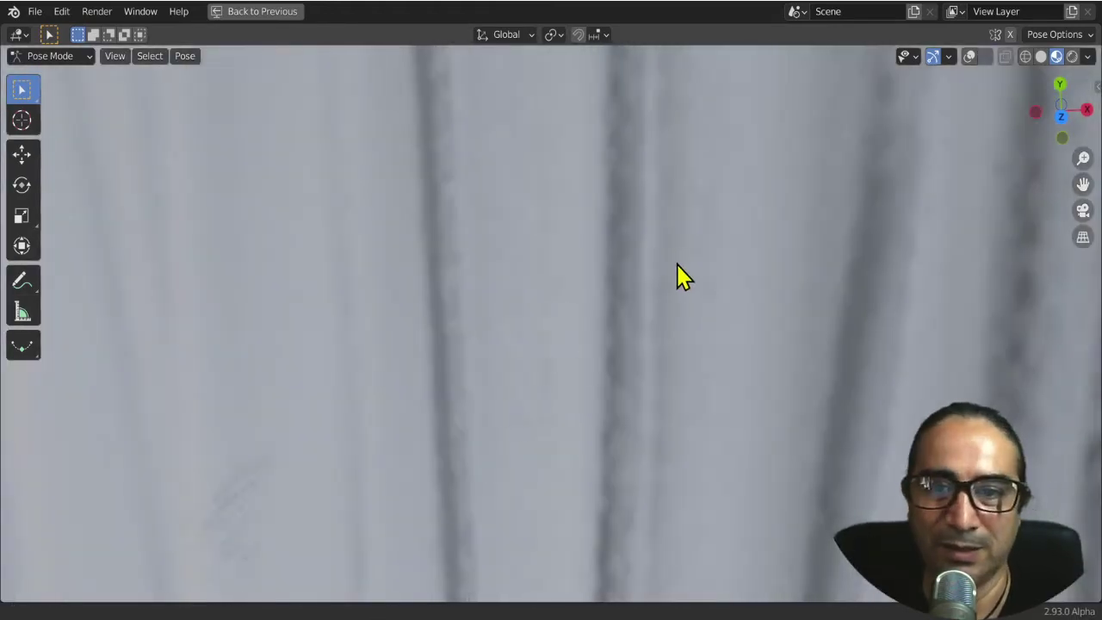
scroll(349, 112, "down", 3)
scroll(339, 492, "down", 8)
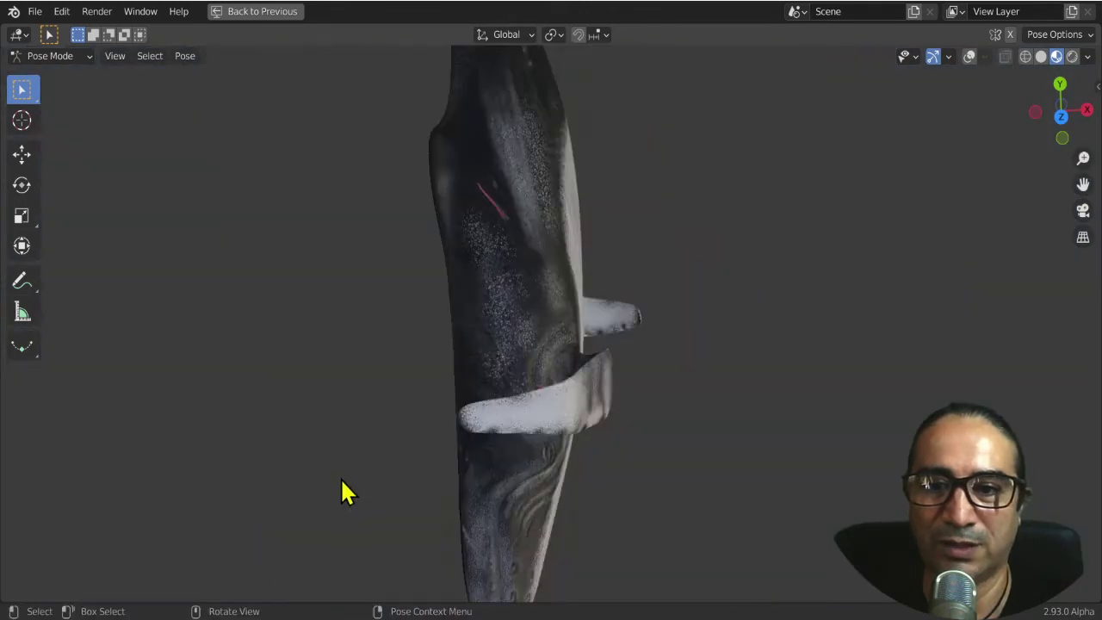
scroll(519, 497, "down", 3)
mouse_move(519, 497)
middle_mouse_down()
mouse_move(457, 258)
mouse_move(529, 382)
middle_mouse_up()
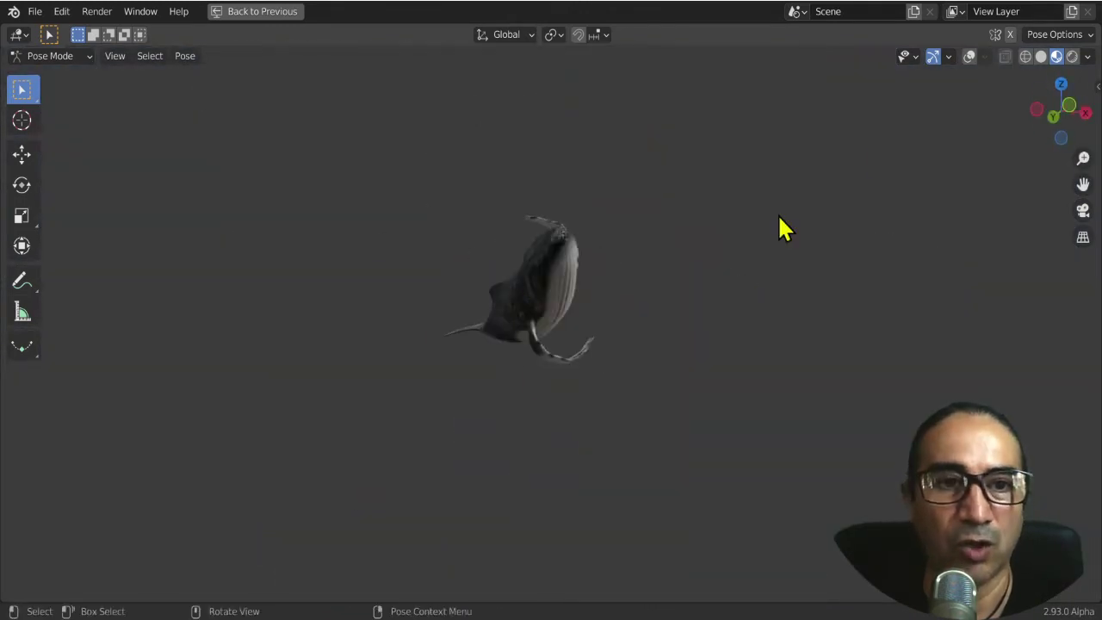
Turn on viewport overlays to inspect the bone rig, then restore the full layout.
left_click(970, 57)
middle_click_drag(659, 348, 563, 371)
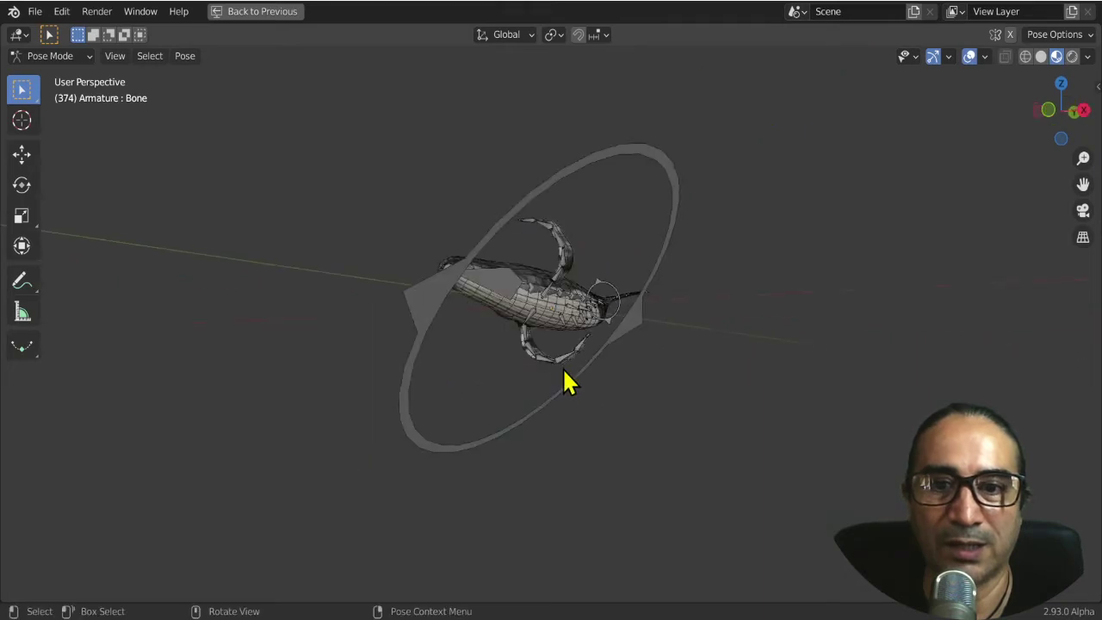
key("ctrl+KP_0")
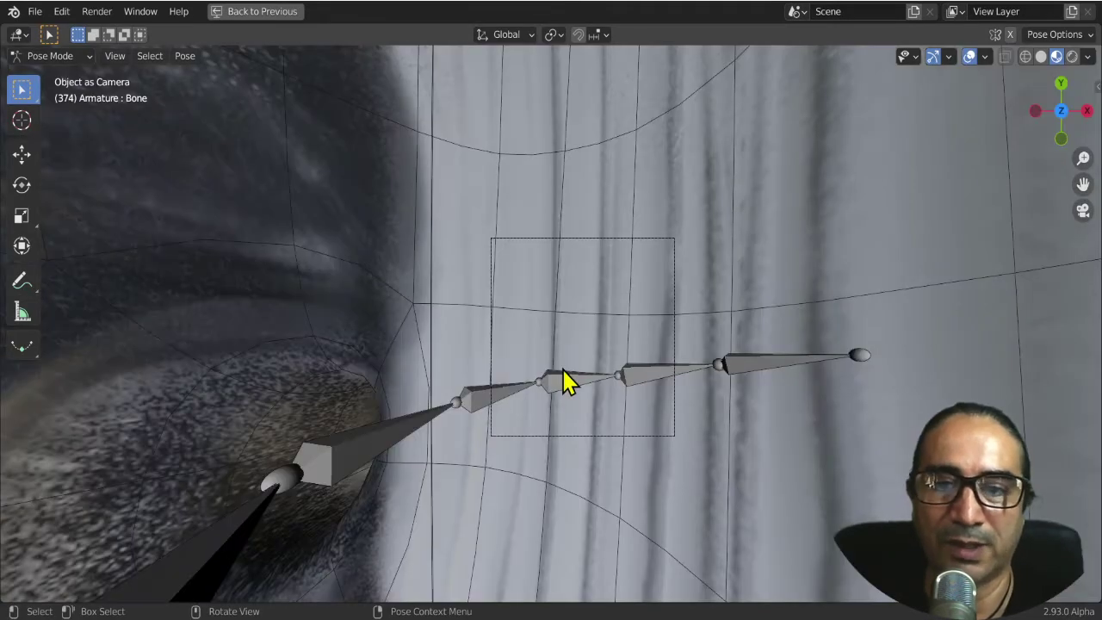
scroll(716, 265, "up", 3)
middle_click_drag(715, 265, 611, 3)
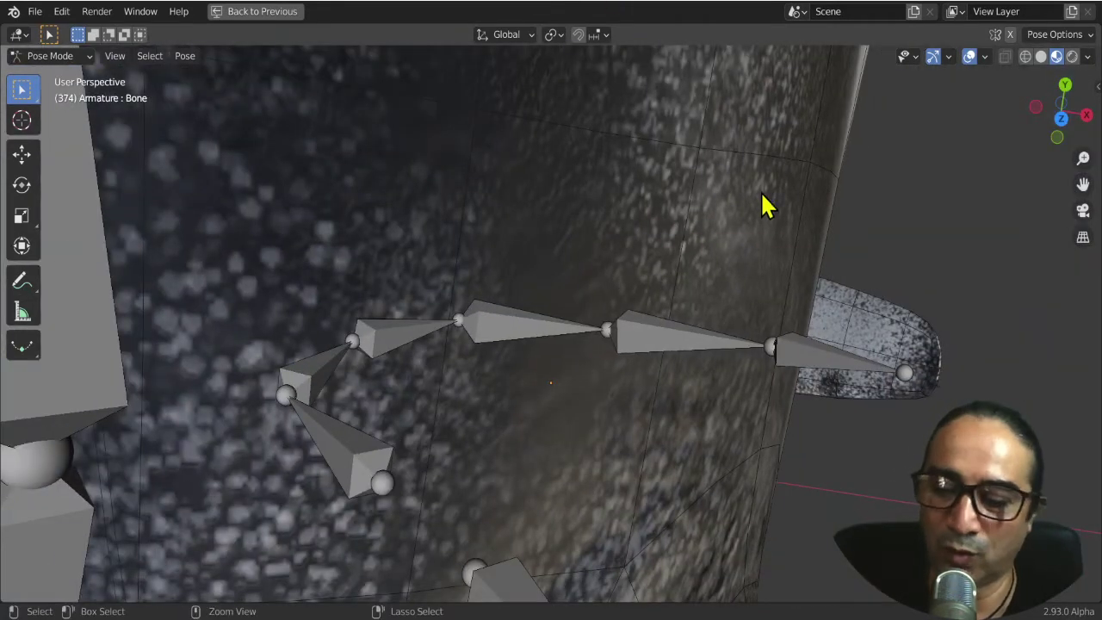
mouse_move(774, 200)
middle_mouse_down("ctrl")
mouse_move(590, 379)
mouse_move(608, 373)
middle_mouse_up("ctrl")
scroll(637, 258, "down", 4)
middle_click_drag(637, 259, 612, 267)
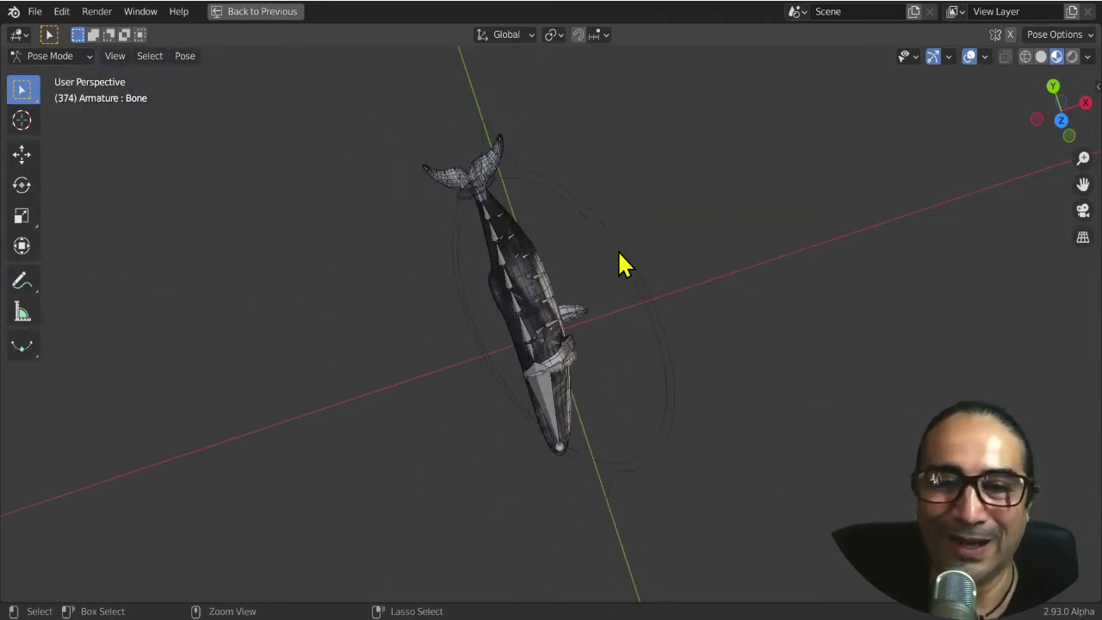
key("ctrl+space")
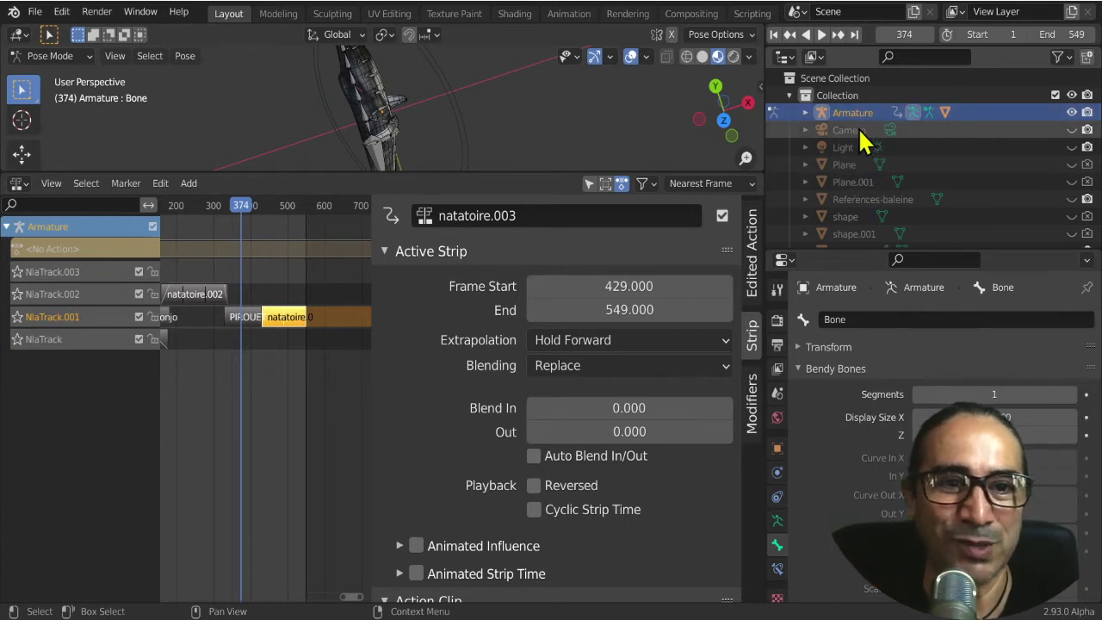
Make the Camera active, view the bones through it, and enlarge the 3D view over the NLA editor.
left_click(858, 132)
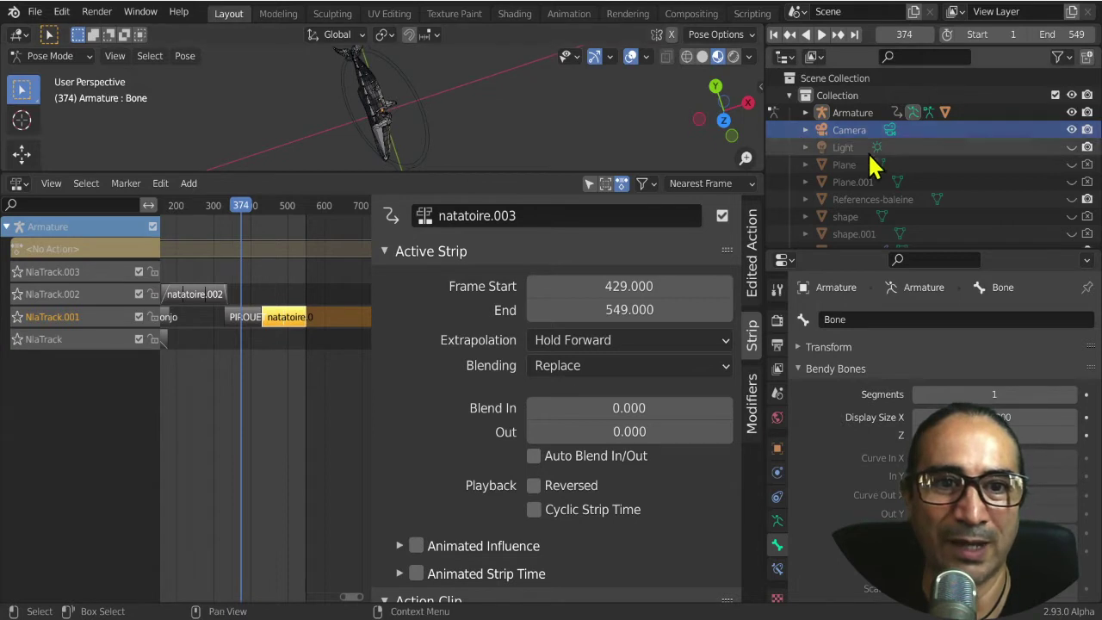
left_click(848, 134)
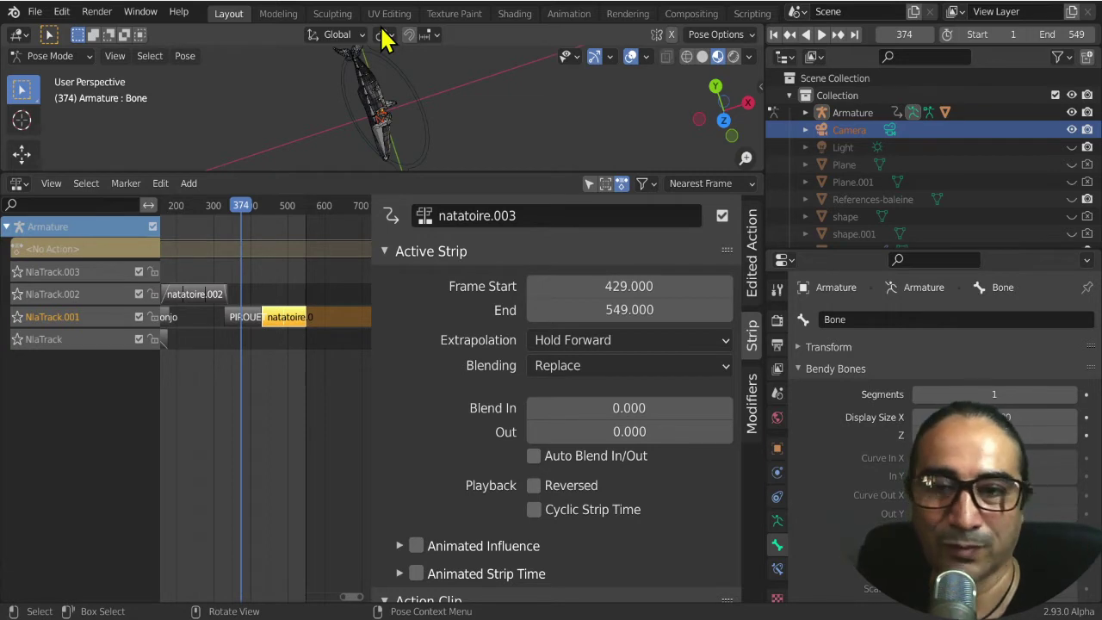
key("ctrl+KP_0")
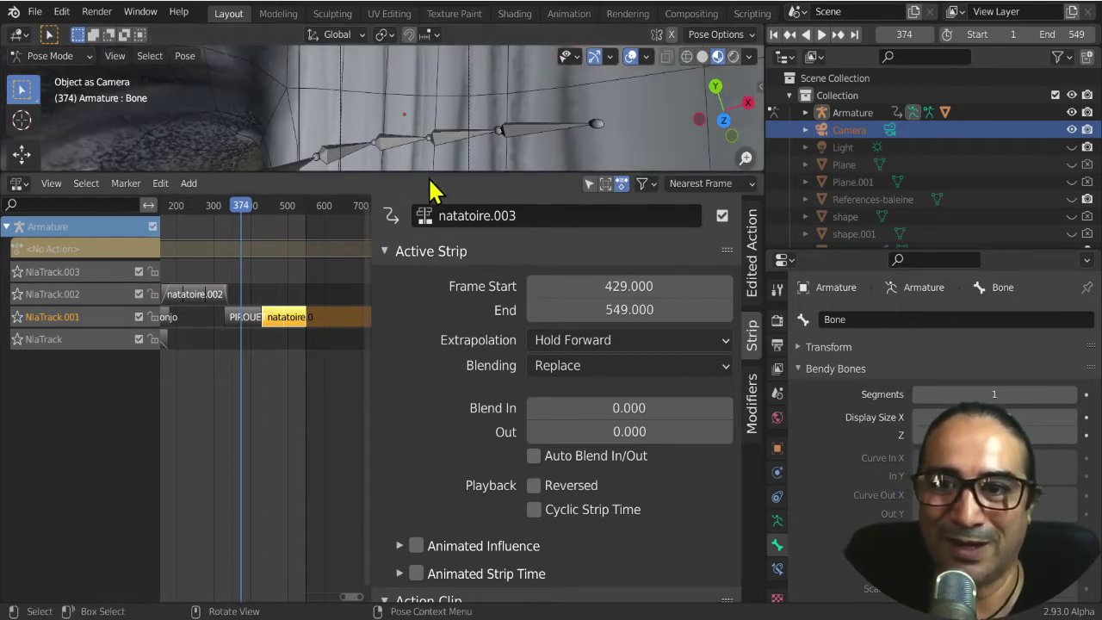
mouse_move(426, 173)
left_mouse_down()
mouse_move(413, 394)
mouse_move(406, 361)
left_mouse_up()
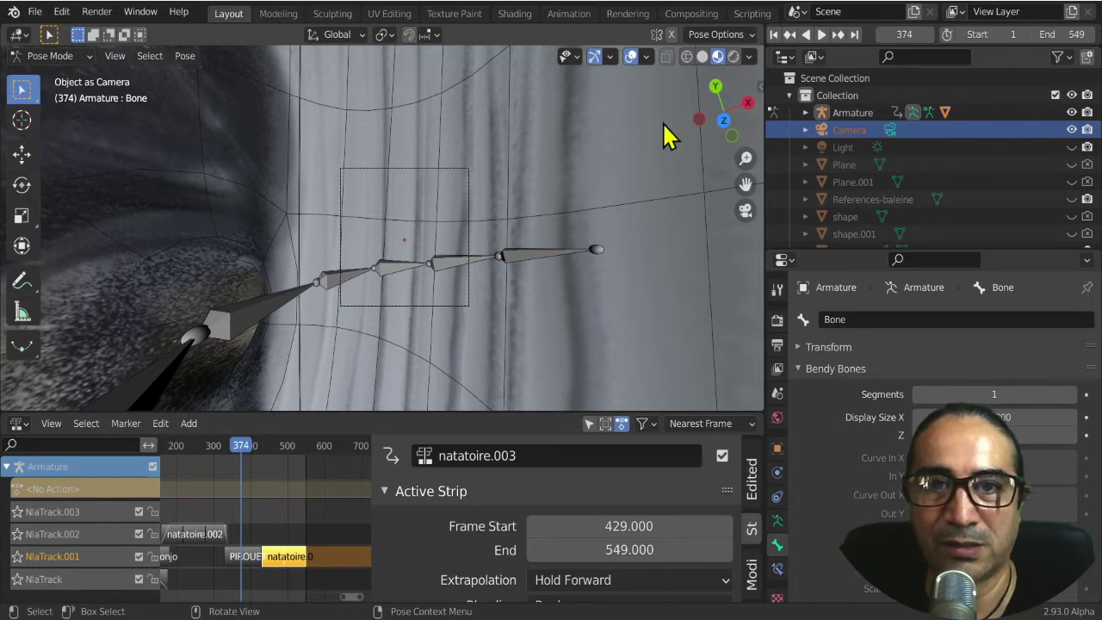
left_click(648, 57)
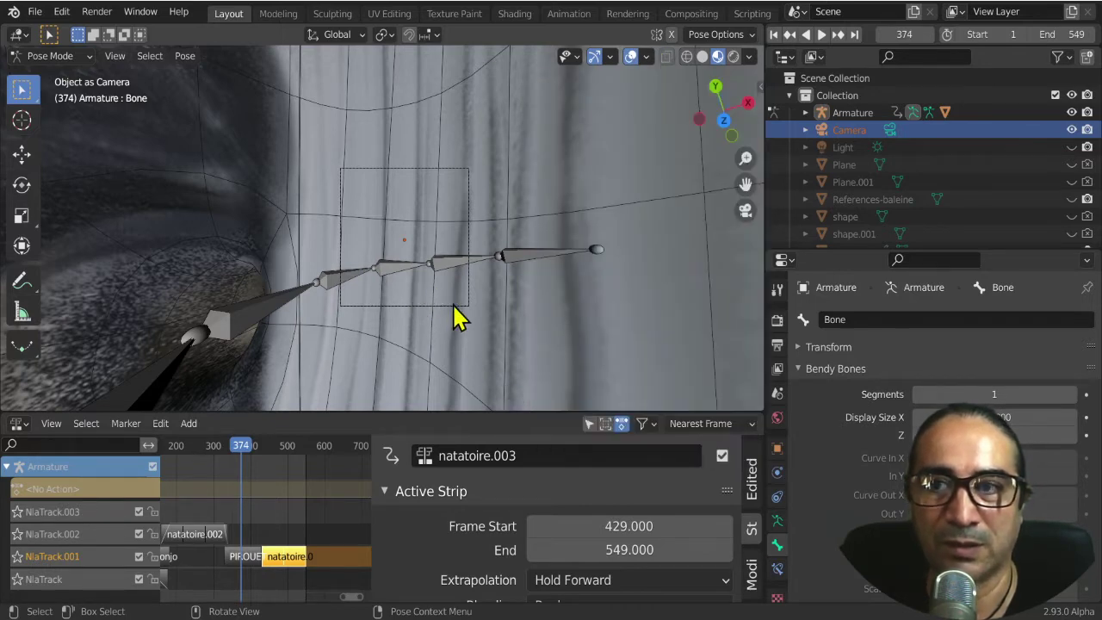
left_click(49, 57)
In Object Mode, select the Camera and slide it along its local Z axis.
left_click(57, 76)
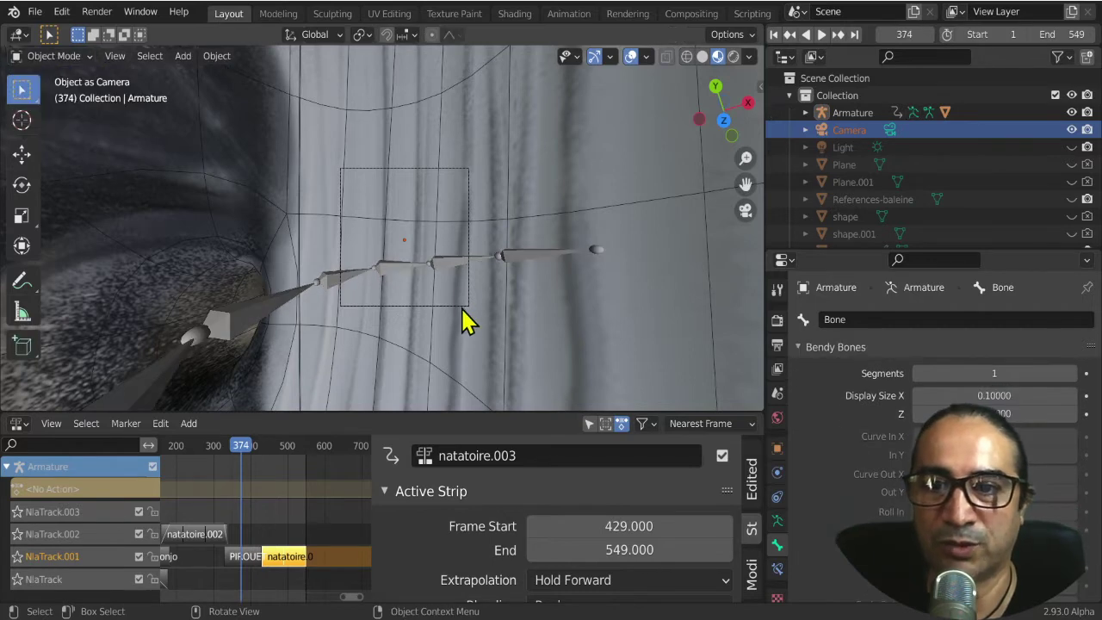
left_click(469, 320)
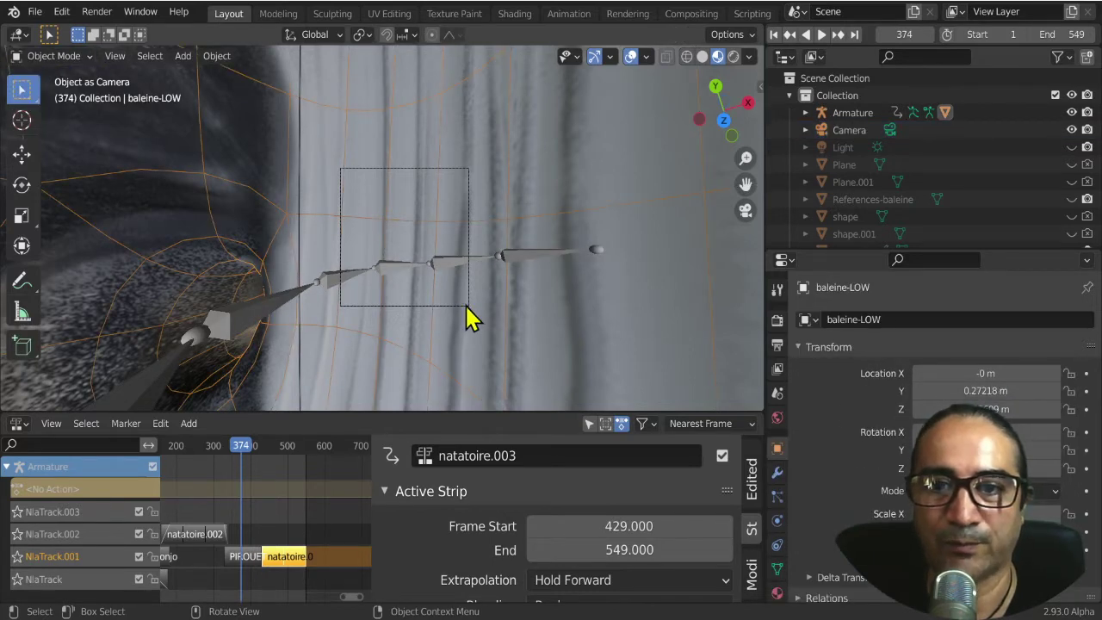
left_click(846, 132)
key("g")
key("z")
key("z")
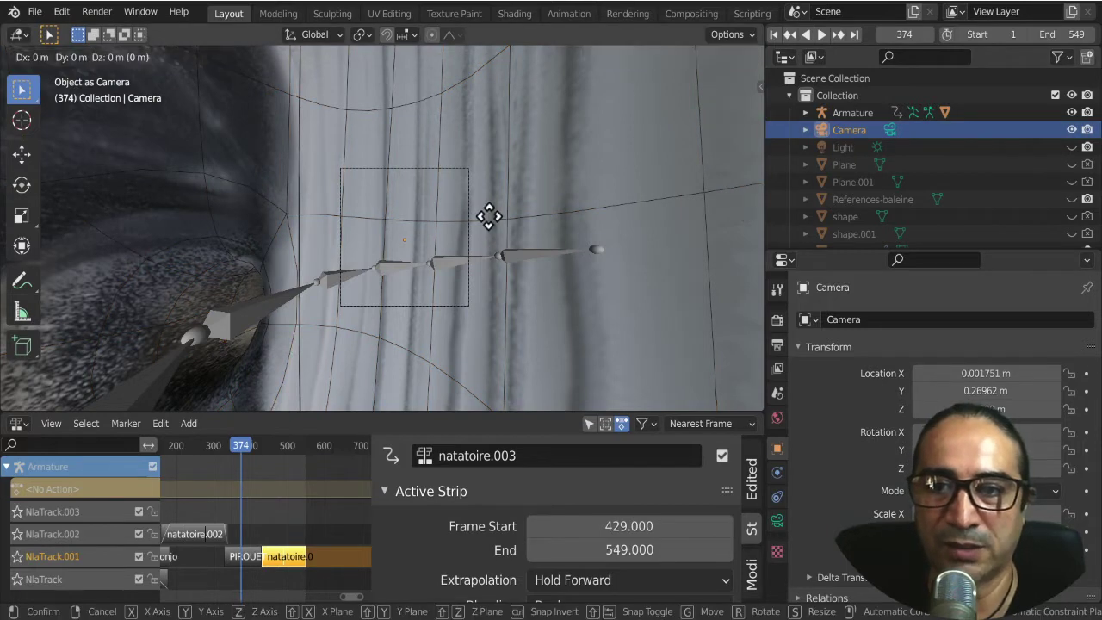
left_click(493, 311)
Orbit out of the camera view over the whole scene and select the whale's armature.
middle_click_drag(336, 311, 523, 308)
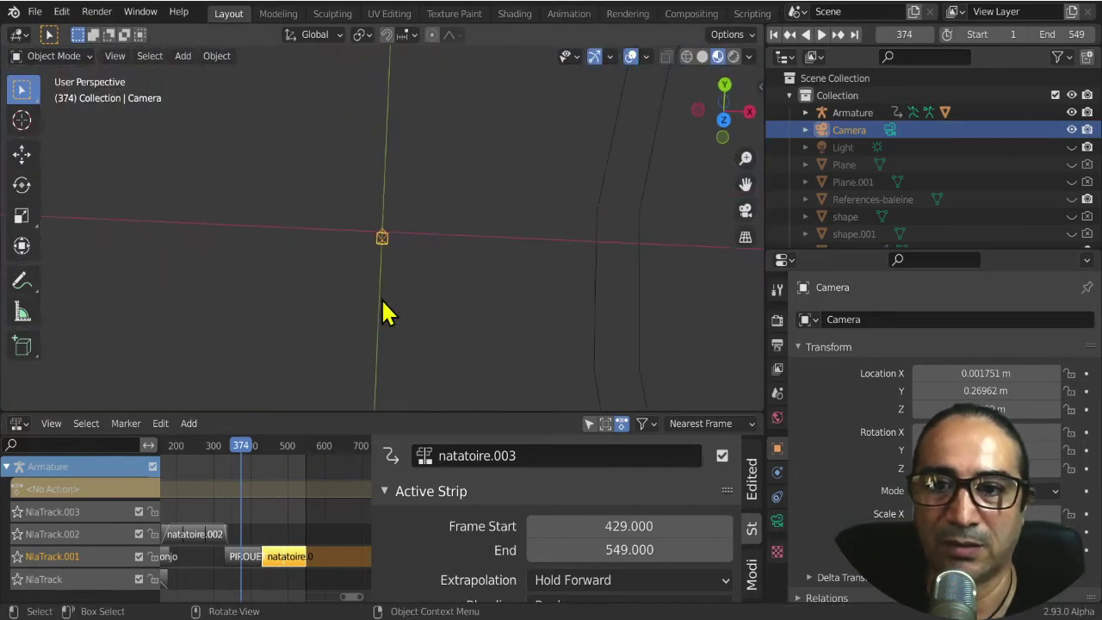
mouse_move(455, 361)
middle_mouse_down()
mouse_move(528, 276)
mouse_move(458, 252)
middle_mouse_up()
mouse_move(360, 248)
middle_mouse_down()
mouse_move(546, 214)
mouse_move(539, 163)
middle_mouse_up()
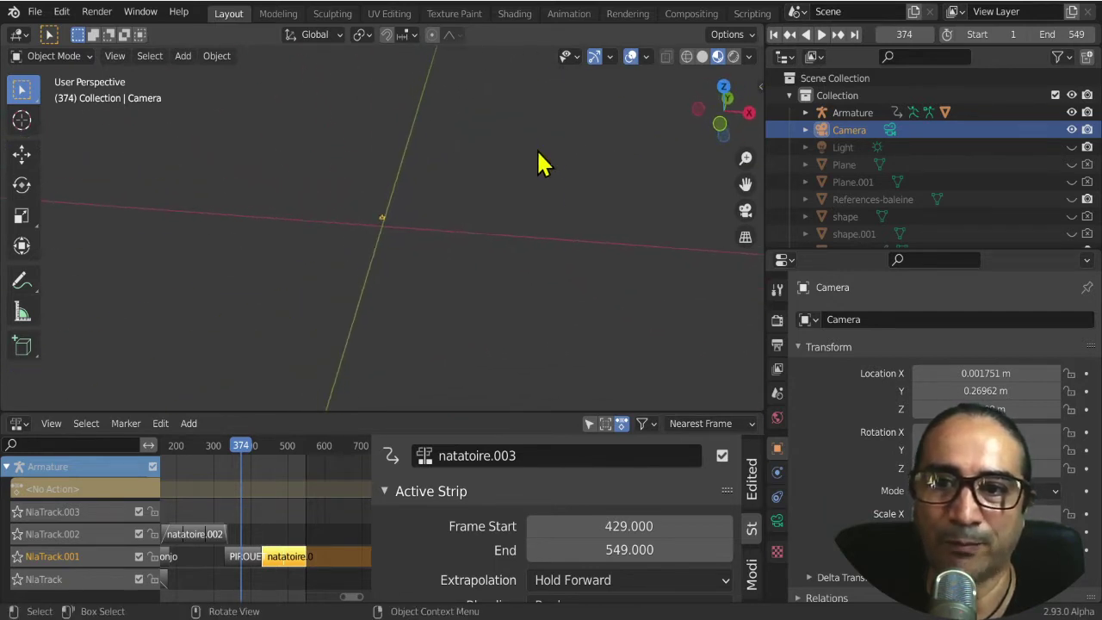
mouse_move(360, 297)
middle_mouse_down()
mouse_move(430, 268)
mouse_move(437, 320)
mouse_move(408, 299)
middle_mouse_up()
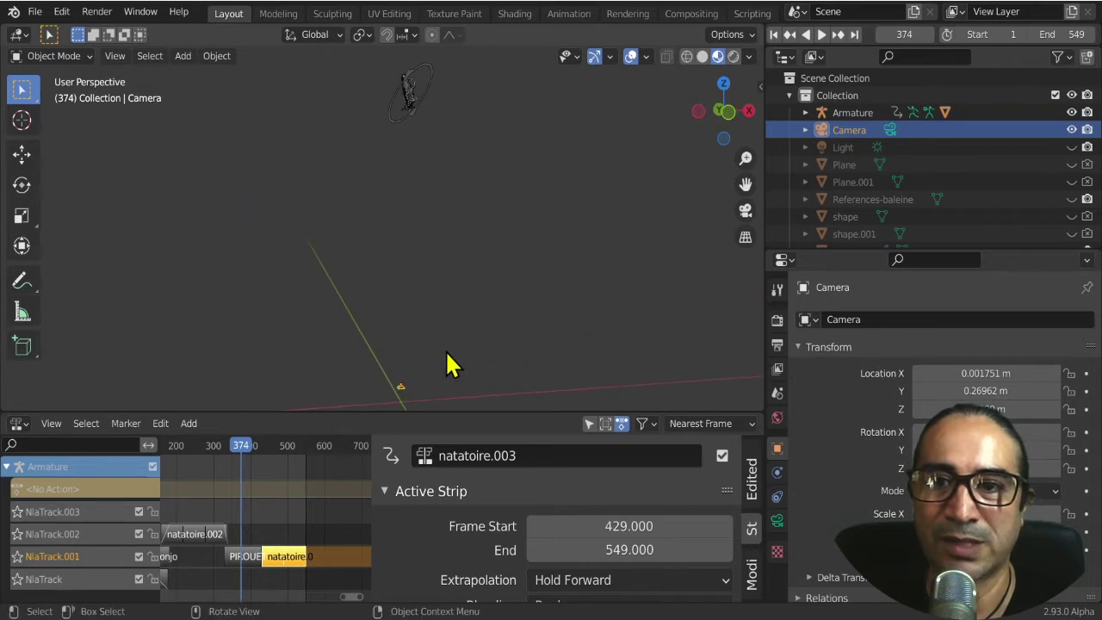
left_click(434, 86)
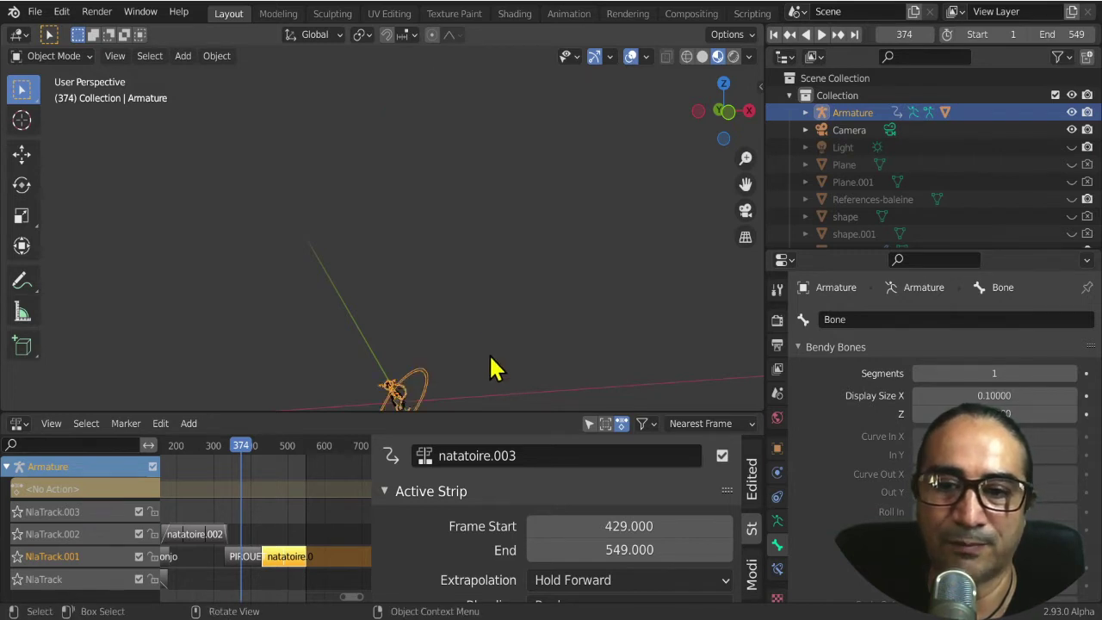
Centre the view on the armature, play the animation briefly, and select the camera.
mouse_move(462, 312)
middle_mouse_down()
mouse_move(467, 238)
mouse_move(546, 362)
mouse_move(457, 339)
middle_mouse_up()
scroll(458, 339, "up", 3)
scroll(457, 339, "up", 3)
key("space")
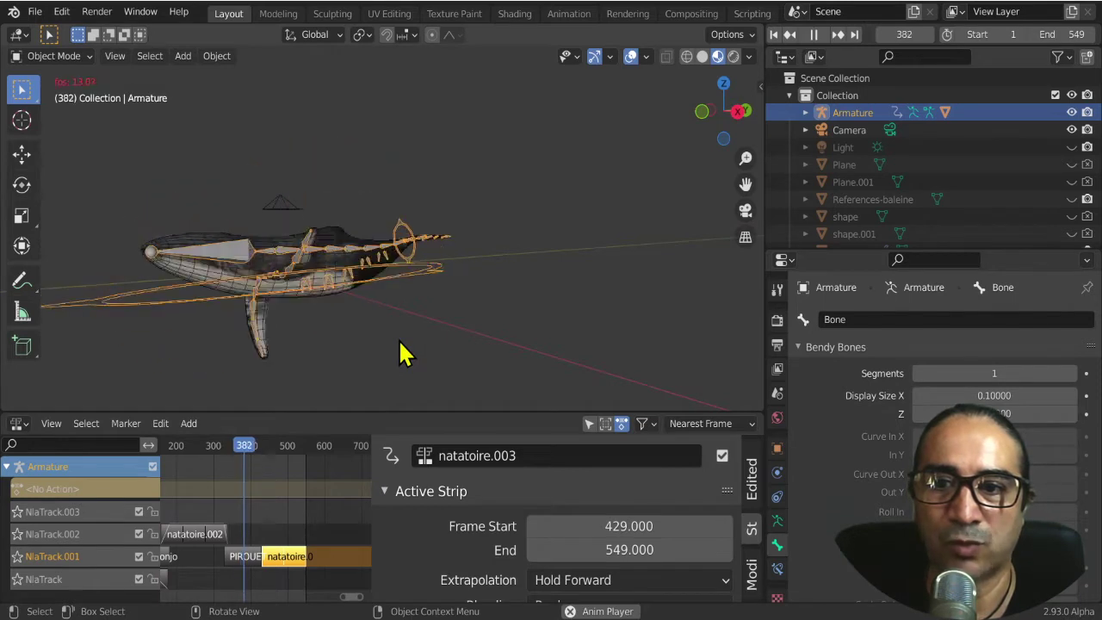
left_click(287, 220)
key("space")
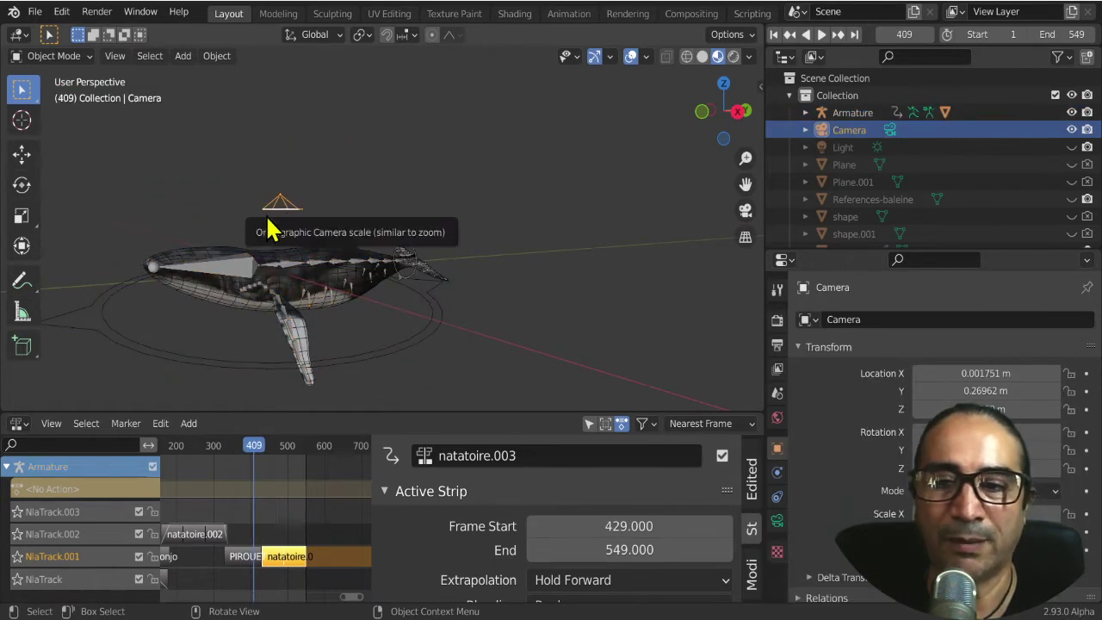
Orbit to a level side view of the whale, then return to the camera view.
scroll(393, 336, "down", 4)
mouse_move(394, 336)
middle_mouse_down()
mouse_move(382, 364)
mouse_move(450, 335)
mouse_move(430, 249)
middle_mouse_up()
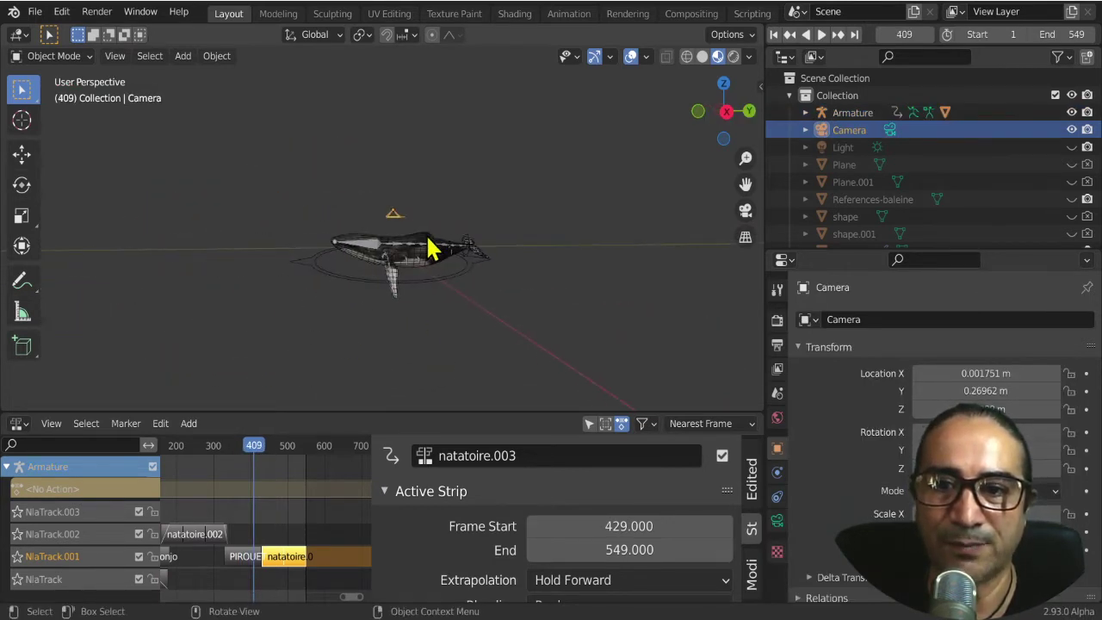
middle_click_drag(412, 331, 402, 324)
scroll(405, 325, "up", 2)
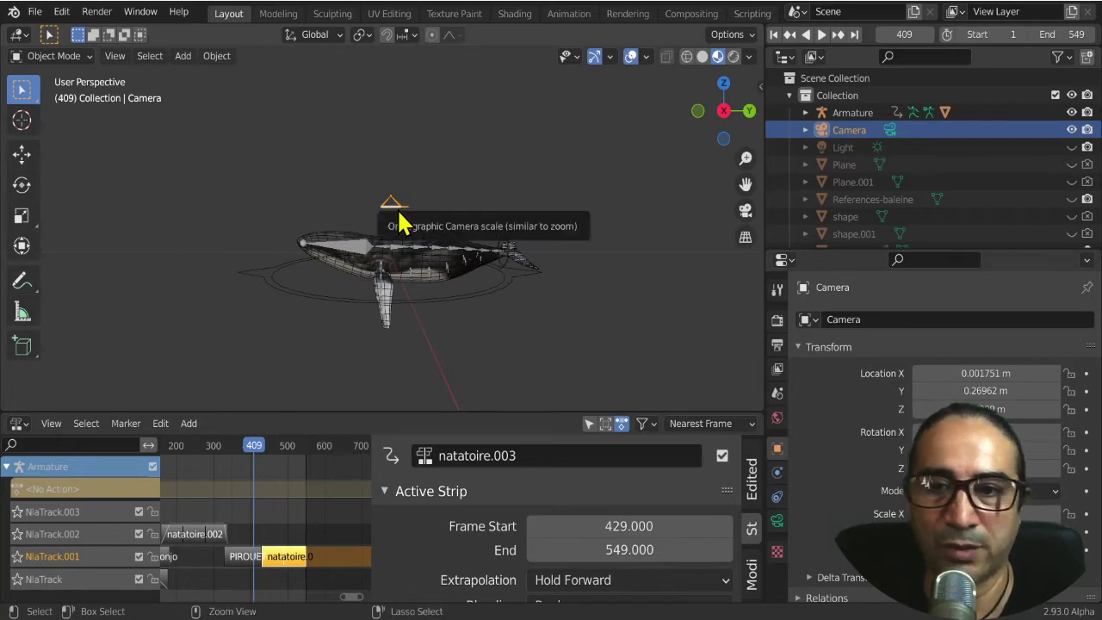
key("KP_0")
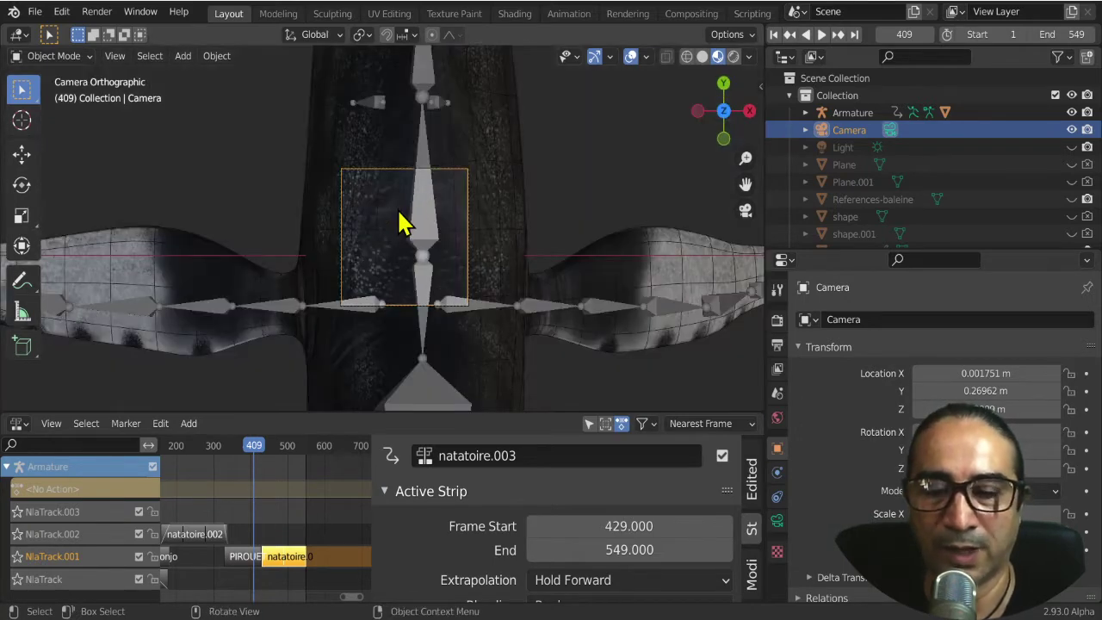
mouse_move(439, 327)
middle_mouse_down()
mouse_move(385, 295)
mouse_move(412, 295)
mouse_move(413, 327)
mouse_move(406, 308)
middle_mouse_up()
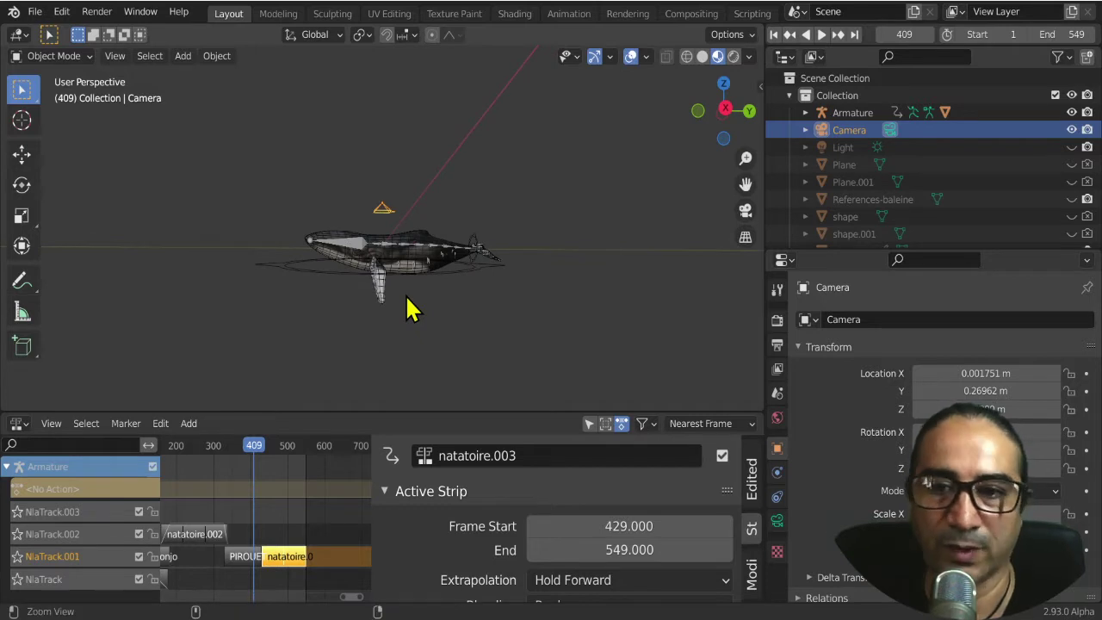
key("KP_0")
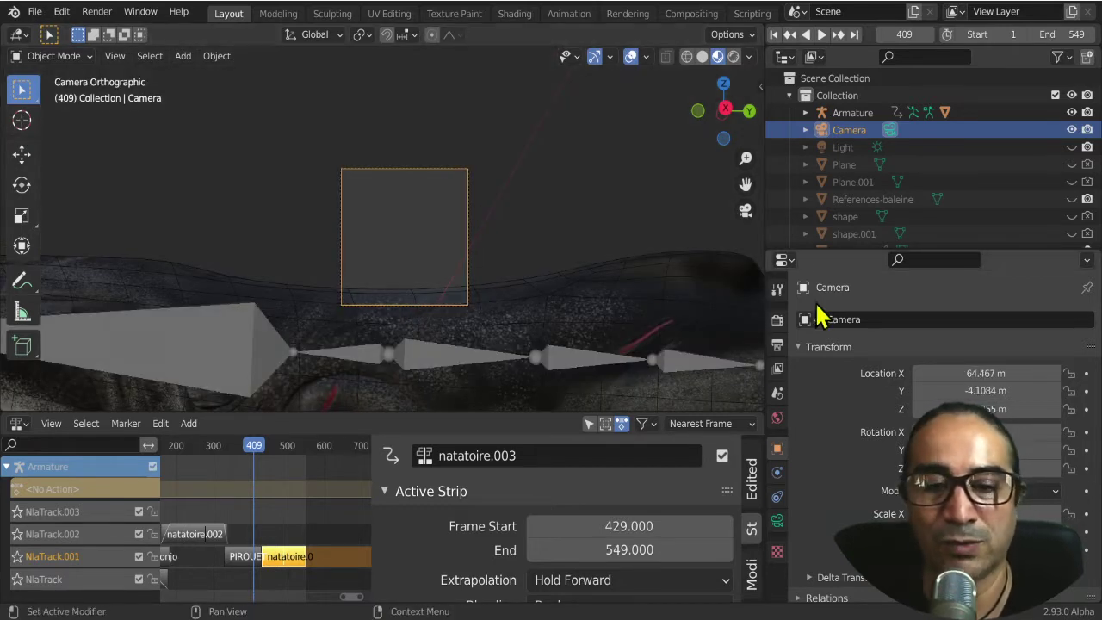
Set the camera's Lens Type to Perspective.
left_click(777, 322)
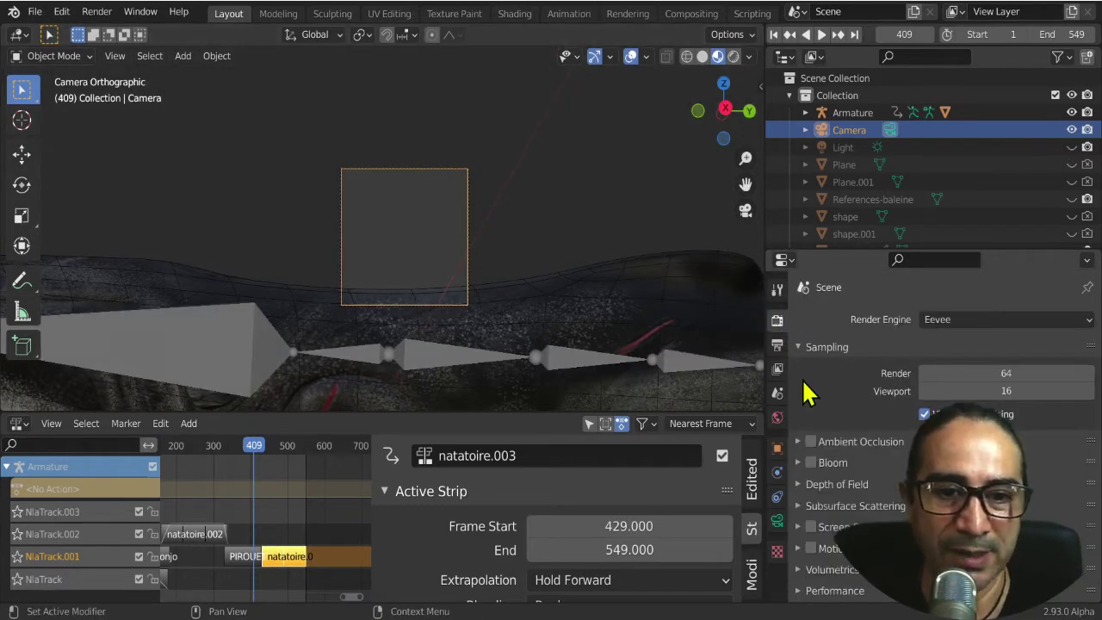
left_click(776, 521)
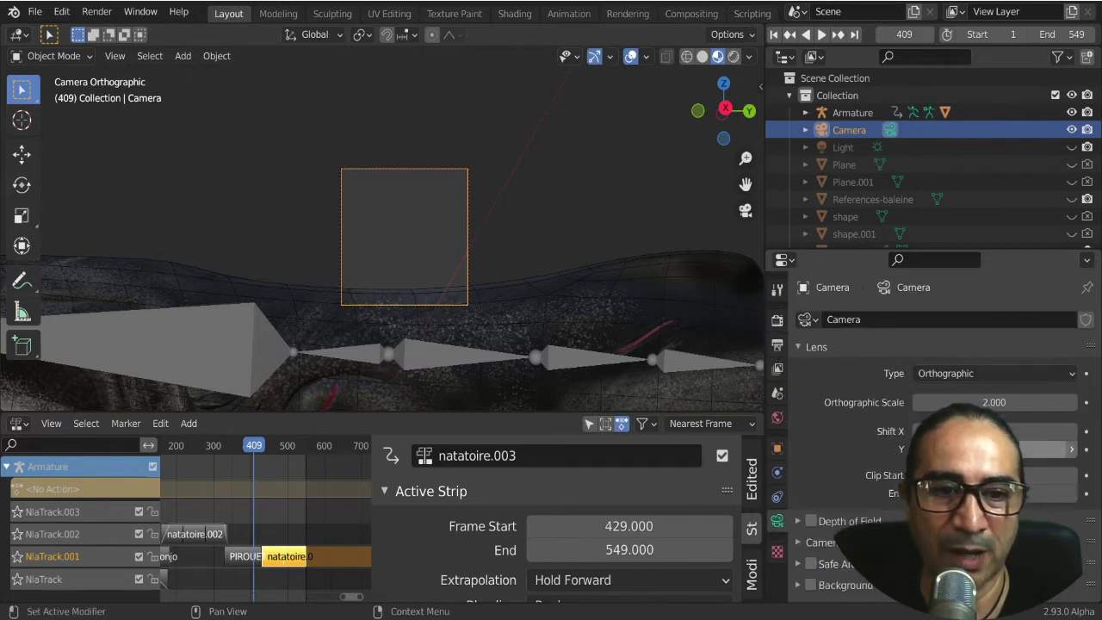
left_click(964, 375)
left_click(990, 392)
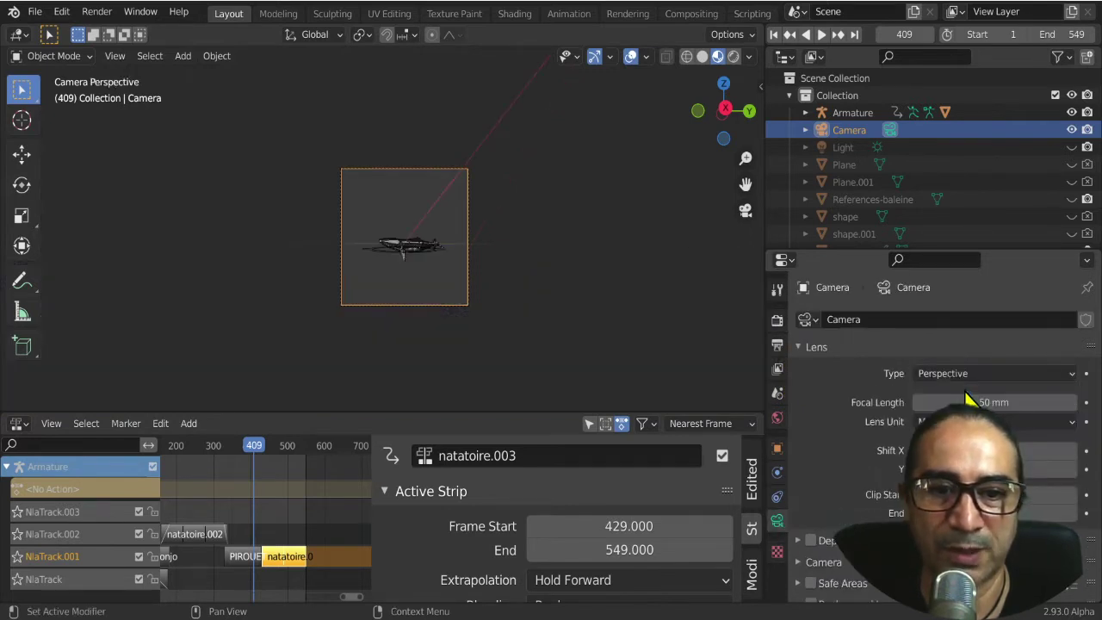
Apply the HDTV 720p preset for a 1280 × 720 render resolution.
left_click(778, 346)
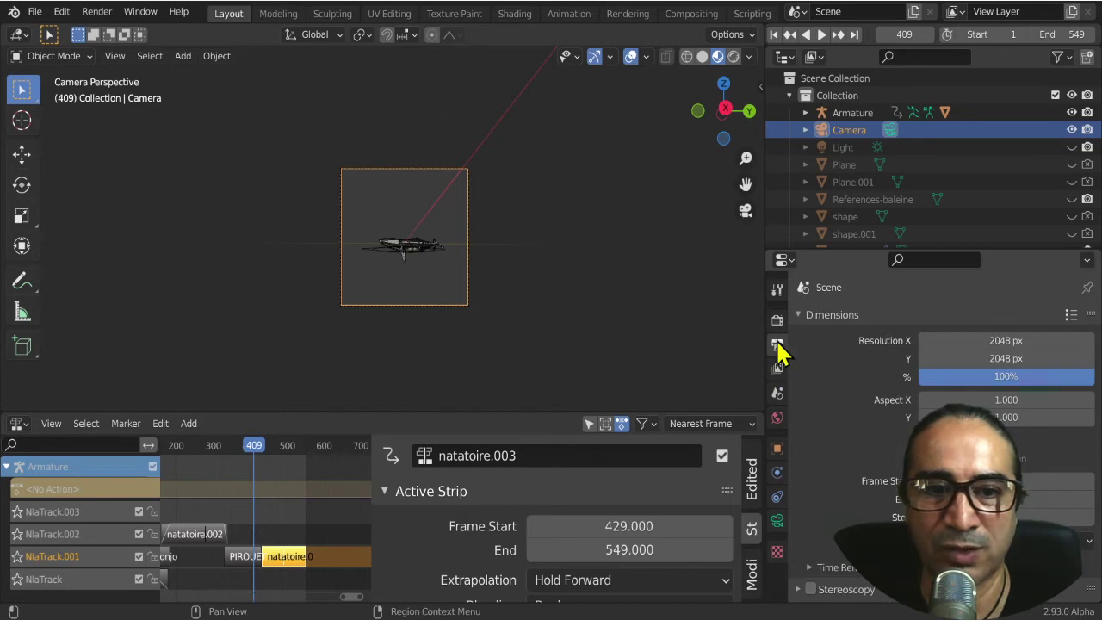
left_click(1070, 316)
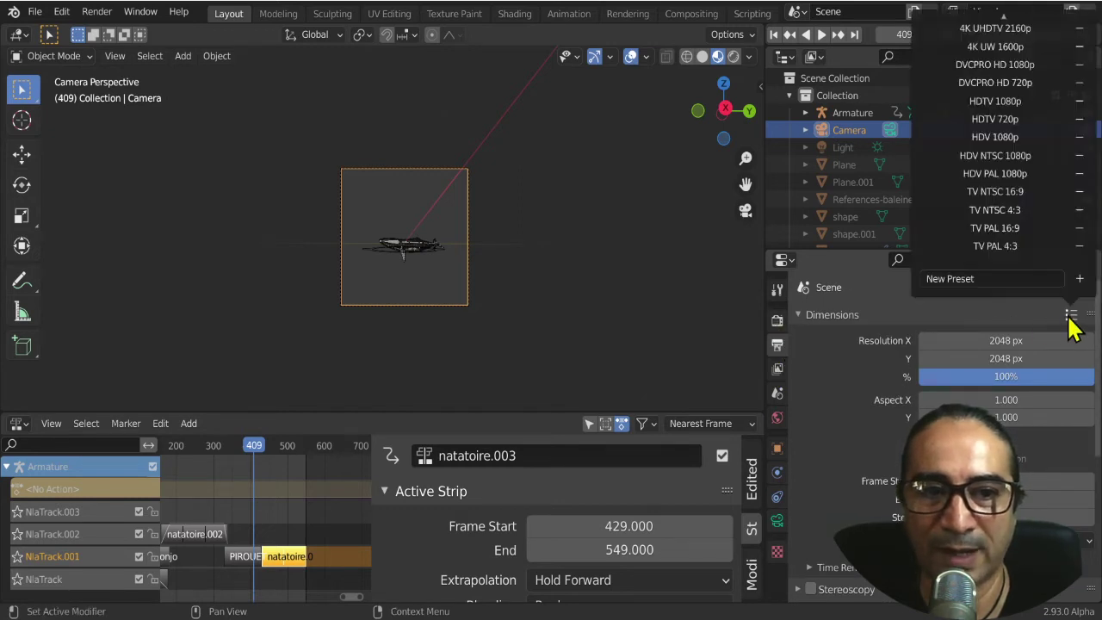
left_click(1016, 122)
Adjust the view, return to the camera, and preview the animation playback.
middle_click_drag(412, 248, 383, 223, "shift")
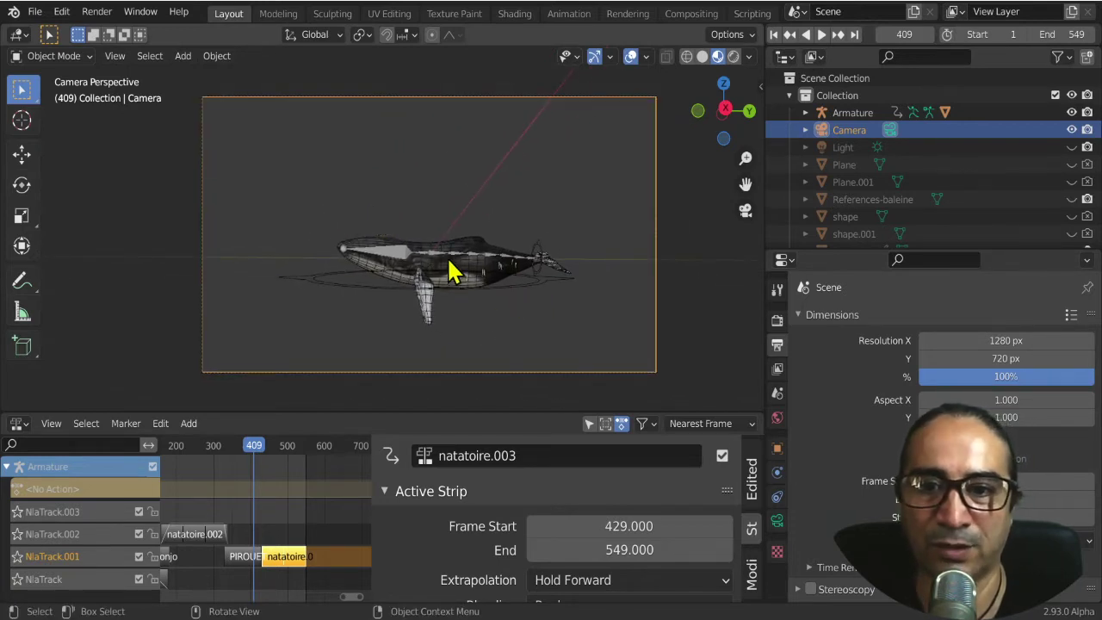
scroll(449, 280, "up", 3)
scroll(454, 297, "down", 3)
middle_click_drag(454, 300, 431, 306)
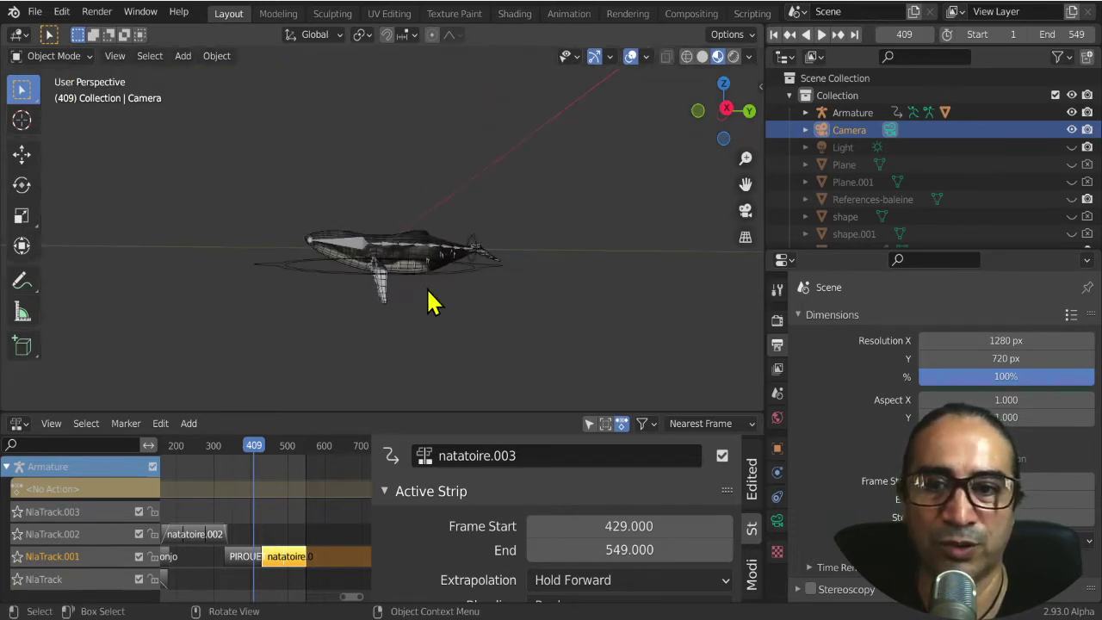
key("KP_0")
key("space")
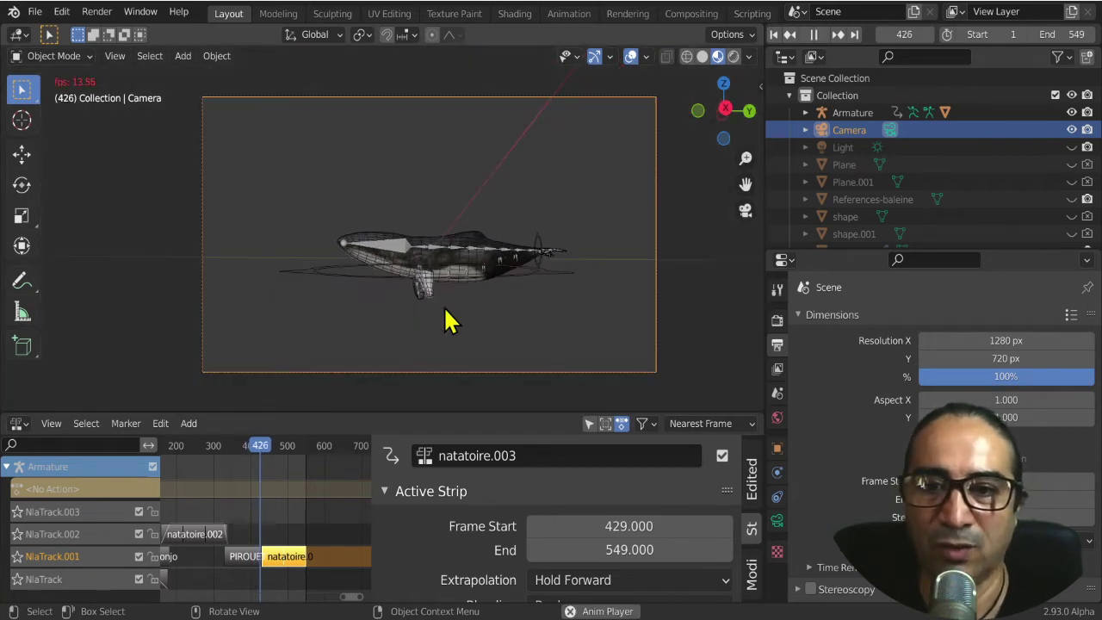
scroll(452, 316, "up", 1)
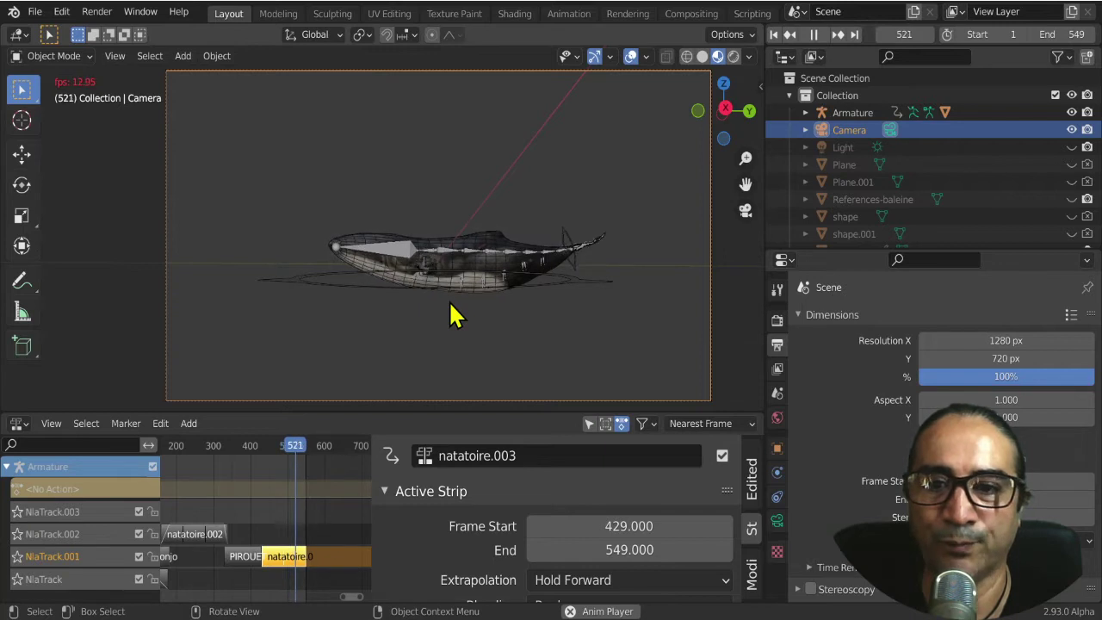
key("space")
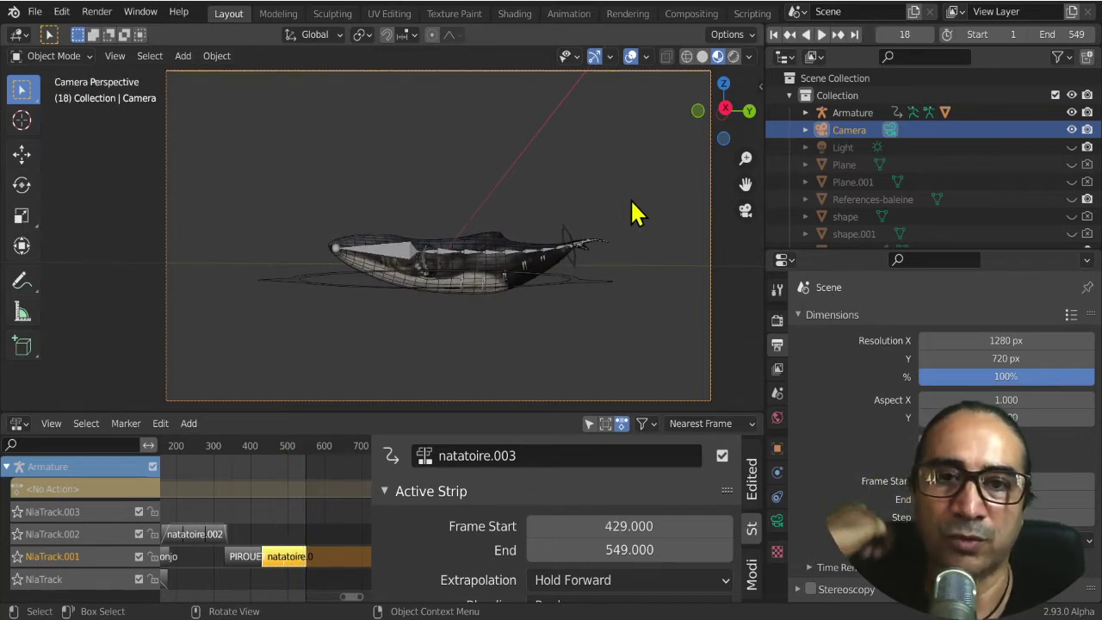
Switch the viewport to Solid shading with Color set to Texture.
left_click(702, 59)
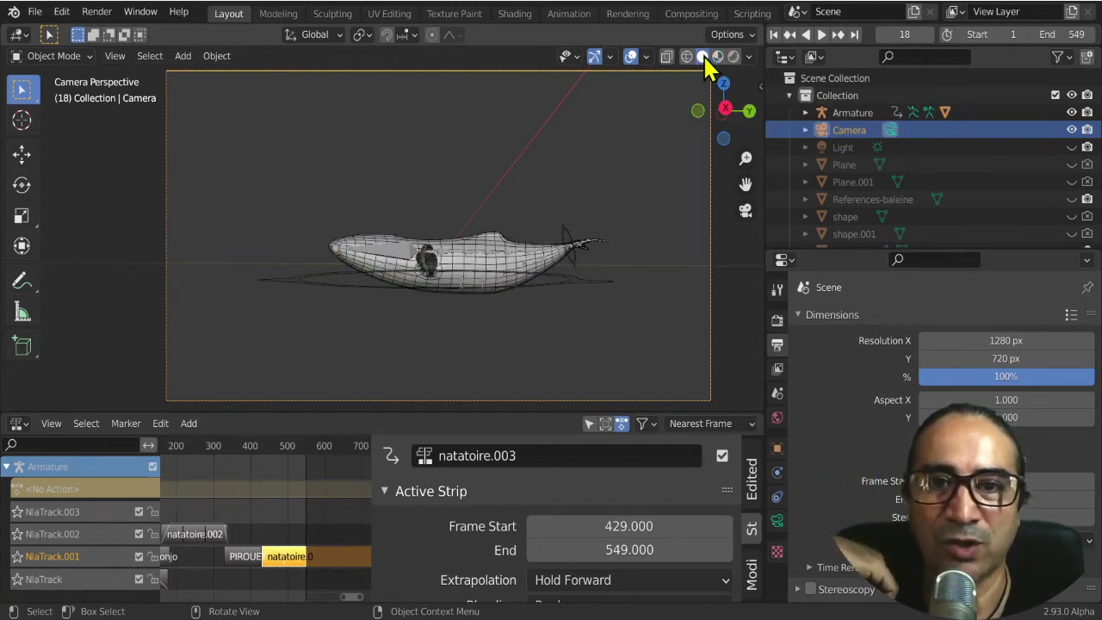
scroll(484, 280, "up", 3)
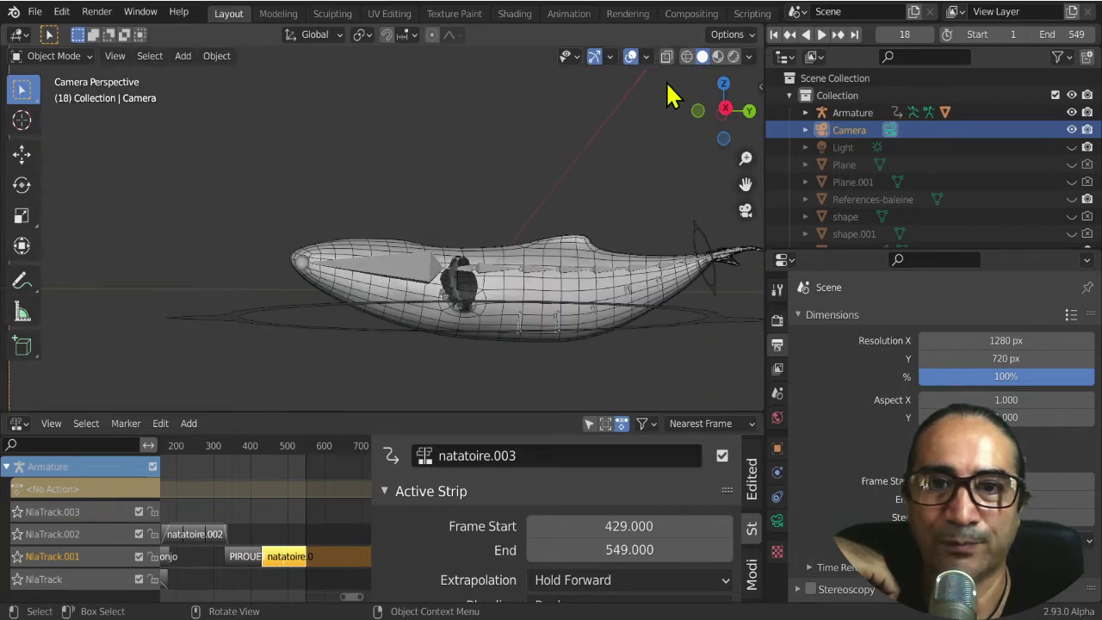
left_click(749, 57)
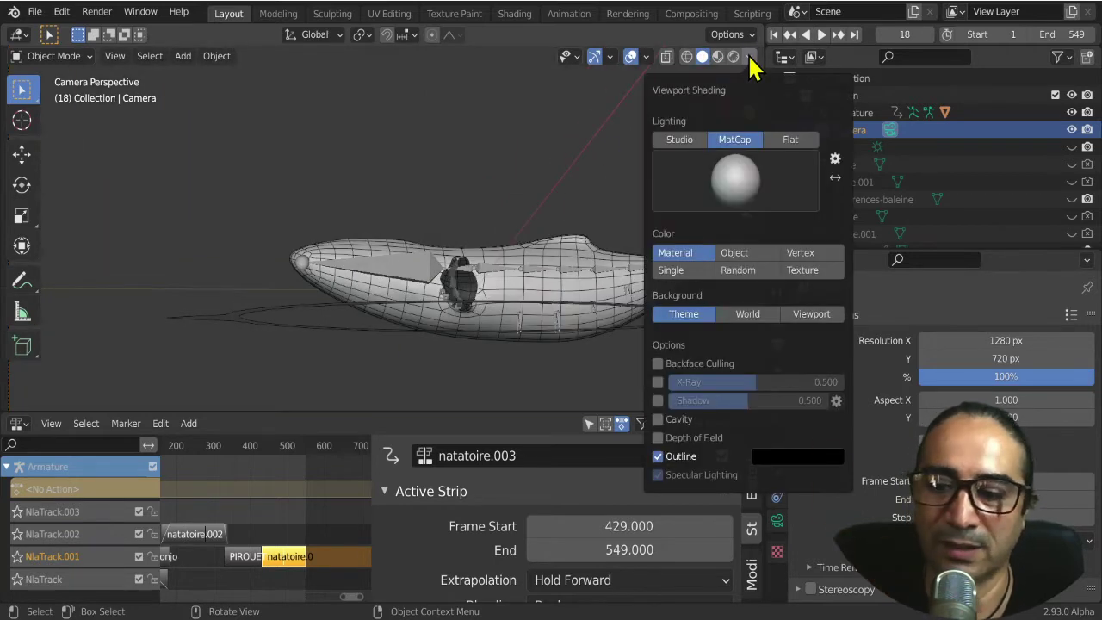
left_click(742, 73)
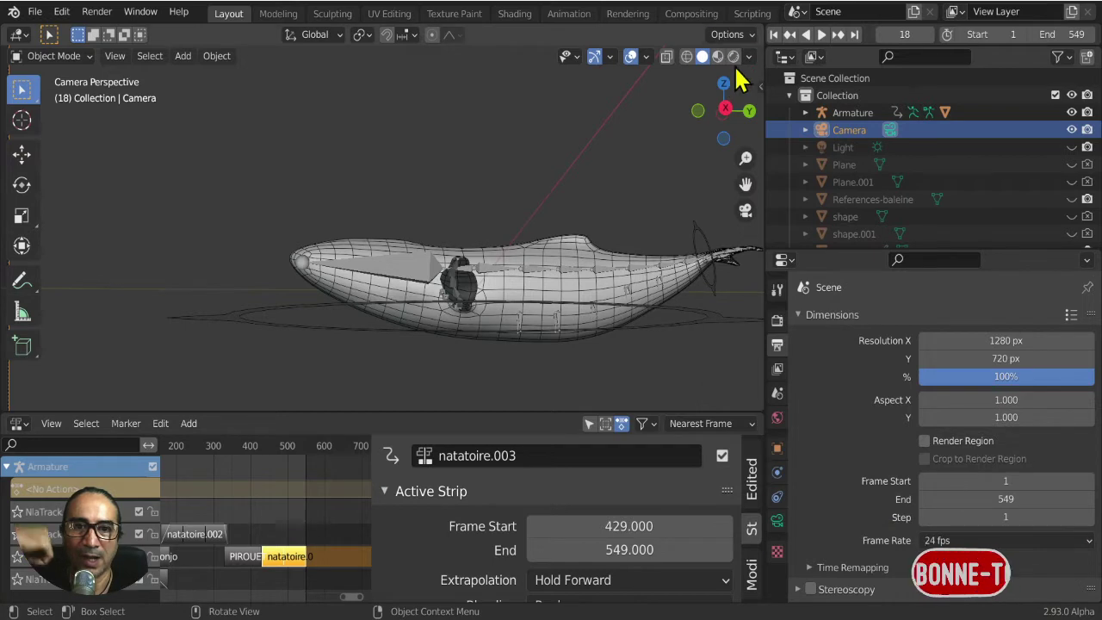
left_click(749, 57)
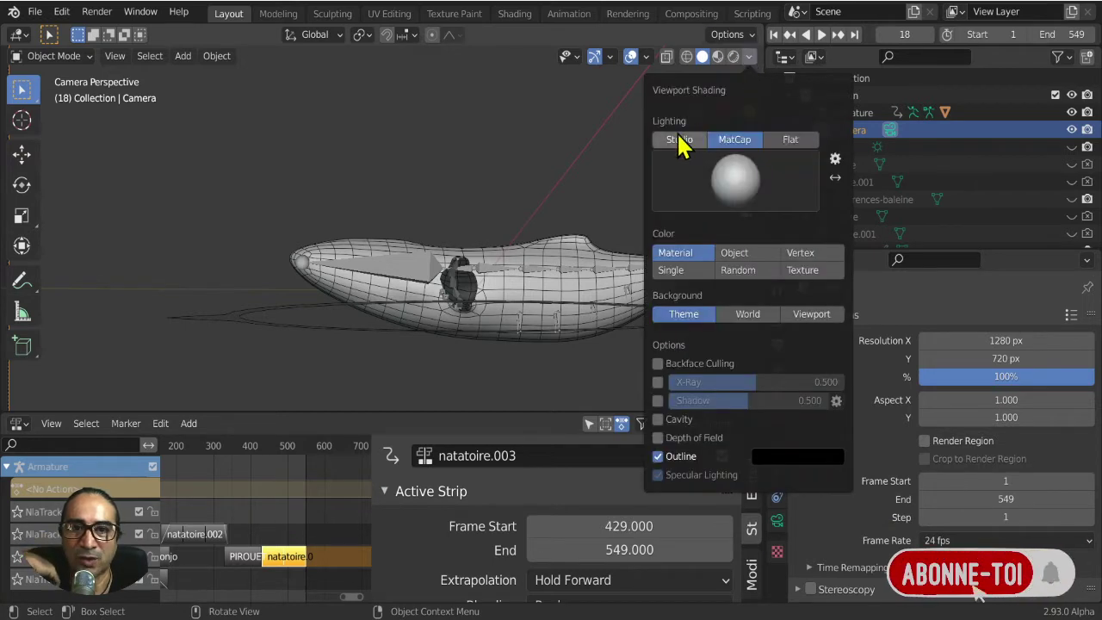
left_click(820, 271)
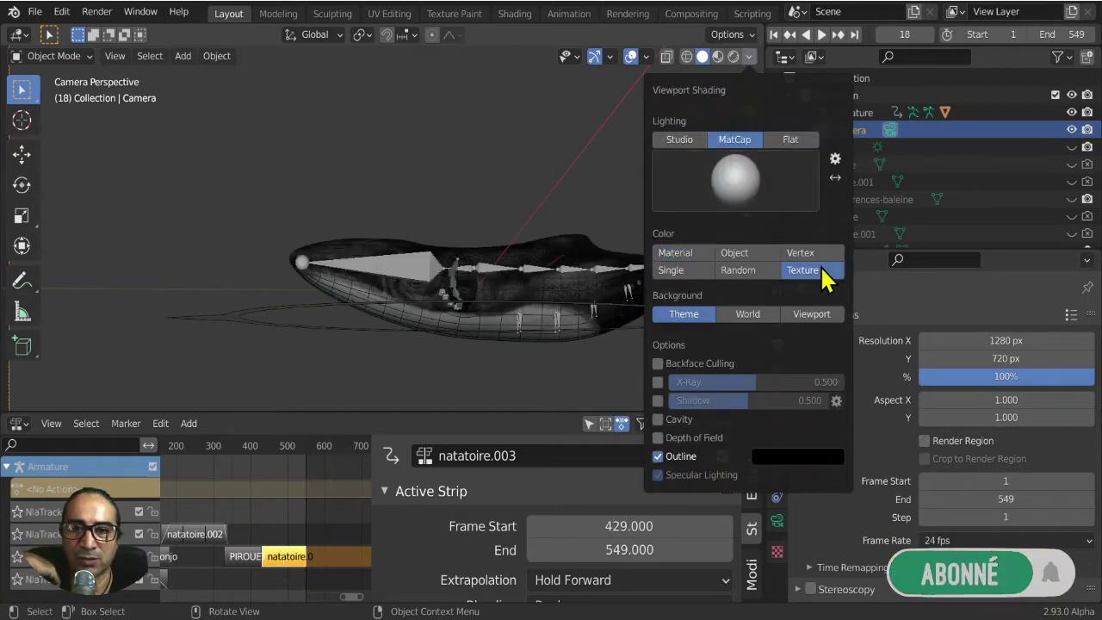
Untick the Wireframe overlay and play the animation through the camera.
left_click(646, 58)
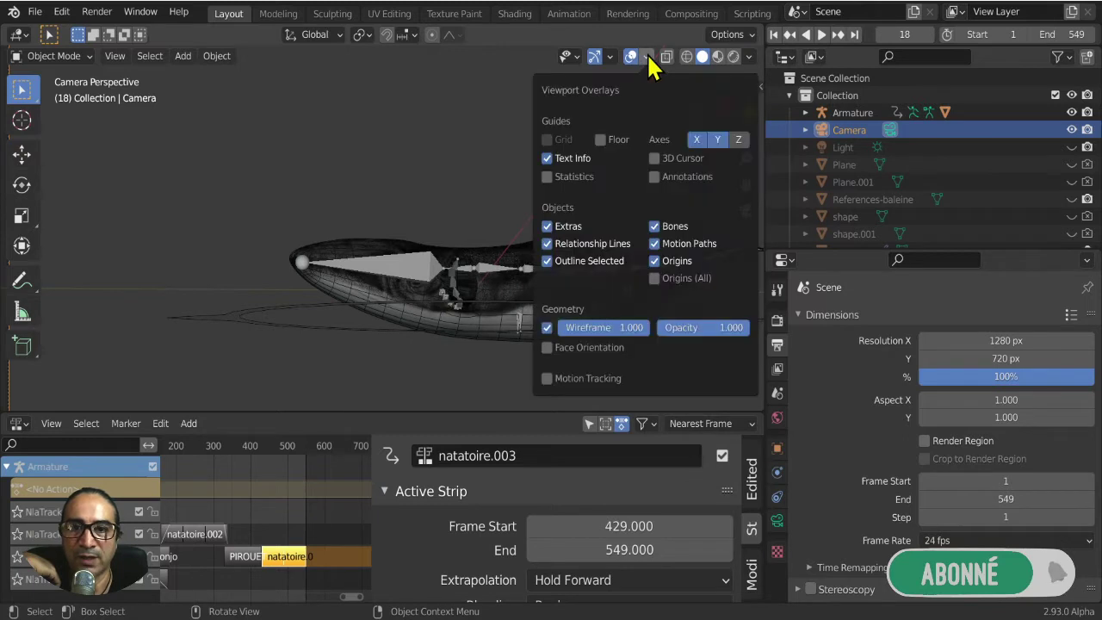
left_click(546, 327)
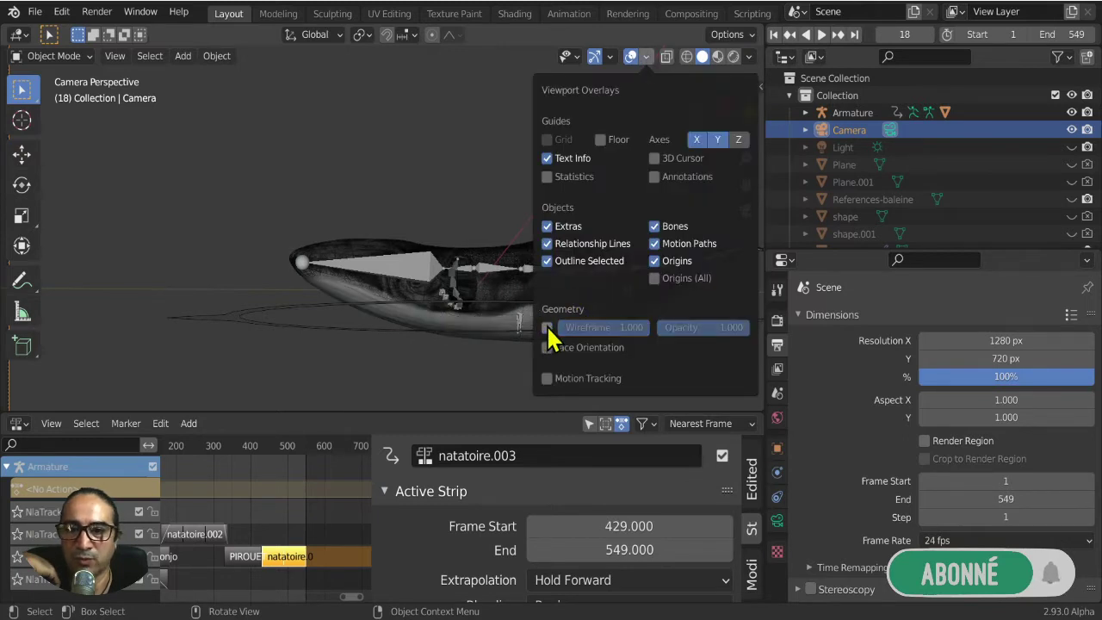
key("space")
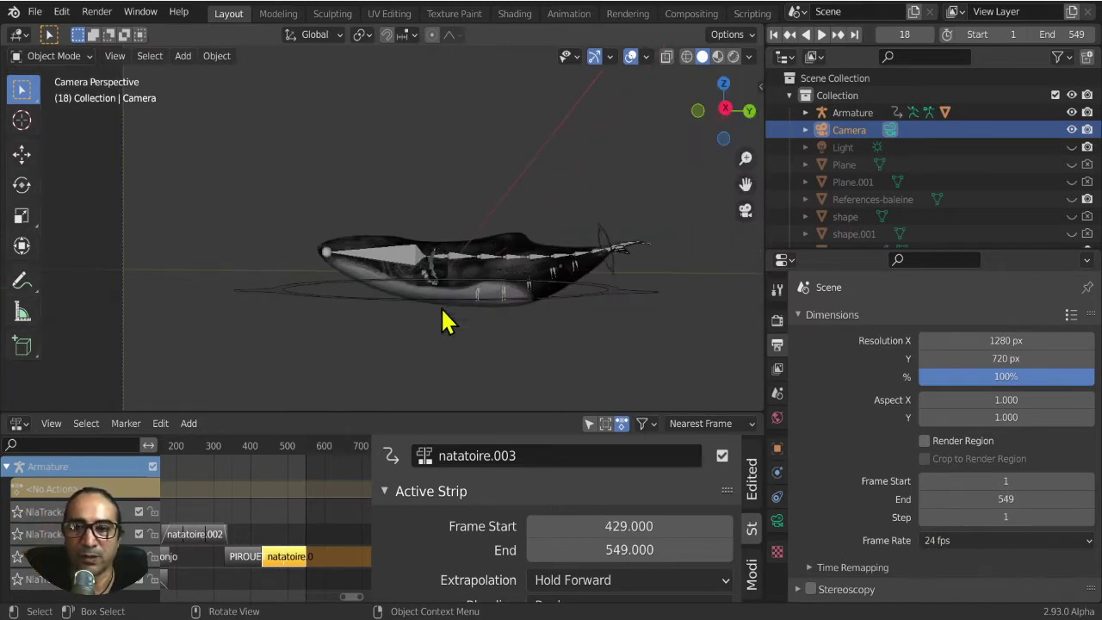
key("KP_0")
Widen the NLA strip area, stop playback at frame 245, and switch to top view.
scroll(447, 293, "up", 3)
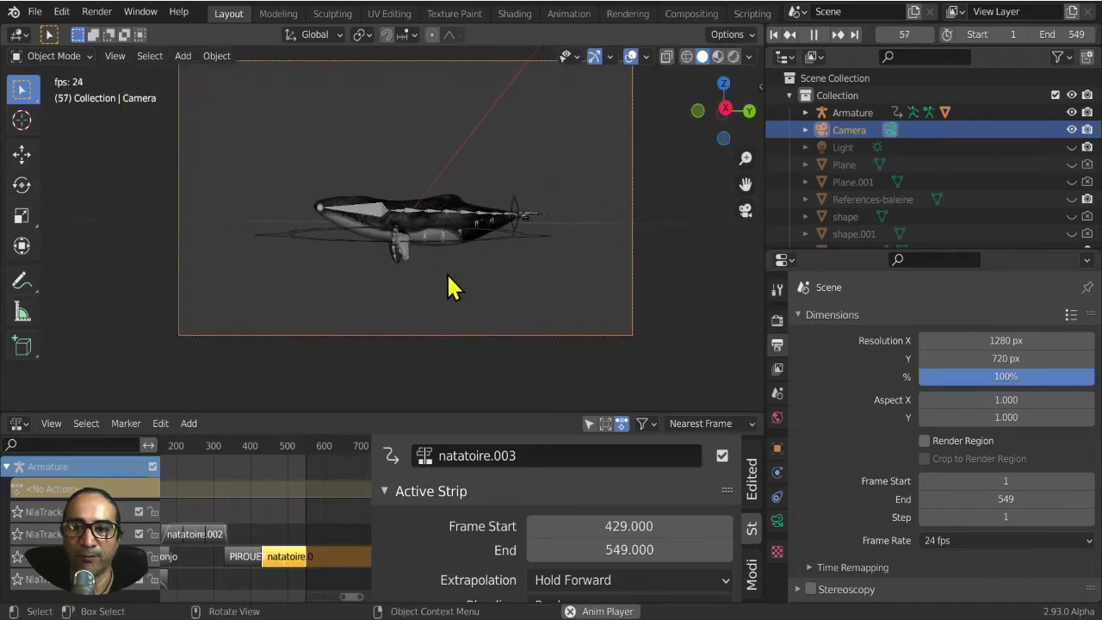
scroll(322, 545, "down", 3)
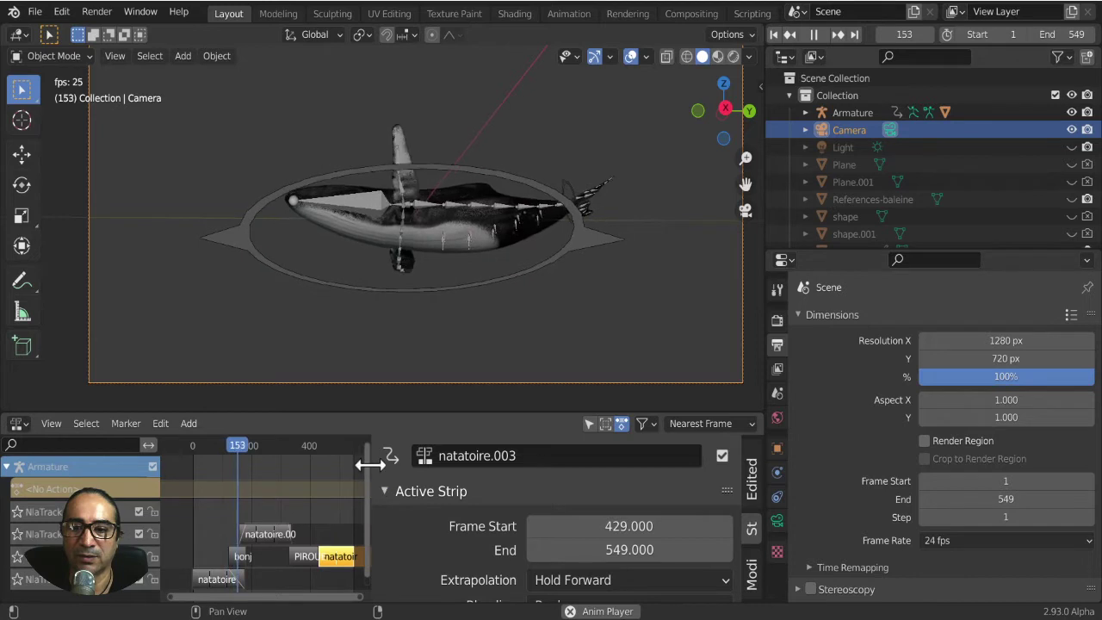
left_click_drag(372, 469, 639, 472)
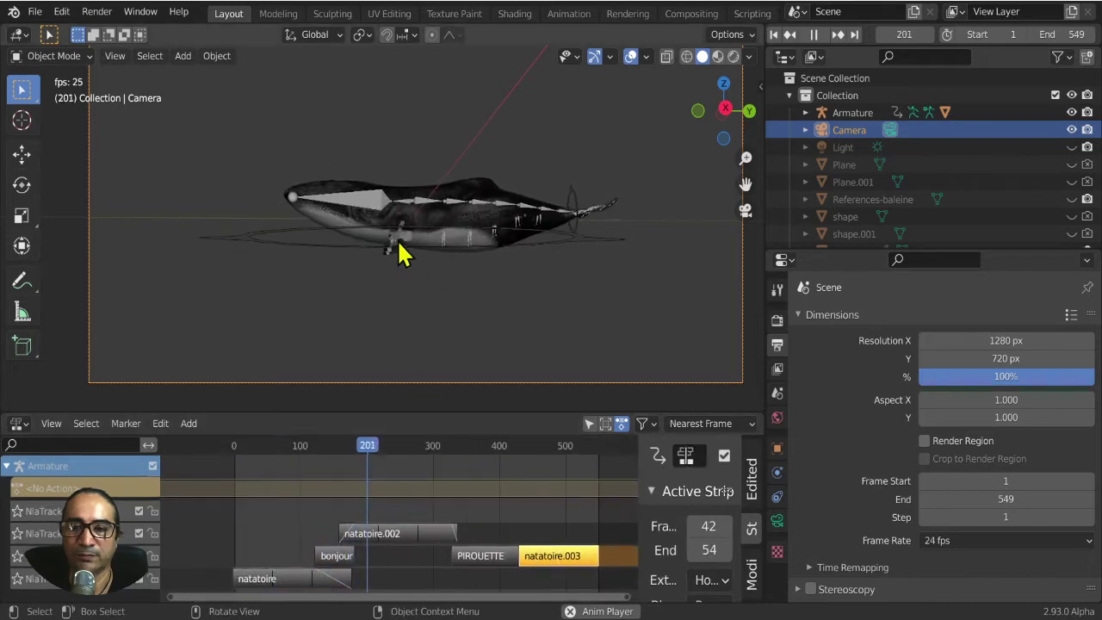
scroll(403, 258, "down", 2)
key("space")
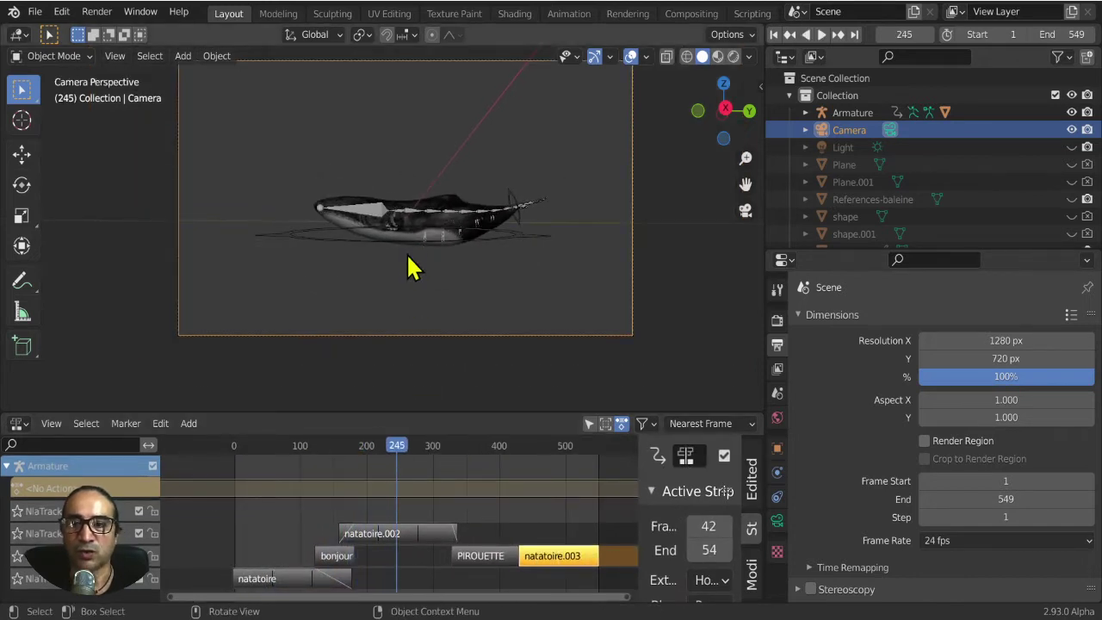
key("KP_7")
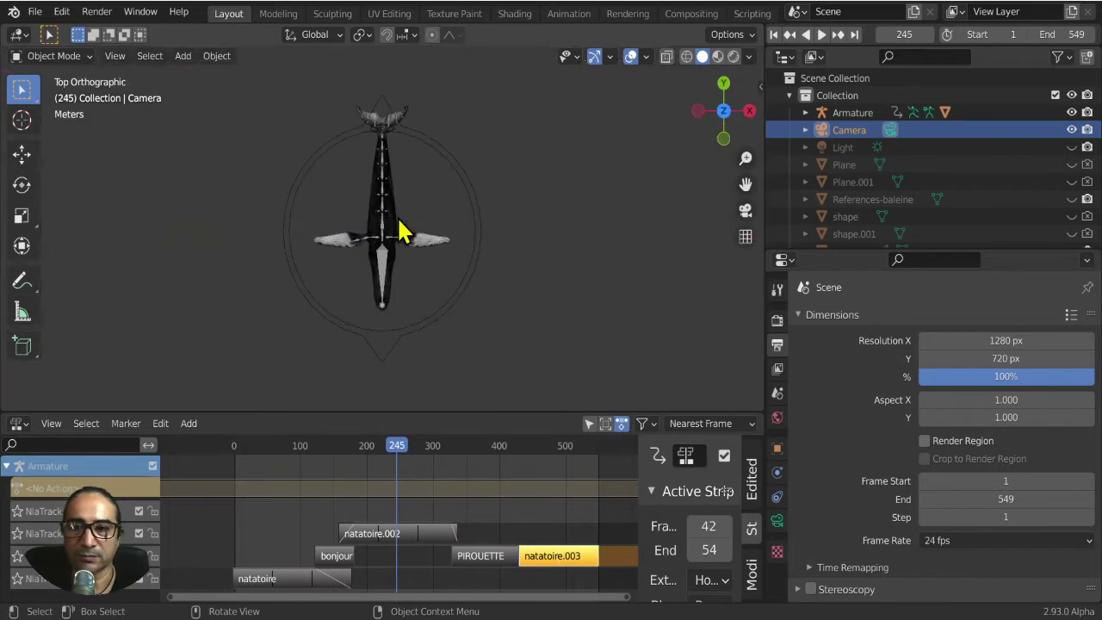
middle_click_drag(398, 157, 422, 275, "shift")
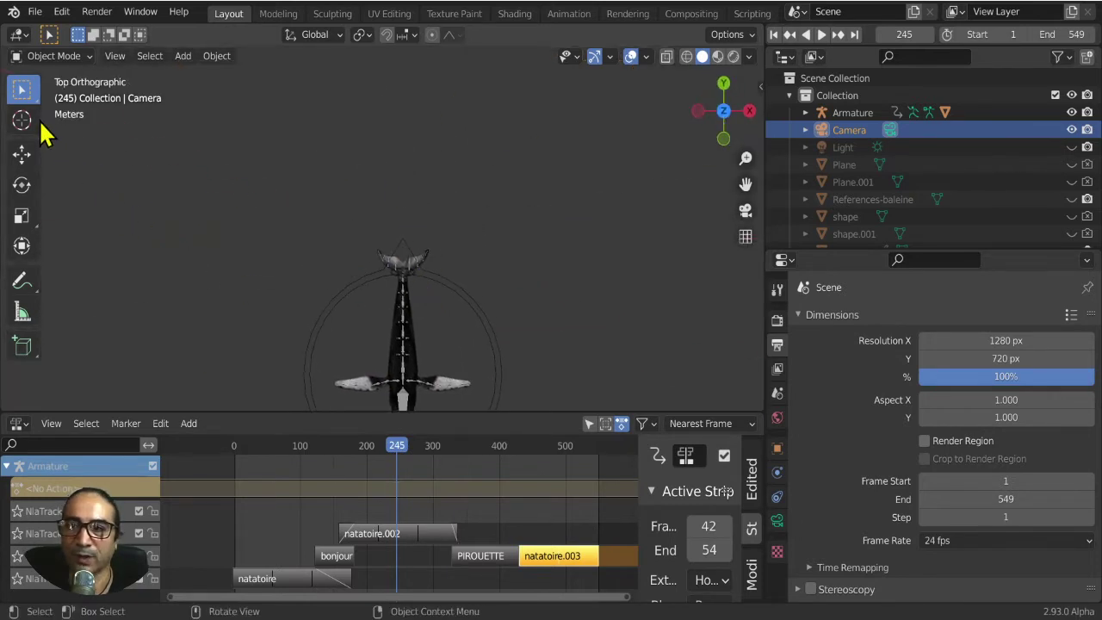
Select the 3D cursor tool, turn on the grid overlay, and open the Add menu.
left_click(20, 119)
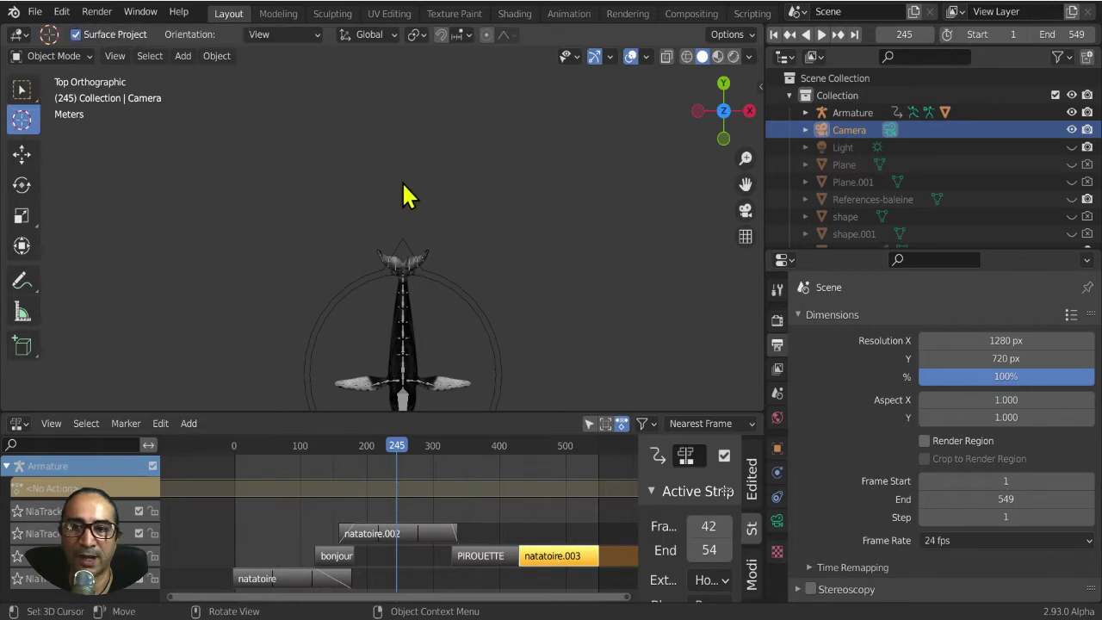
left_click(645, 57)
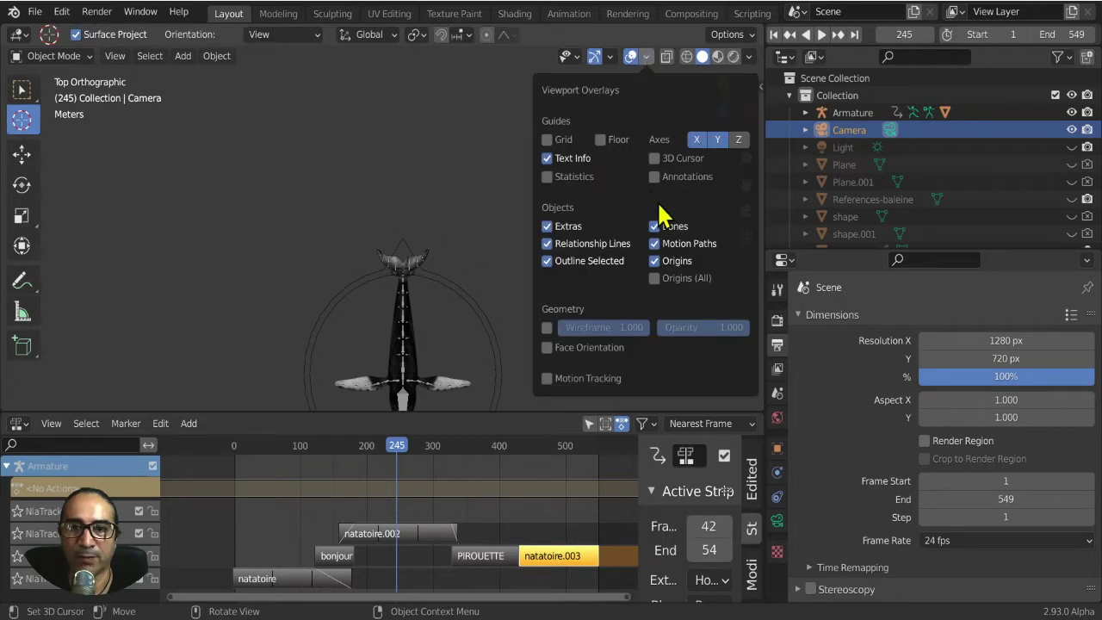
left_click(549, 139)
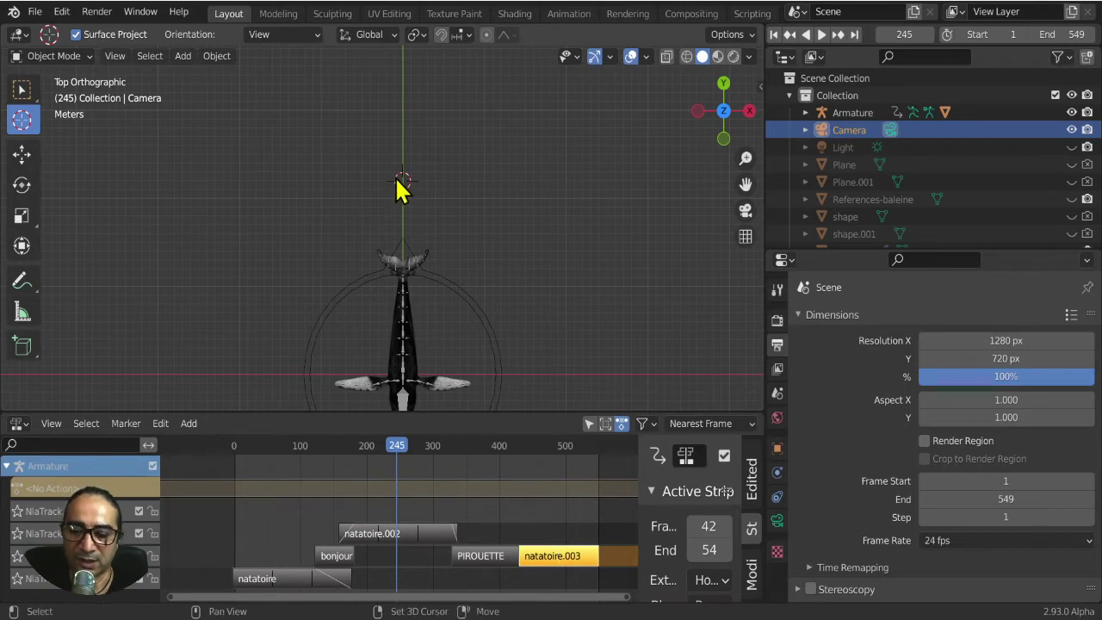
key("shift+a")
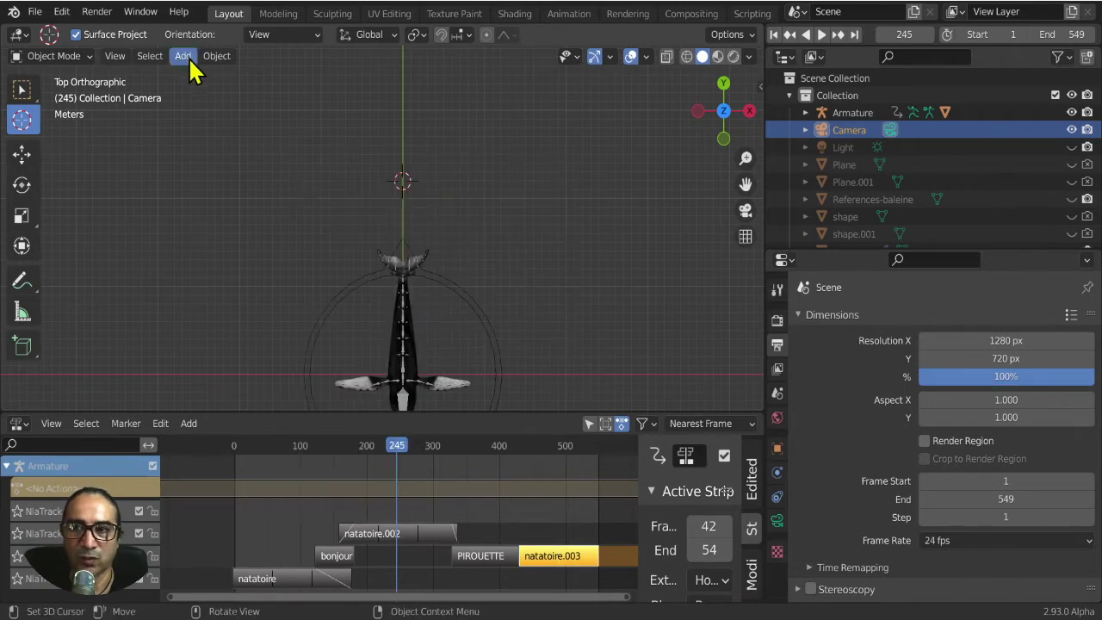
left_click(183, 57)
mouse_move(204, 76)
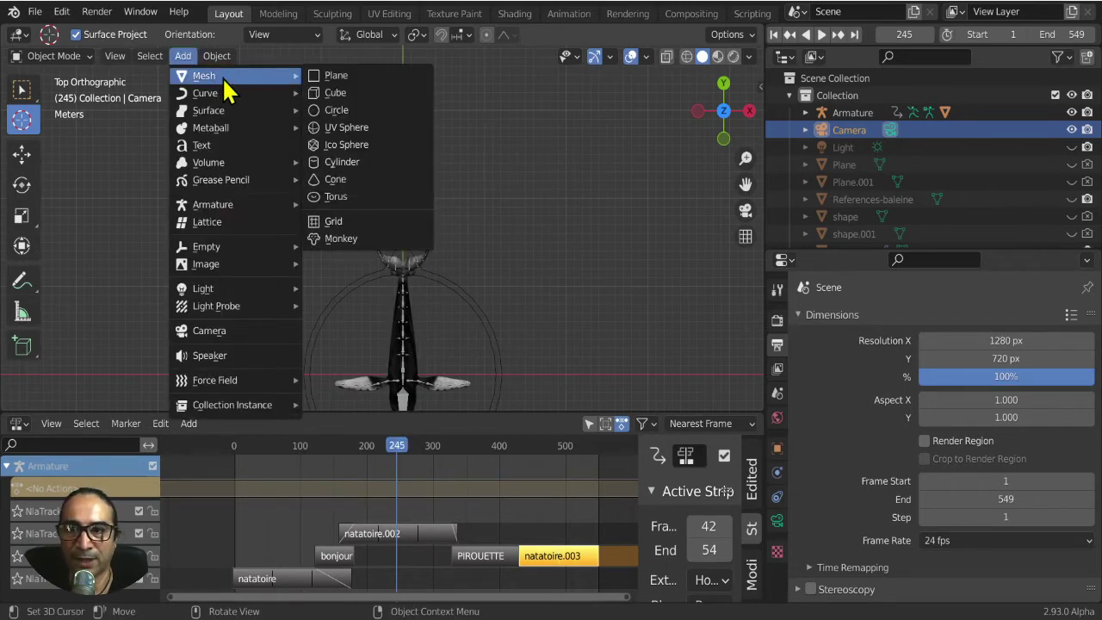
Add a mesh plane, frame it, and view it from the Right side.
left_click(372, 93)
key("KP_0")
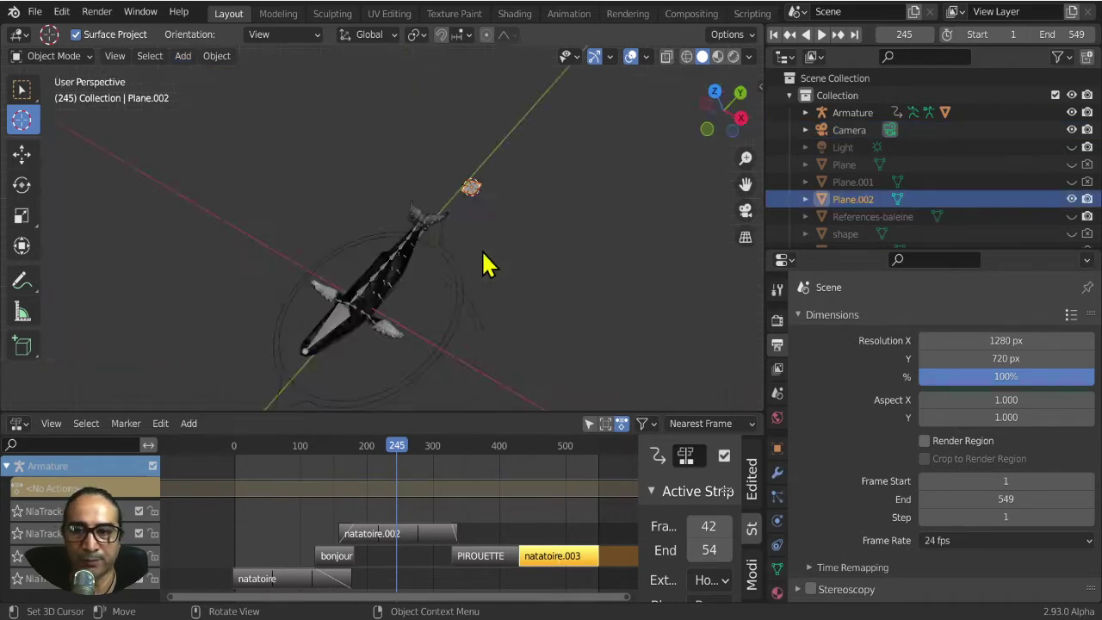
middle_click_drag(541, 327, 422, 318, "shift")
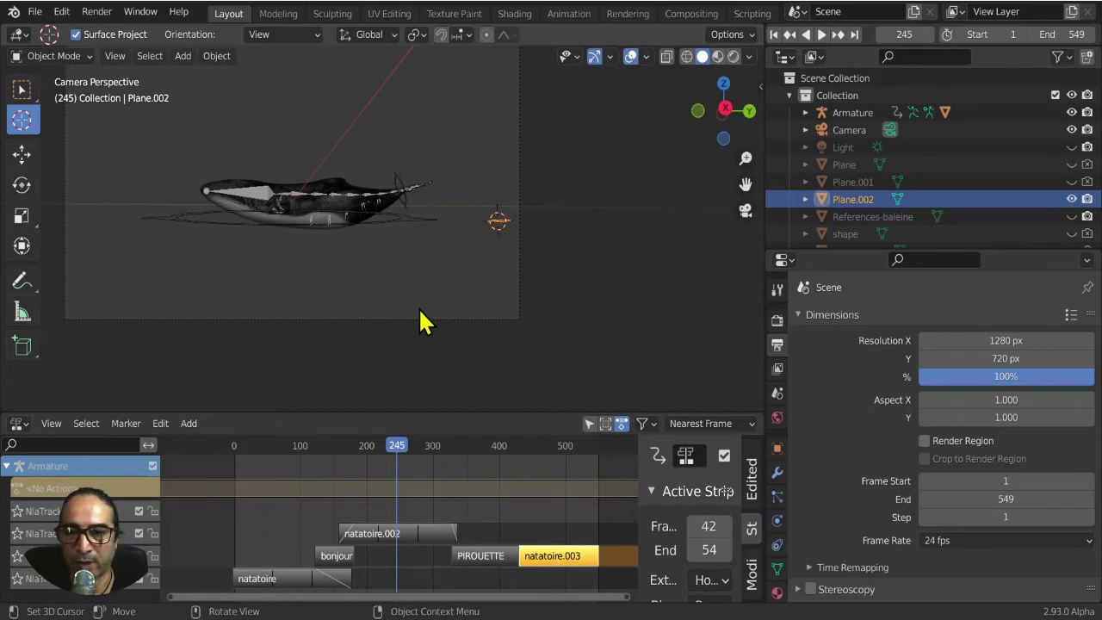
key("KP_Decimal")
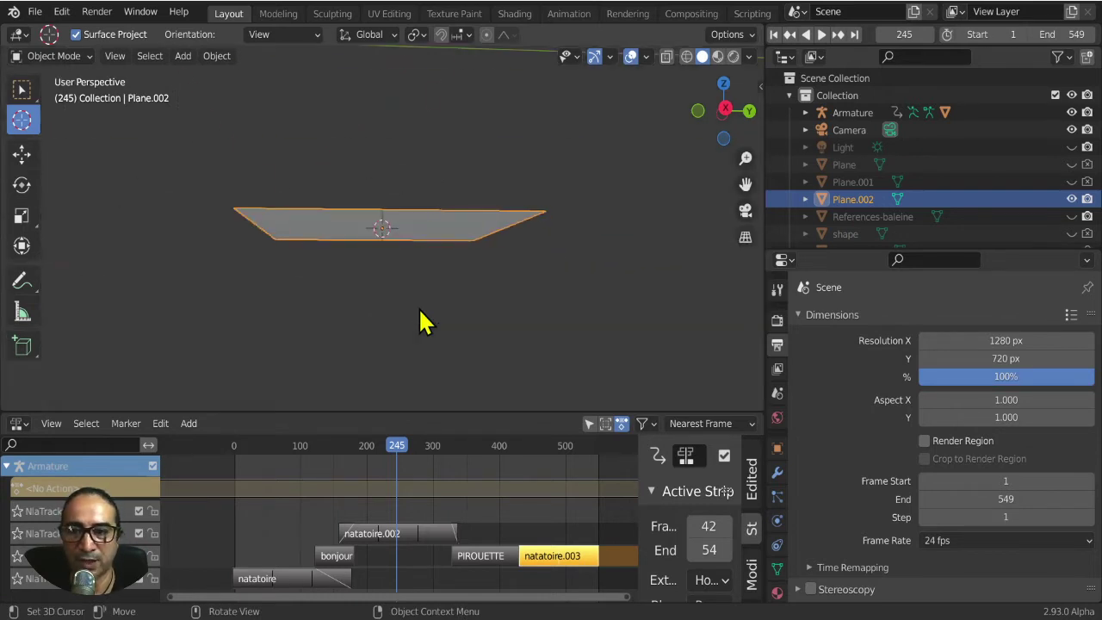
key("KP_3")
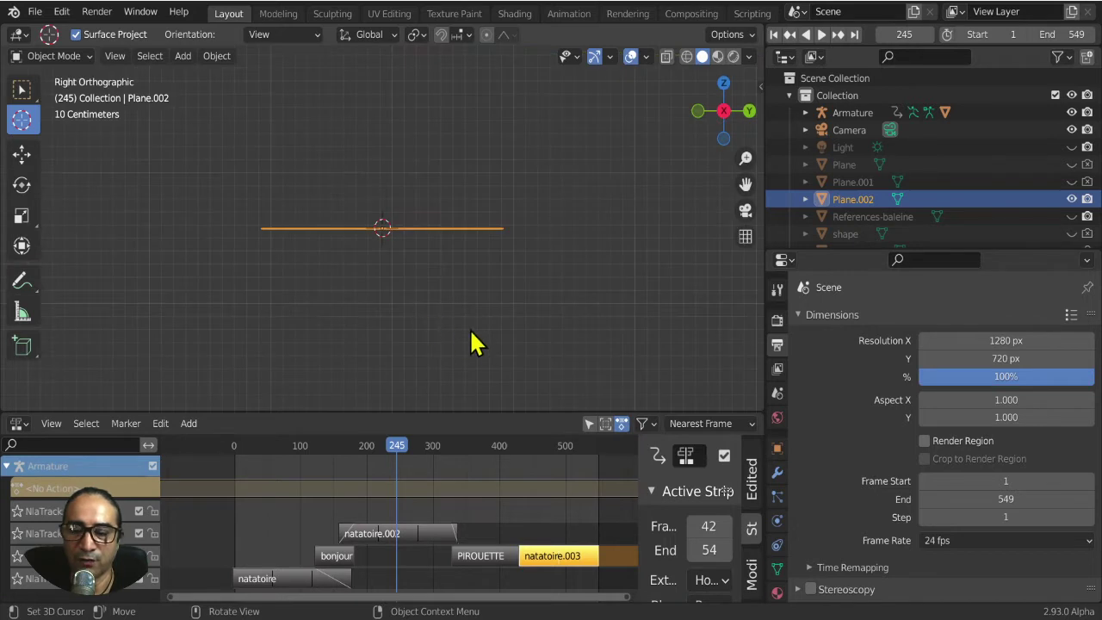
Rotate the plane by 90° so it stands upright in the side view.
type("r90")
key("Return")
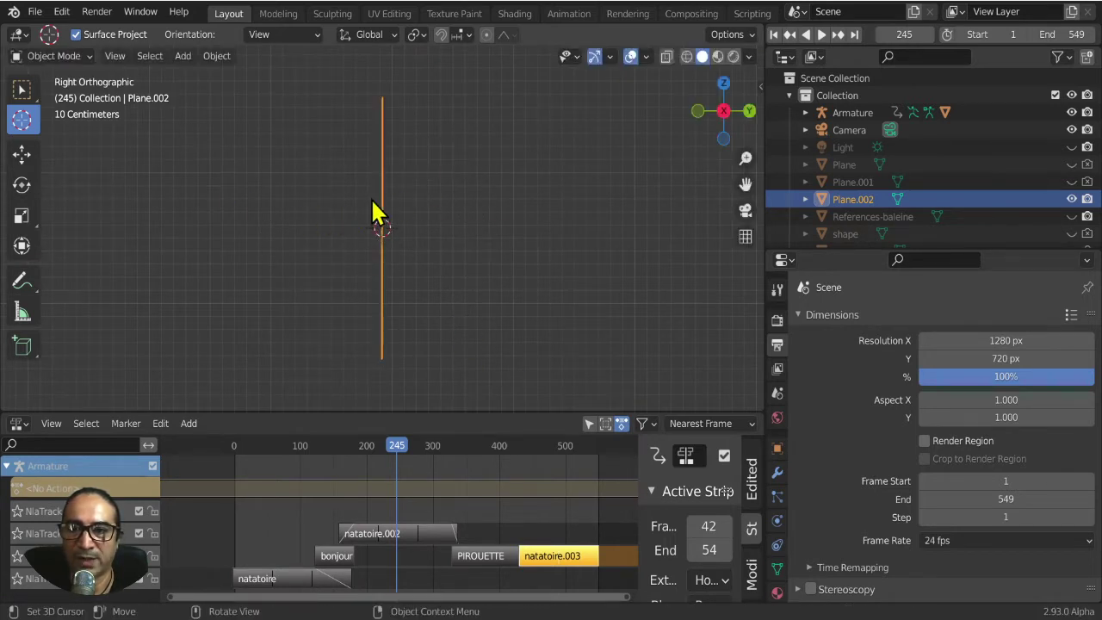
middle_click_drag(217, 210, 300, 238)
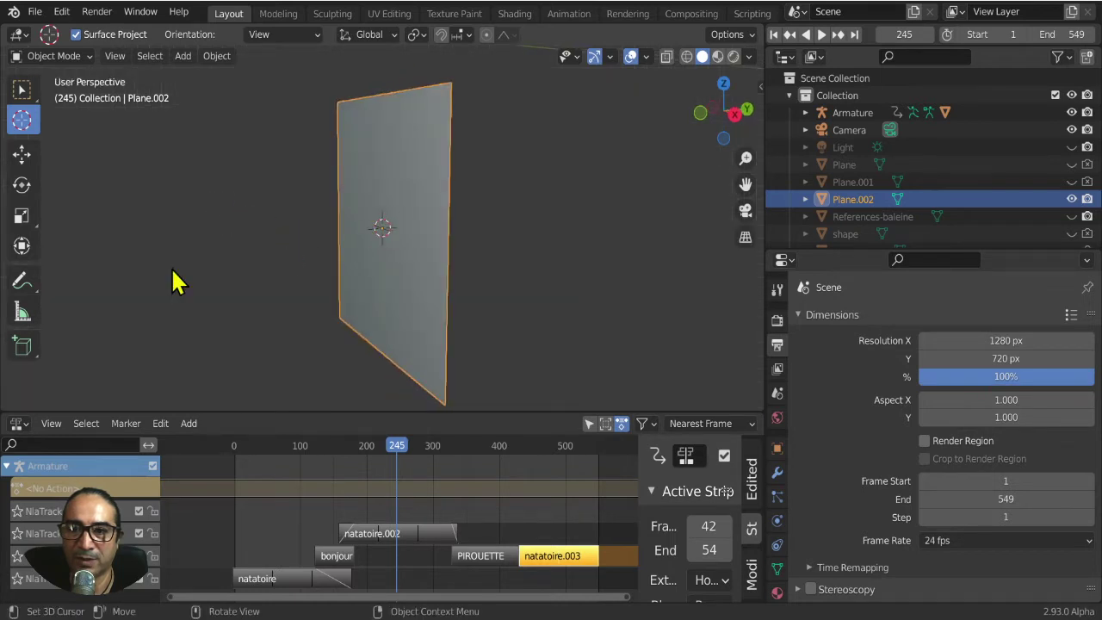
scroll(174, 285, "down", 2)
scroll(326, 325, "down", 5)
key("KP_3")
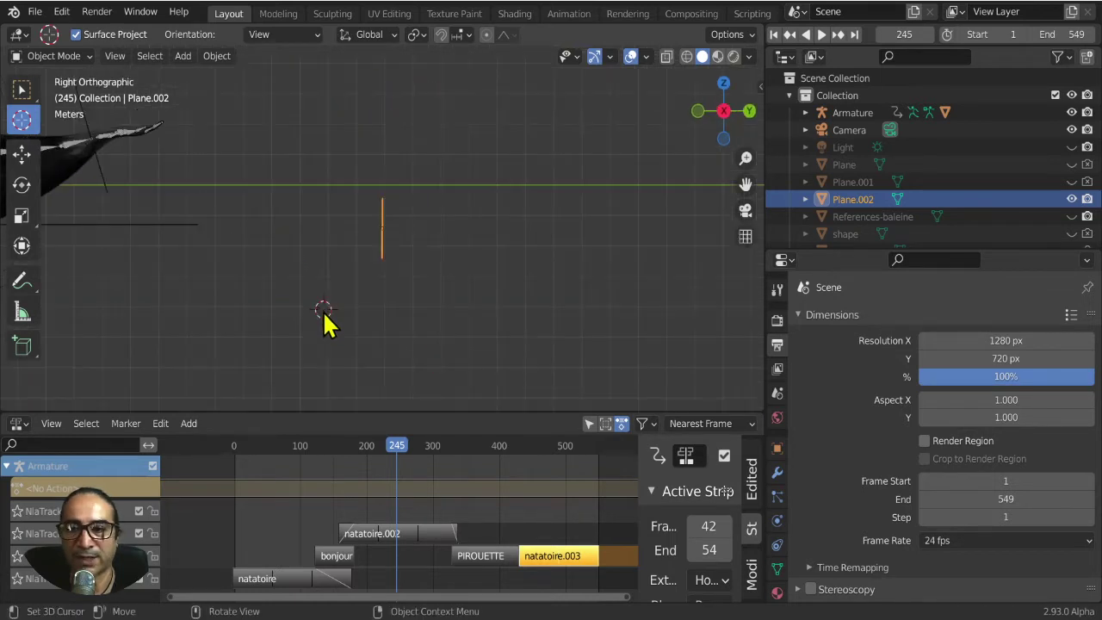
type("r90")
key("Return")
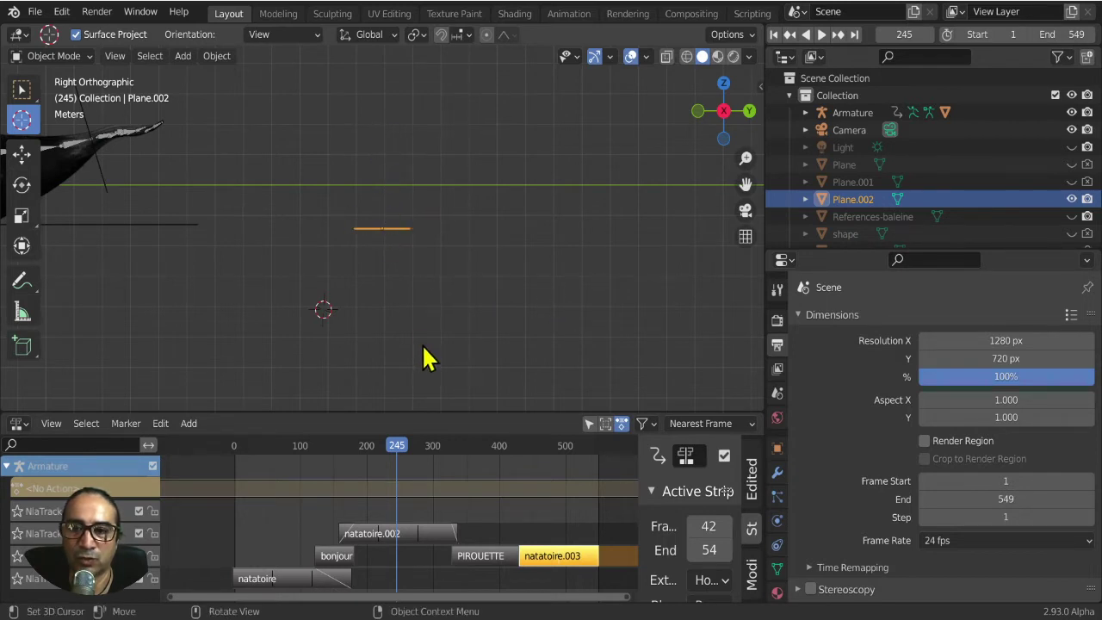
key("r")
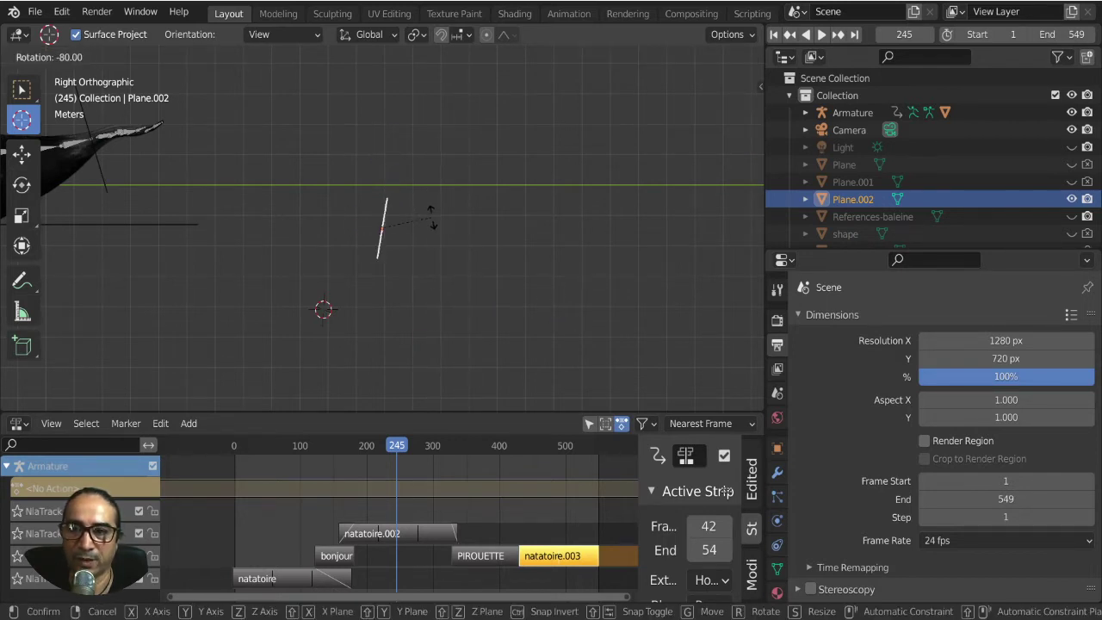
left_click(430, 209)
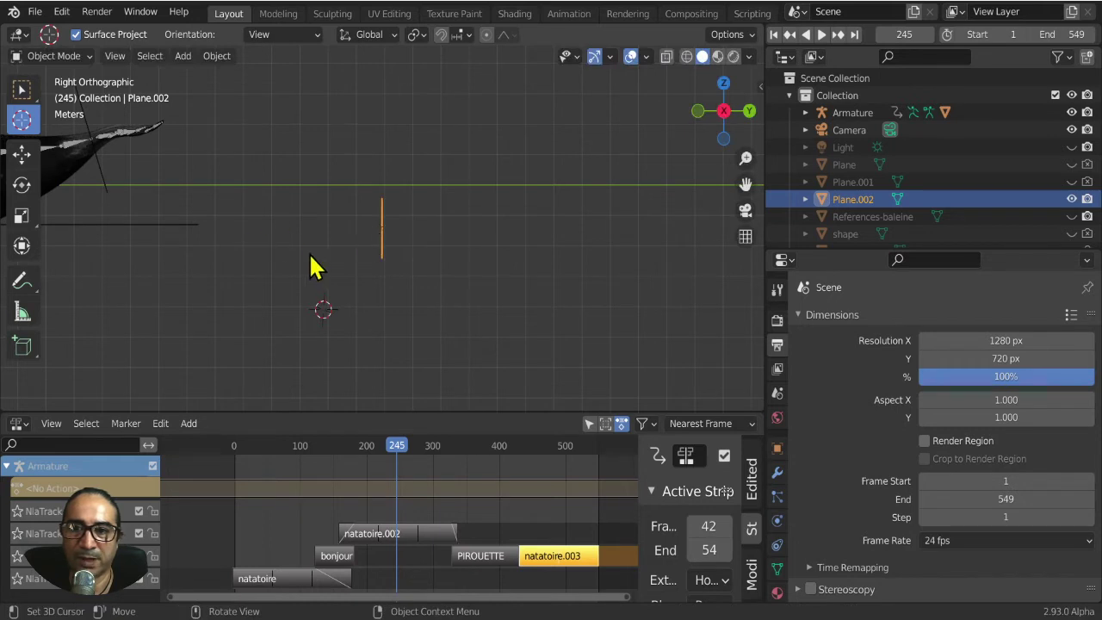
Move the plane further right, away from the whale.
scroll(311, 267, "down", 3)
key("g")
left_click(403, 303)
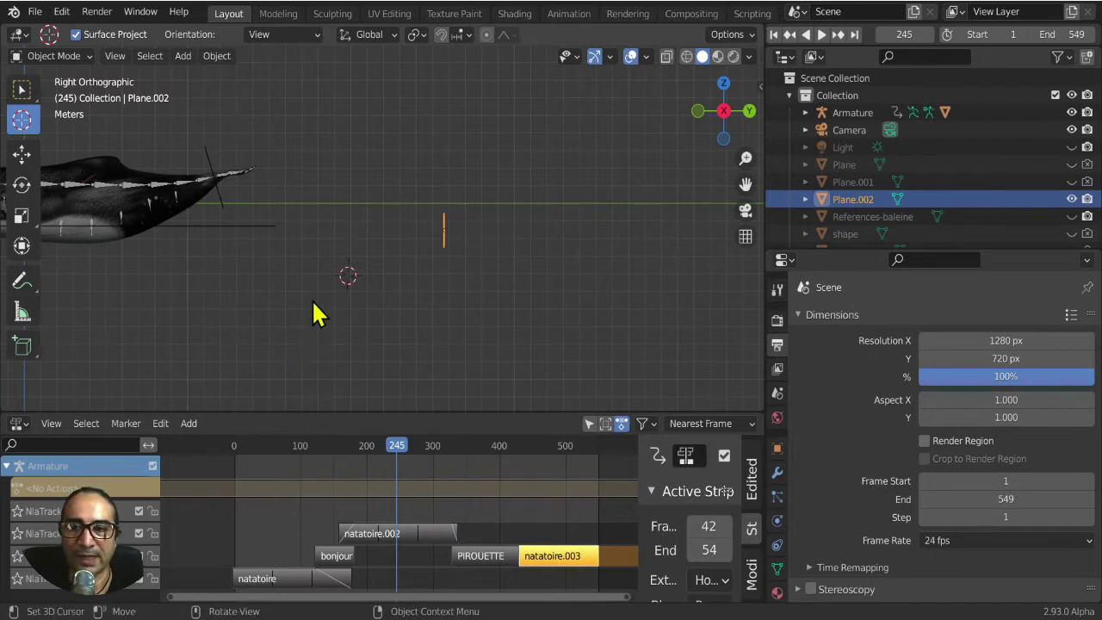
scroll(314, 316, "up", 3)
middle_click_drag(315, 322, 372, 234, "shift")
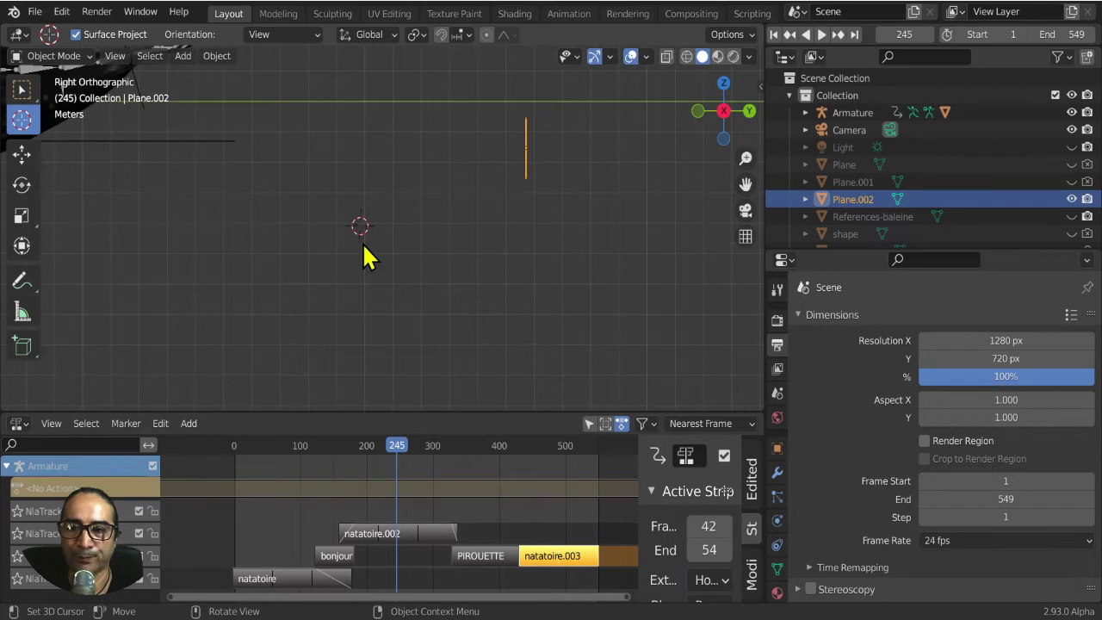
key("shift+a")
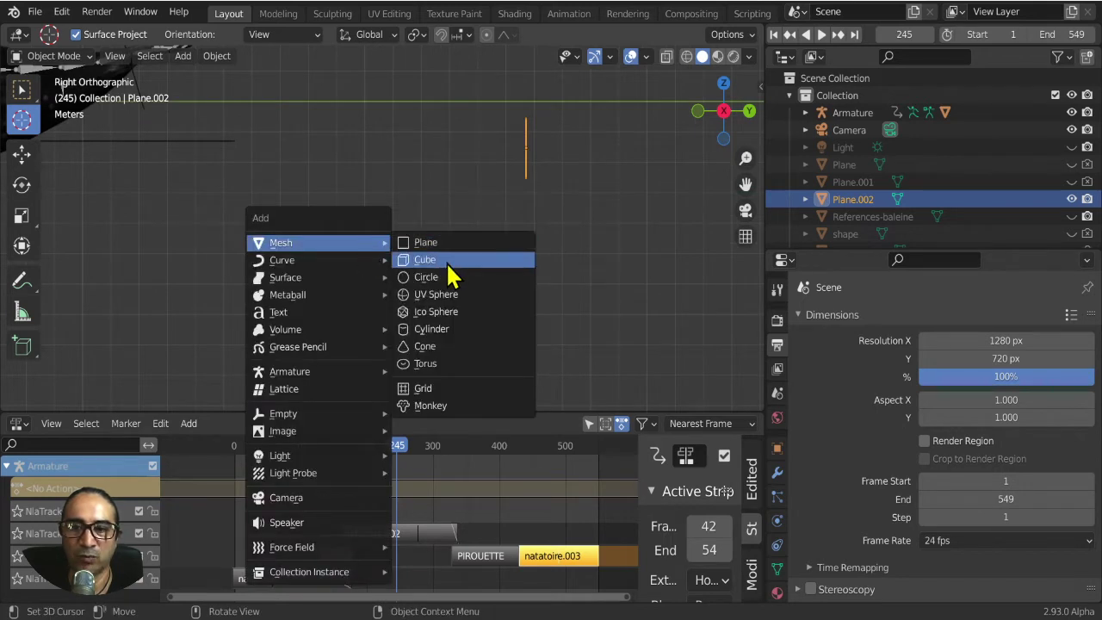
Add a cube and extrude its right face outward in face select mode.
left_click(446, 262)
mouse_move(445, 270)
middle_mouse_down()
mouse_move(375, 284)
mouse_move(410, 290)
middle_mouse_up()
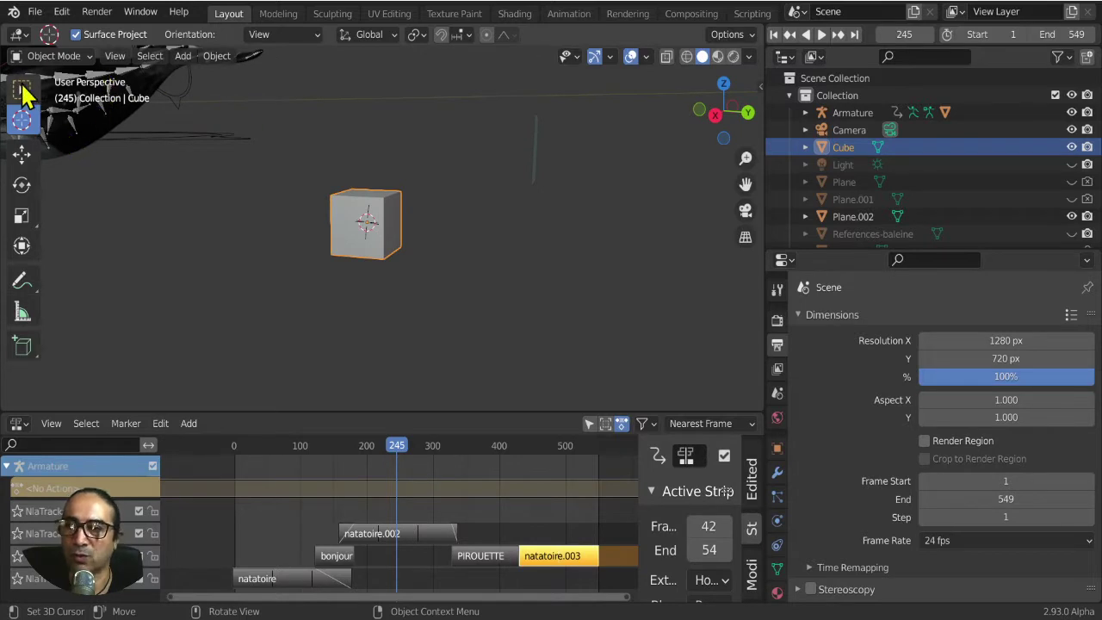
key("Tab")
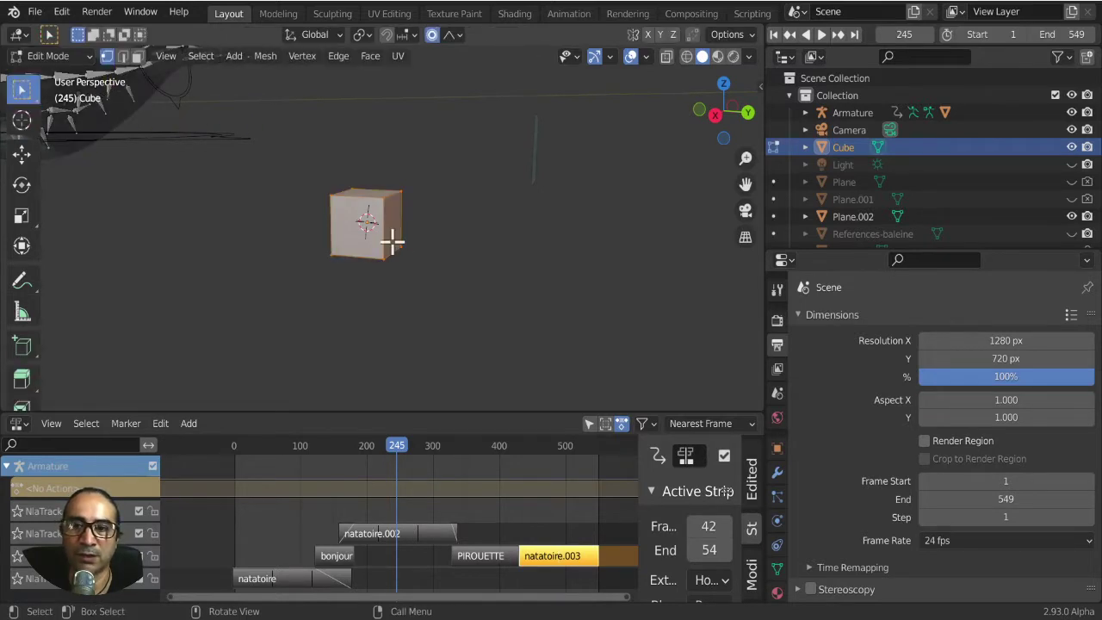
left_click(137, 56)
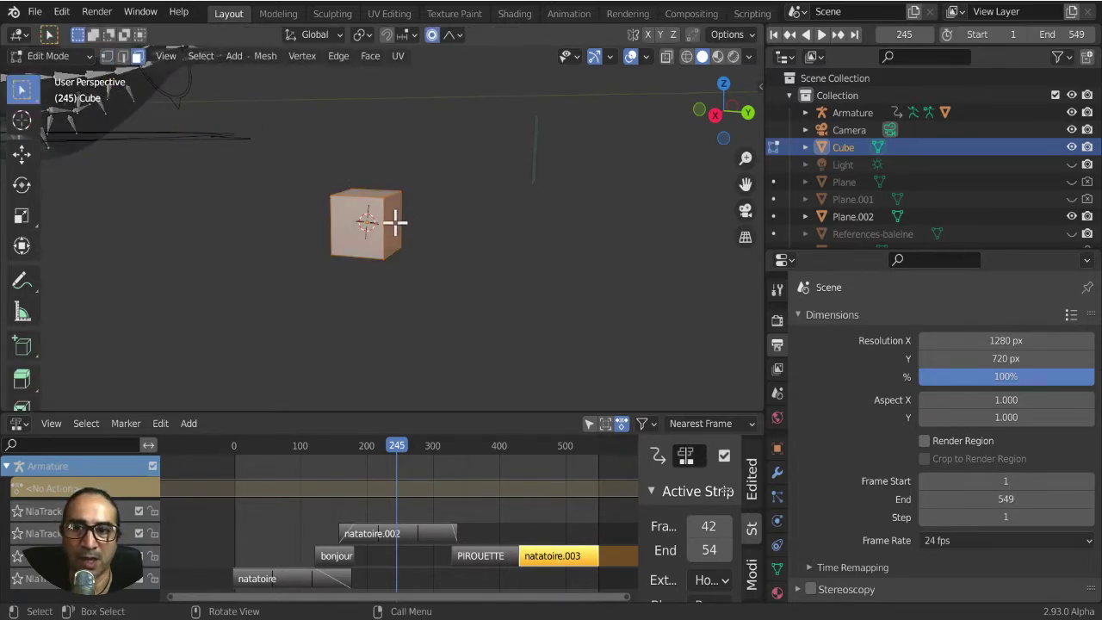
scroll(396, 223, "up", 2)
left_click(410, 292)
scroll(362, 216, "up", 1)
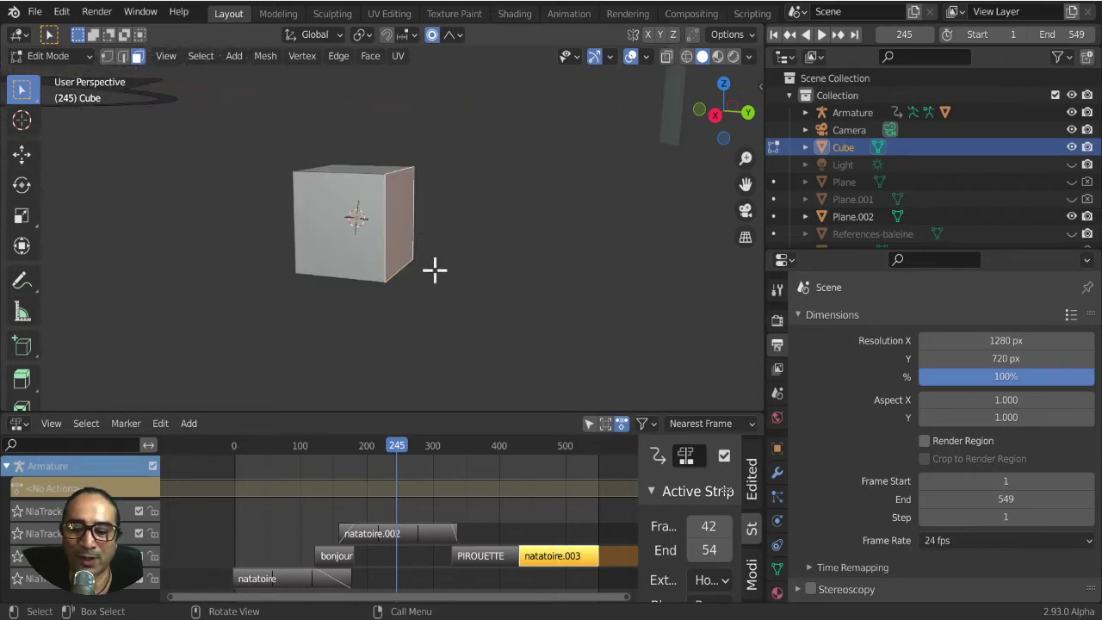
key("e")
left_click(472, 278)
Extrude the cube's left face and scale it down to taper that end.
middle_click_drag(472, 278, 284, 226)
left_click(285, 226)
key("e")
left_click(360, 278)
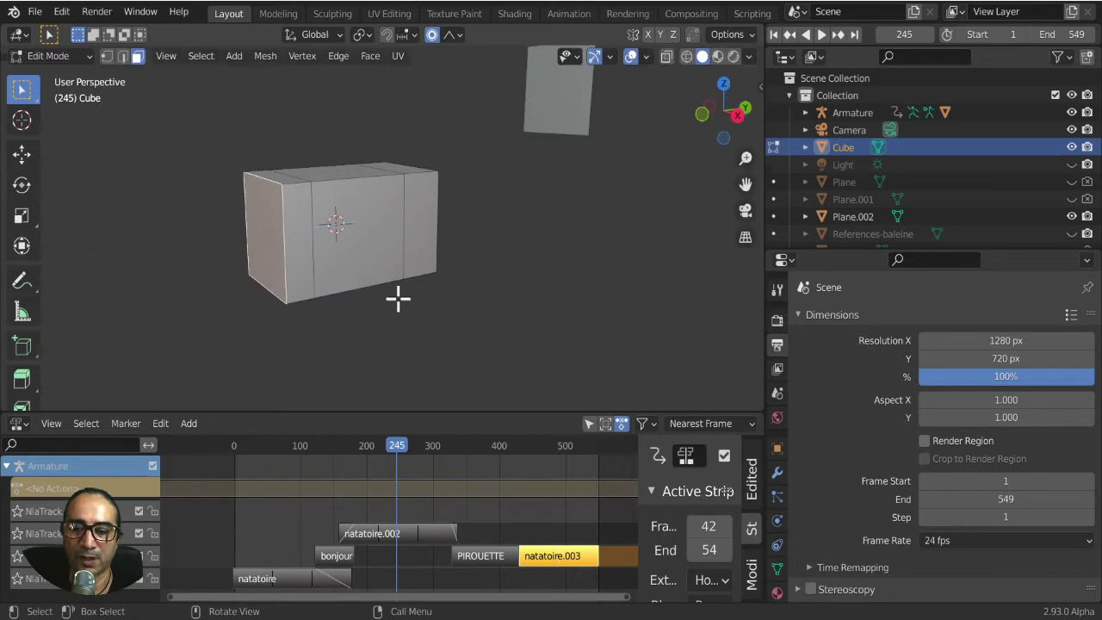
key("s")
left_click(321, 250)
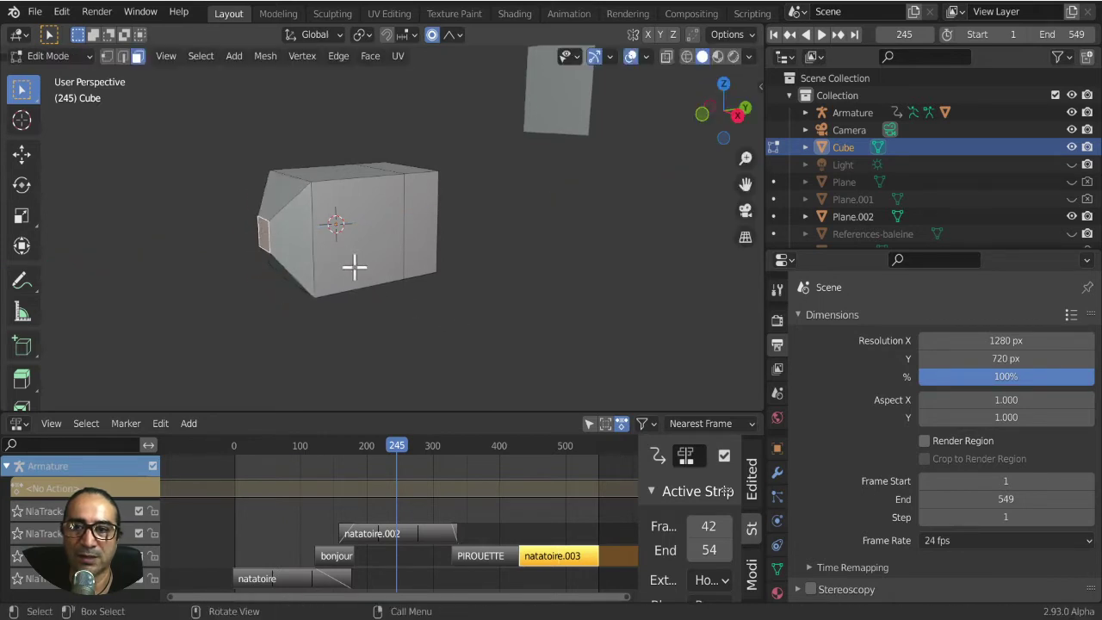
Push the tapered end further out along X and extend the right end along Y.
middle_click_drag(354, 267, 364, 285)
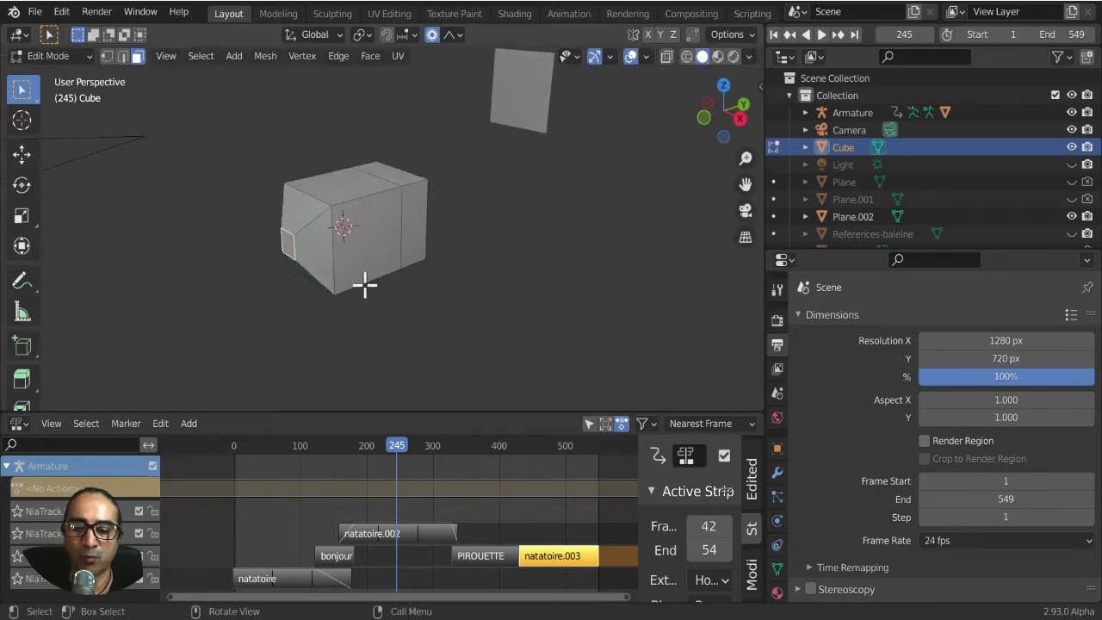
key("g")
key("x")
left_click(300, 305)
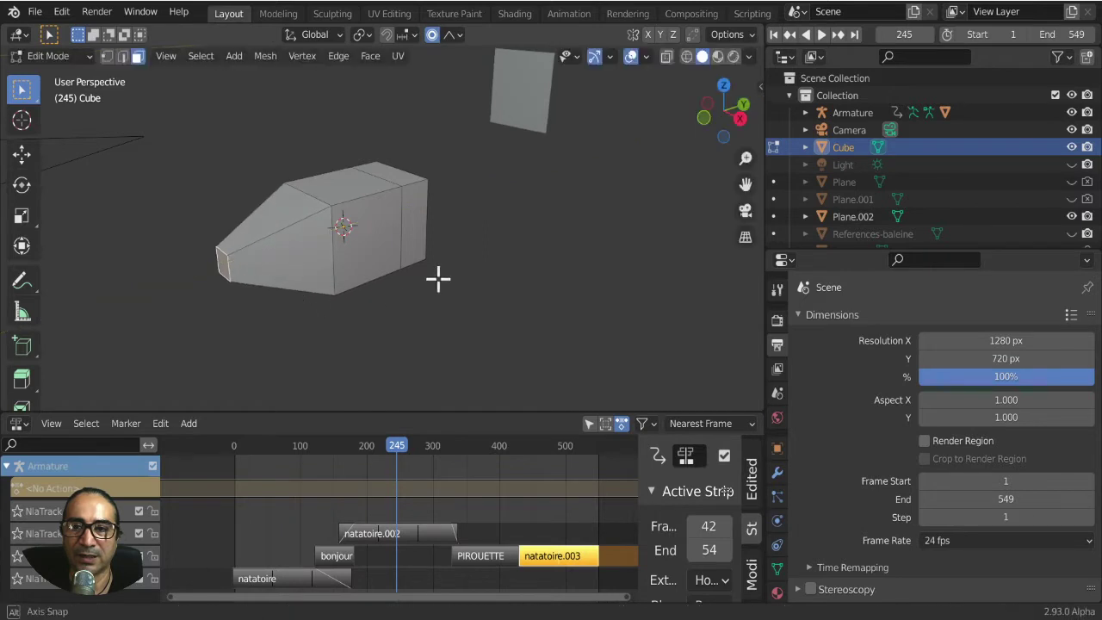
mouse_move(439, 278)
middle_mouse_down()
mouse_move(443, 236)
mouse_move(380, 155)
middle_mouse_up()
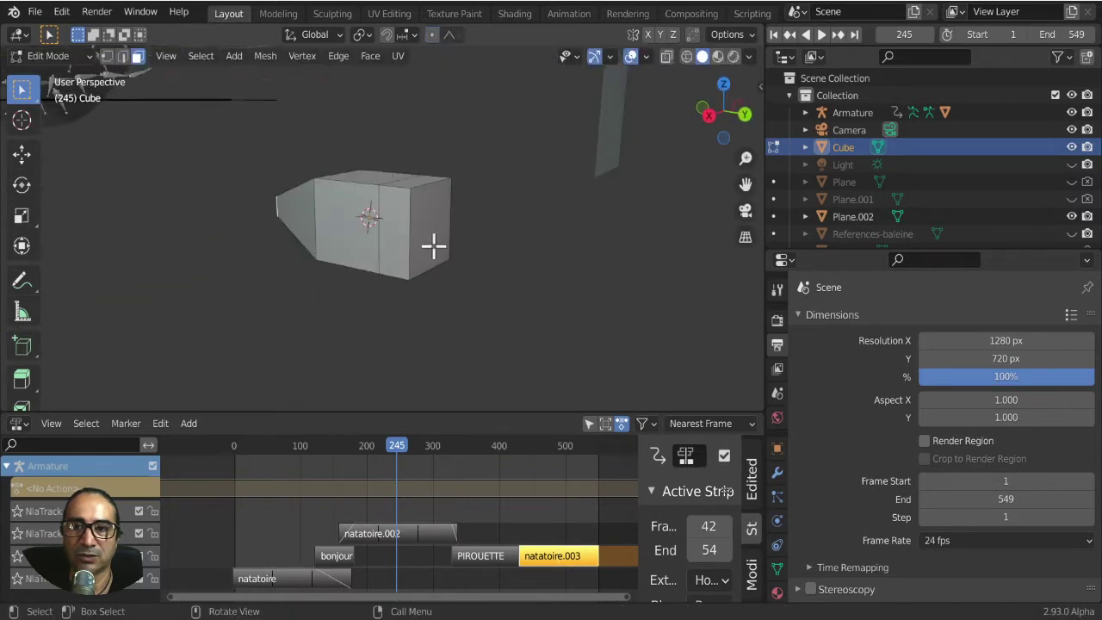
middle_click_drag(433, 246, 419, 285)
key("g")
key("y")
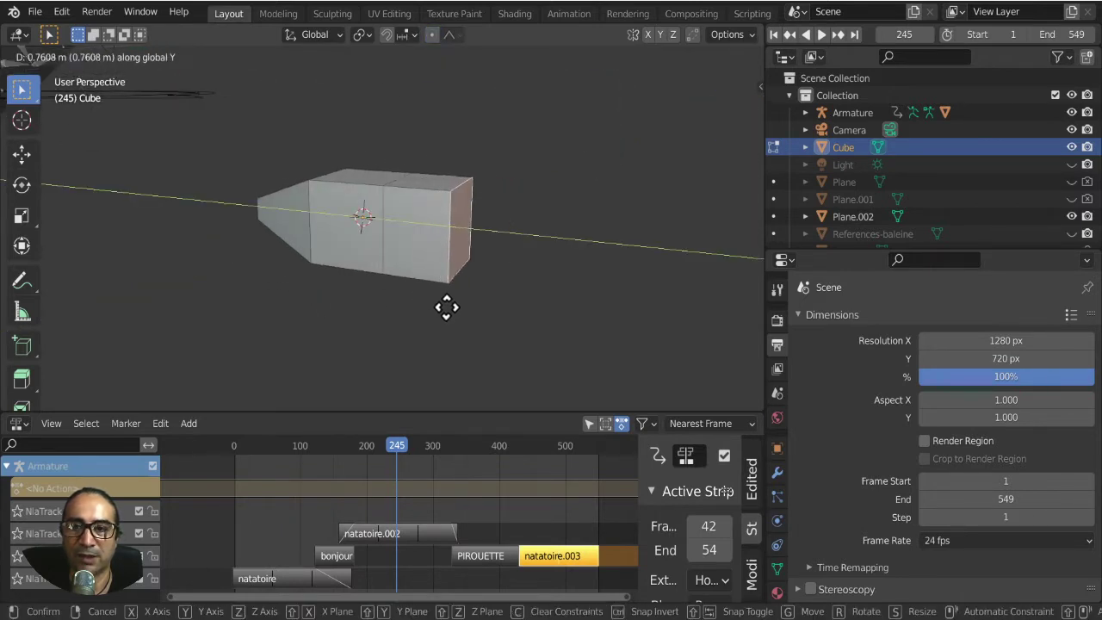
left_click(482, 309)
Narrow the whole mesh by scaling it along X.
mouse_move(475, 278)
middle_mouse_down()
mouse_move(402, 292)
mouse_move(432, 301)
middle_mouse_up()
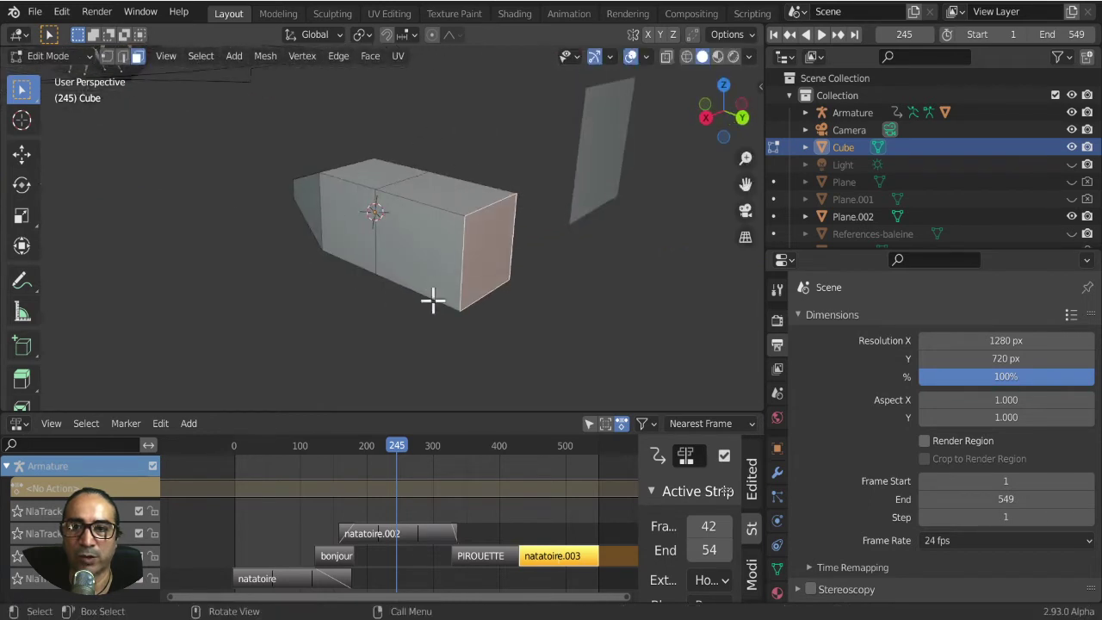
key("a")
key("s")
key("x")
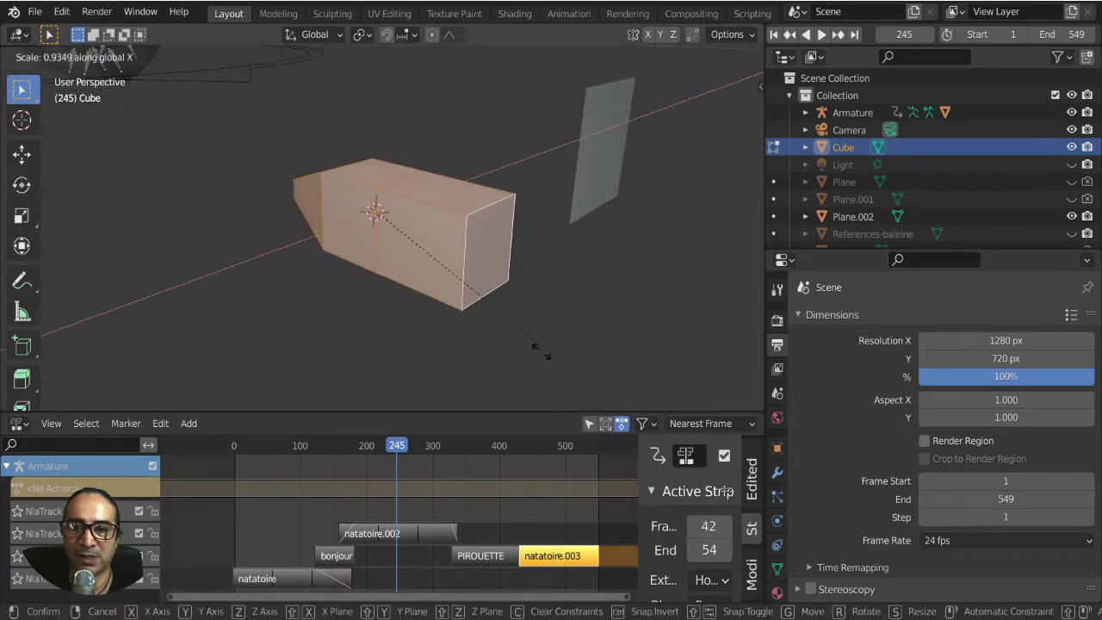
left_click(468, 302)
Extrude the narrow end face twice to lengthen the neck.
mouse_move(467, 302)
middle_mouse_down()
mouse_move(388, 276)
mouse_move(191, 245)
middle_mouse_up()
left_click(217, 252)
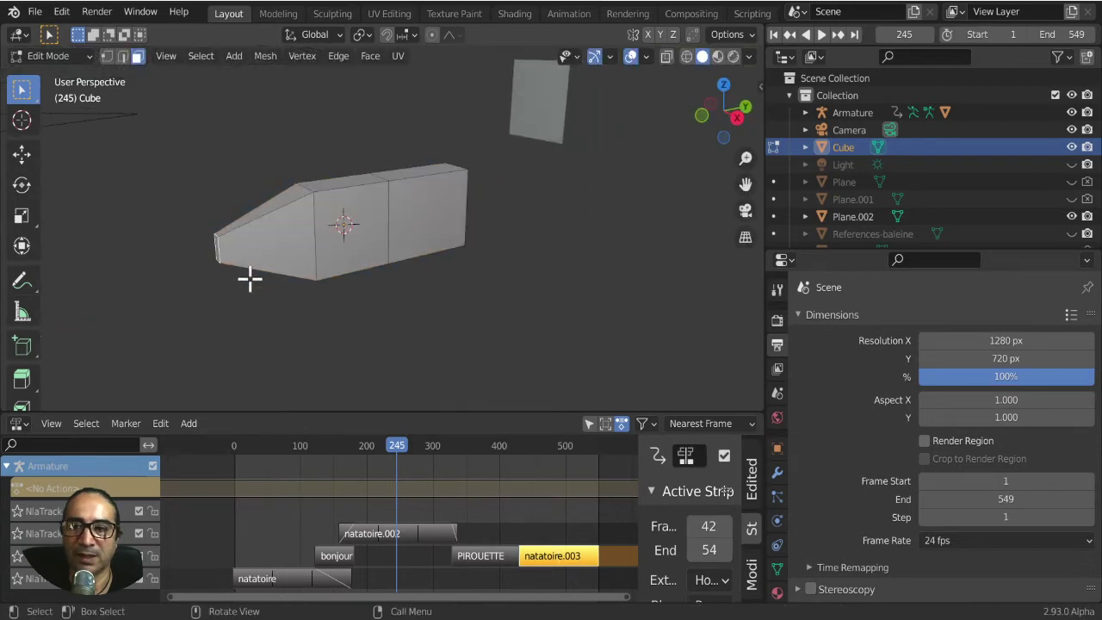
middle_click_drag(249, 278, 472, 256)
key("e")
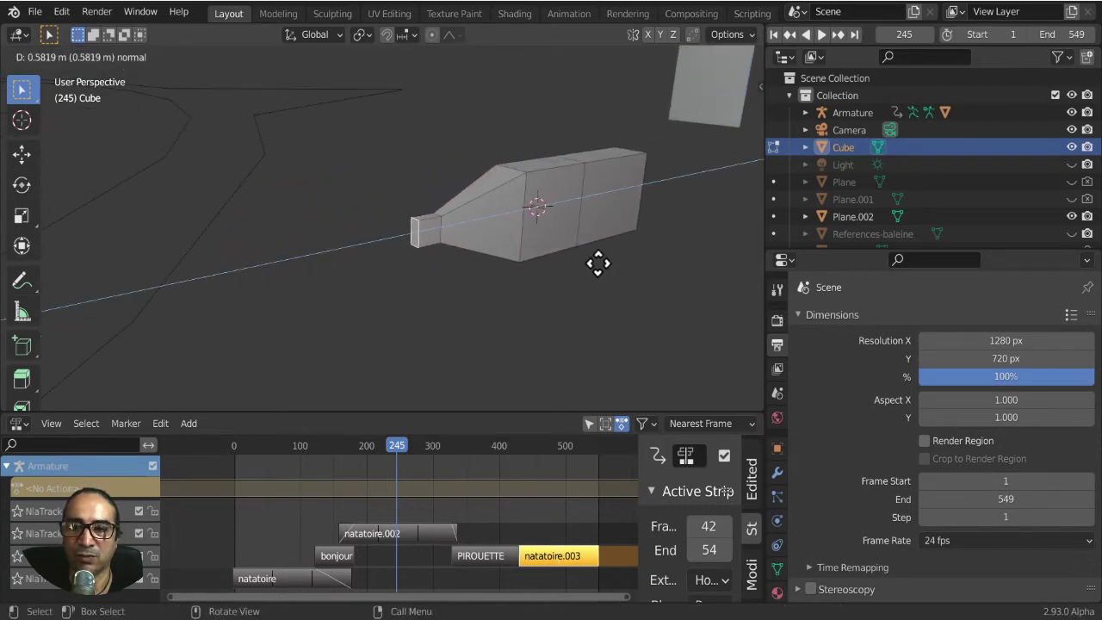
left_click(598, 264)
key("e")
left_click(527, 276)
Scale the end face up along Z and flatten it along X into a tail fin.
key("s")
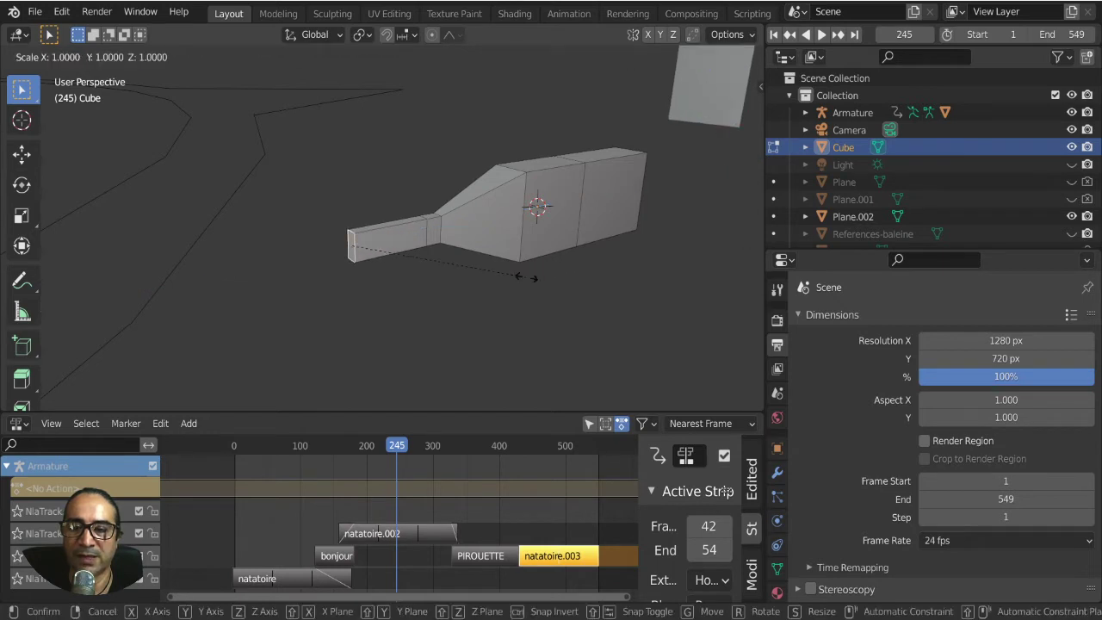
key("z")
left_click(393, 358)
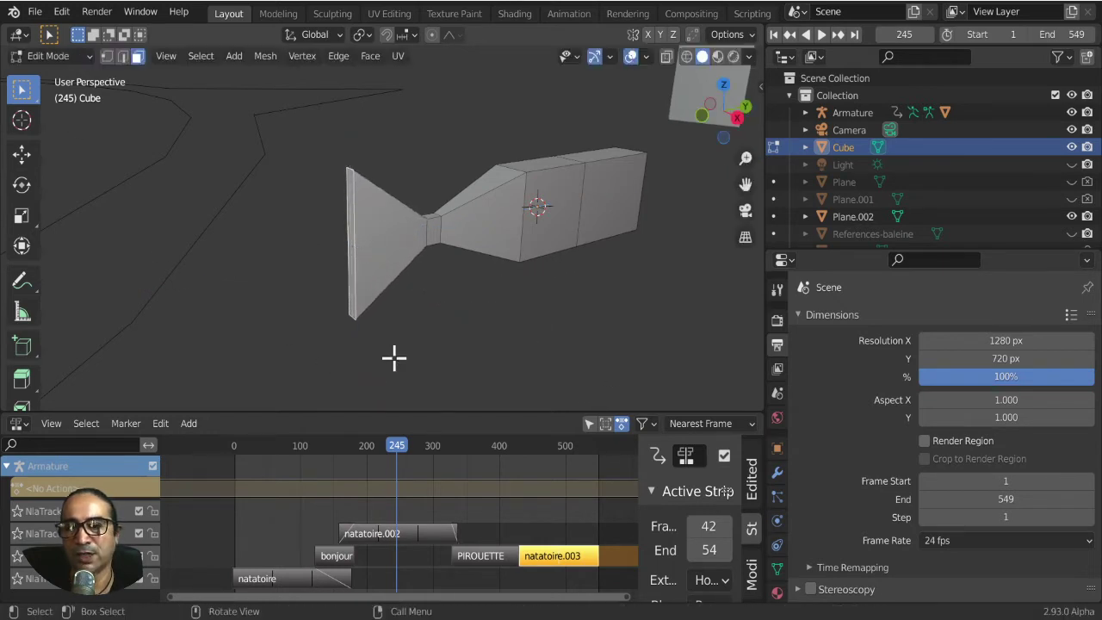
key("s")
key("x")
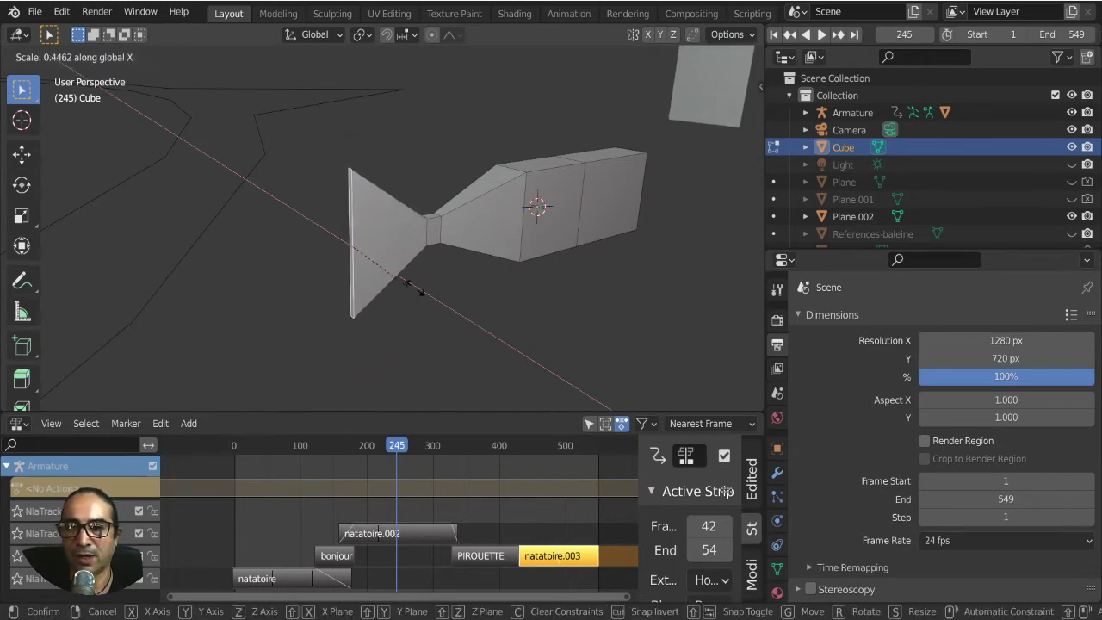
left_click(430, 286)
middle_click_drag(388, 253, 353, 244)
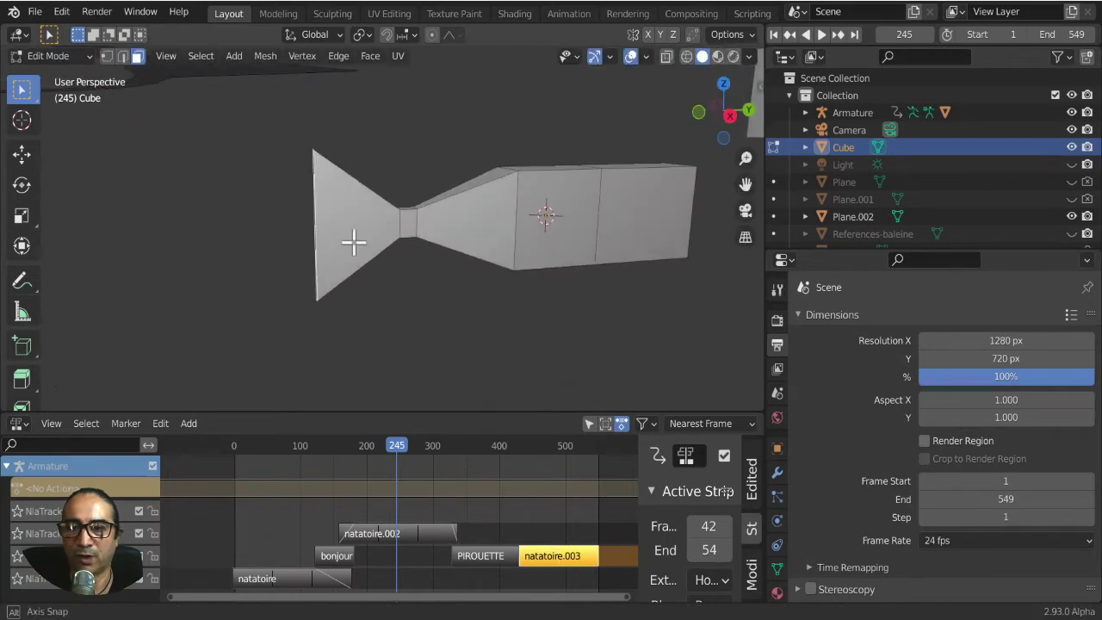
key("ctrl+r")
Add three unslid loop cuts, one across the tail and two across the body.
left_click(359, 195)
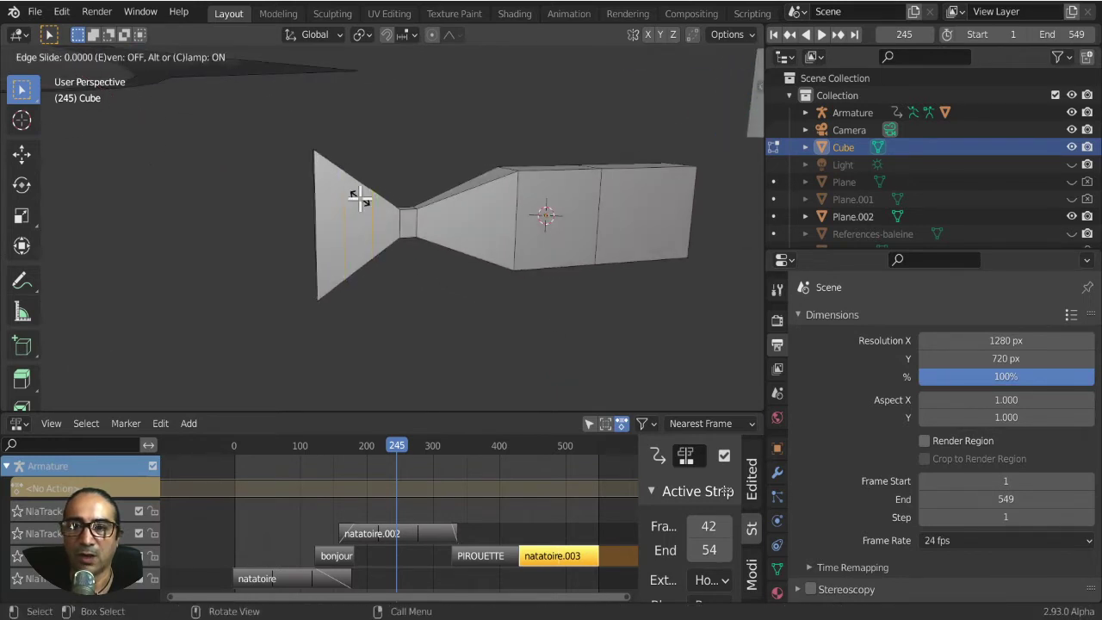
right_click(359, 194)
key("ctrl+r")
left_click(560, 188)
right_click(605, 196)
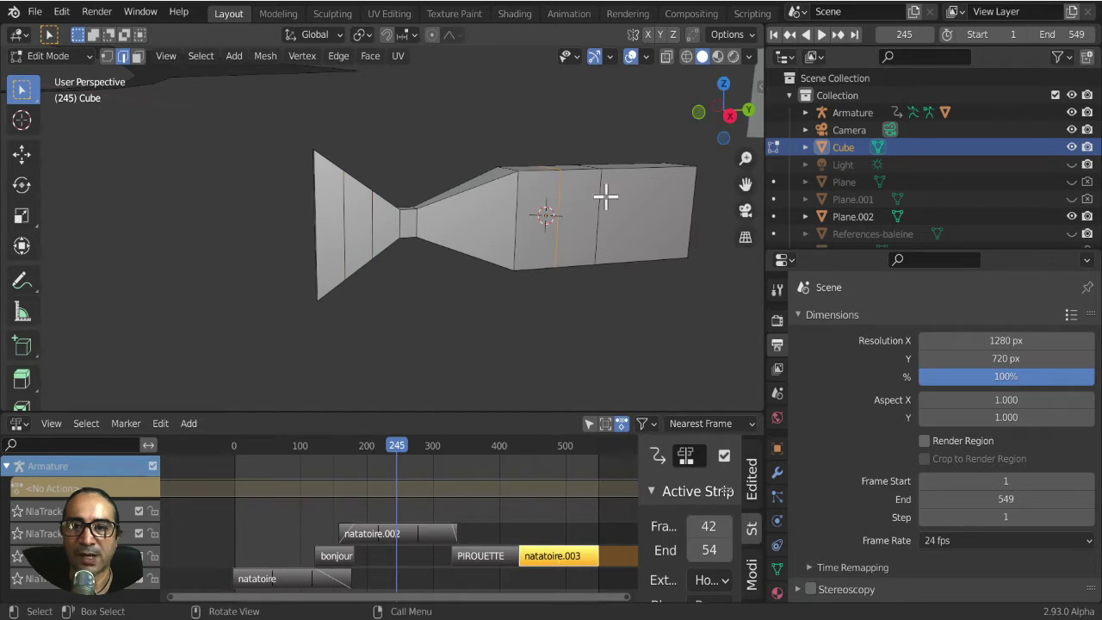
key("ctrl+r")
left_click(652, 180)
right_click(652, 180)
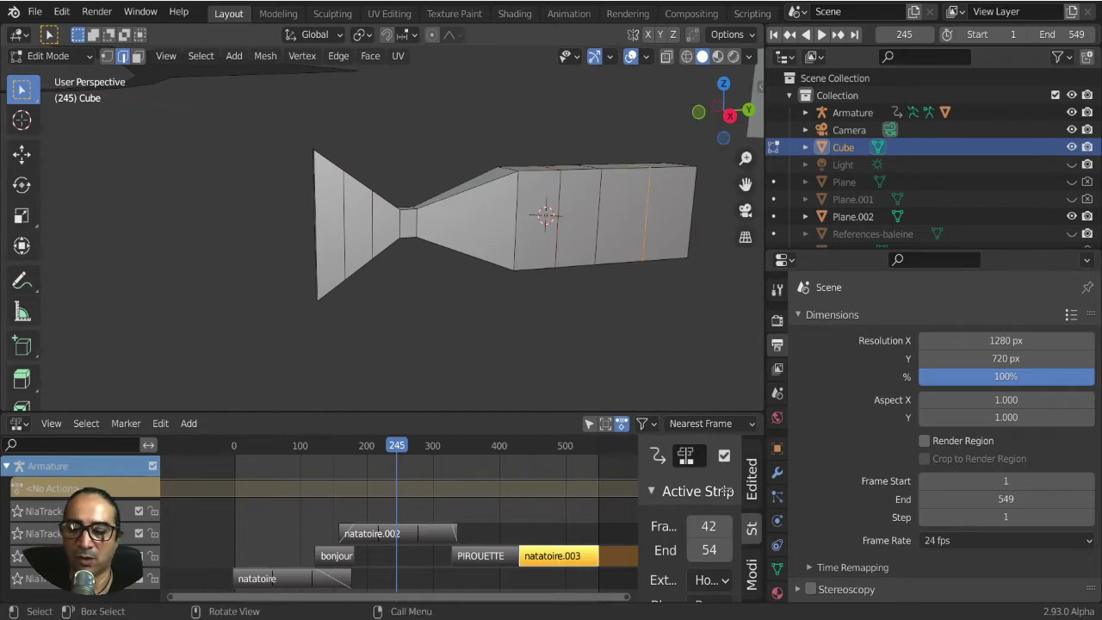
Add a loop cut near the neck and resize that loop along Z.
middle_click_drag(601, 225, 405, 197)
key("ctrl+r")
left_click(410, 203)
right_click(410, 203)
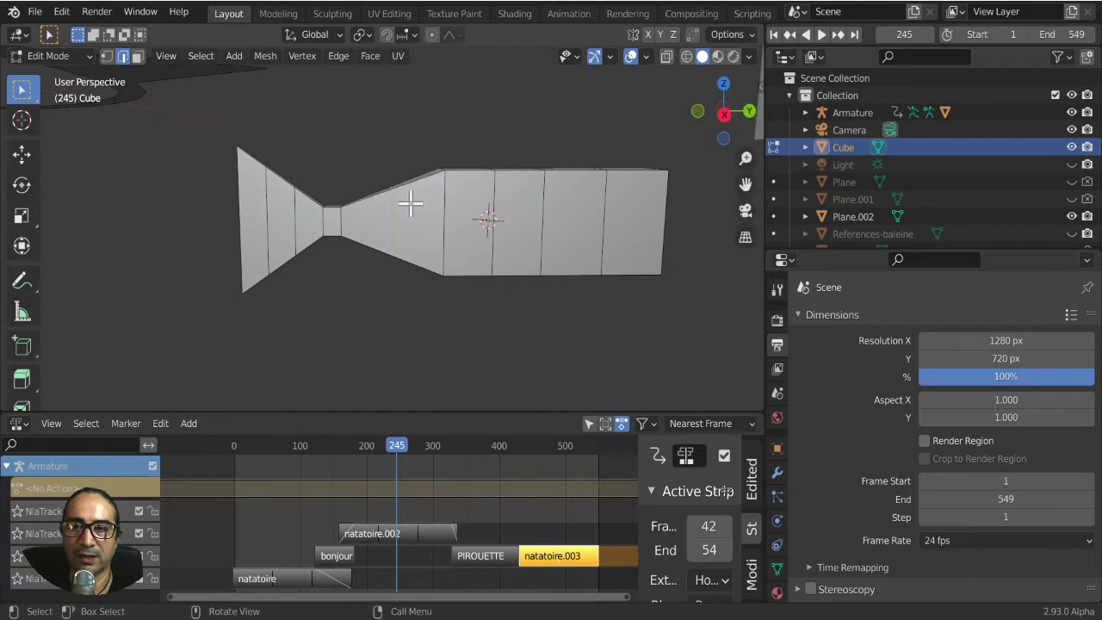
key("s")
key("z")
left_click(516, 309)
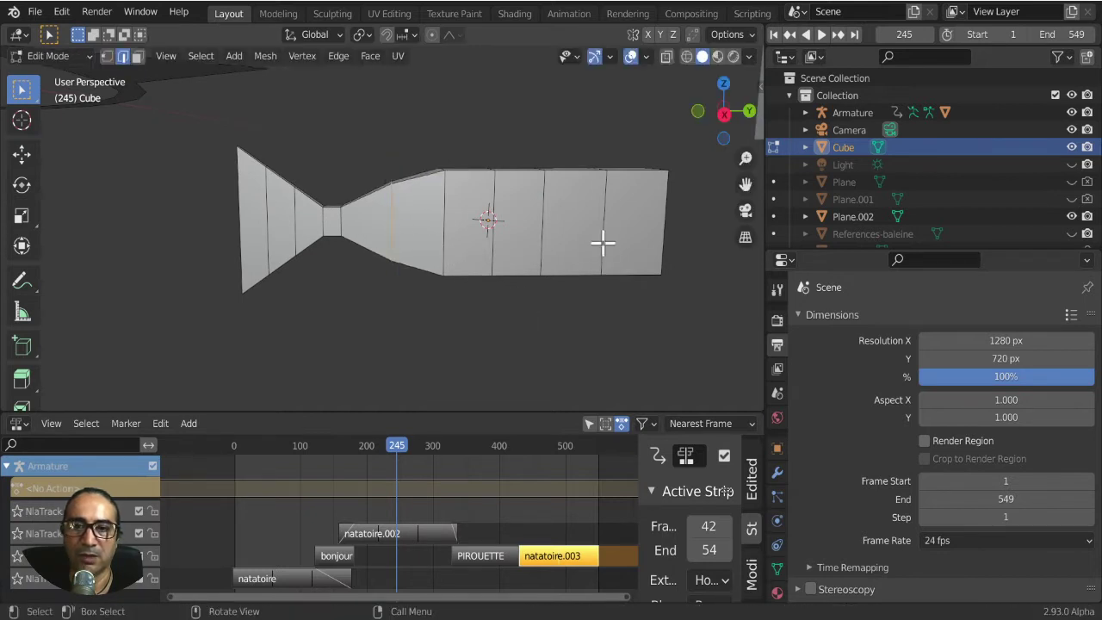
Select the fish's front face and shrink it vertically along Z.
mouse_move(600, 241)
middle_mouse_down("shift")
mouse_move(460, 241)
mouse_move(423, 227)
middle_mouse_up("shift")
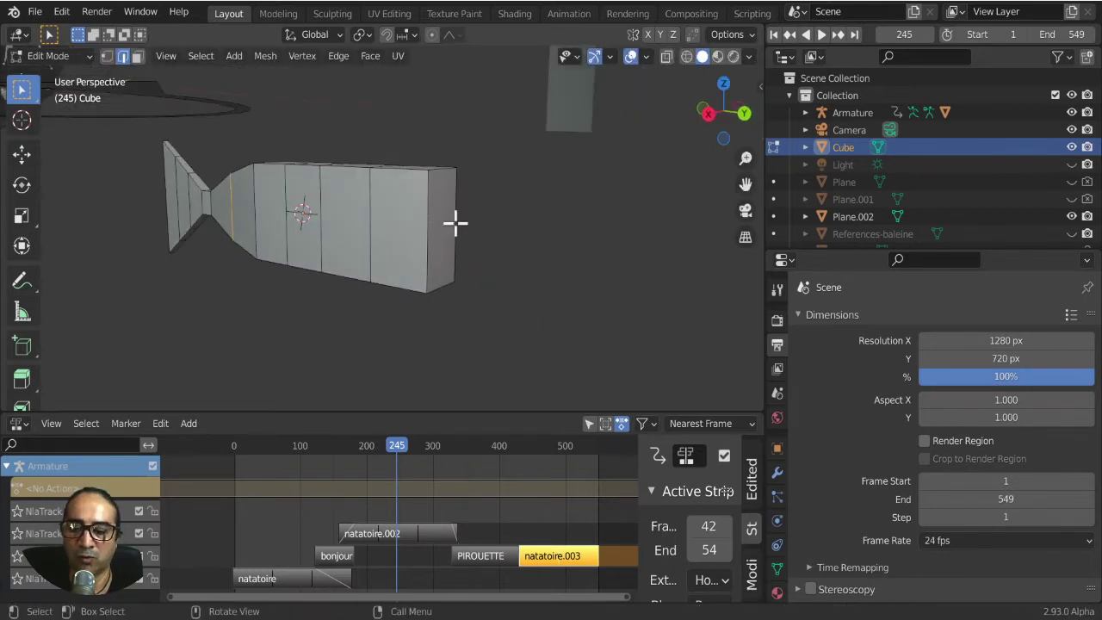
left_click(138, 56)
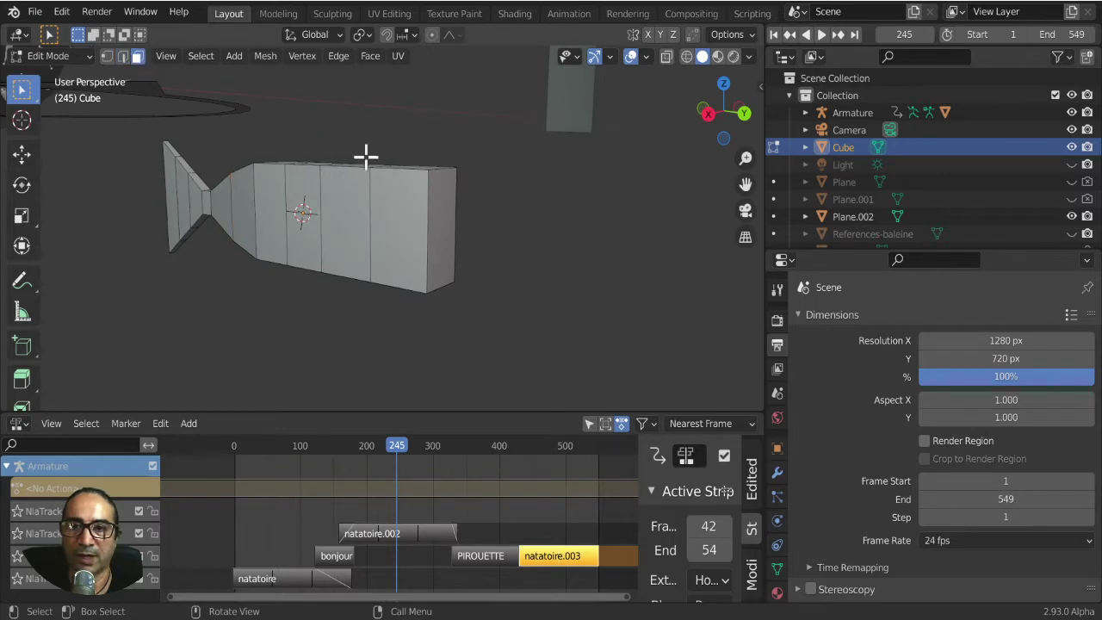
left_click(450, 226)
key("s")
key("z")
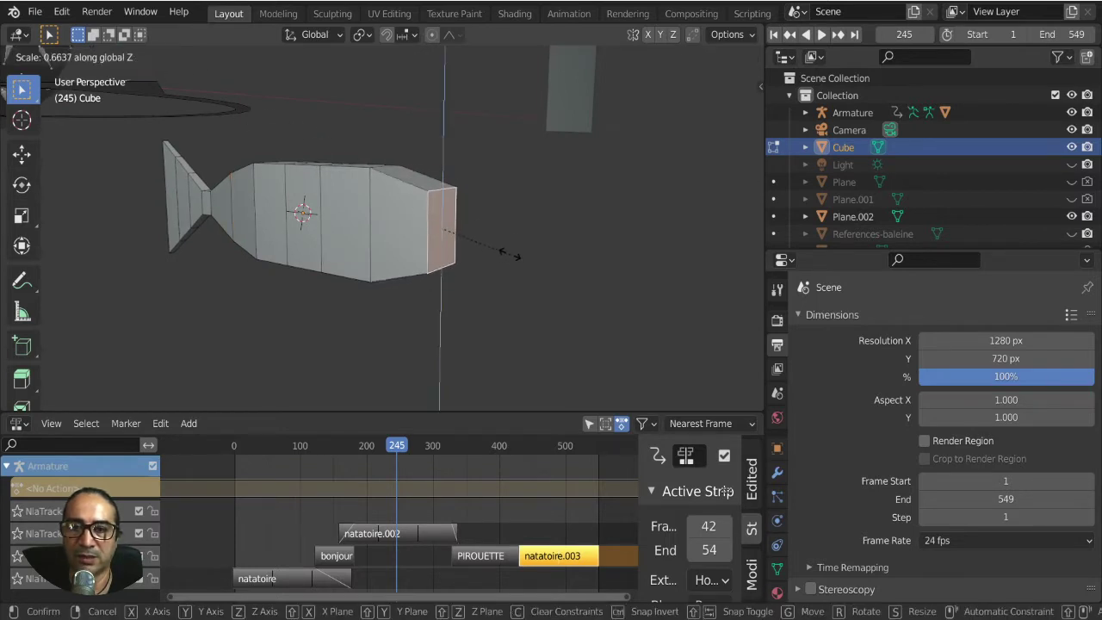
left_click(483, 232)
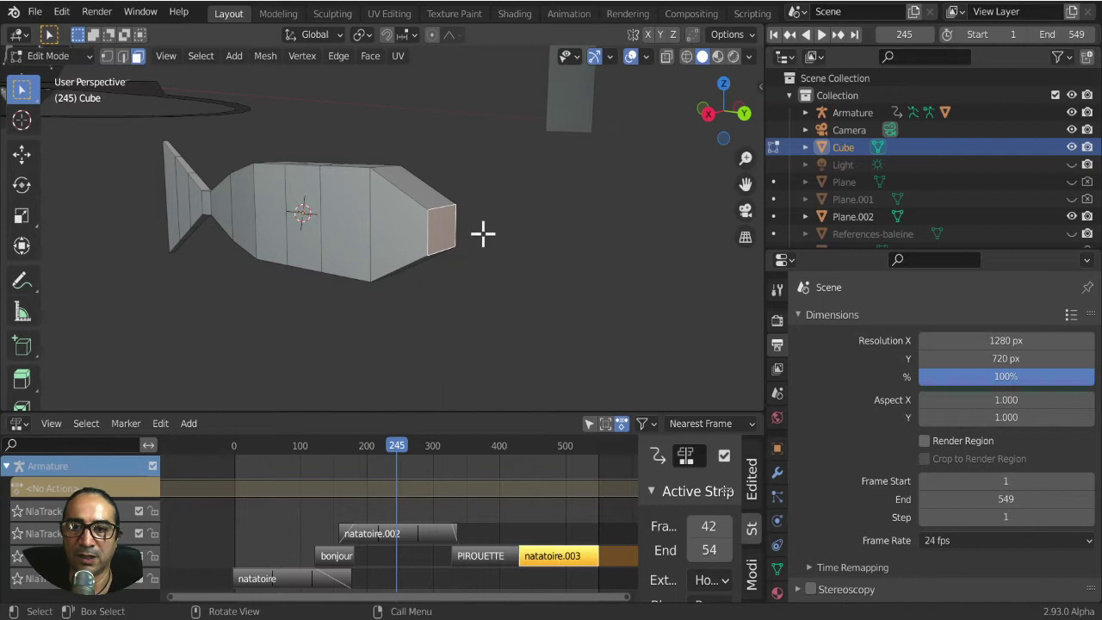
Extrude the front face and move it forward into a snout, then return to Object Mode.
key("e")
left_click(479, 217)
mouse_move(480, 216)
middle_mouse_down()
mouse_move(443, 249)
mouse_move(467, 241)
middle_mouse_up()
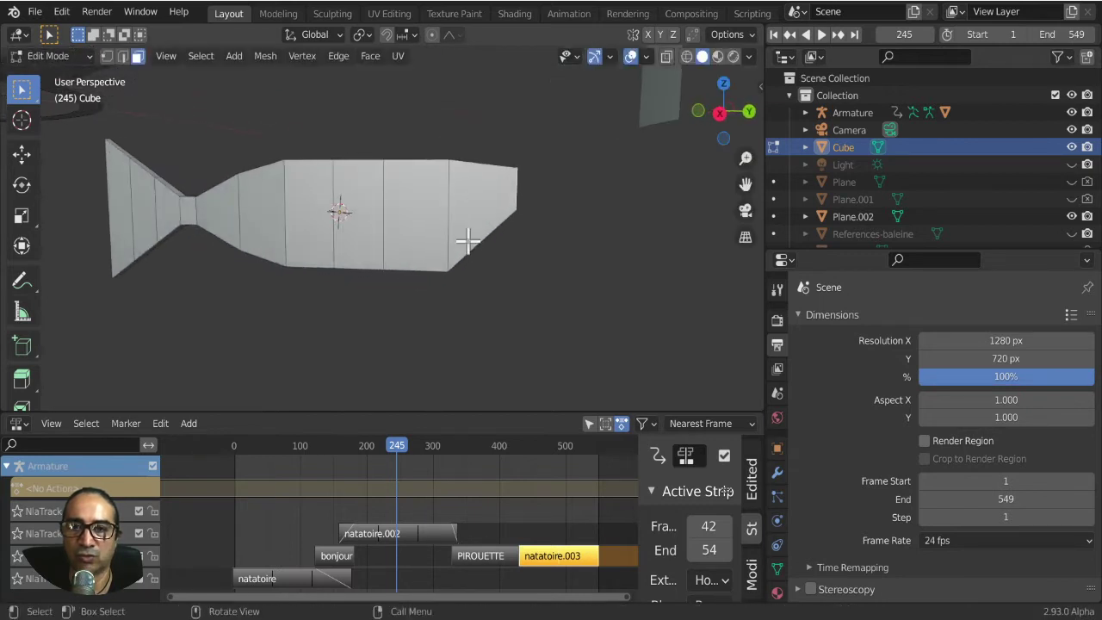
key("KP_3")
key("g")
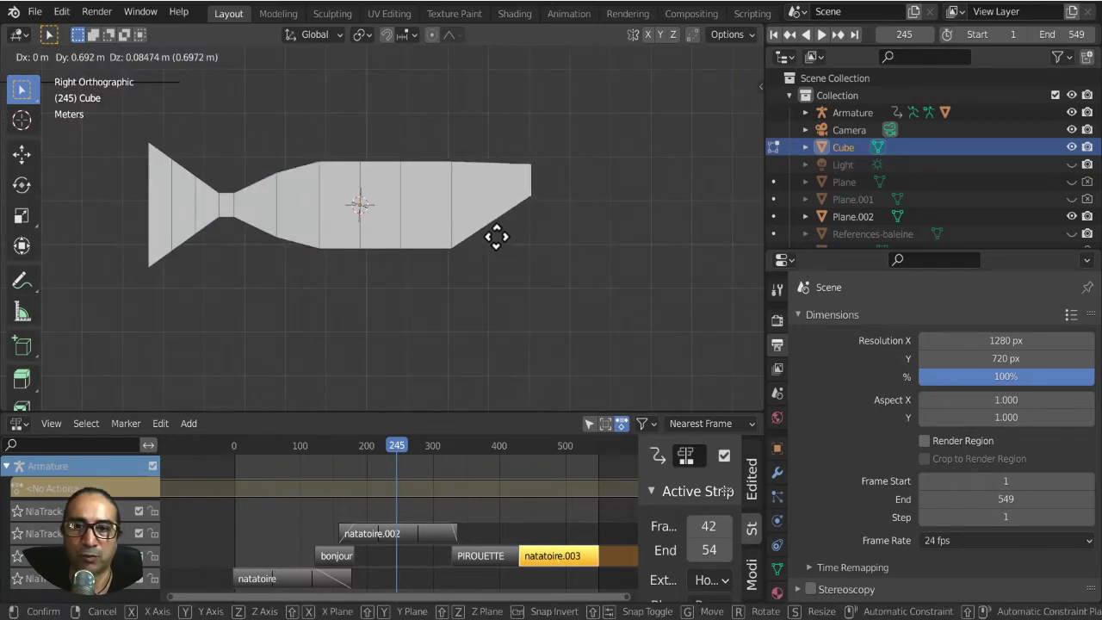
left_click(494, 236)
key("Tab")
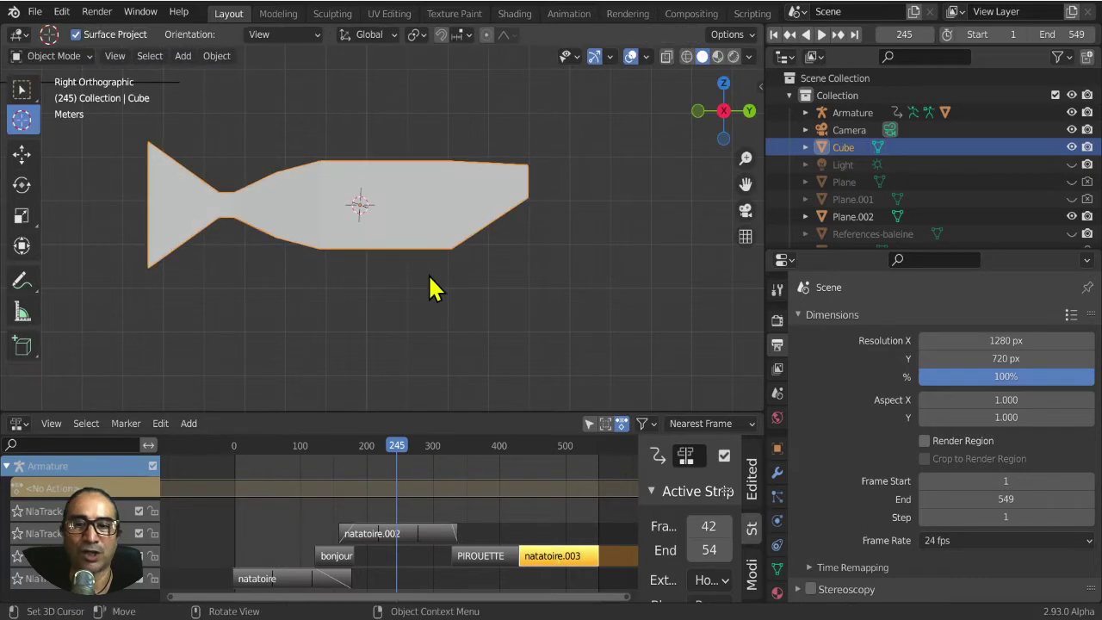
Scale the fish object down uniformly to about 0.73 of its size.
mouse_move(430, 288)
middle_mouse_down()
mouse_move(373, 258)
mouse_move(357, 266)
mouse_move(455, 297)
middle_mouse_up()
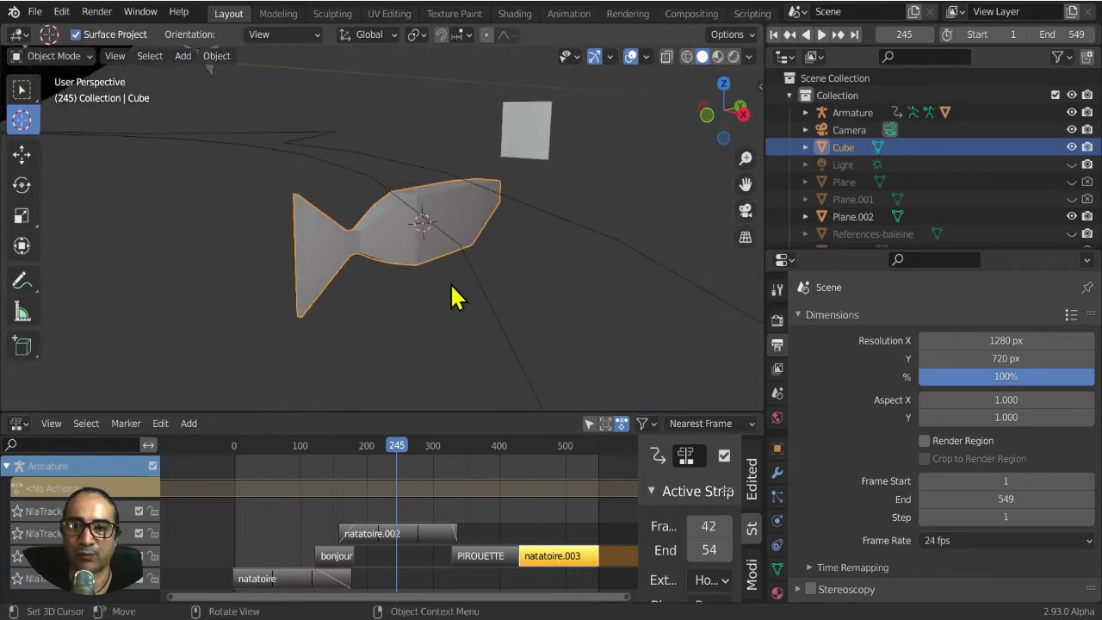
scroll(583, 292, "down", 3)
scroll(583, 283, "down", 2)
key("s")
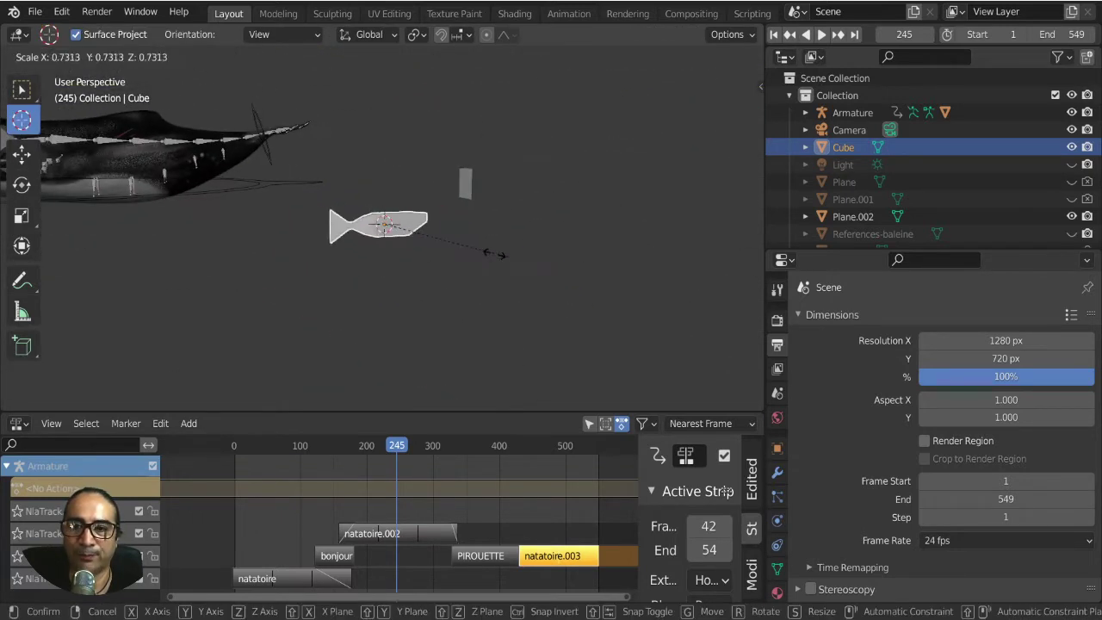
left_click(406, 242)
Place the 3D cursor at Plane.002's centre, then select Plane.002 with Select Box.
scroll(413, 253, "up", 5)
scroll(414, 253, "up", 5)
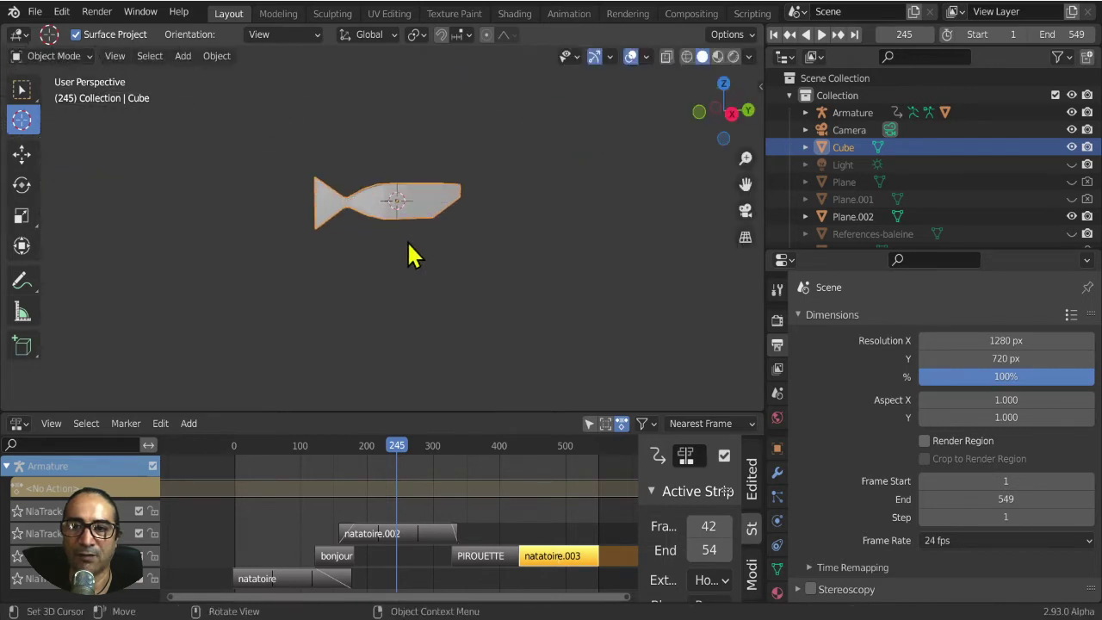
scroll(499, 242, "down", 5)
middle_click_drag(500, 241, 482, 207, "shift")
left_click(480, 191)
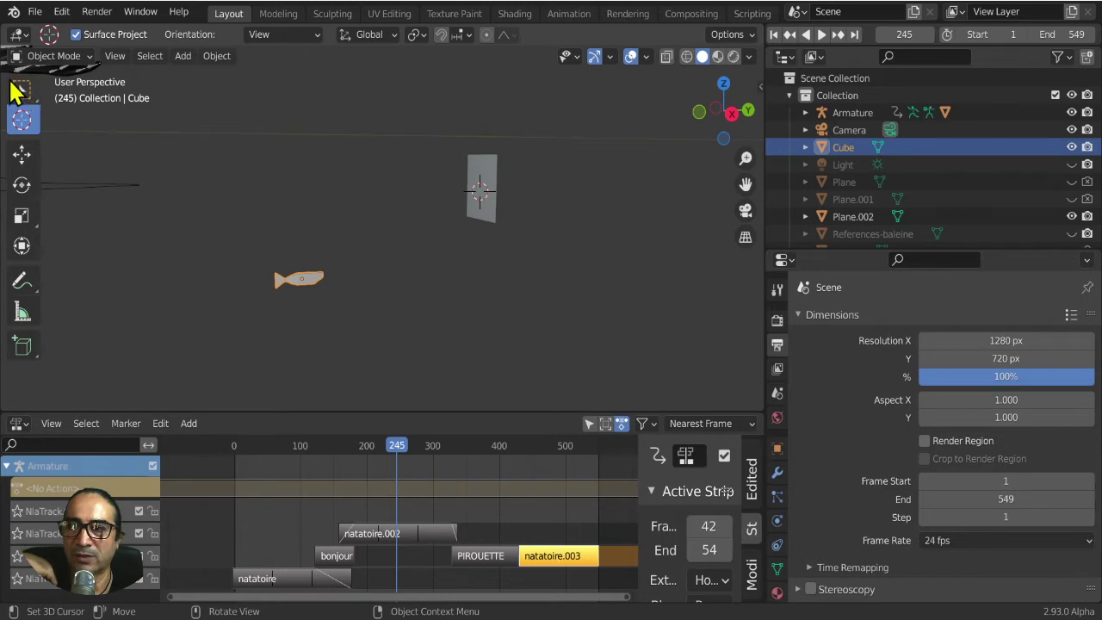
left_click(19, 91)
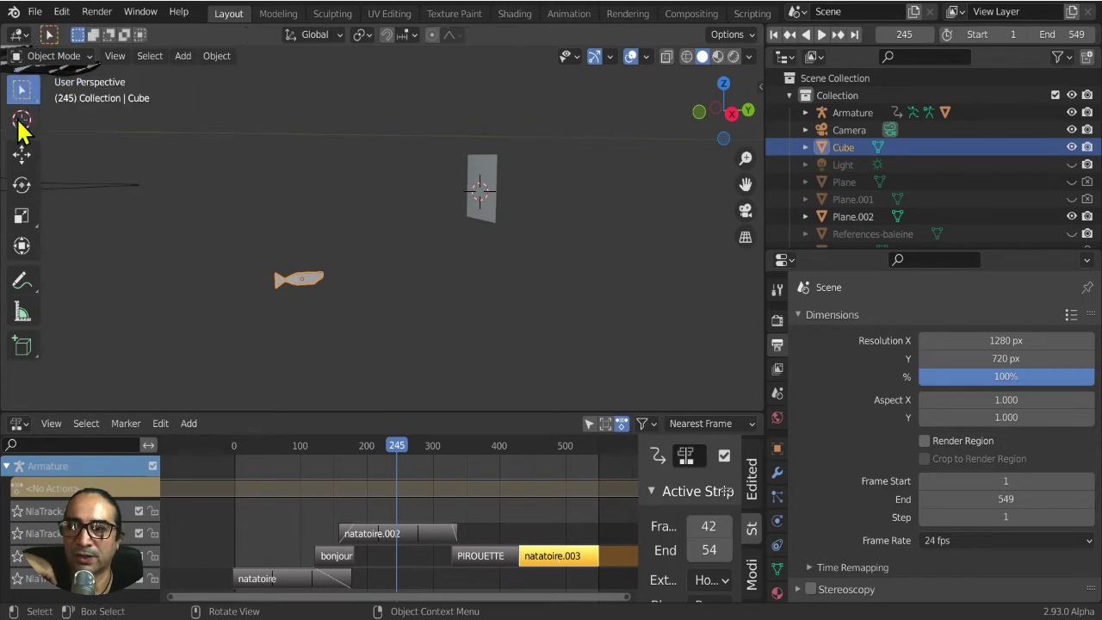
left_click(21, 121)
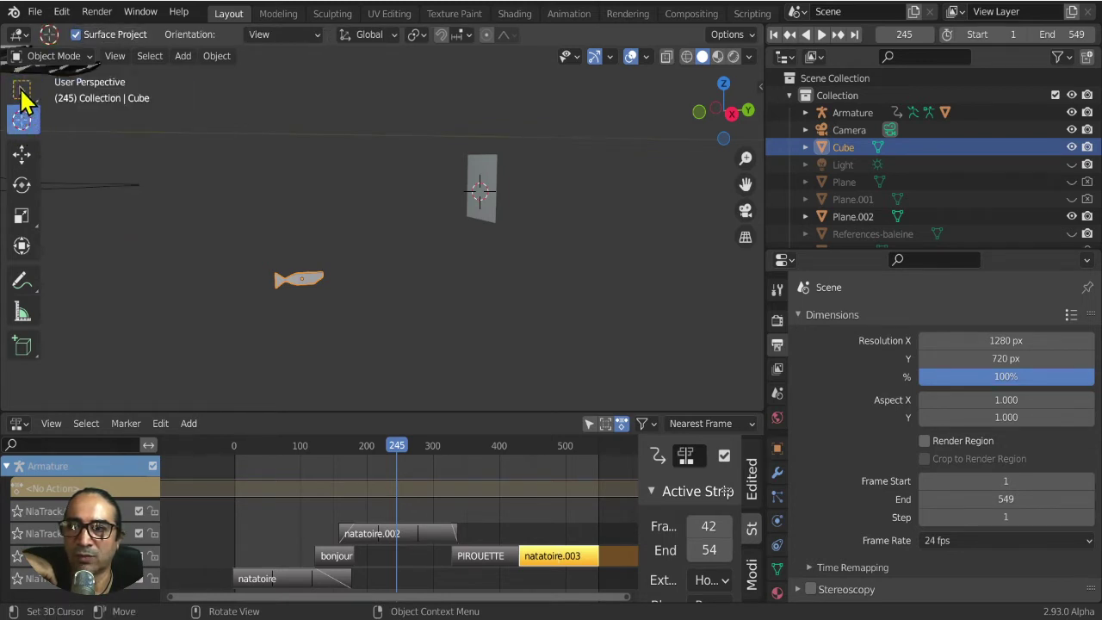
left_click(24, 100)
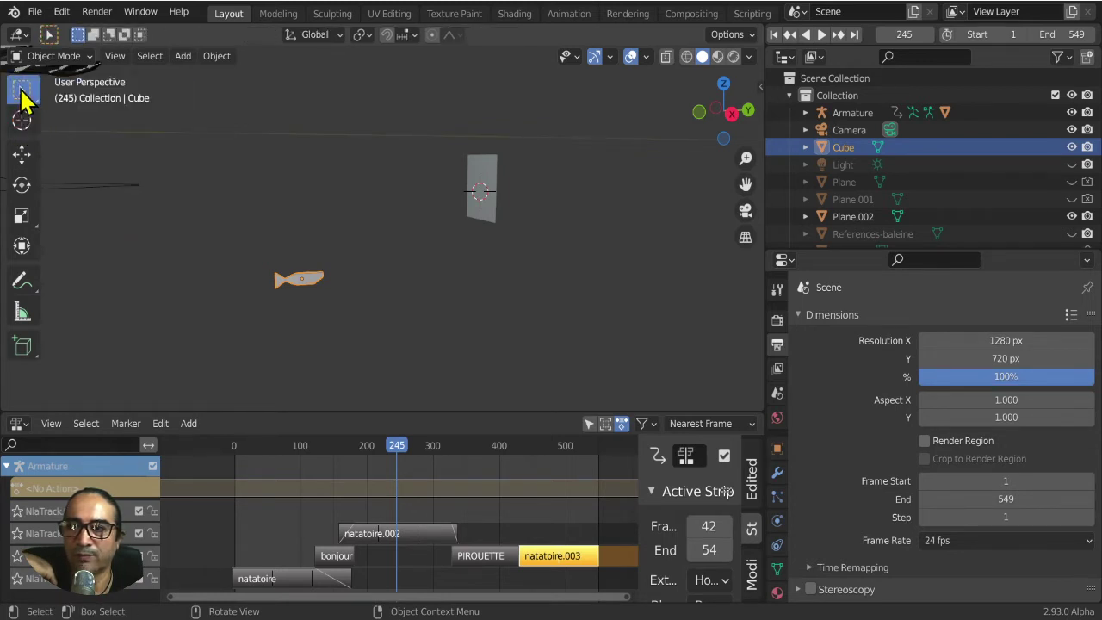
left_click(490, 184)
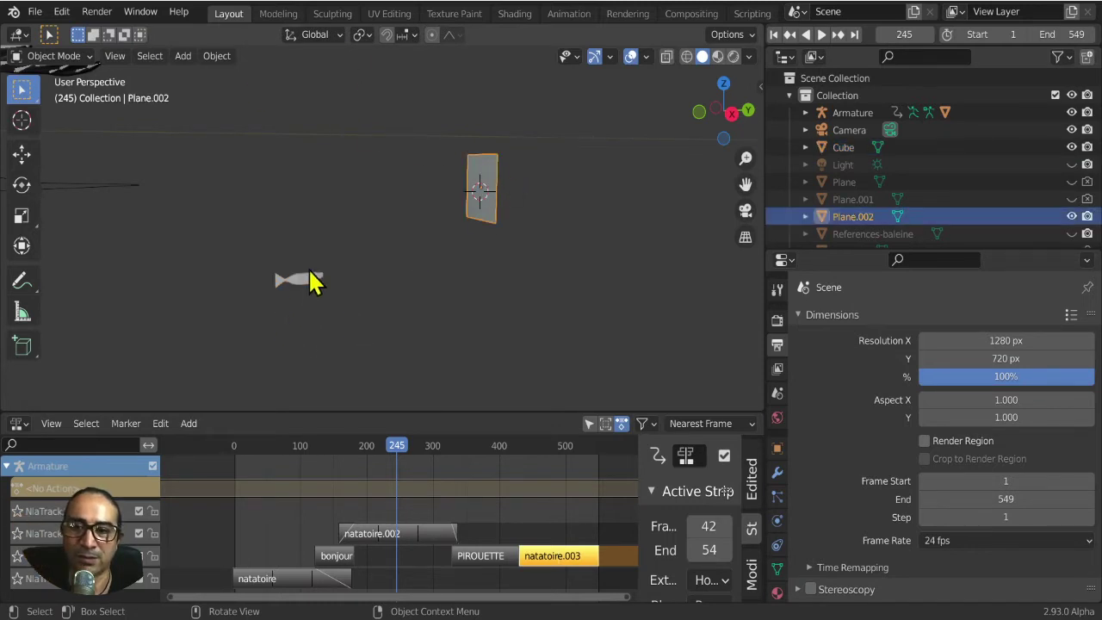
left_click(311, 273)
left_click(497, 172)
mouse_move(603, 312)
middle_mouse_down()
mouse_move(543, 310)
mouse_move(563, 319)
middle_mouse_up()
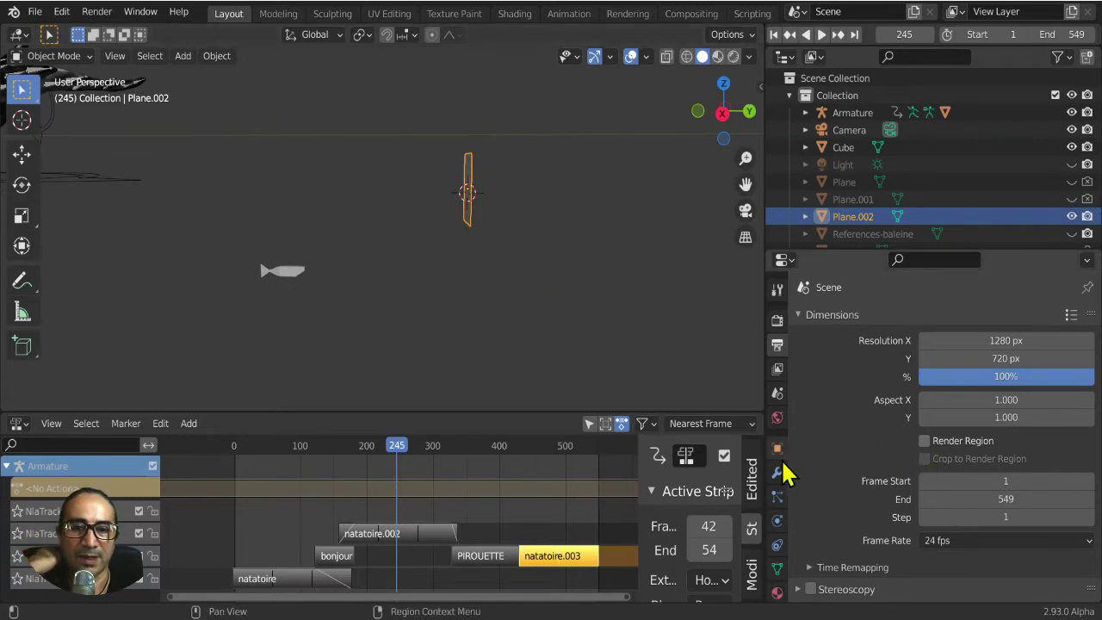
left_click(286, 279)
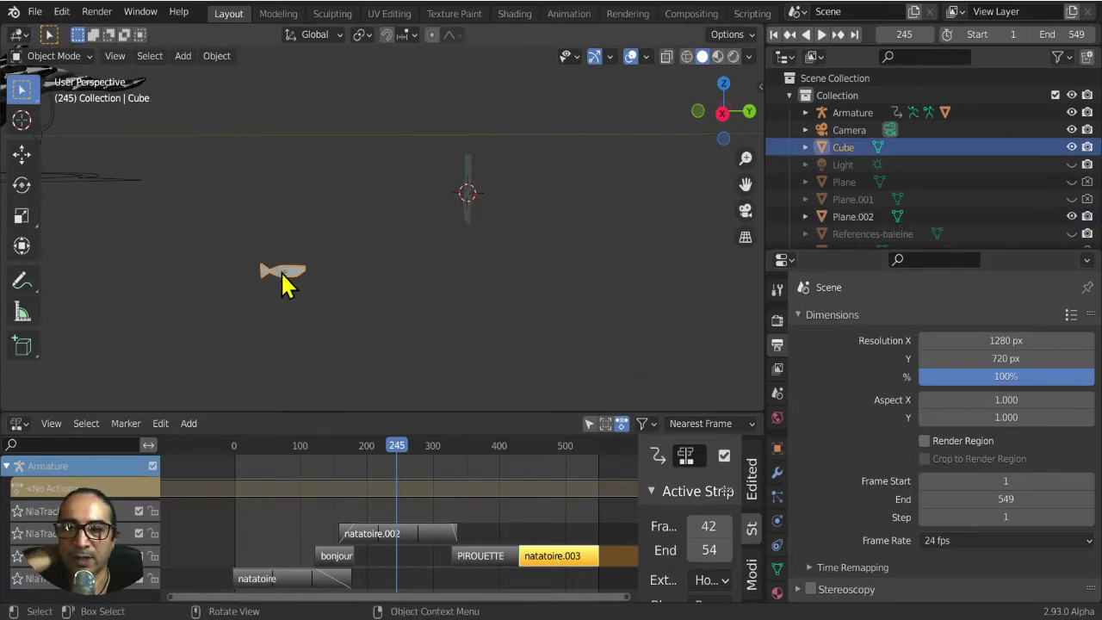
left_click_drag(842, 249, 842, 378)
double_click(842, 147)
type("poisson")
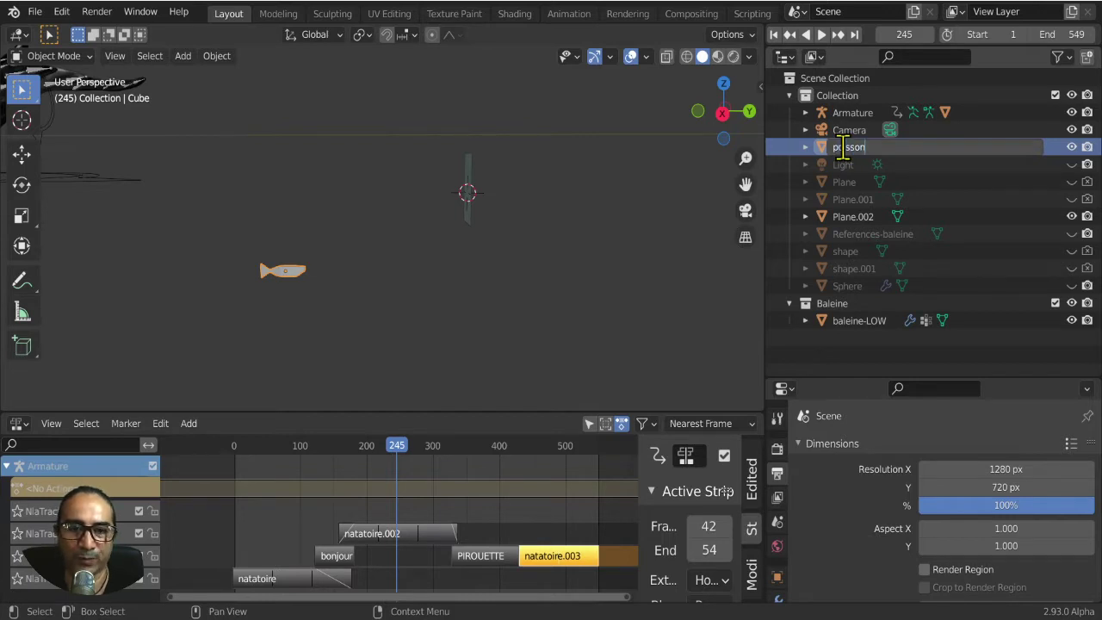
key("Return")
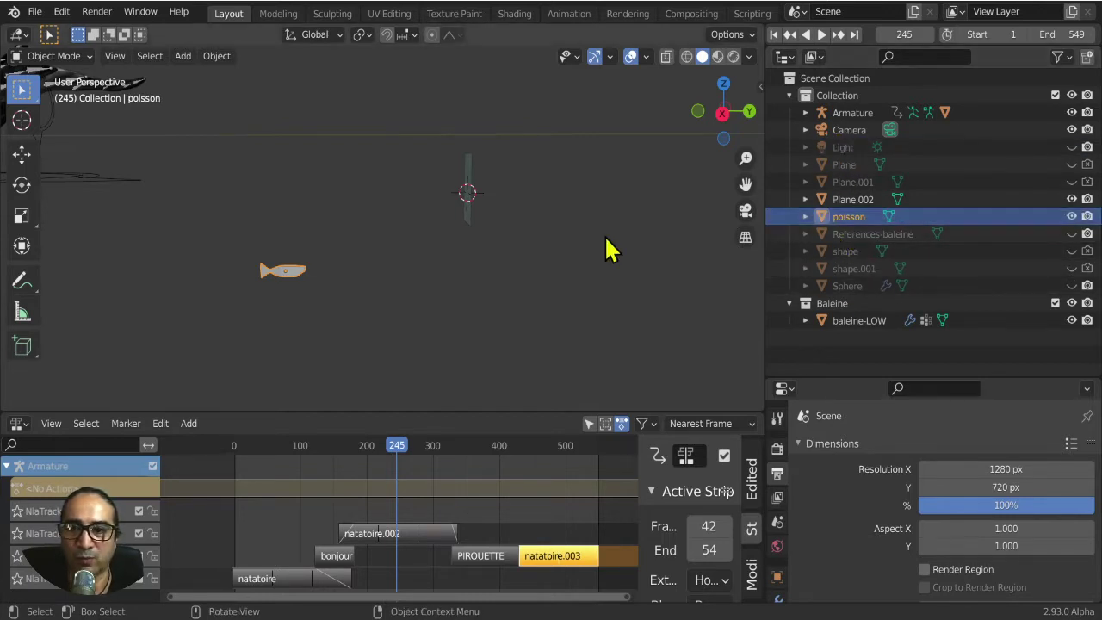
left_click(470, 181)
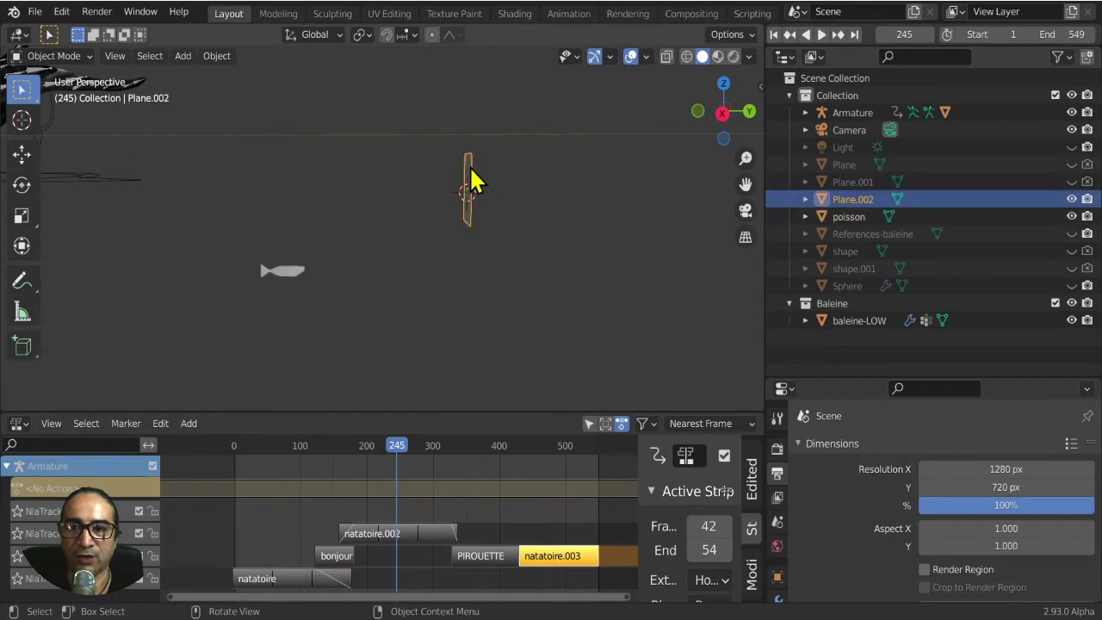
double_click(857, 198)
type("emme")
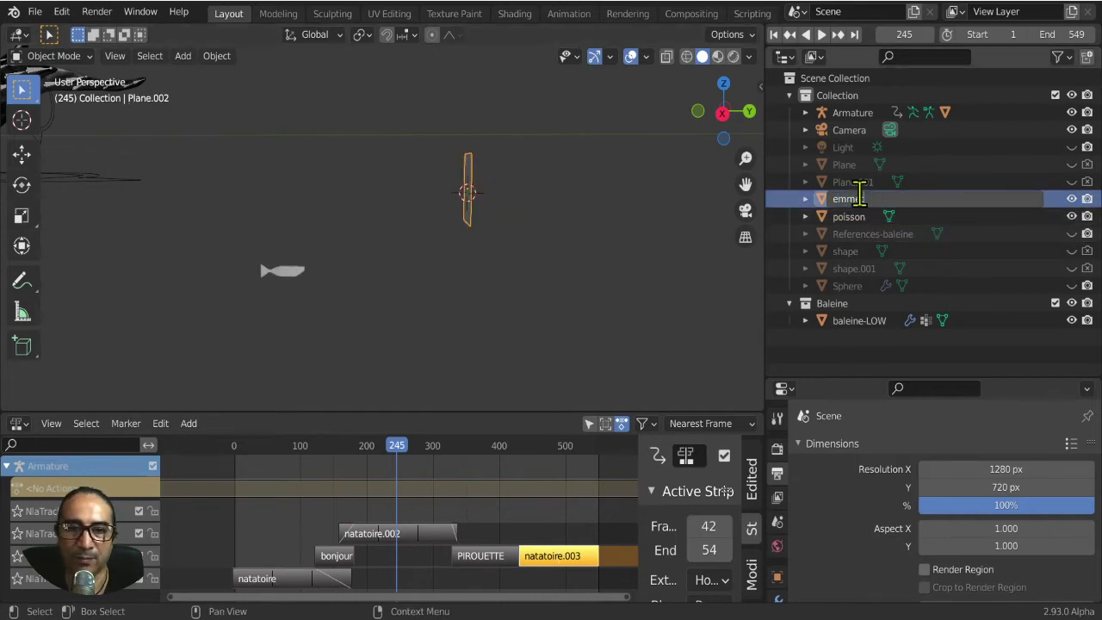
key("Return")
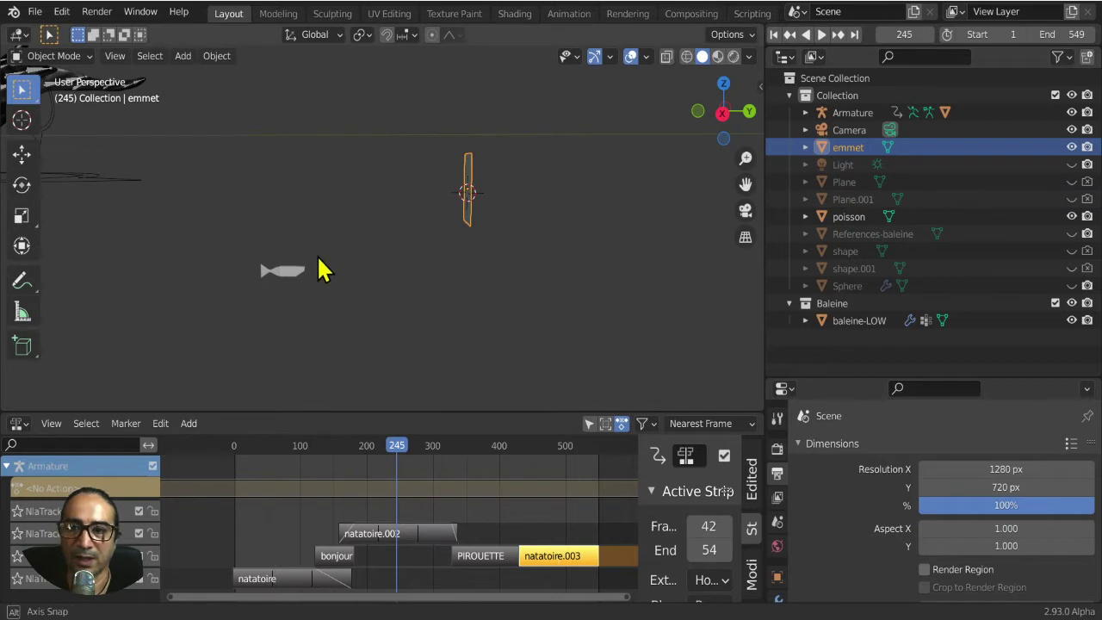
mouse_move(321, 270)
middle_mouse_down()
mouse_move(393, 278)
mouse_move(332, 246)
middle_mouse_up()
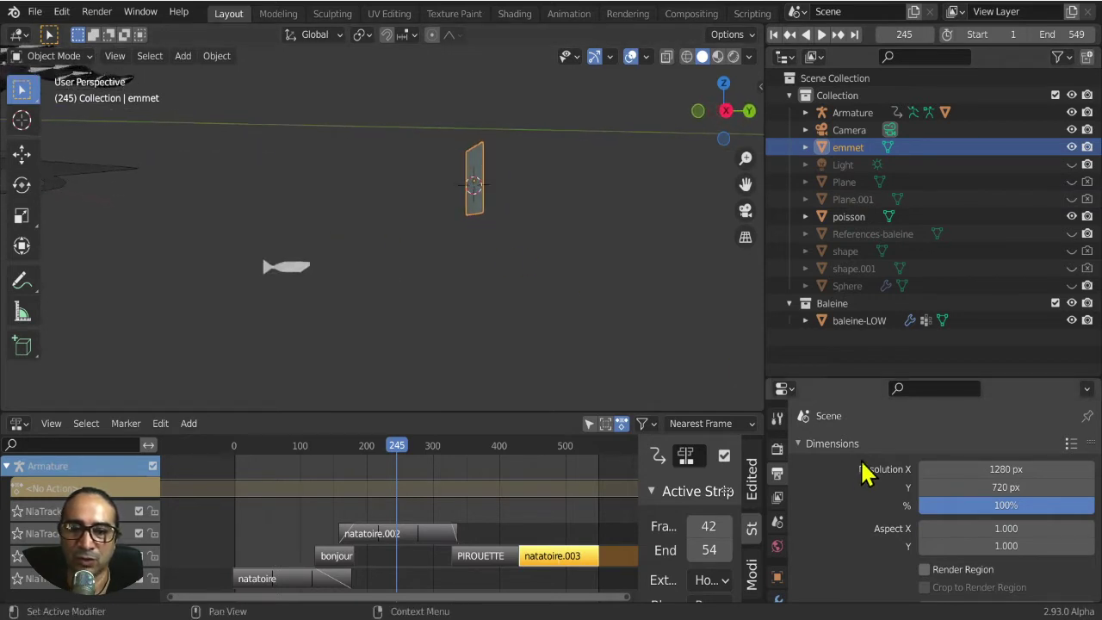
left_click_drag(849, 379, 795, 123)
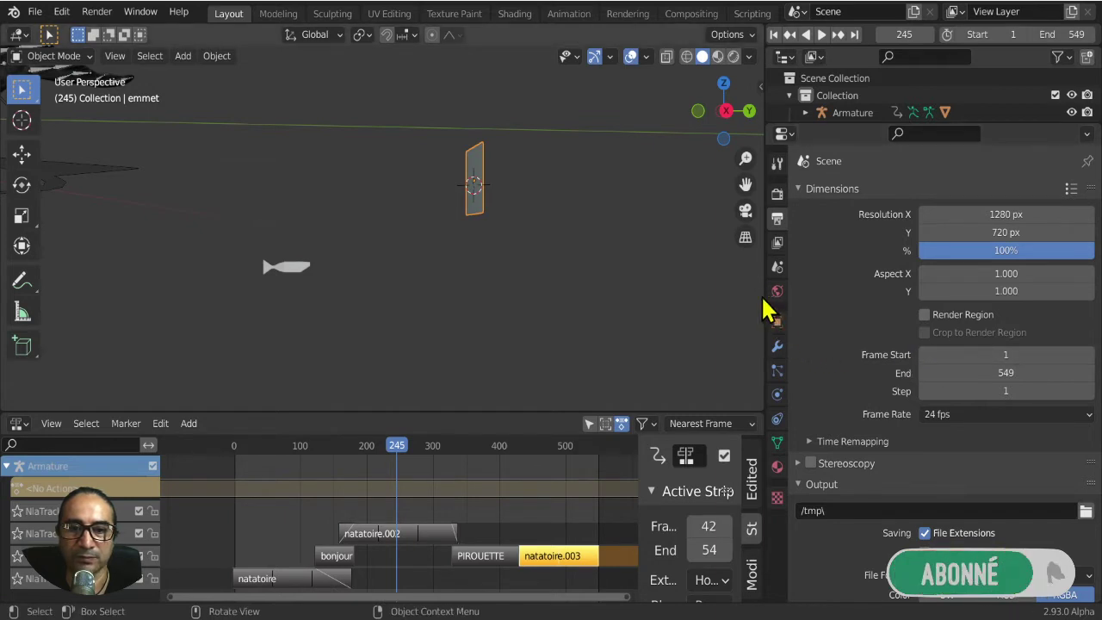
Add a particle system to the emmet plane and set its Number to 100.
left_click_drag(762, 295, 684, 295)
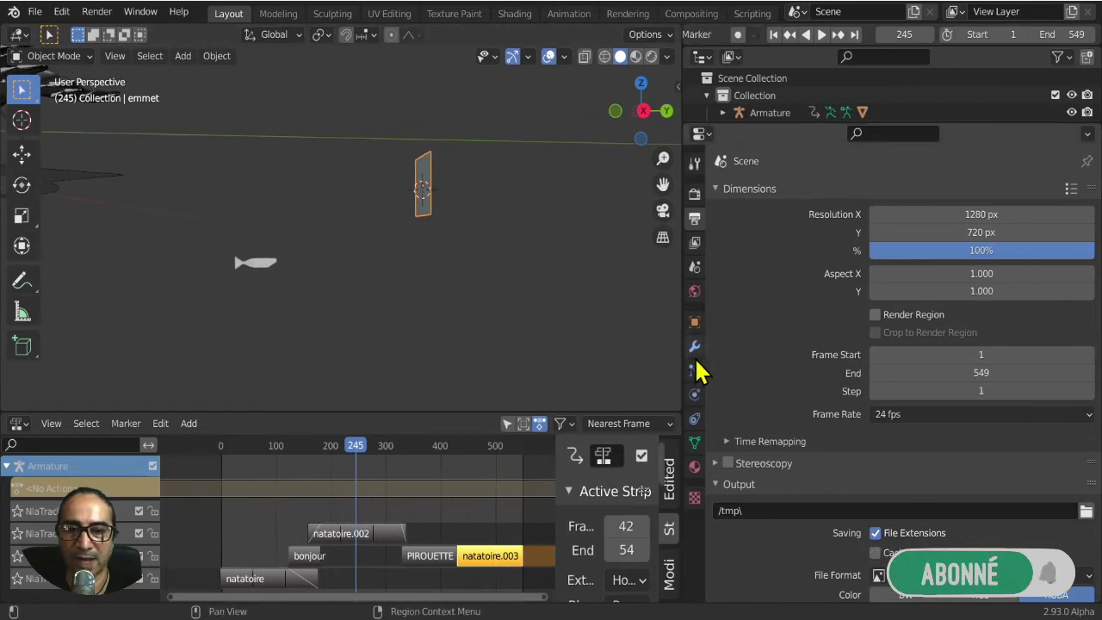
left_click(694, 370)
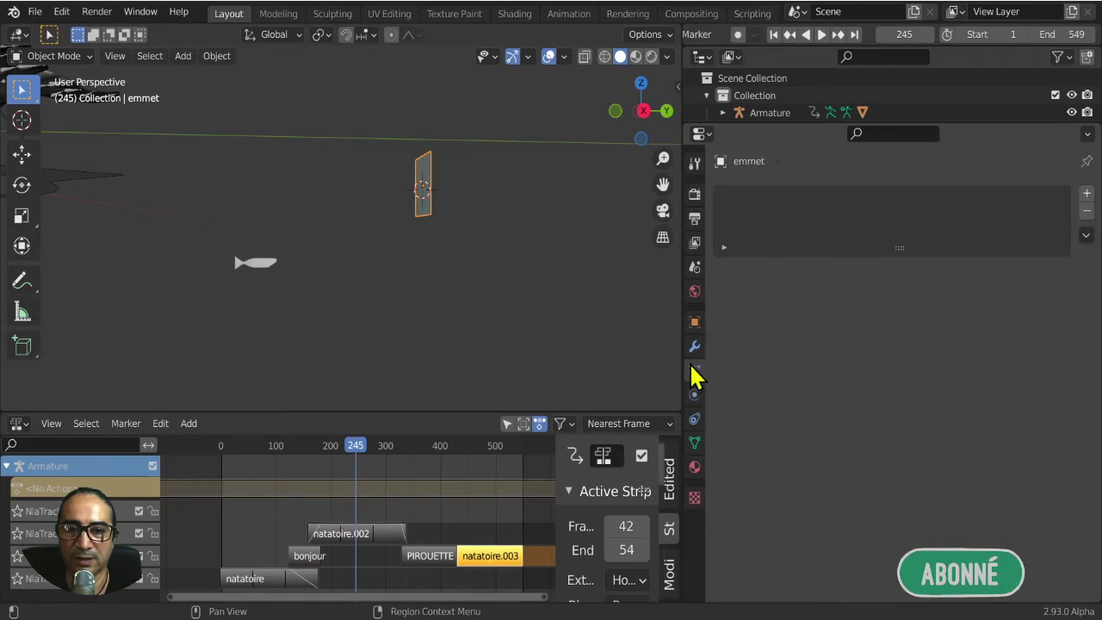
left_click(1086, 193)
left_click(963, 350)
type("100")
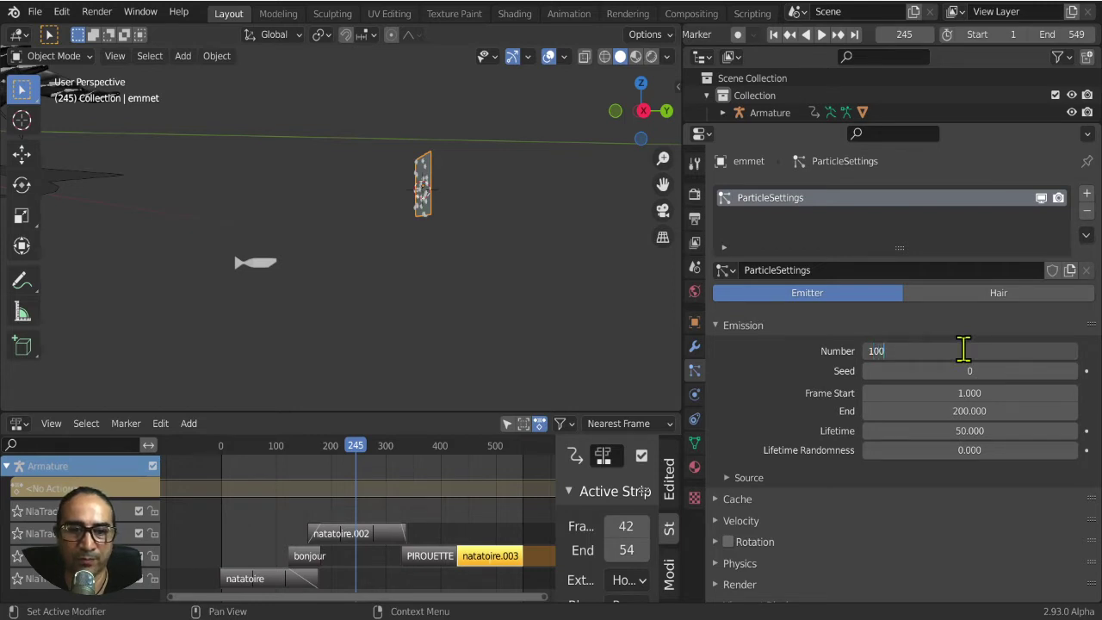
key("Return")
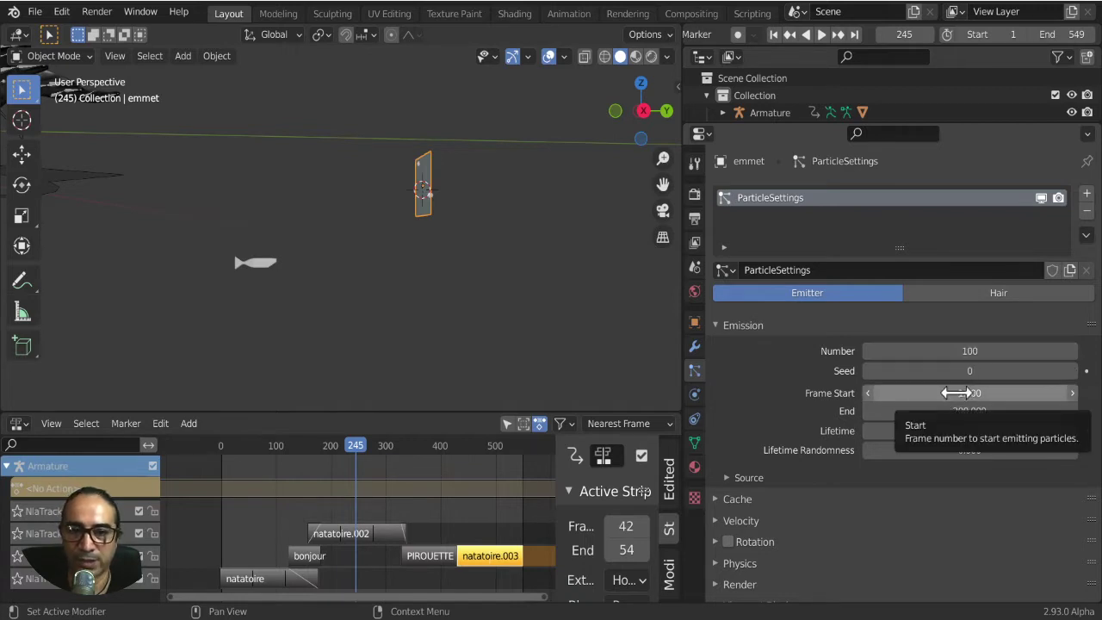
Set emission Frame Start to -10, End to -5, and Lifetime to 600.
left_click(958, 392)
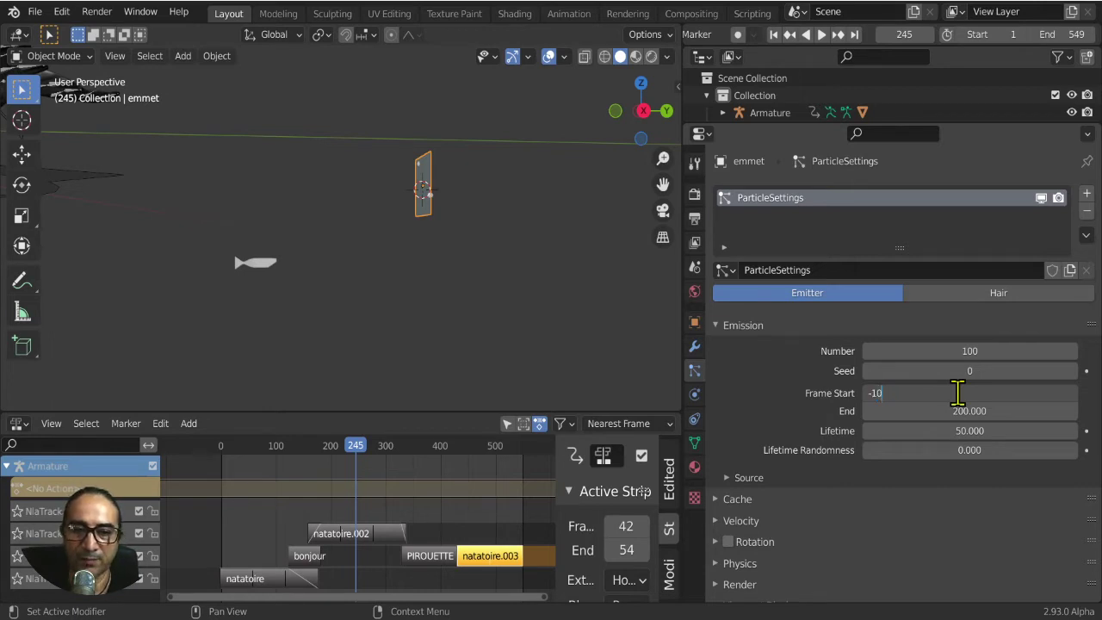
key("Return")
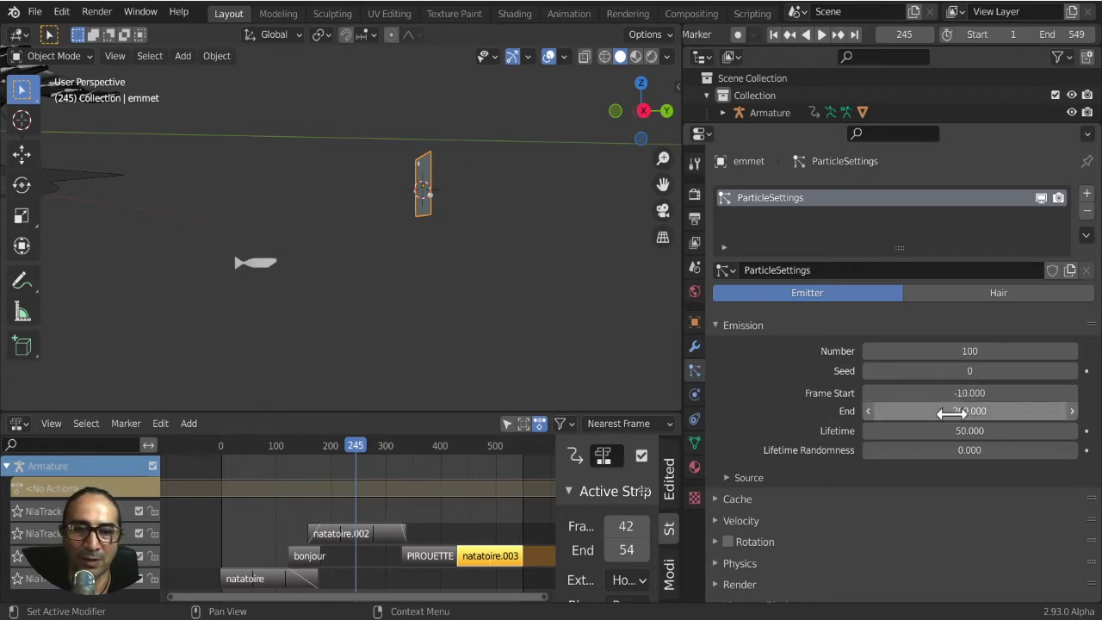
left_click(953, 411)
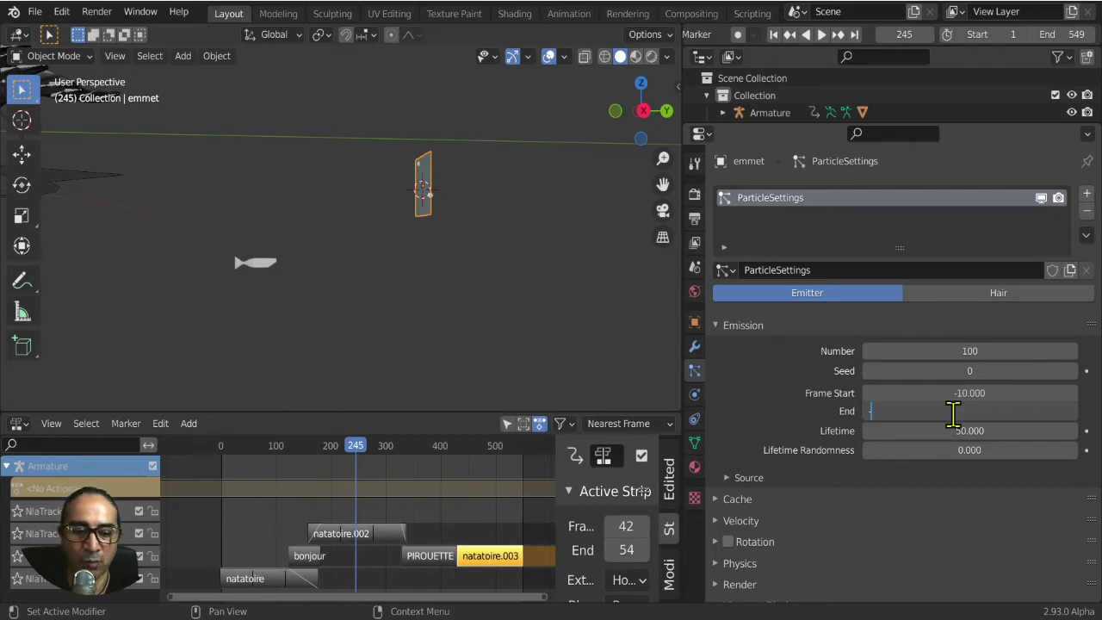
type("-5")
key("Return")
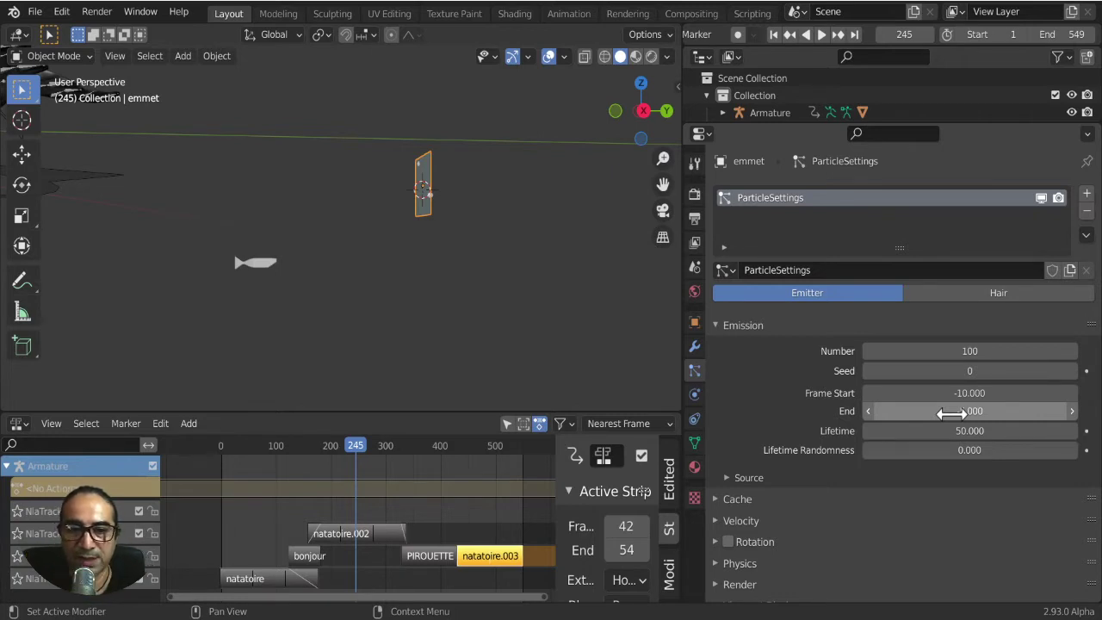
left_click(964, 430)
type("600")
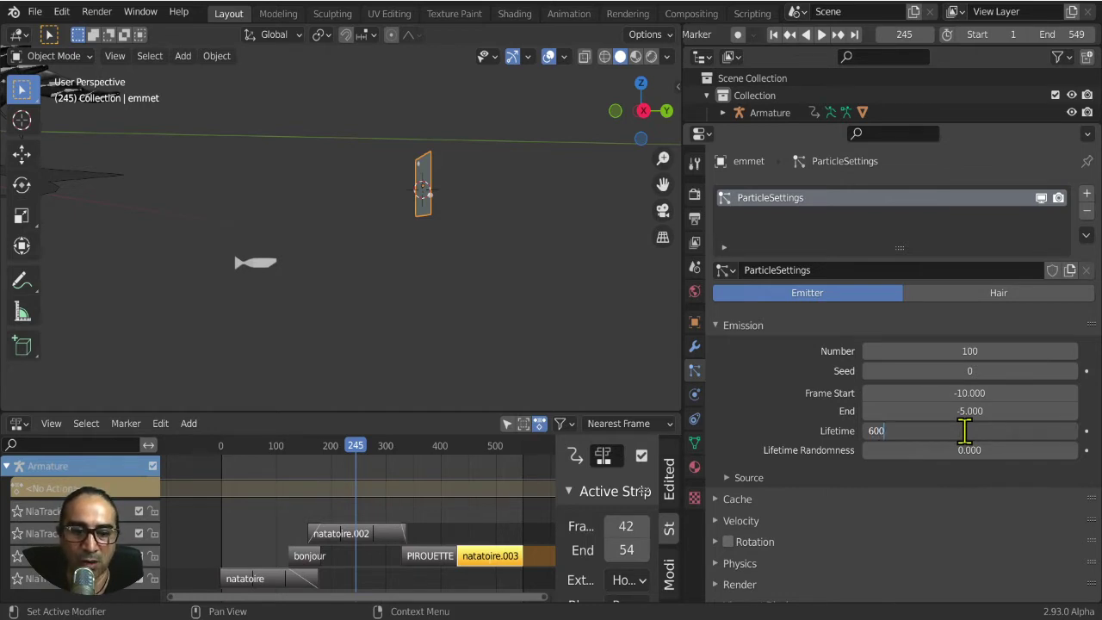
key("Return")
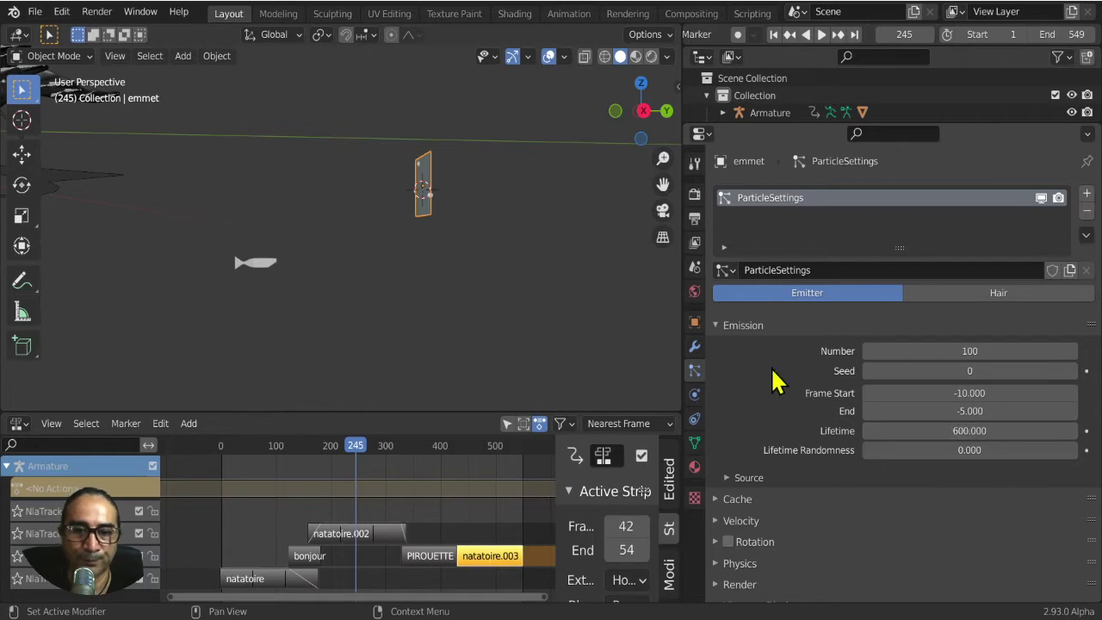
scroll(726, 335, "down", 1)
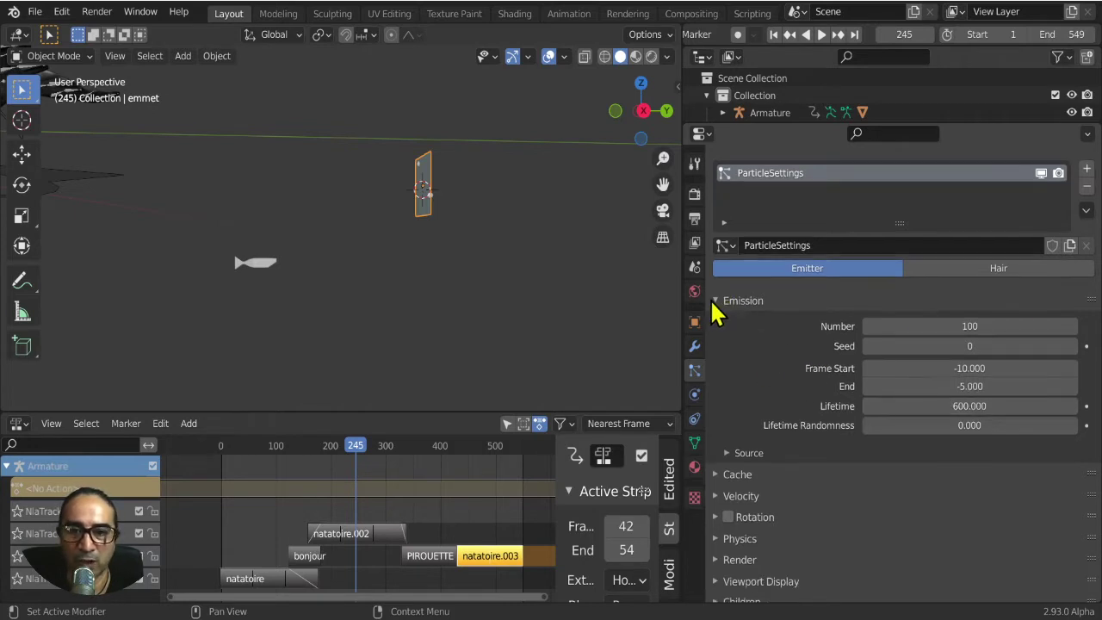
Collapse Emission, expand Physics, and zoom the Properties editor to read the Newtonian 1 kg settings.
left_click(715, 302)
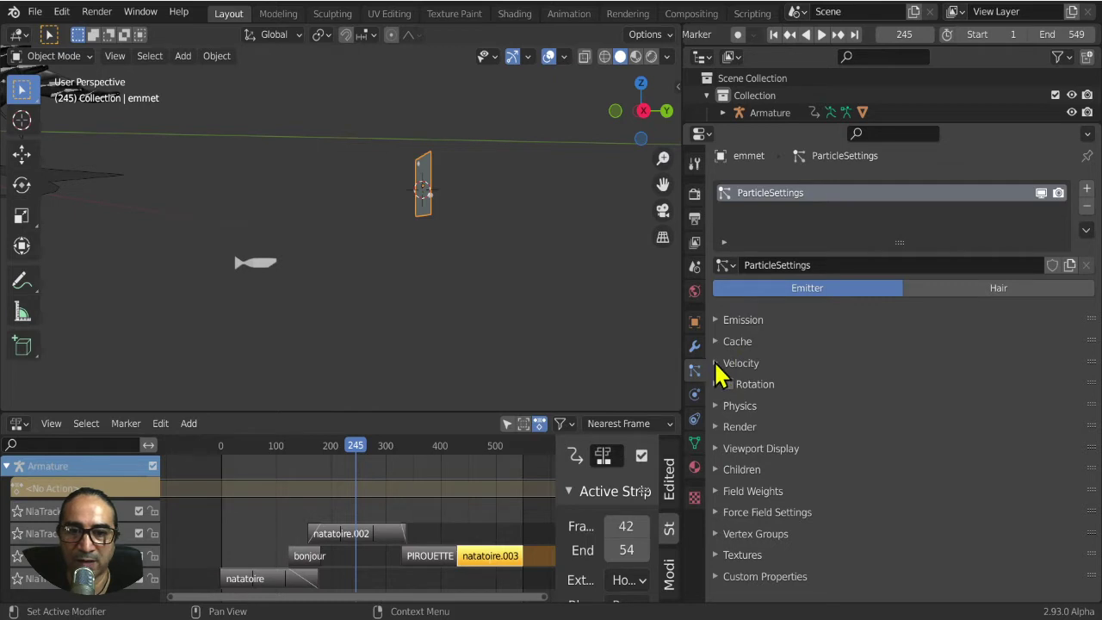
left_click(718, 365)
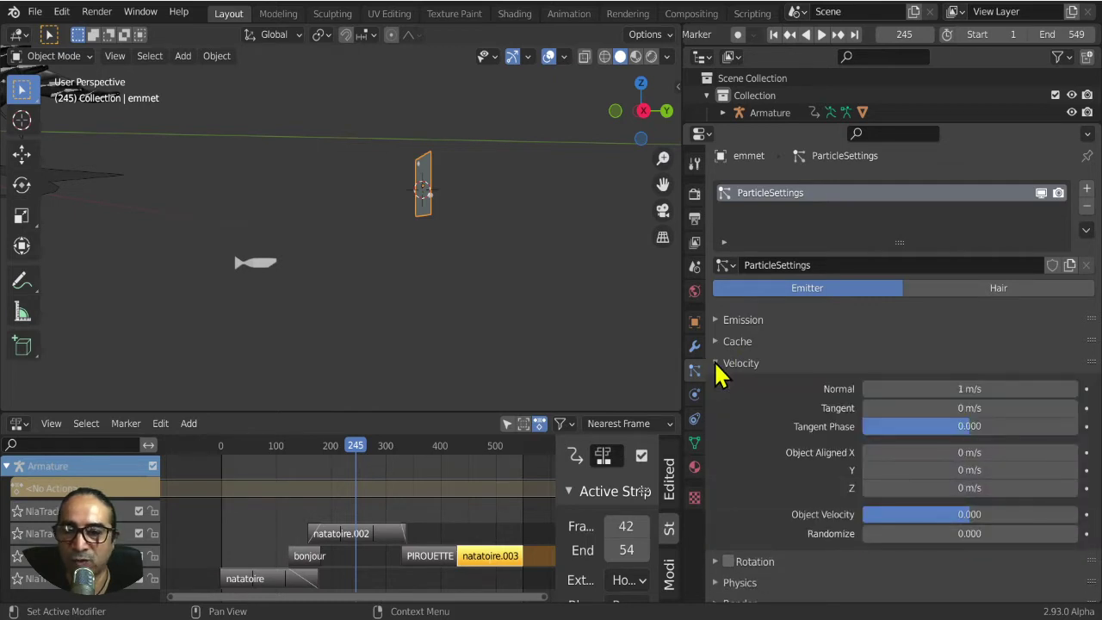
left_click(716, 365)
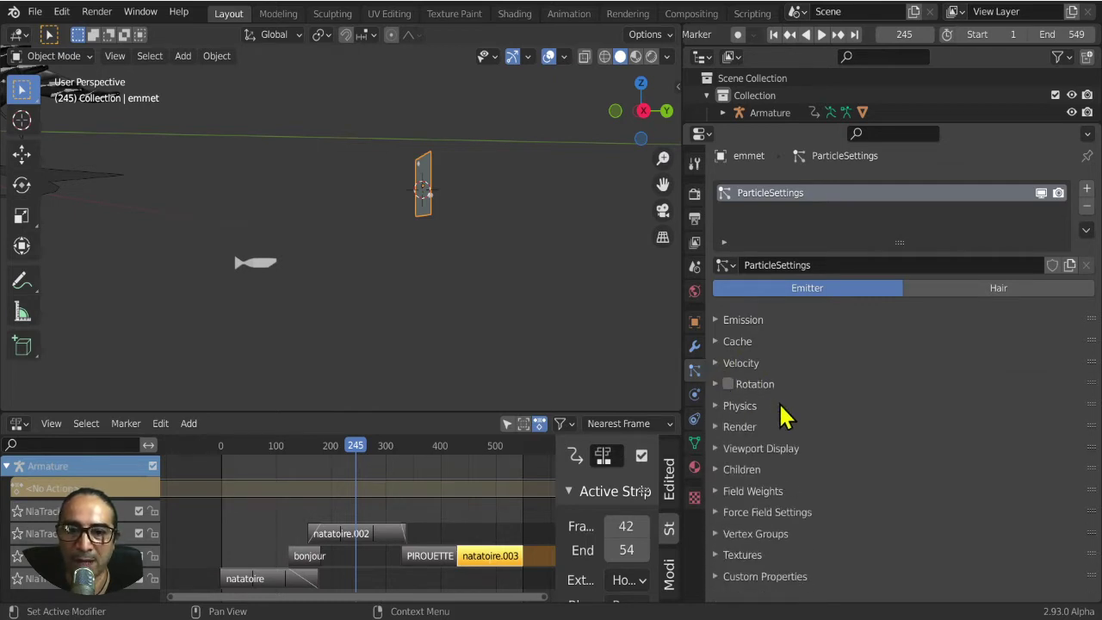
left_click(717, 406)
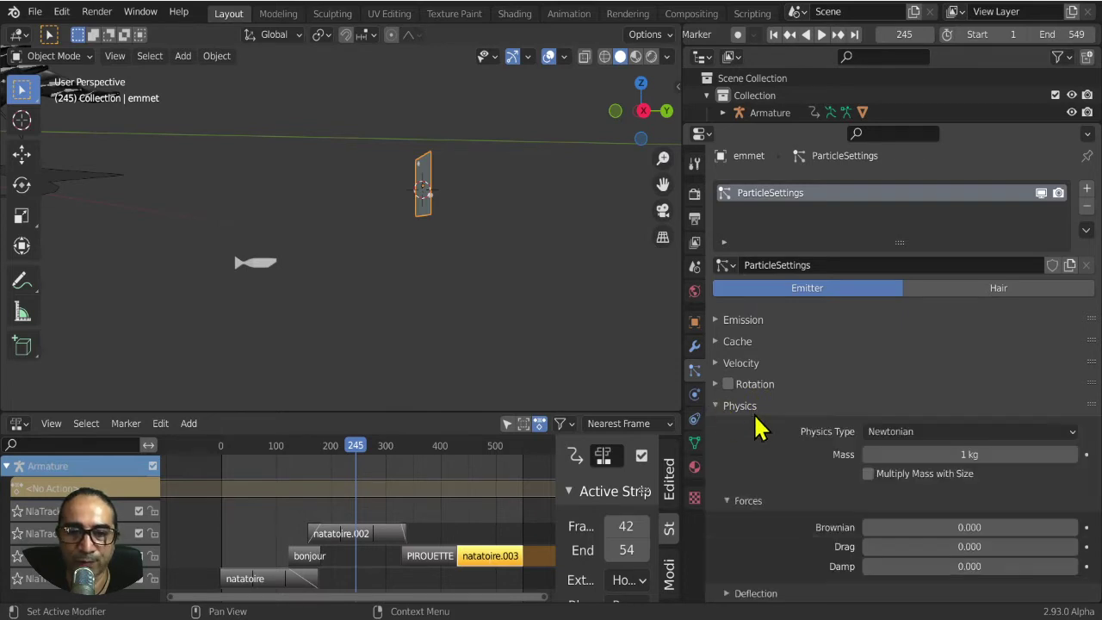
scroll(770, 422, "down", 2)
scroll(826, 387, "down", 2)
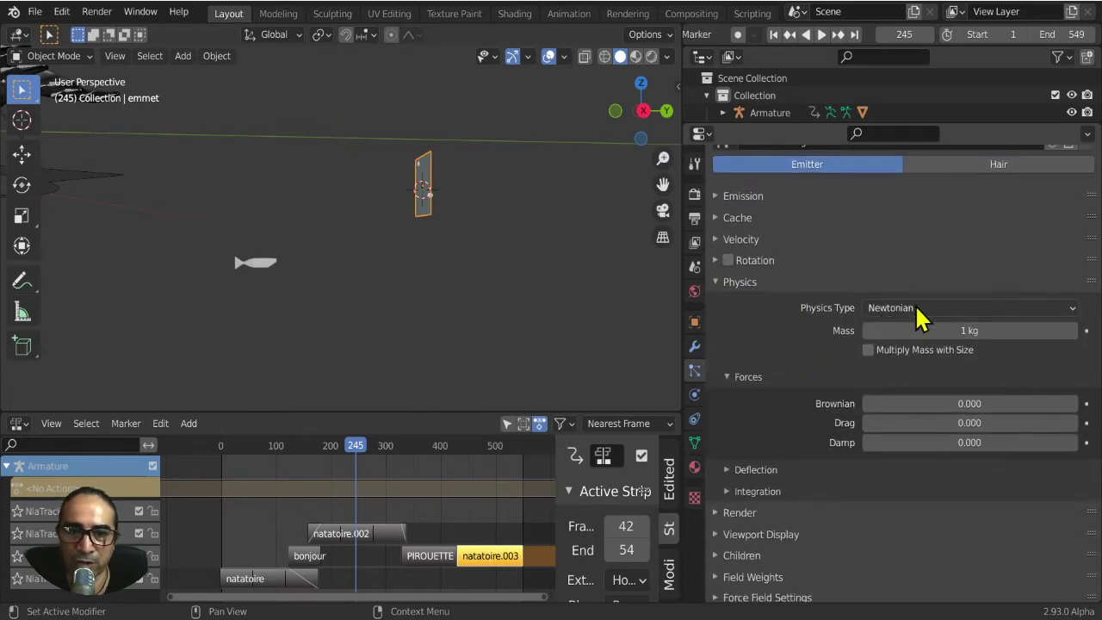
mouse_move(881, 455)
middle_mouse_down("ctrl")
mouse_move(915, 332)
mouse_move(943, 297)
middle_mouse_up("ctrl")
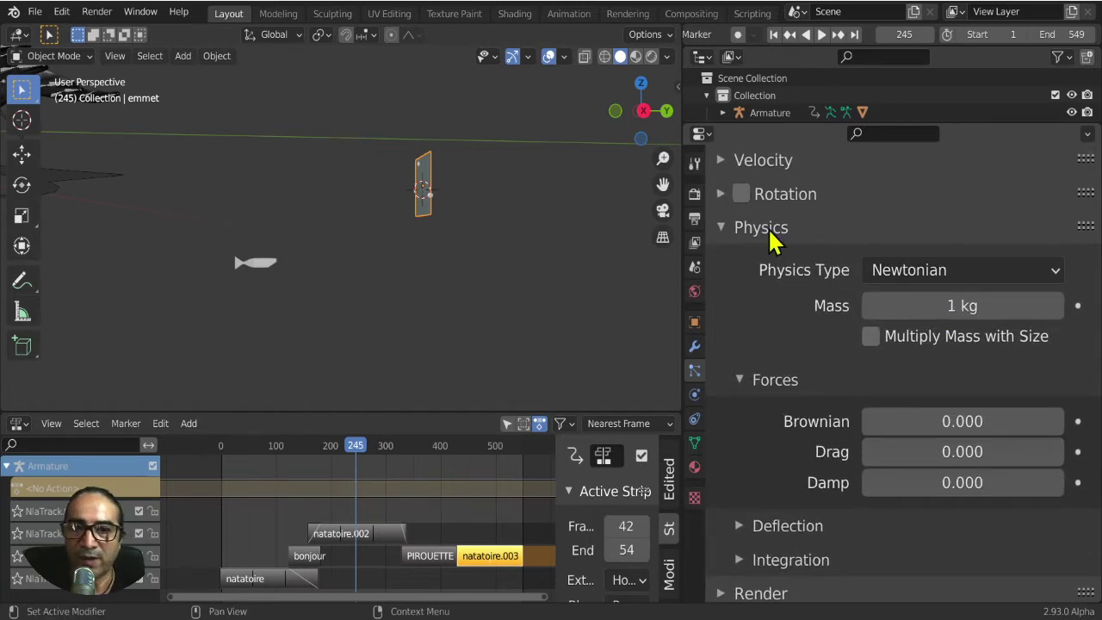
Set Physics Type to Boids, drag Mass down to 0.507 kg, and expand Movement.
left_click(952, 271)
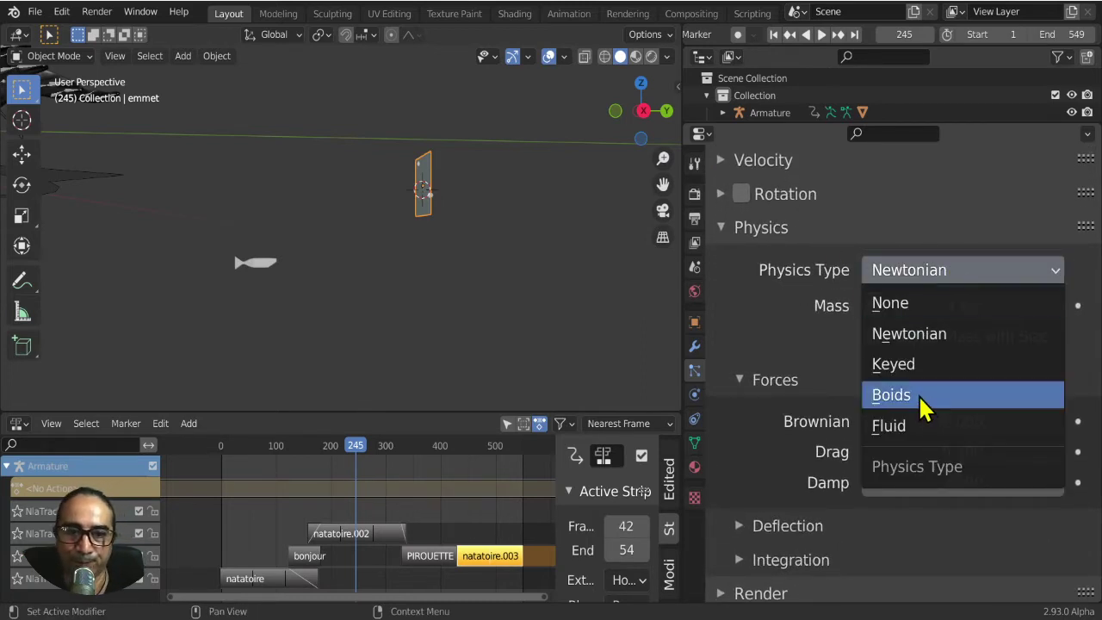
left_click(924, 410)
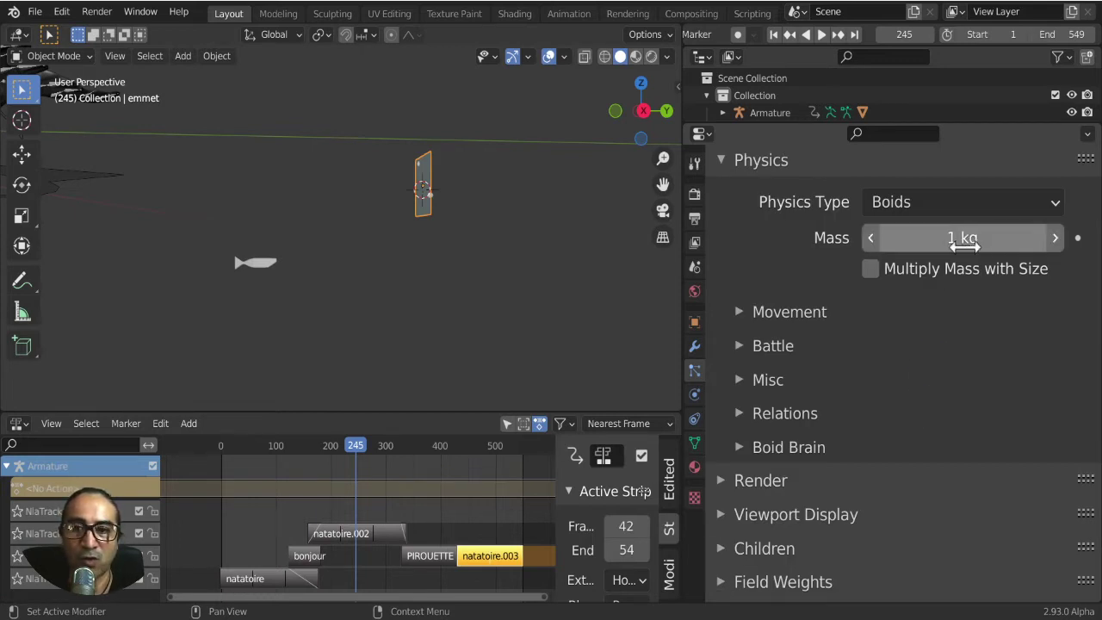
mouse_move(963, 238)
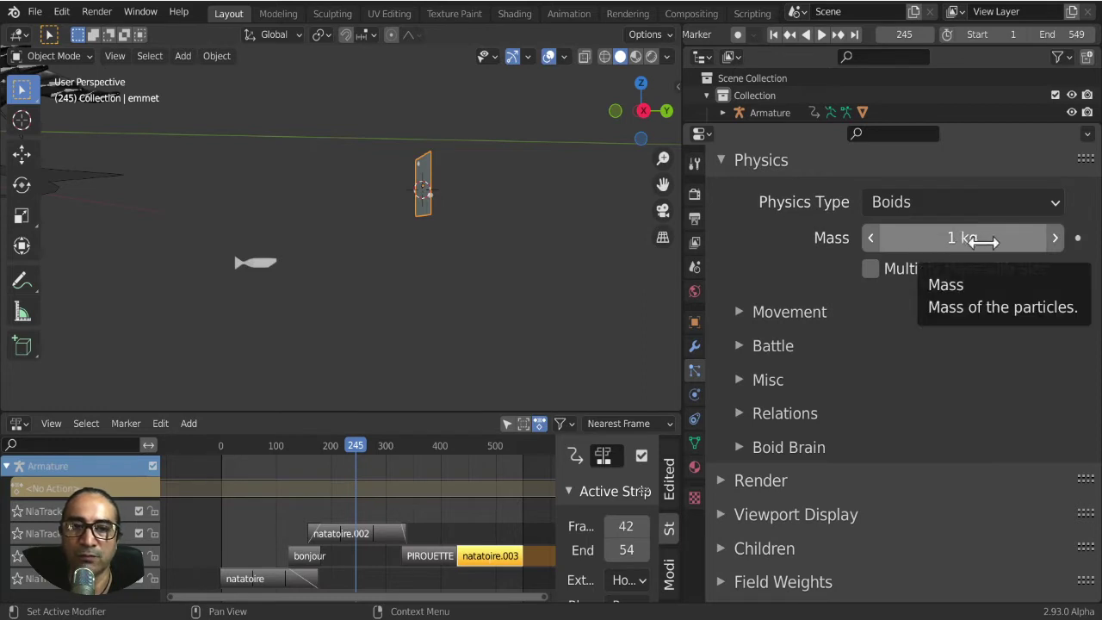
left_click_drag(982, 242, 981, 242)
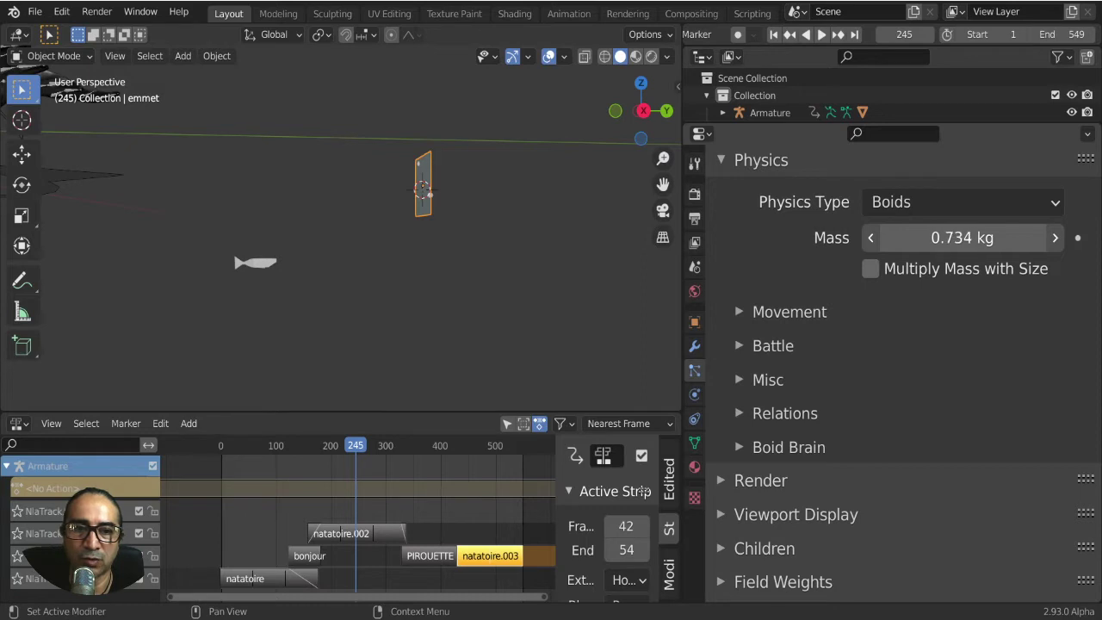
left_click_drag(982, 242, 964, 242)
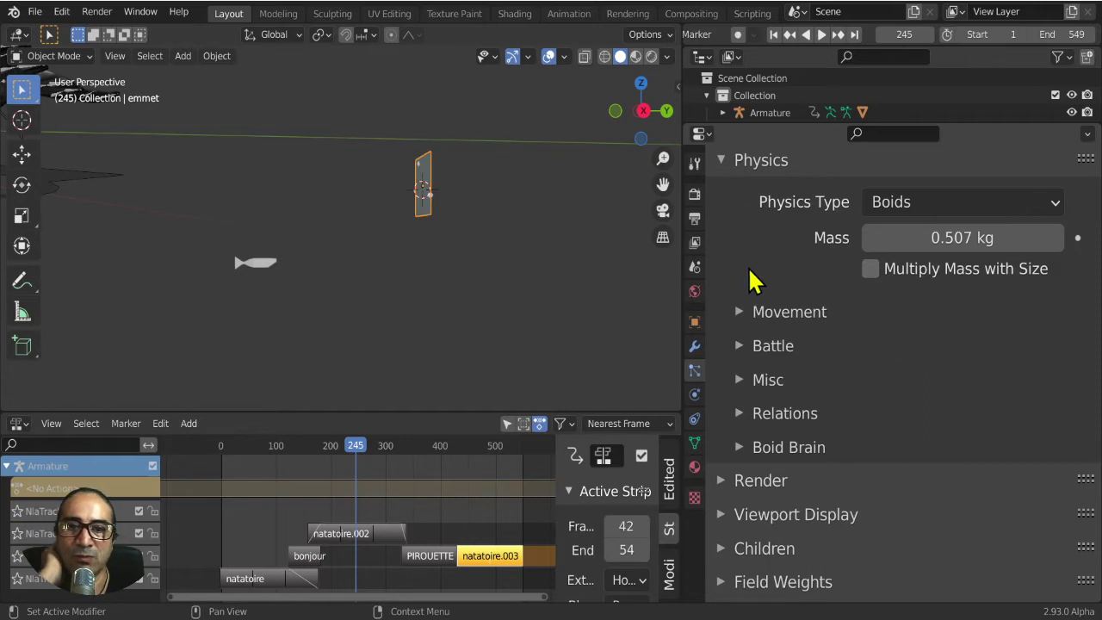
left_click(789, 314)
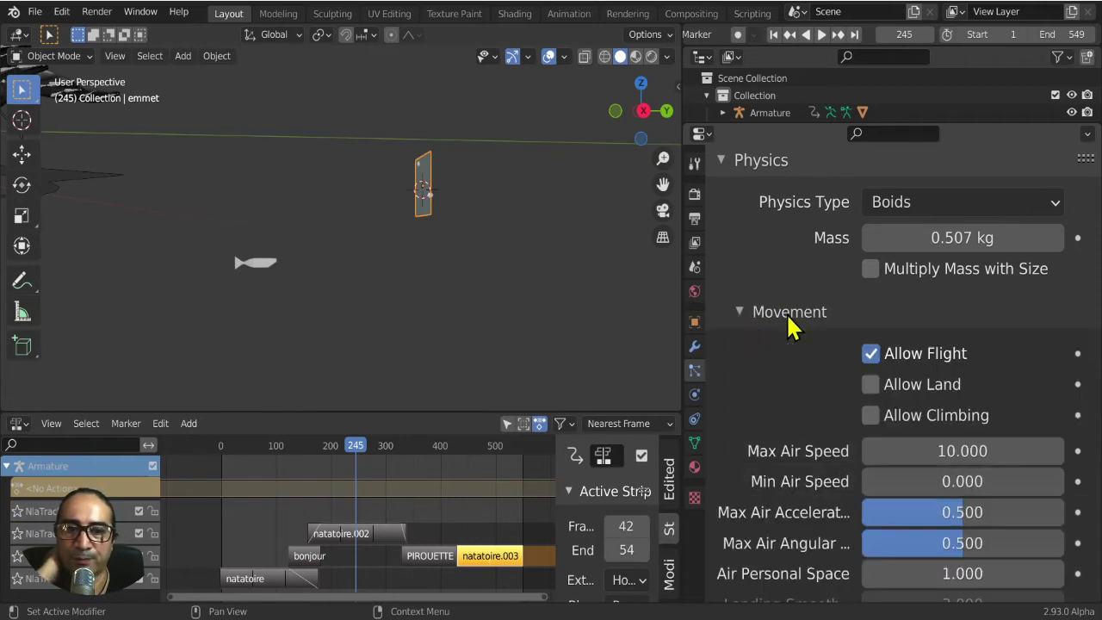
scroll(784, 293, "down", 2)
scroll(778, 272, "down", 1)
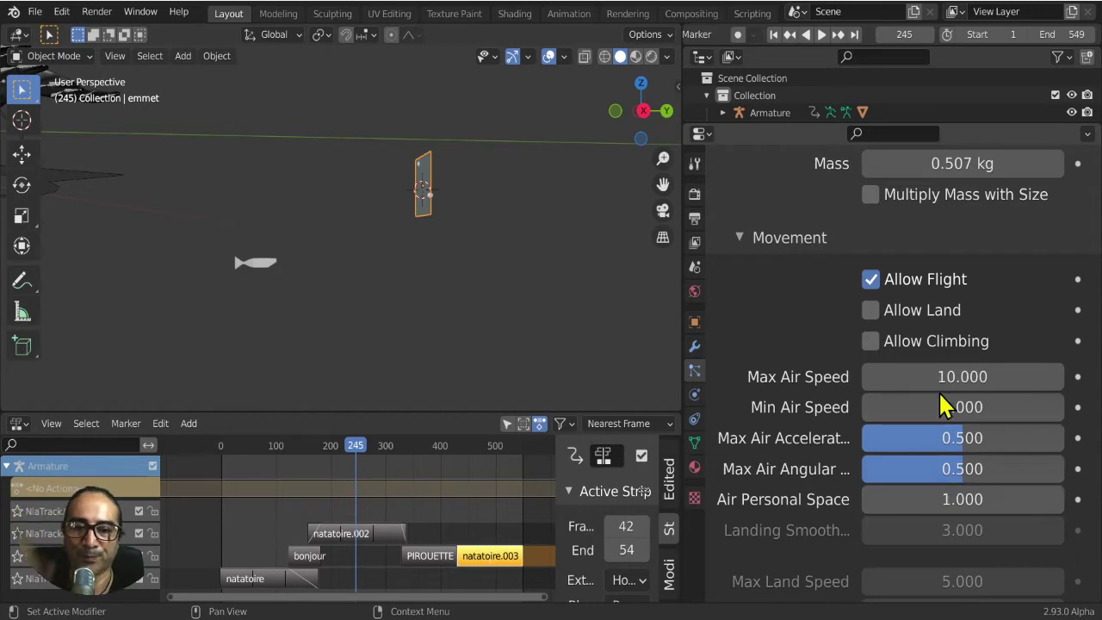
scroll(942, 403, "down", 2)
scroll(941, 383, "down", 1)
Play the boid animation from near the first frames while orbiting around the flock.
key("space")
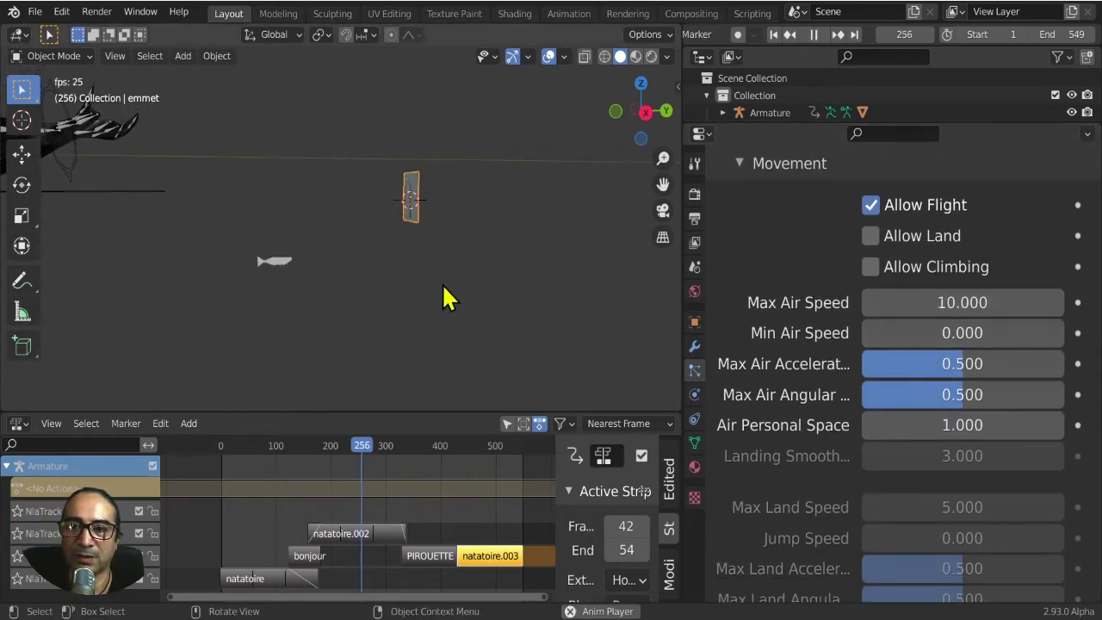
left_click(206, 448)
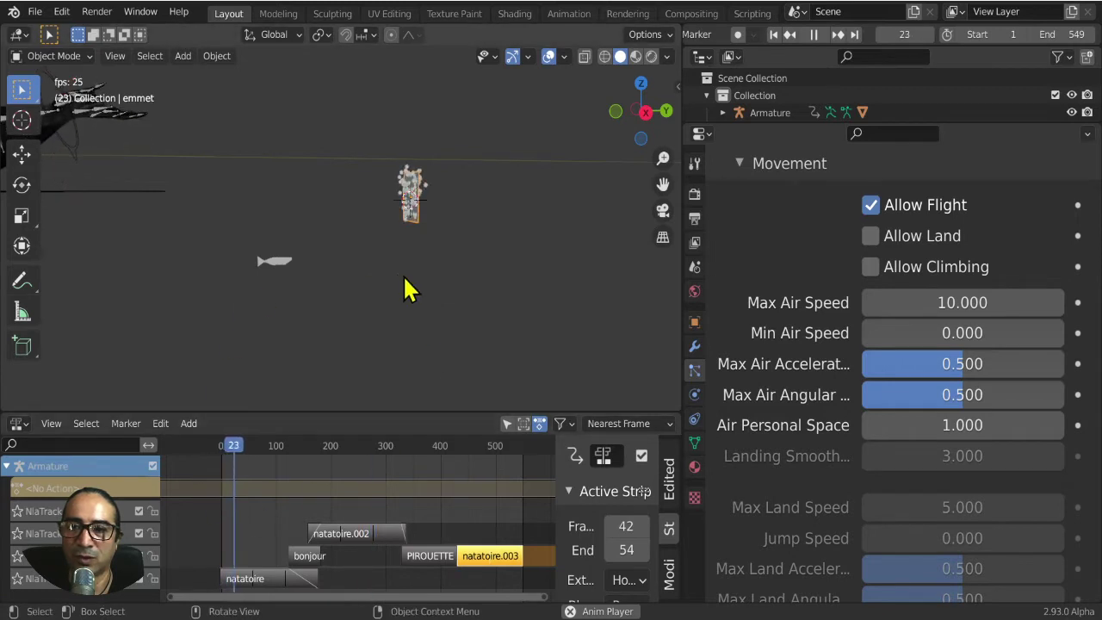
scroll(428, 249, "up", 4)
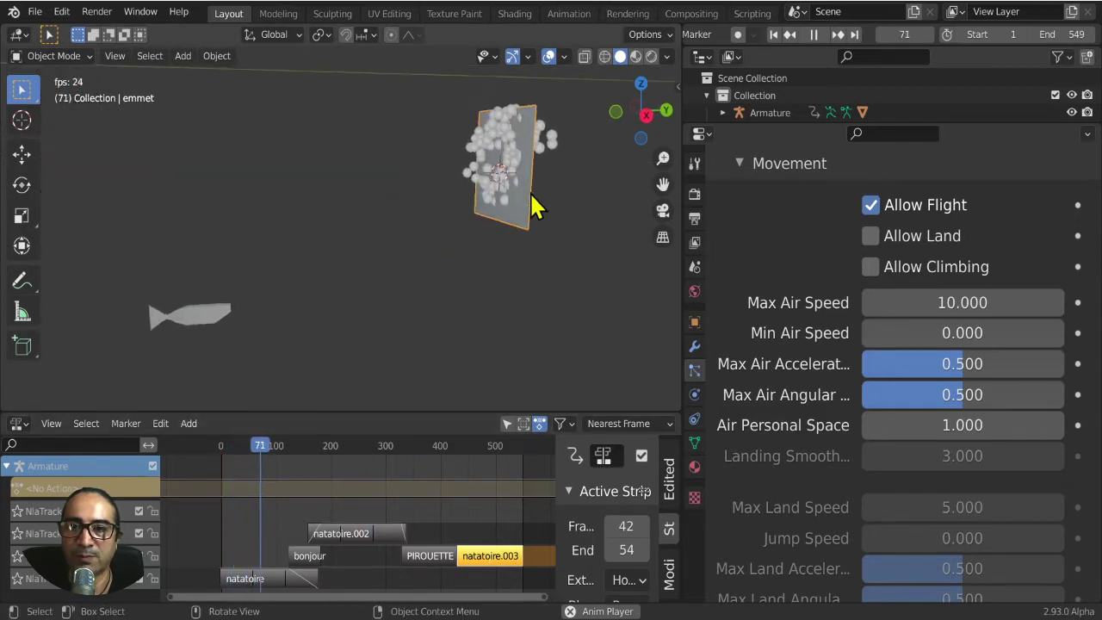
middle_click_drag(531, 254, 494, 258)
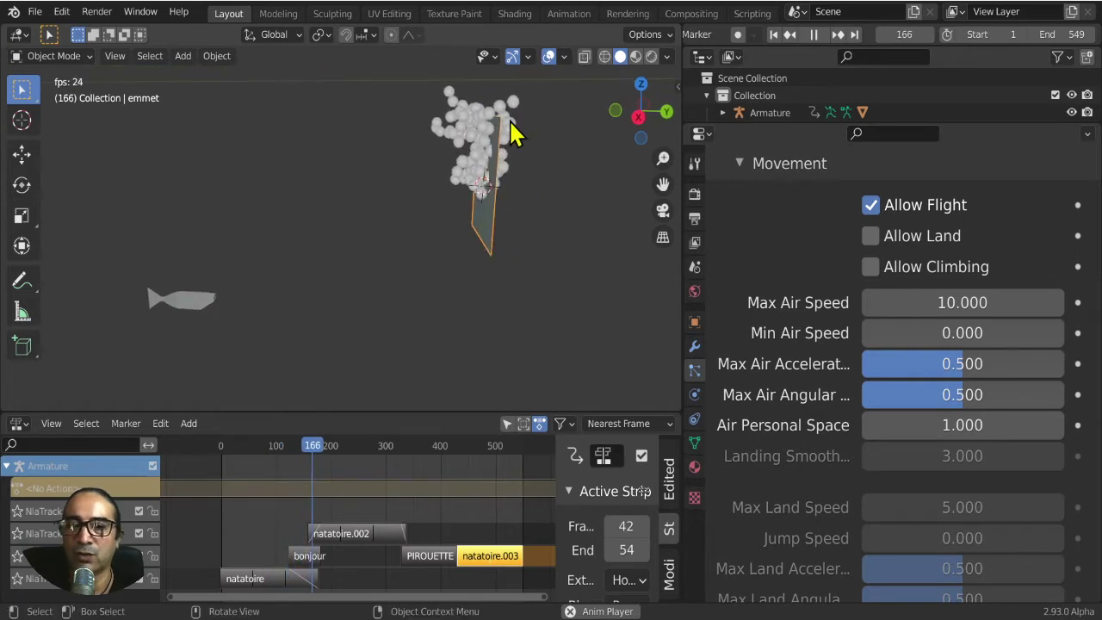
mouse_move(517, 234)
middle_mouse_down()
mouse_move(546, 297)
mouse_move(521, 287)
middle_mouse_up()
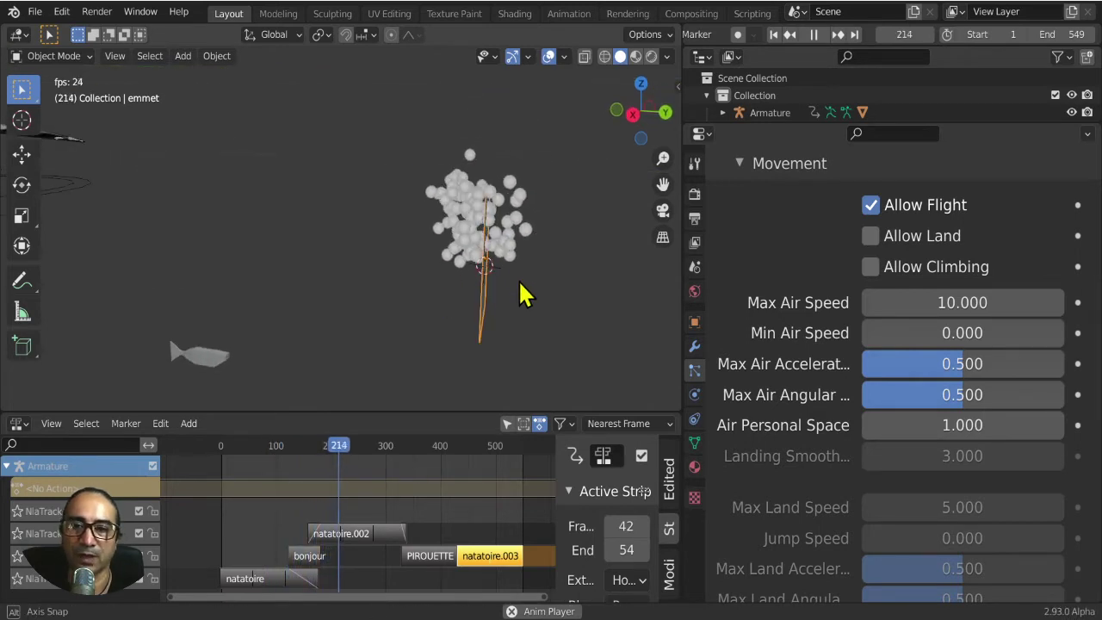
Pause at frame 250, expand Boid Brain showing Separate and Flock, and orbit to the whale.
key("space")
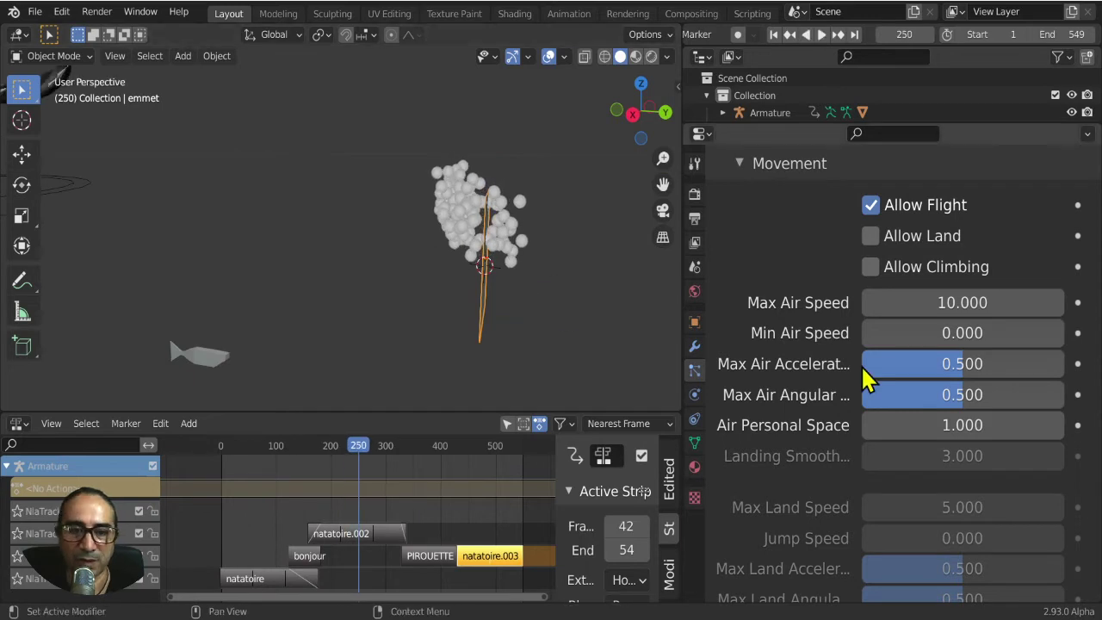
scroll(856, 371, "down", 2)
scroll(861, 369, "down", 3)
scroll(835, 404, "down", 3)
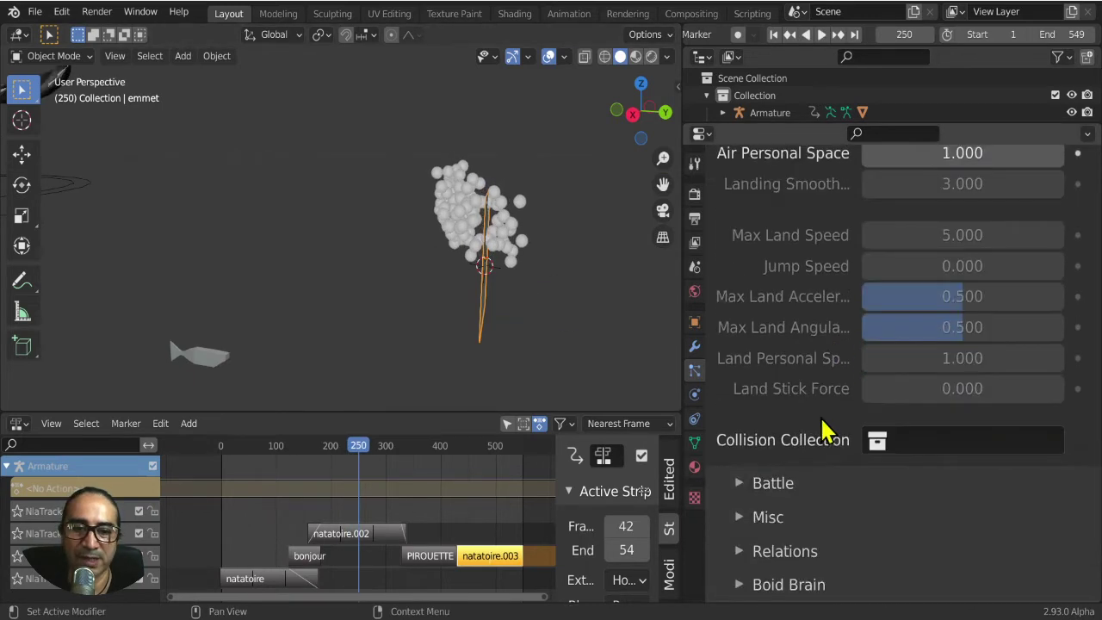
scroll(819, 371, "down", 3)
scroll(824, 371, "down", 2)
scroll(822, 387, "down", 1)
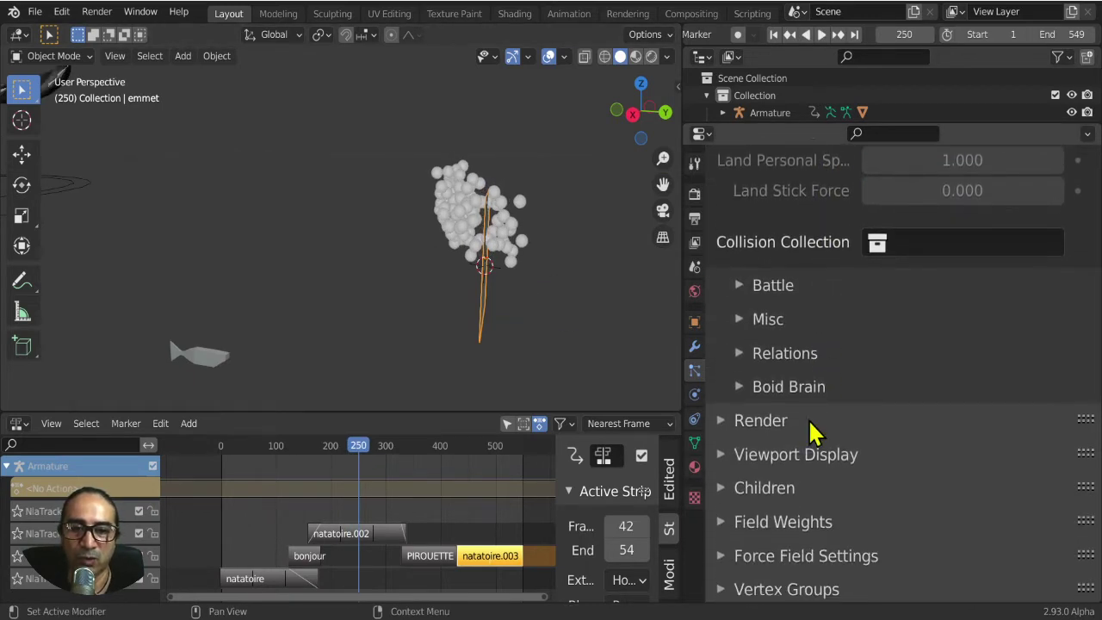
scroll(809, 394, "down", 2)
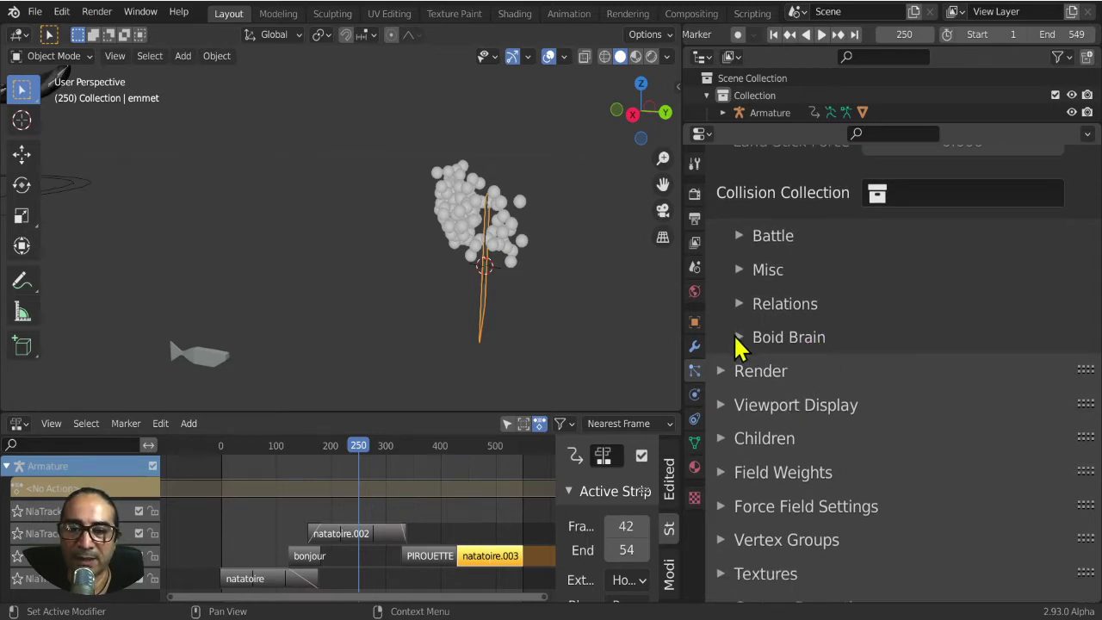
left_click(738, 341)
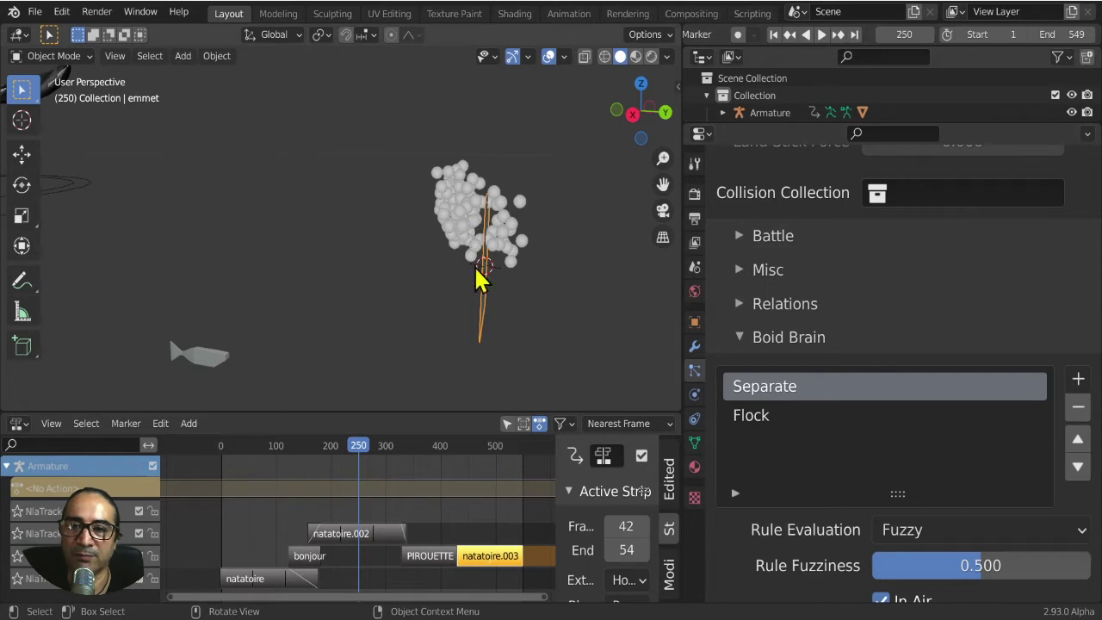
scroll(447, 325, "down", 3)
scroll(474, 325, "up", 2)
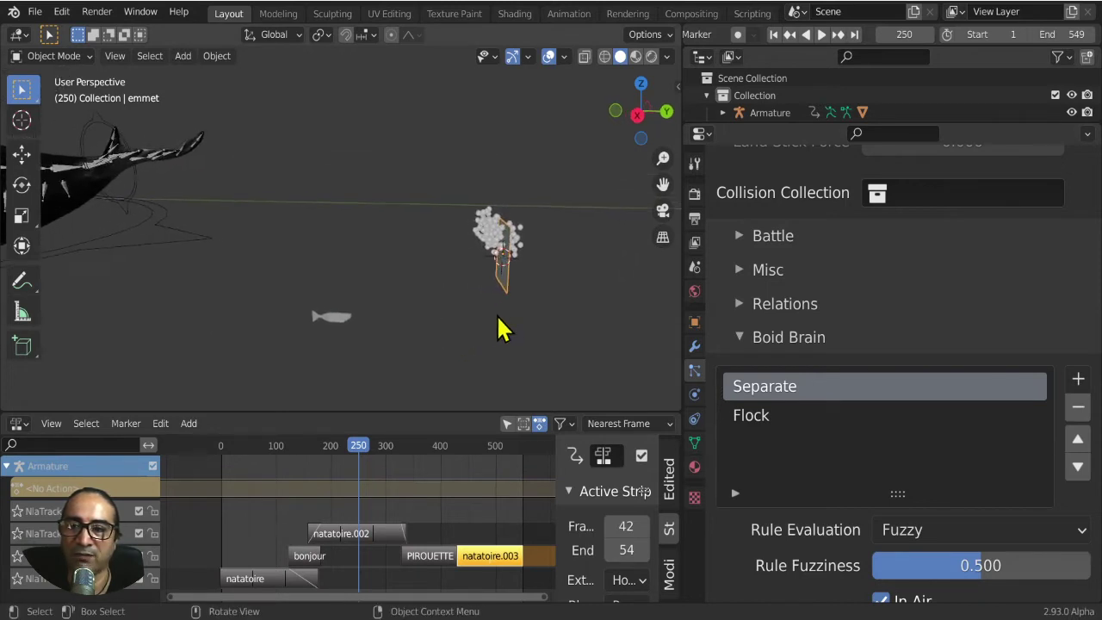
mouse_move(503, 327)
middle_mouse_down()
mouse_move(337, 320)
mouse_move(454, 318)
middle_mouse_up()
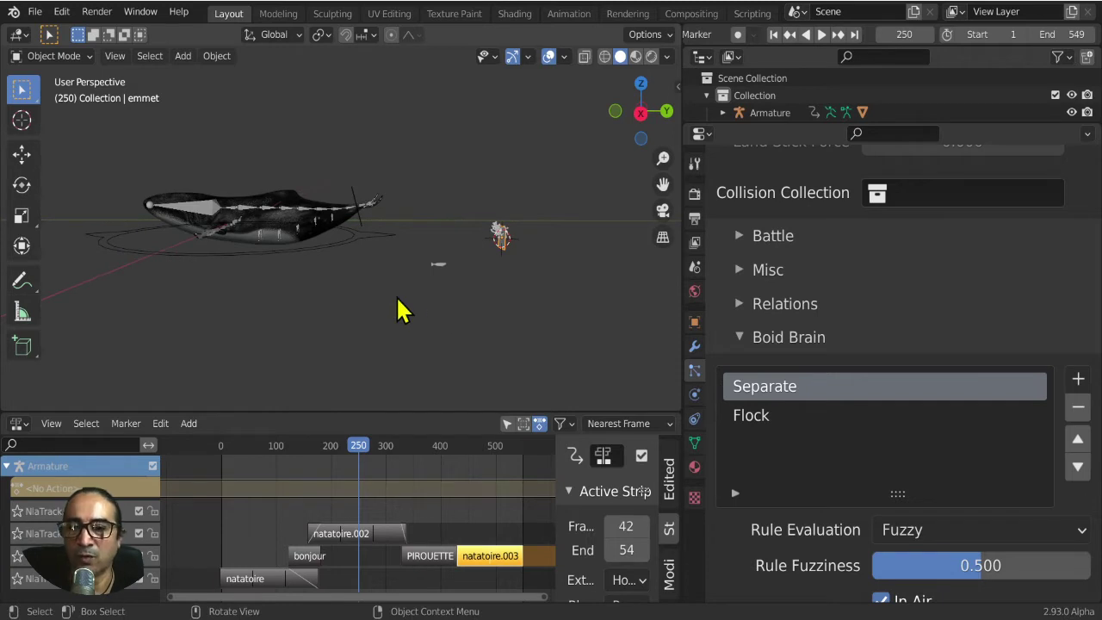
left_click(286, 207)
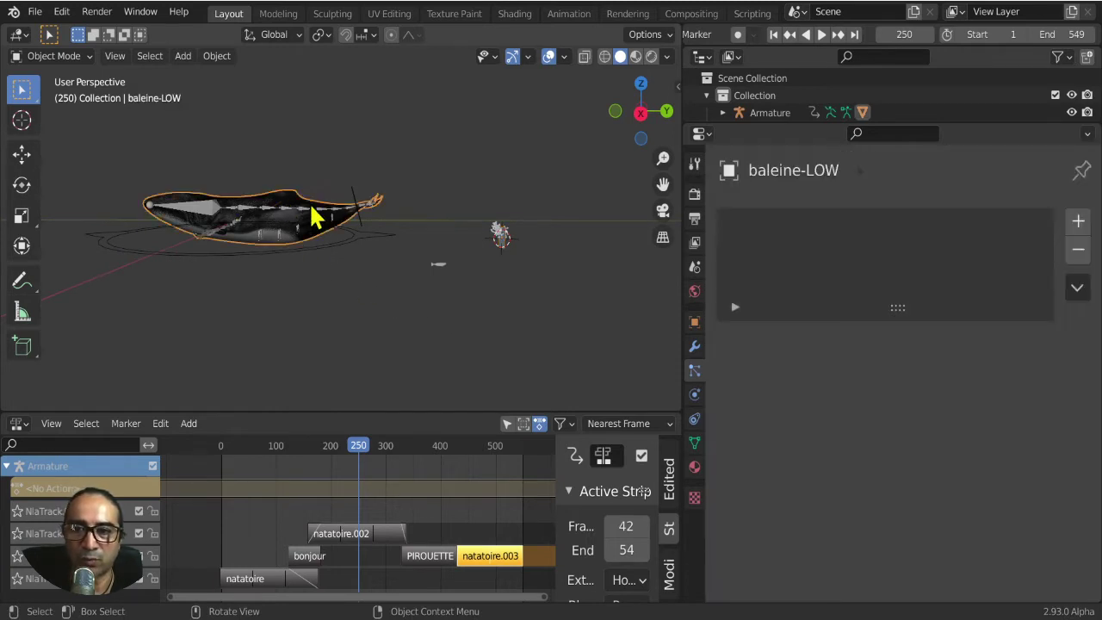
scroll(285, 227, "up", 1)
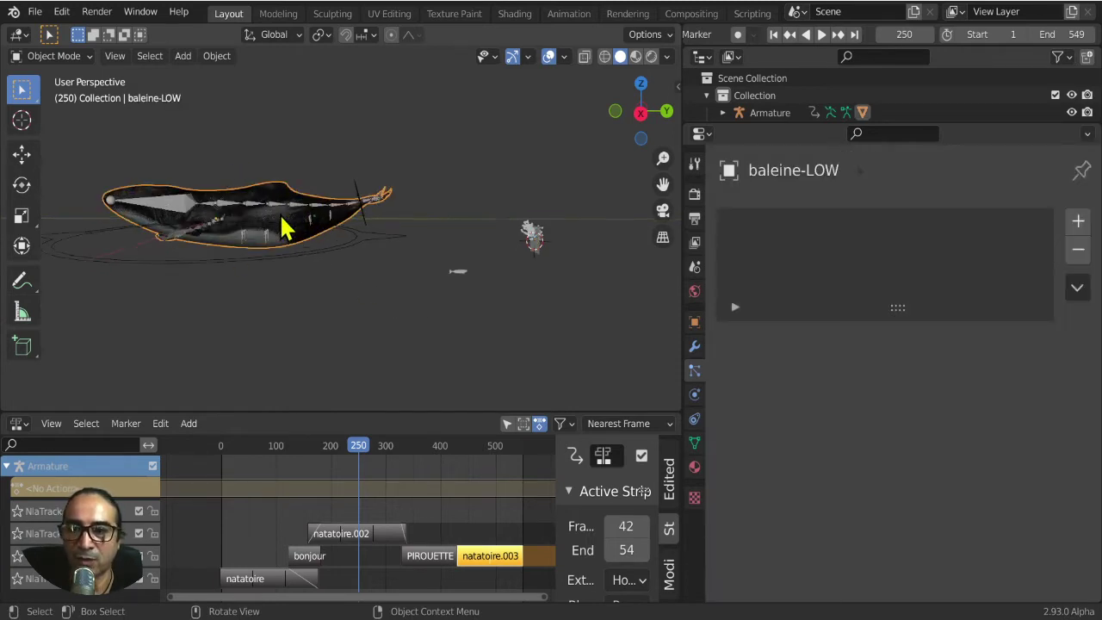
scroll(430, 250, "up", 2)
left_click(618, 258)
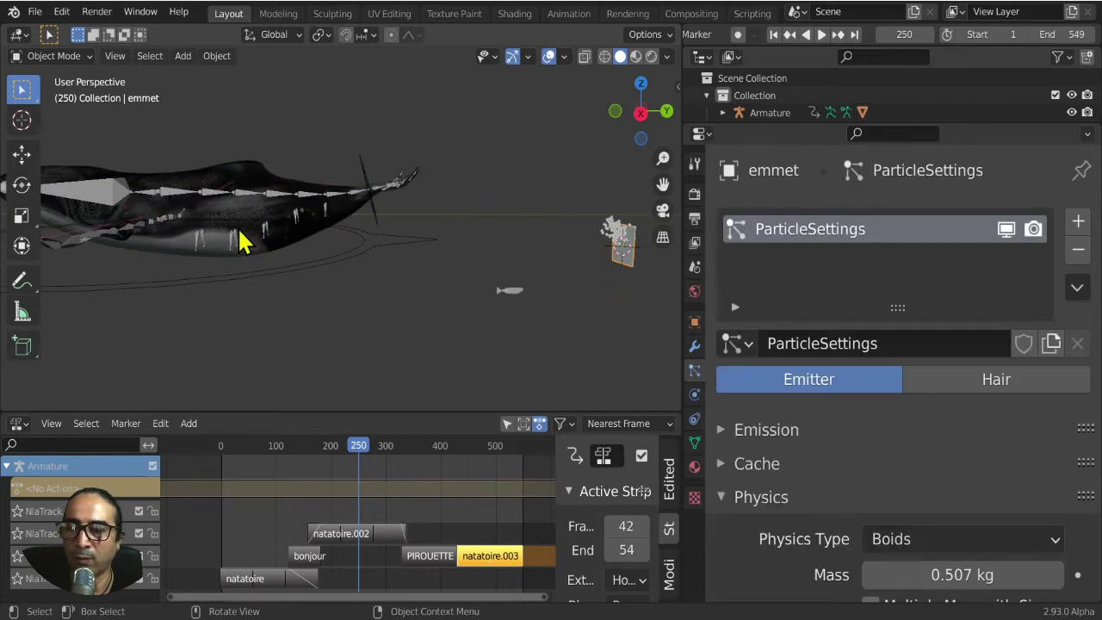
scroll(826, 336, "down", 2)
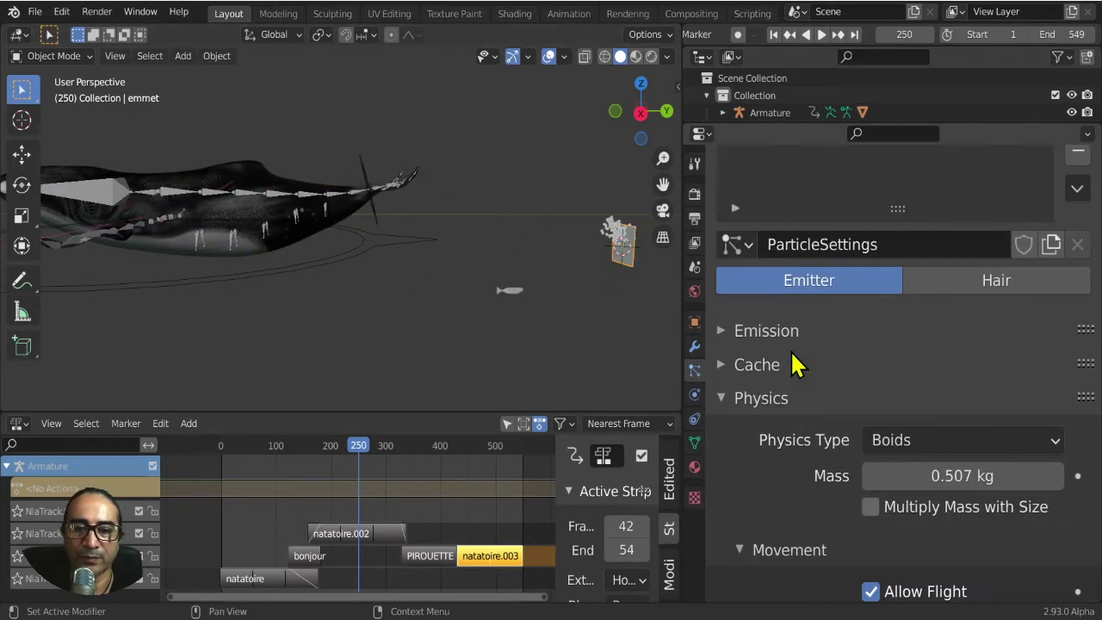
scroll(794, 362, "down", 5)
scroll(794, 361, "down", 4)
scroll(794, 361, "down", 4)
scroll(793, 361, "down", 5)
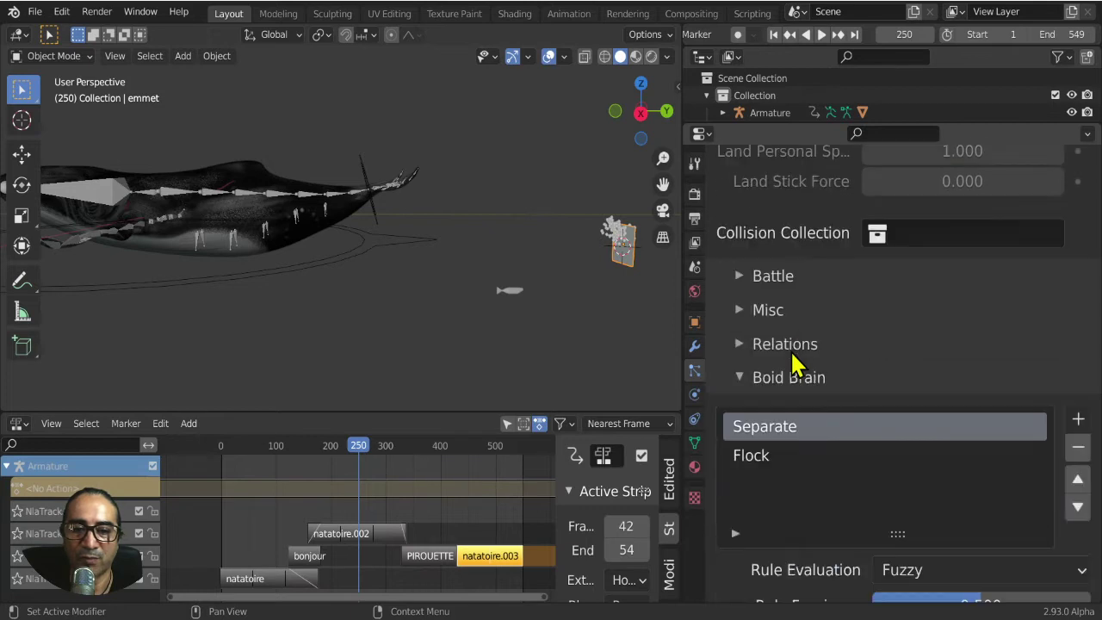
scroll(794, 361, "down", 3)
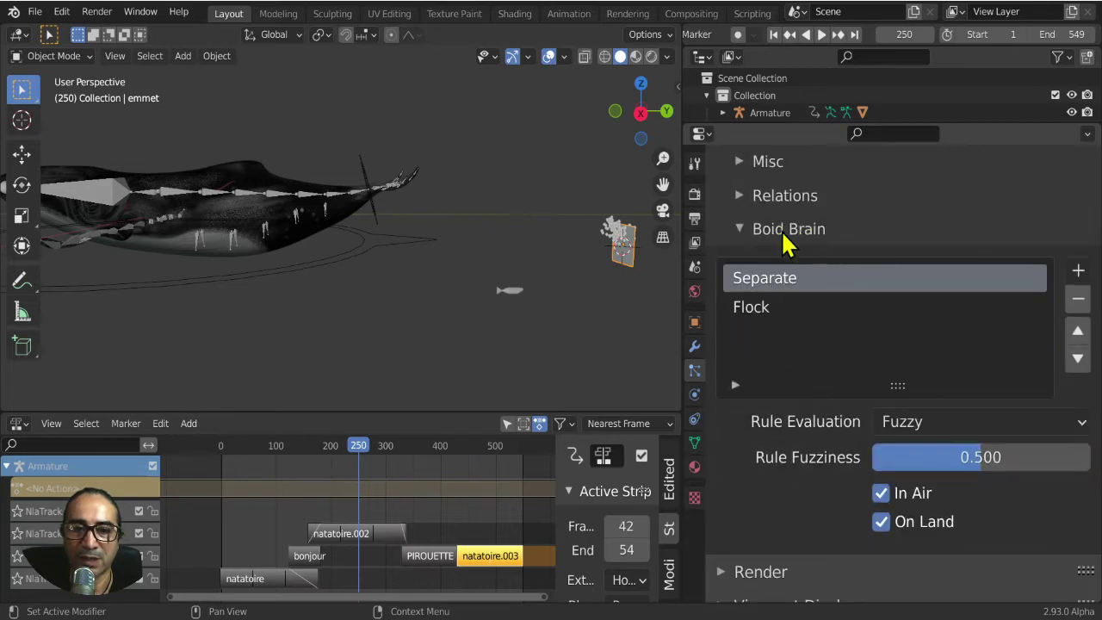
Add a Follow Leader boid rule with the whale baleine-LOW as its leader object.
left_click(1078, 272)
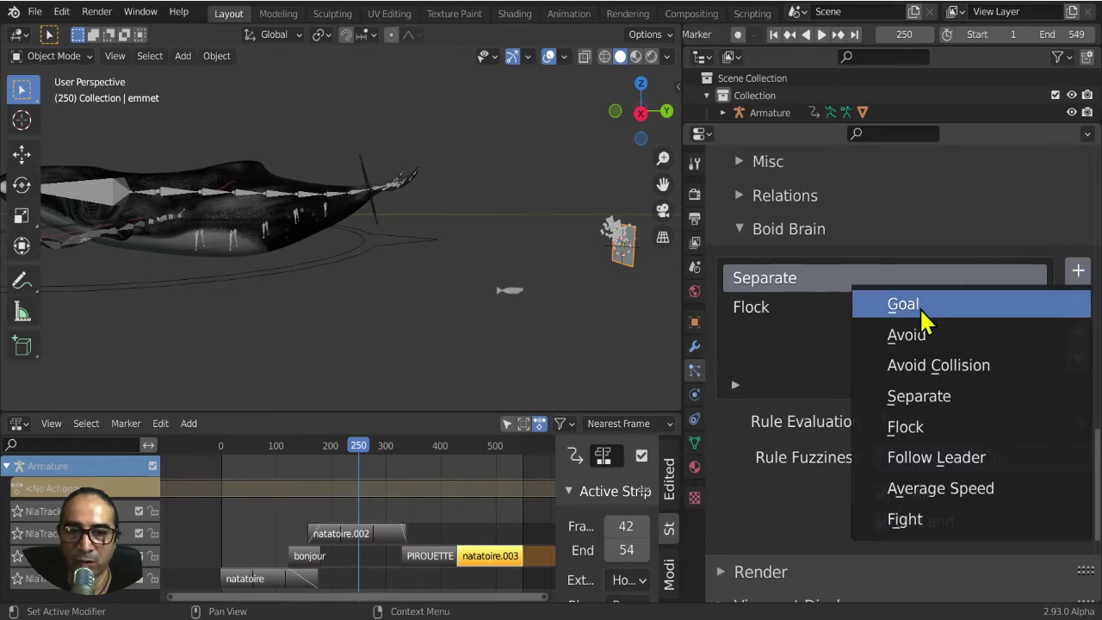
left_click(973, 461)
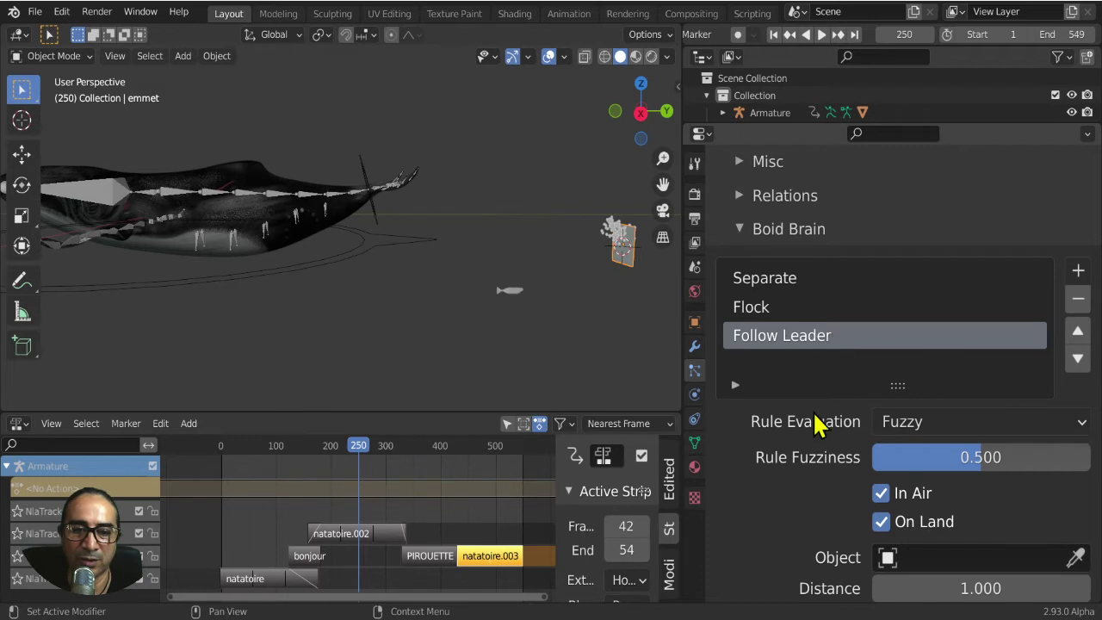
scroll(813, 413, "down", 2)
left_click(1075, 508)
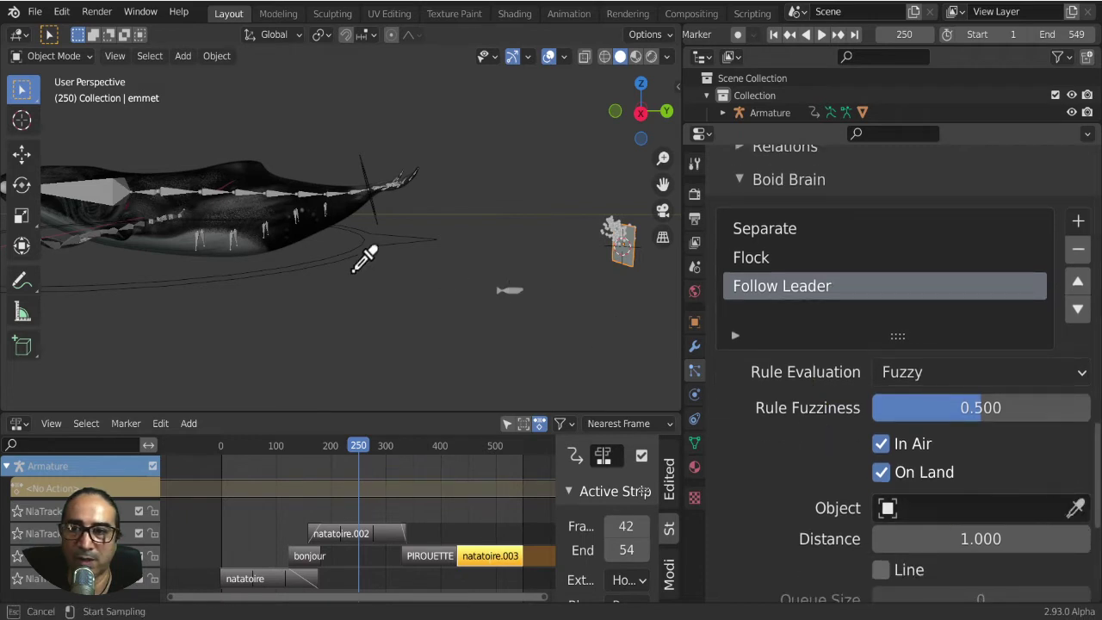
left_click(242, 168)
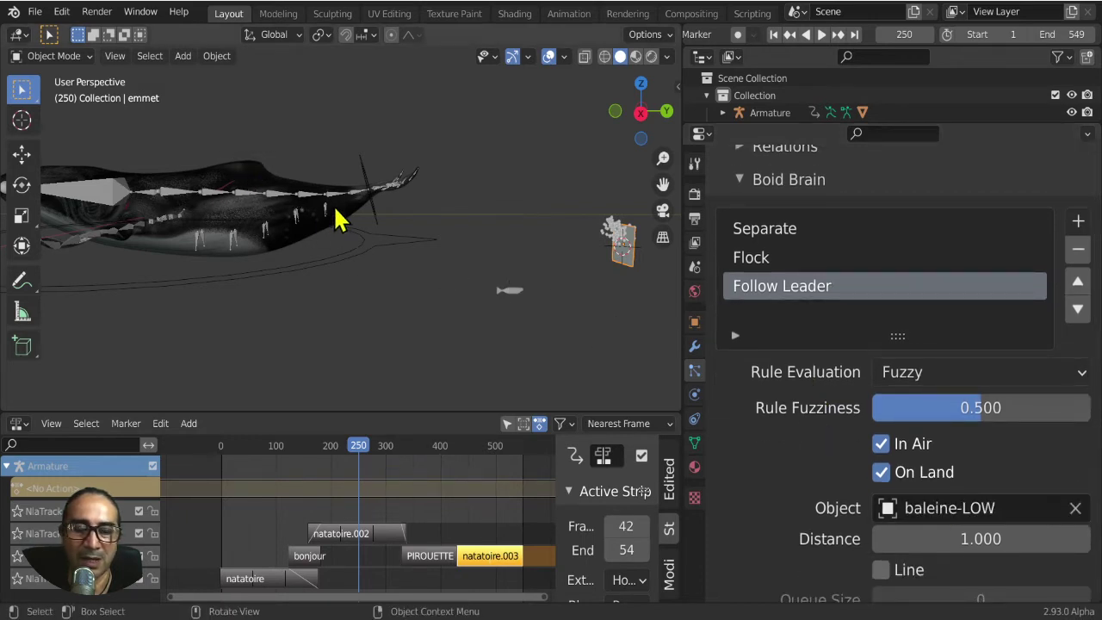
scroll(340, 216, "down", 2)
scroll(362, 289, "down", 1)
Replay the animation from frame 0 to watch the boids follow the whale.
middle_click_drag(372, 295, 381, 301)
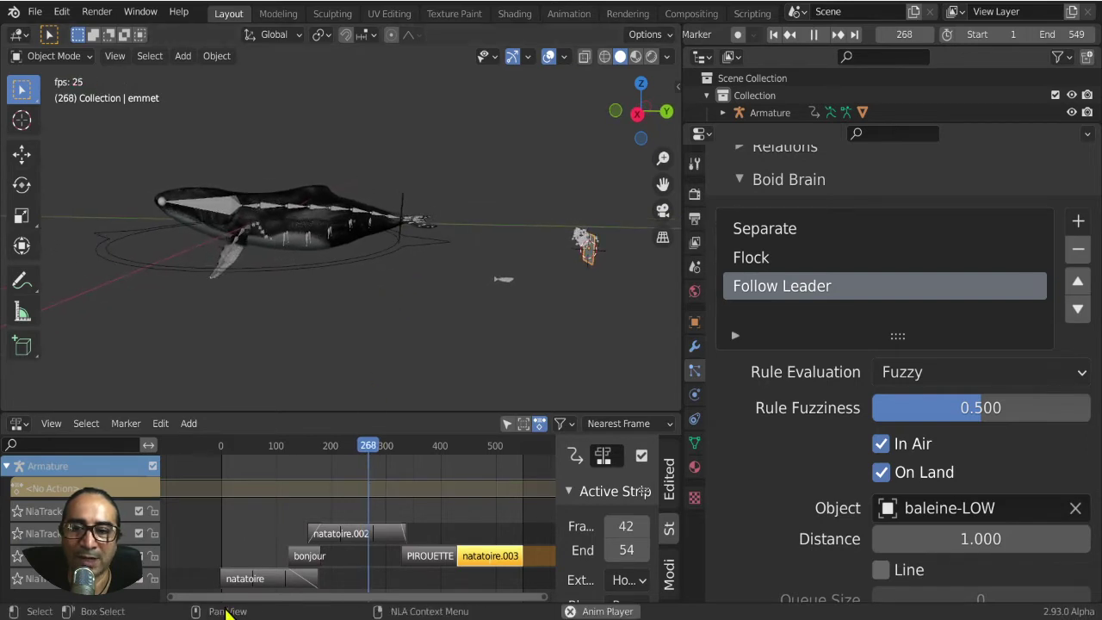
left_click(221, 446)
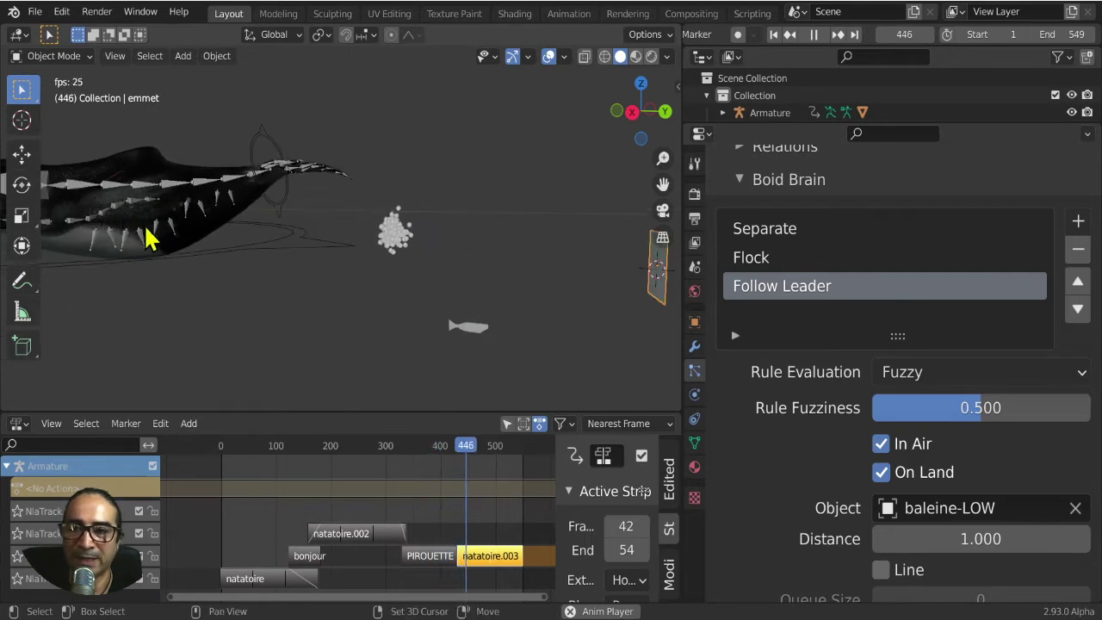
Stop playback and move the Follow Leader boid rule to the top of the rule list.
key("space")
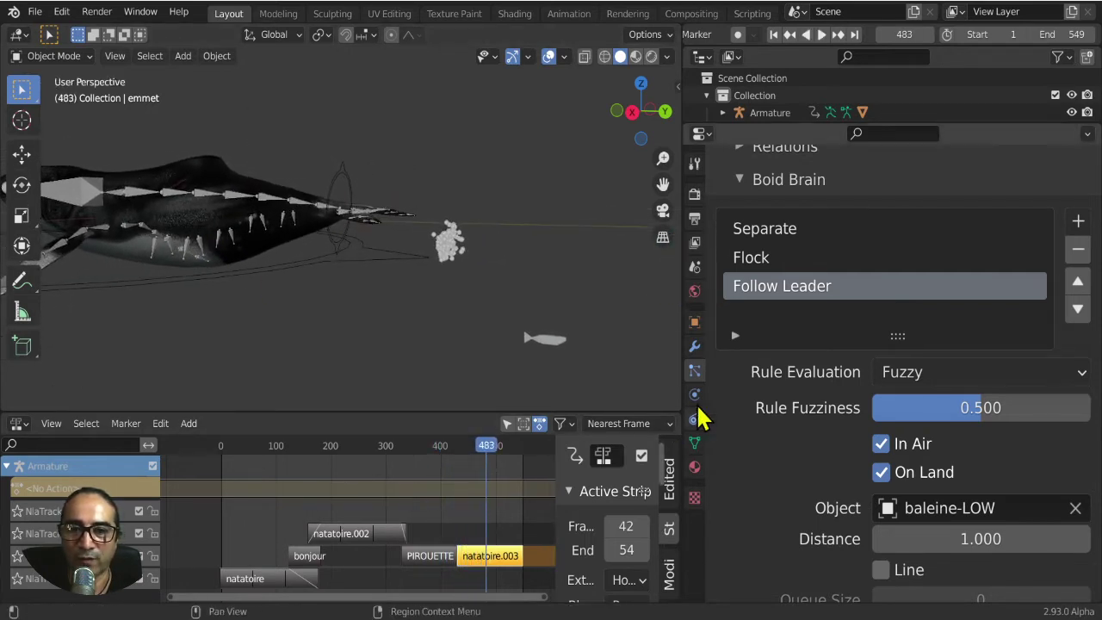
left_click(1077, 283)
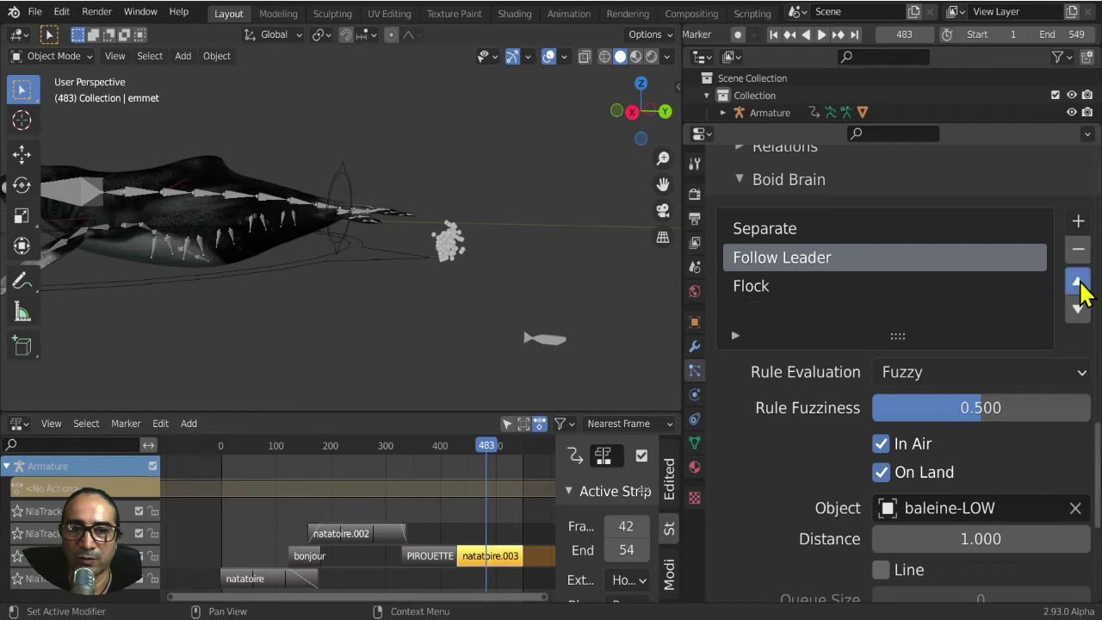
left_click(1077, 282)
Replay from frame 0 with X-ray on to see the boids inside the whale, then bring up the Add menu.
left_click(207, 463)
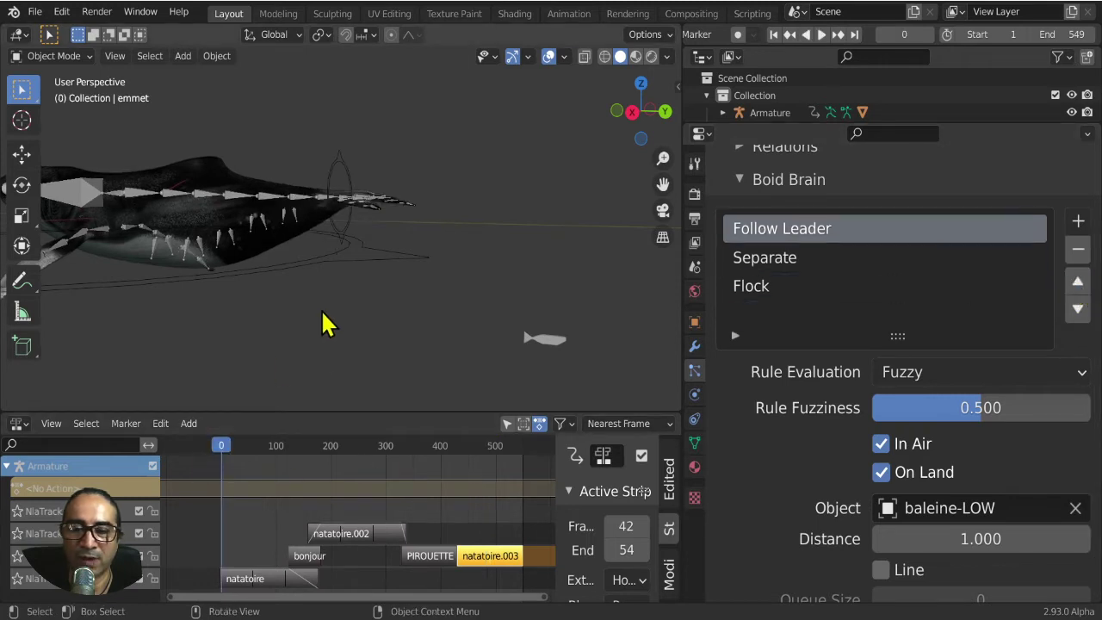
key("space")
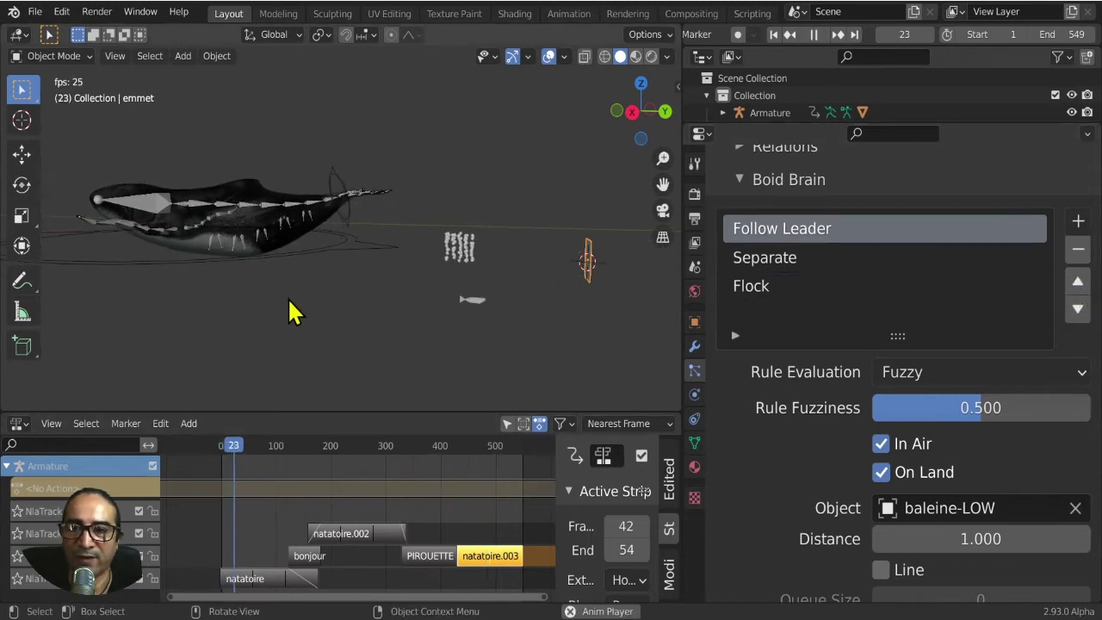
middle_click_drag(232, 317, 504, 307)
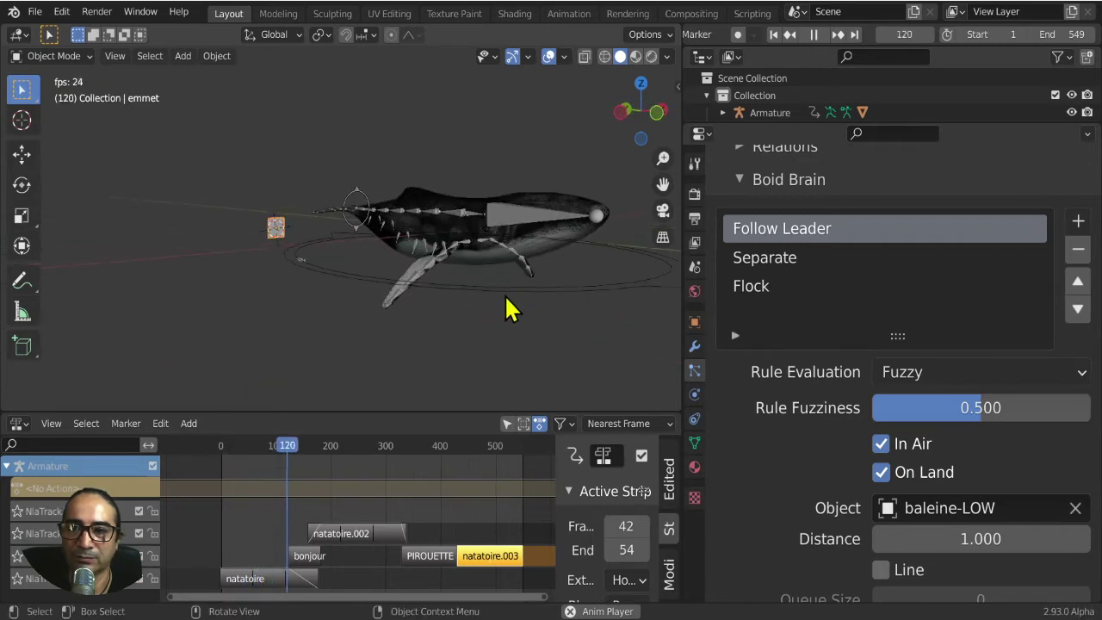
left_click(586, 56)
scroll(516, 327, "up", 2)
scroll(504, 332, "up", 1)
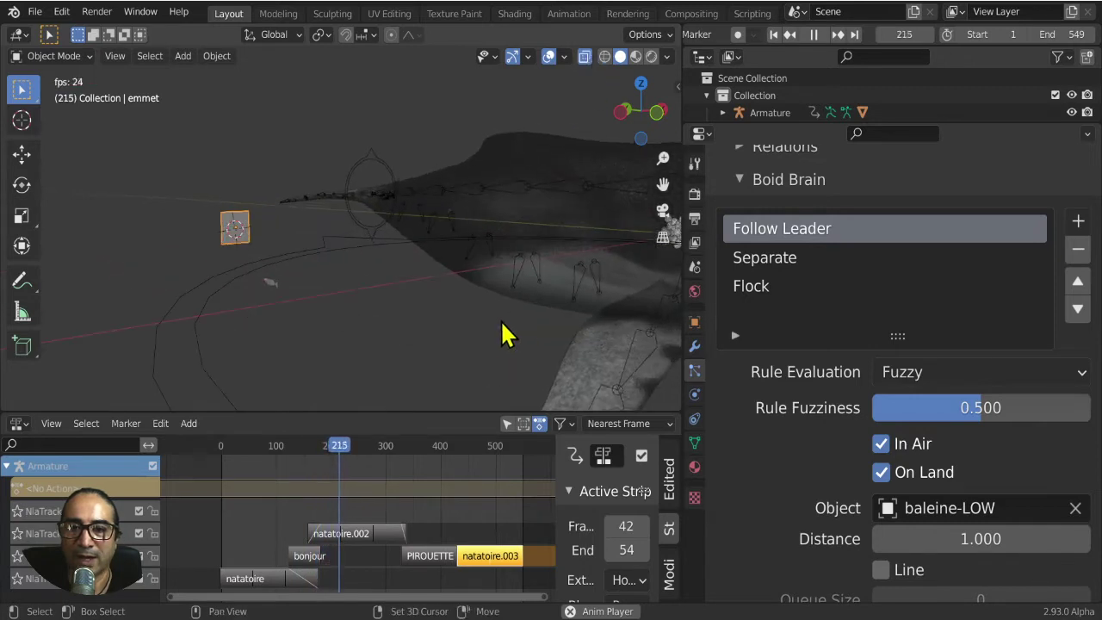
scroll(418, 320, "up", 2)
scroll(470, 261, "down", 1)
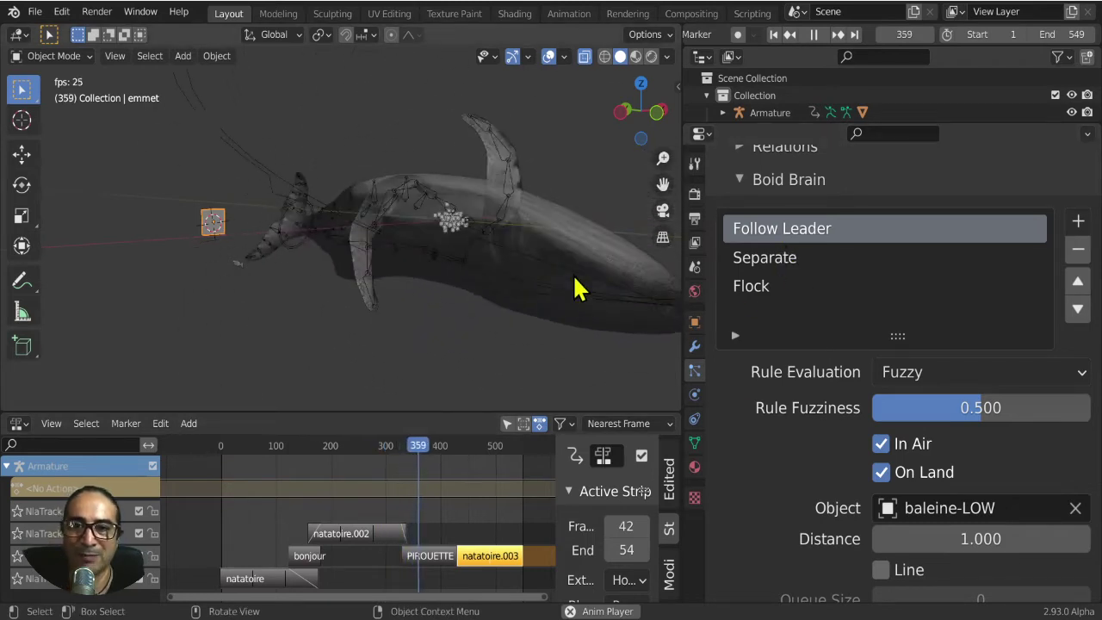
key("space")
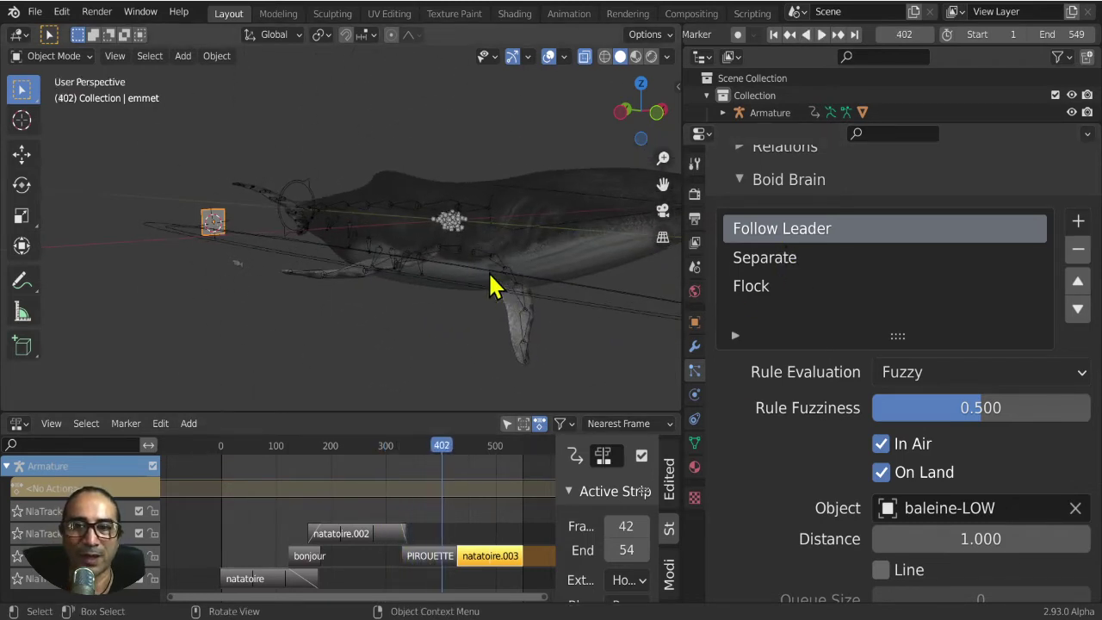
mouse_move(475, 304)
middle_mouse_down()
mouse_move(306, 317)
mouse_move(290, 298)
mouse_move(258, 297)
mouse_move(431, 297)
middle_mouse_up()
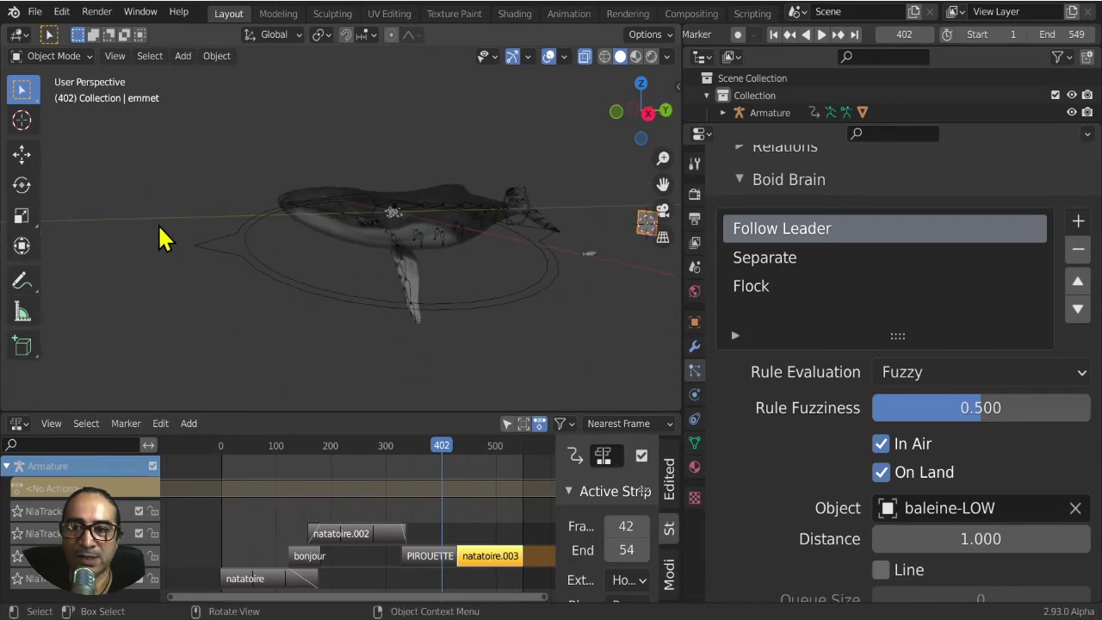
key("shift+a")
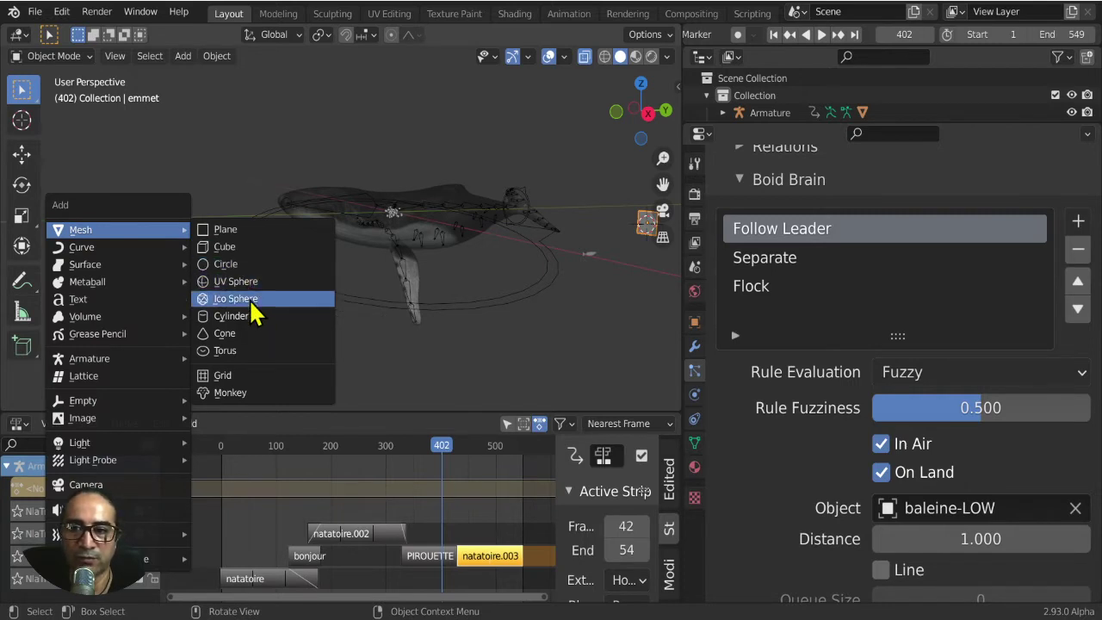
Add an Icosphere, switch to Right Orthographic view and go to frame 0.
left_click(257, 302)
middle_click_drag(308, 311, 423, 310)
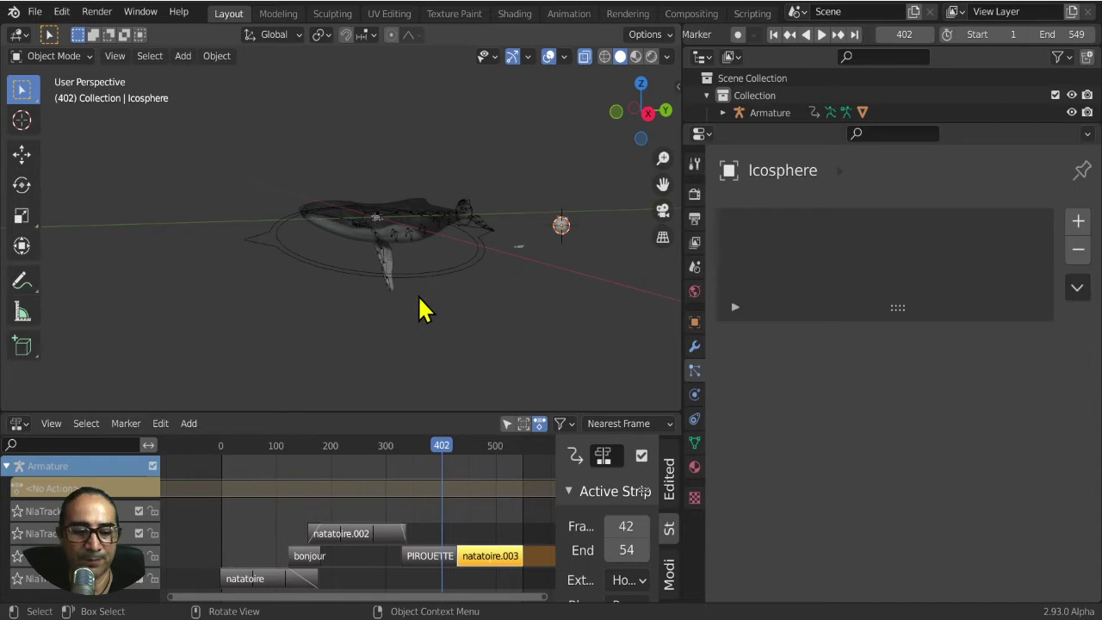
key("KP_3")
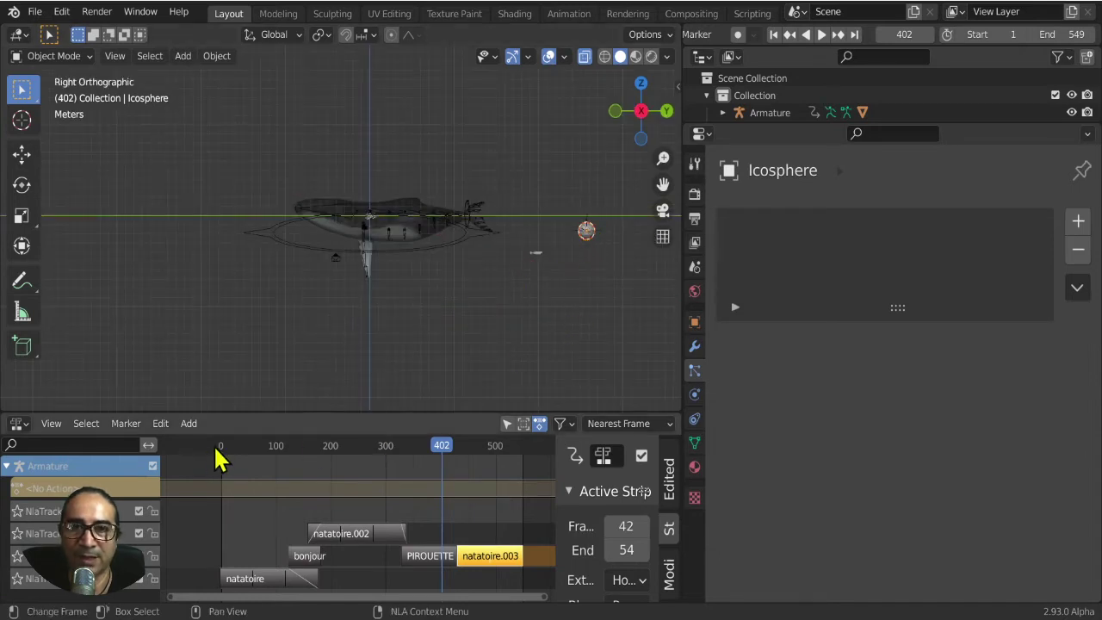
left_click(219, 447)
Move the Icosphere leader out to the left of the whale, ahead of its head.
key("g")
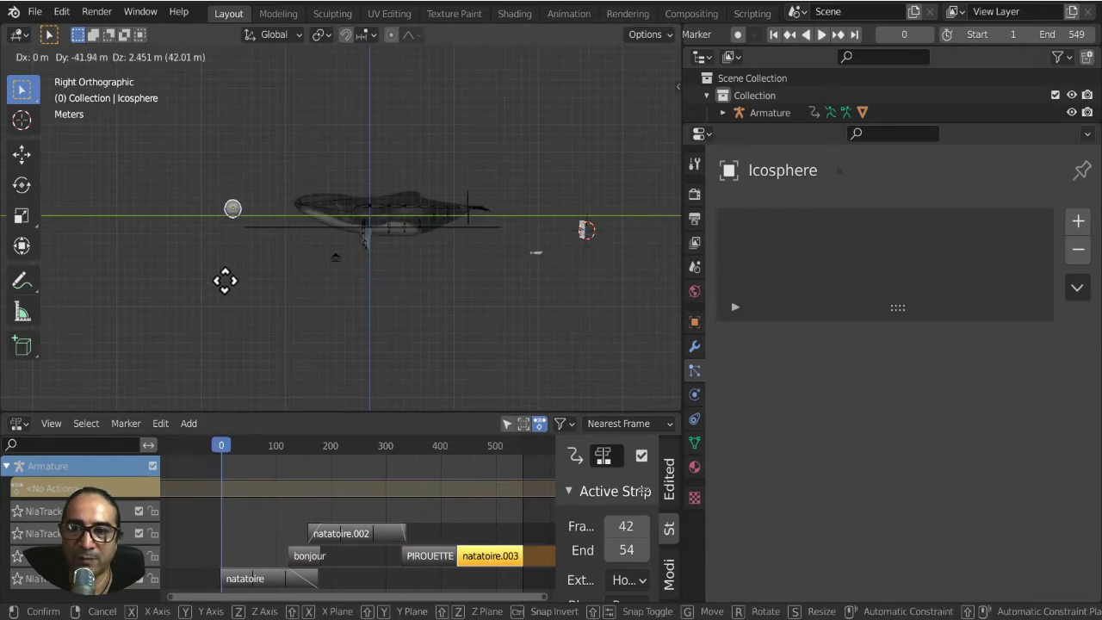
left_click(224, 280)
scroll(487, 274, "up", 3)
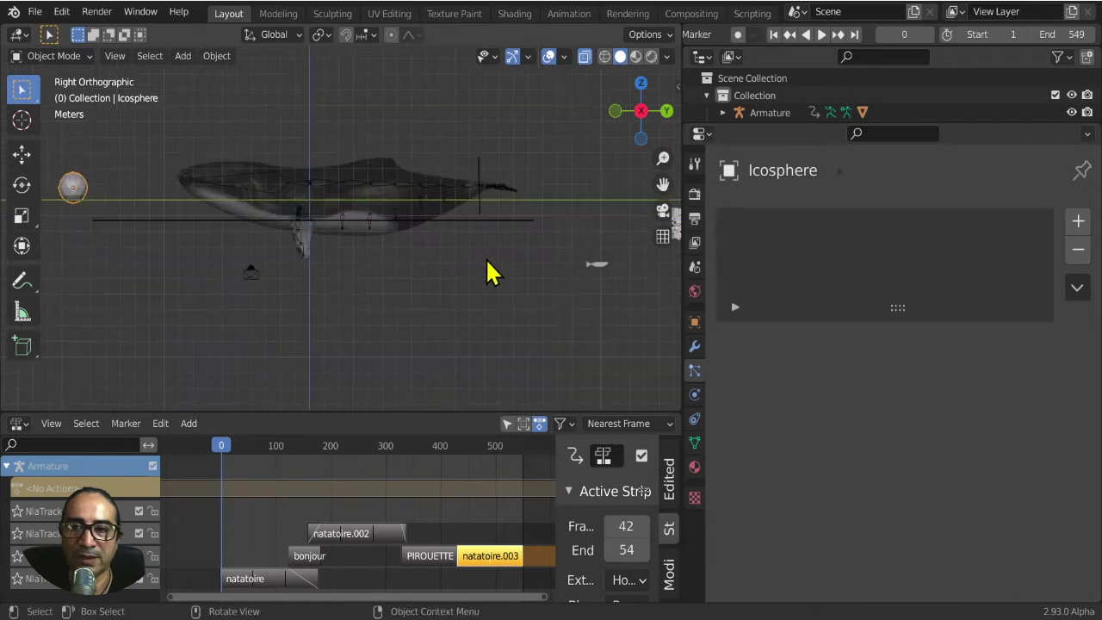
middle_click_drag(552, 292, 226, 324, "shift")
Select emmet and set its Boid Brain Follow Leader rule to target the Icosphere.
left_click(551, 247)
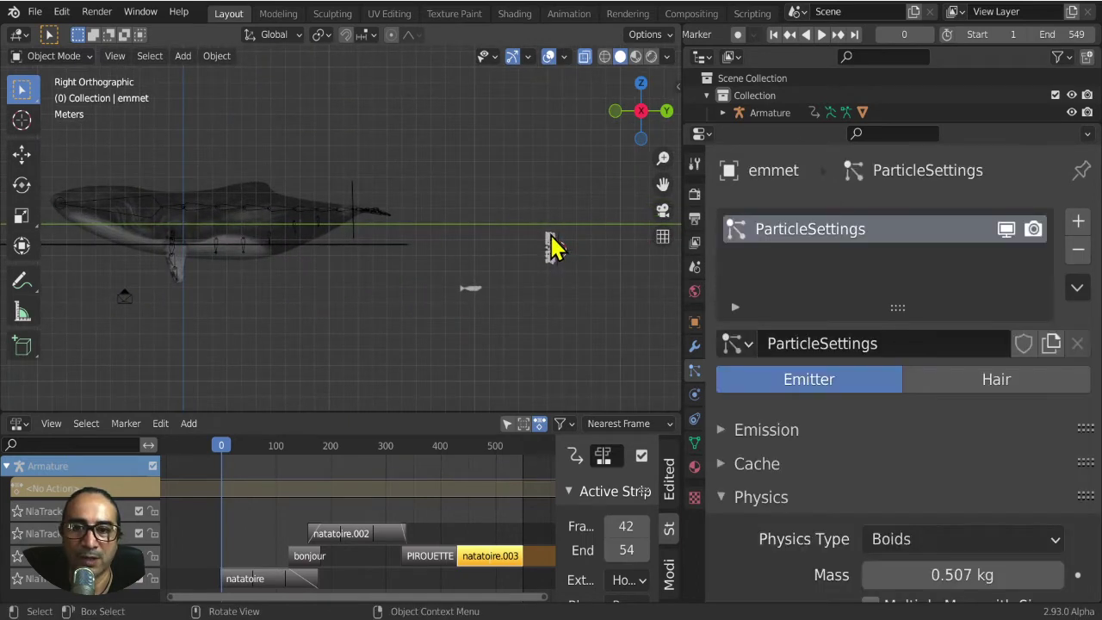
scroll(817, 381, "down", 3)
scroll(817, 382, "down", 7)
scroll(817, 381, "down", 6)
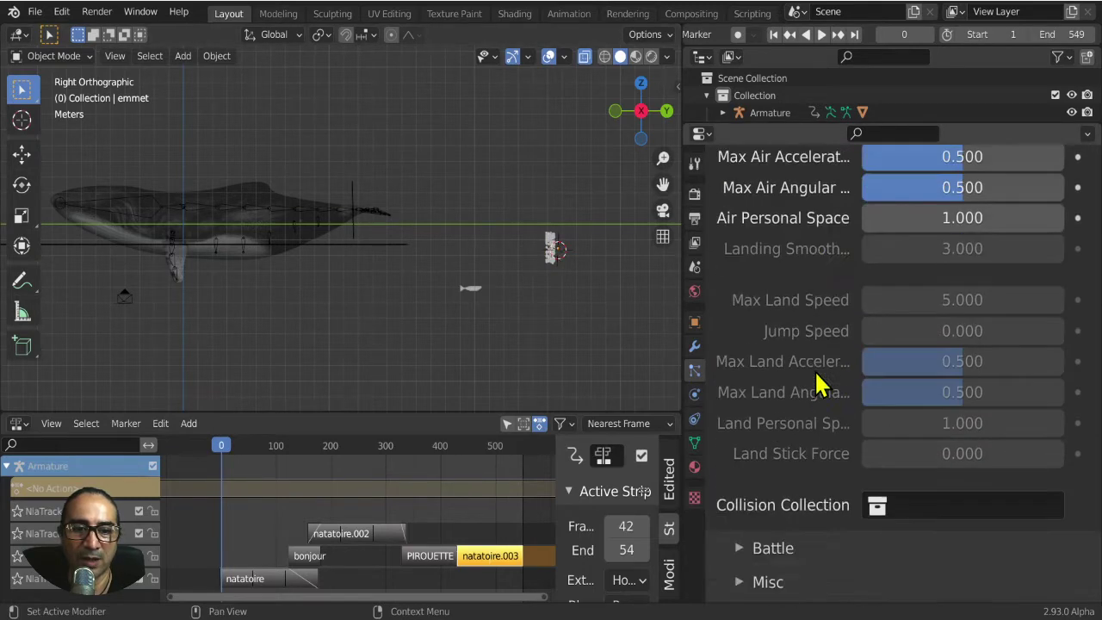
scroll(818, 385, "down", 6)
scroll(817, 381, "down", 1)
scroll(509, 290, "down", 2)
scroll(356, 313, "down", 2)
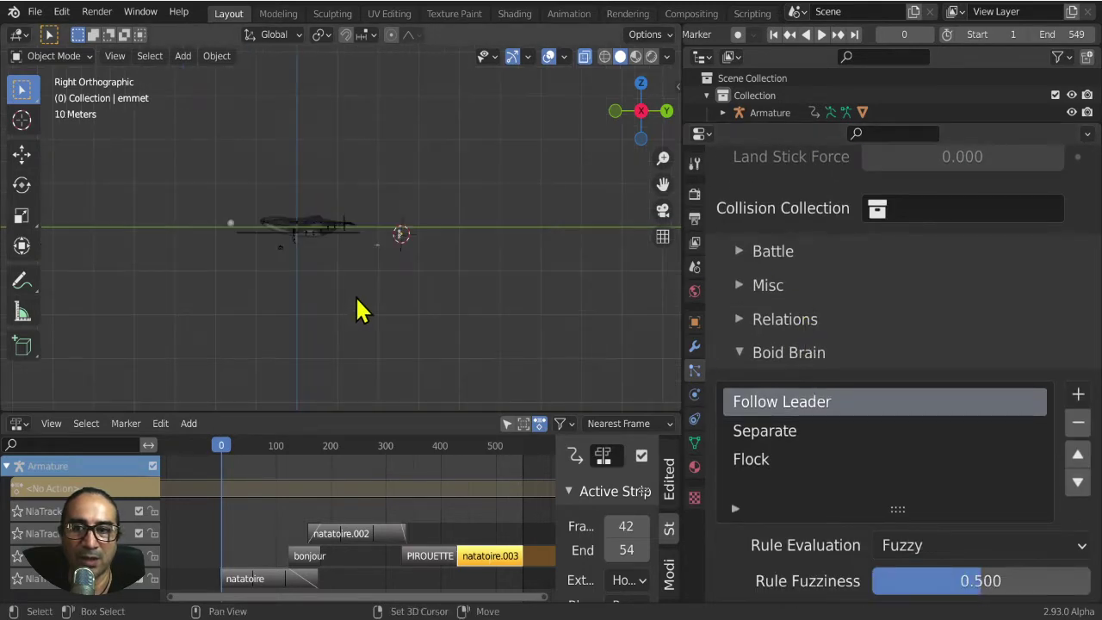
scroll(409, 317, "up", 2)
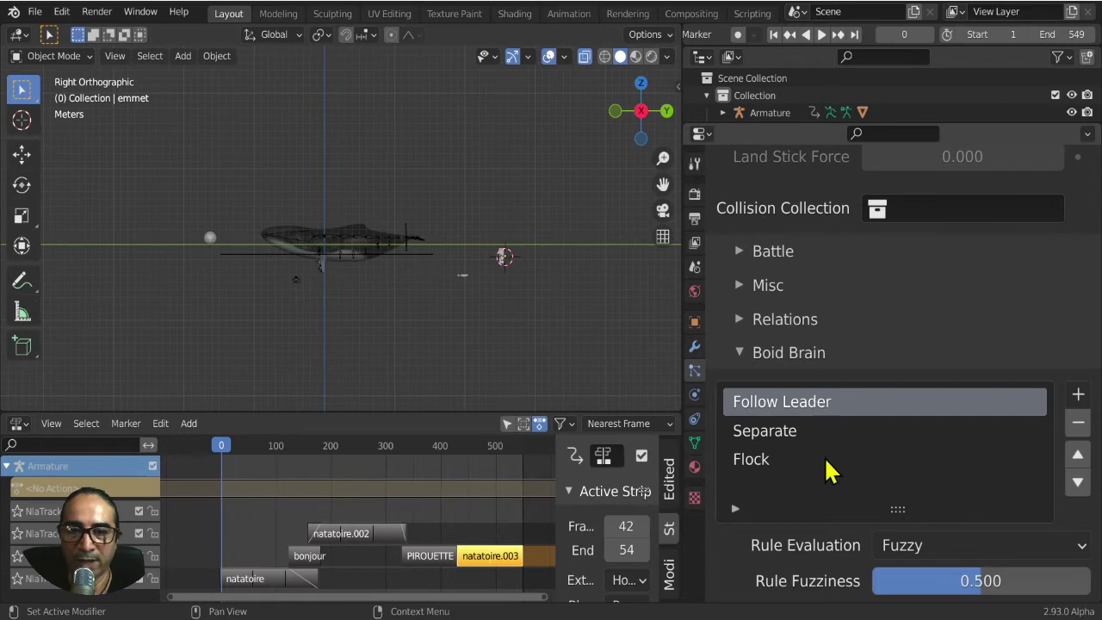
scroll(825, 469, "down", 2)
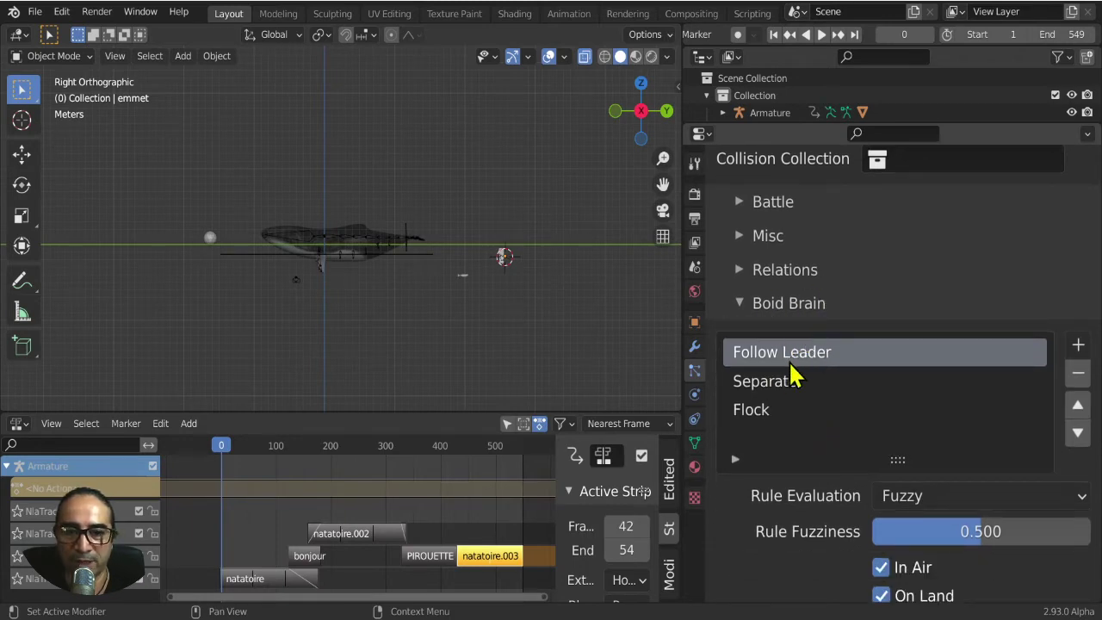
scroll(792, 376, "down", 2)
scroll(807, 303, "down", 4)
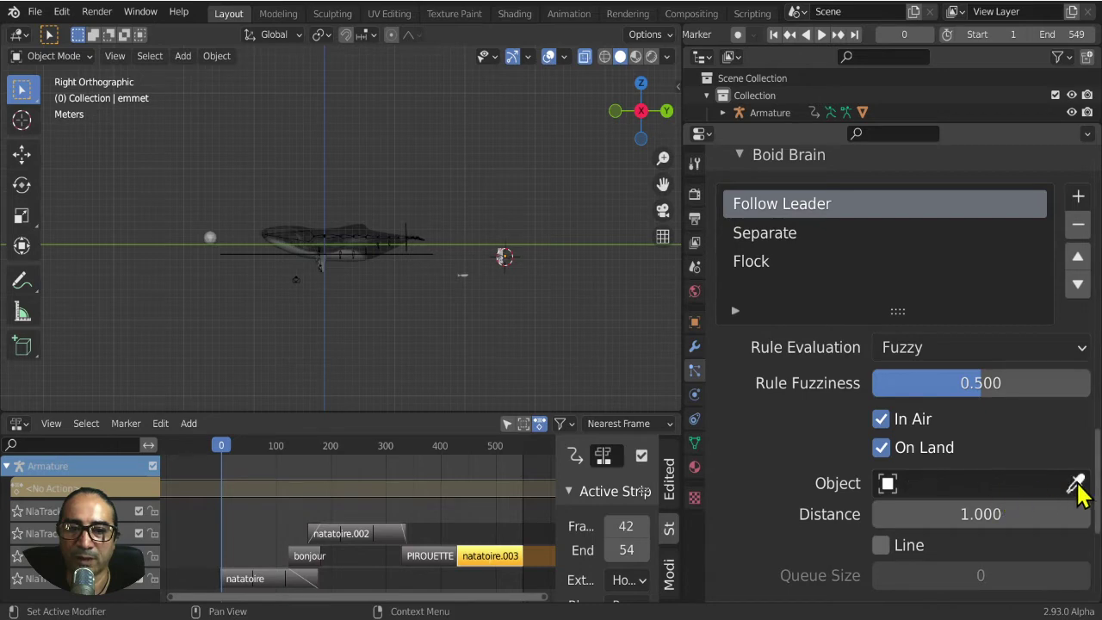
left_click(211, 233)
scroll(370, 355, "up", 1)
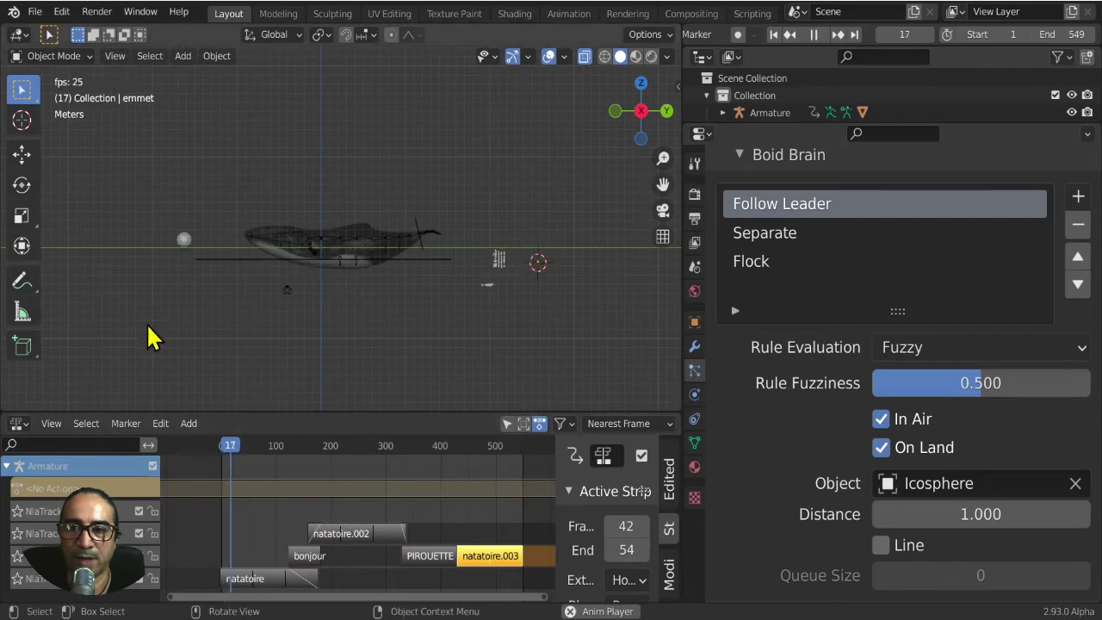
Move the Icosphere leader during playback to test how the flock responds.
left_click(181, 240)
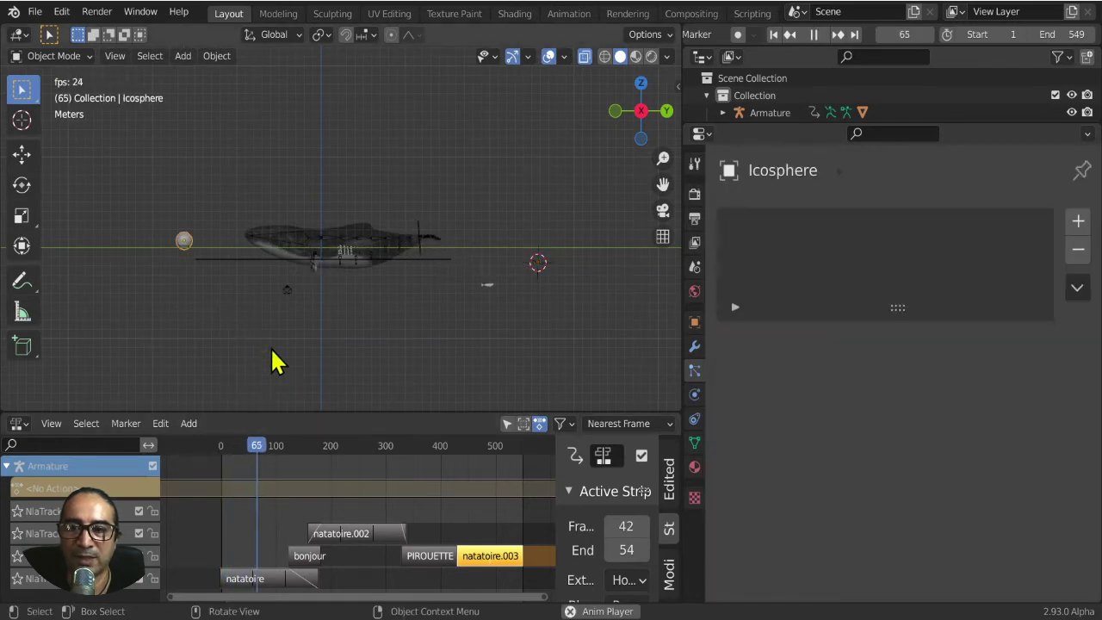
key("g")
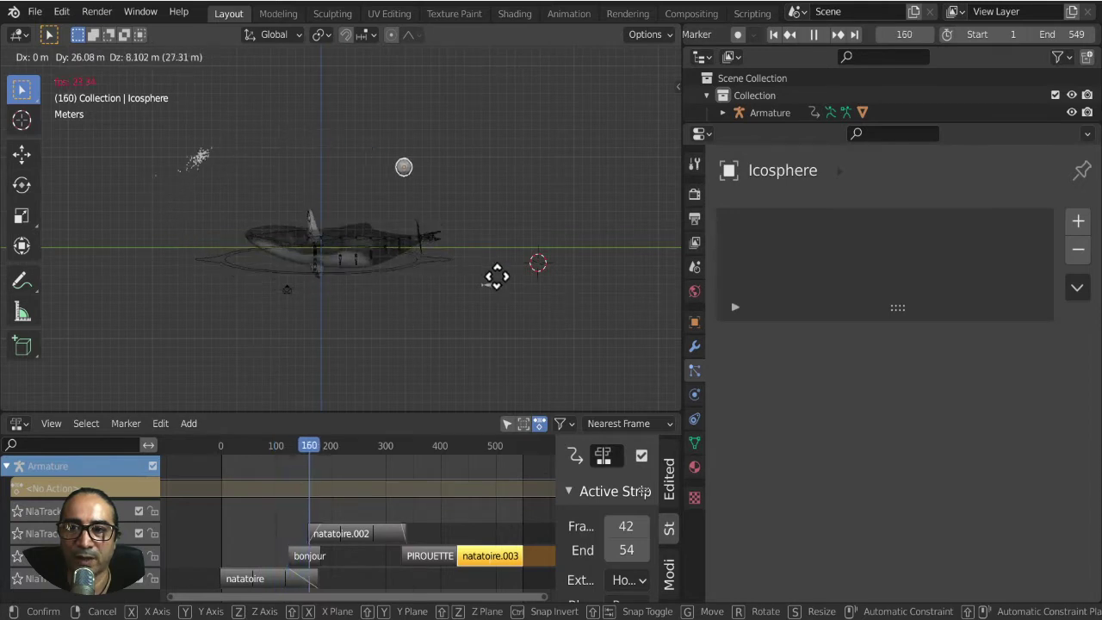
left_click(564, 383)
scroll(459, 218, "up", 3)
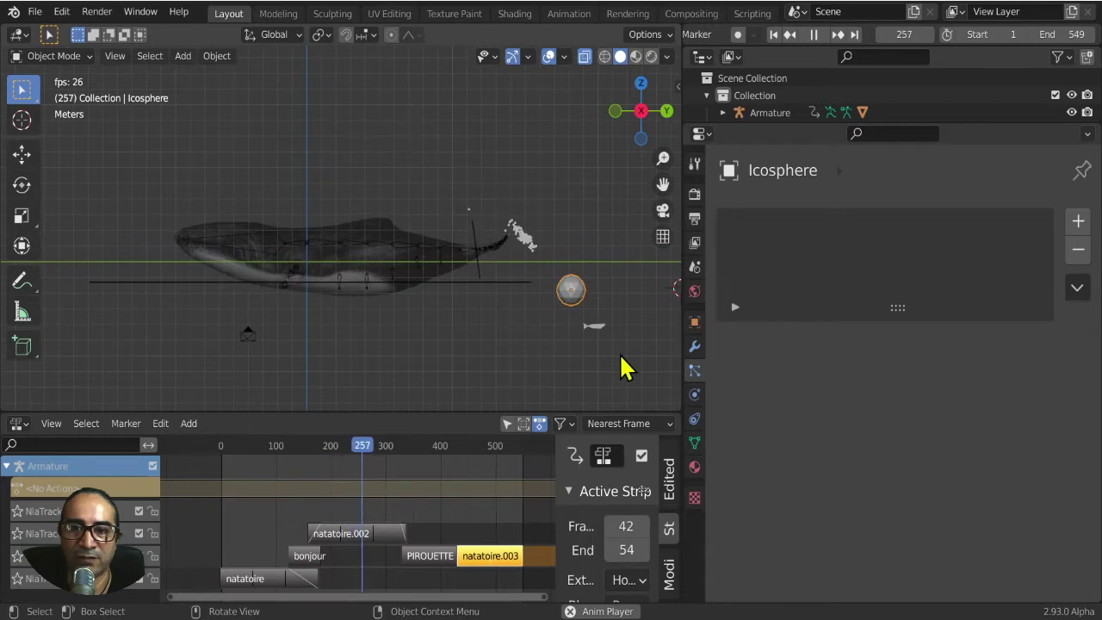
key("space")
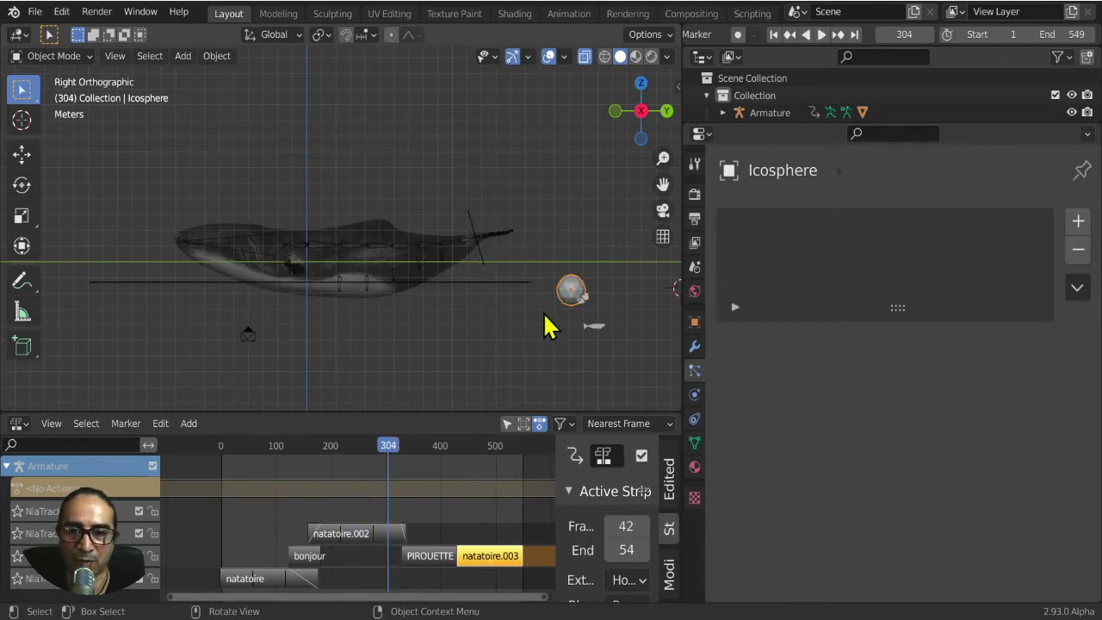
scroll(564, 310, "up", 1)
middle_click_drag(561, 320, 461, 288, "shift")
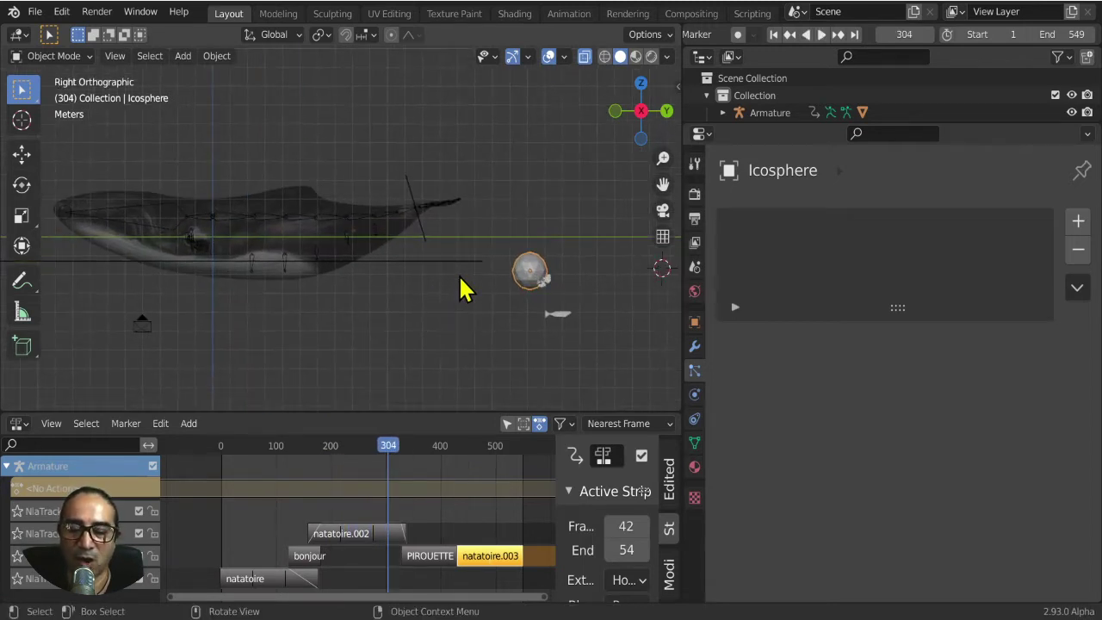
key("space")
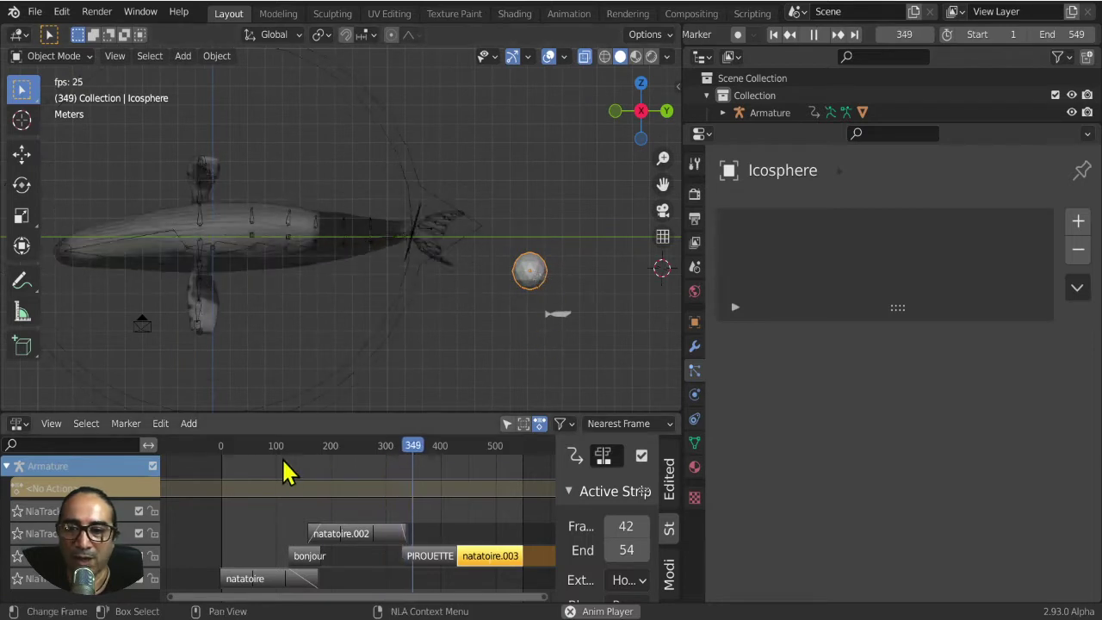
Rewind near the start, place the Icosphere just left of the whale's head, and stop playback.
left_click(226, 445)
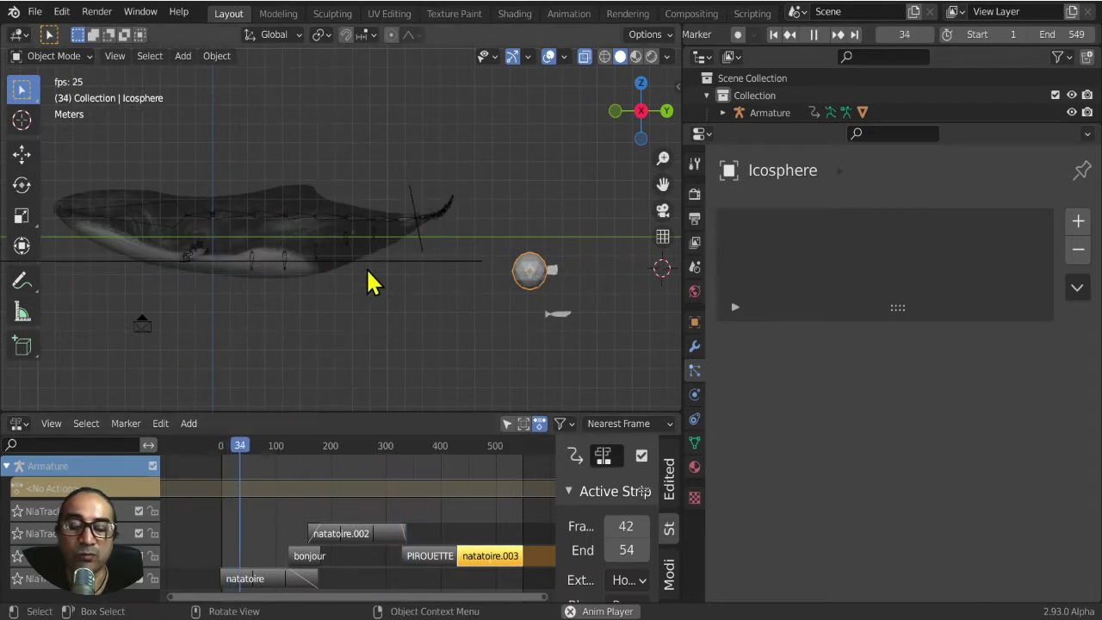
scroll(437, 290, "down", 3)
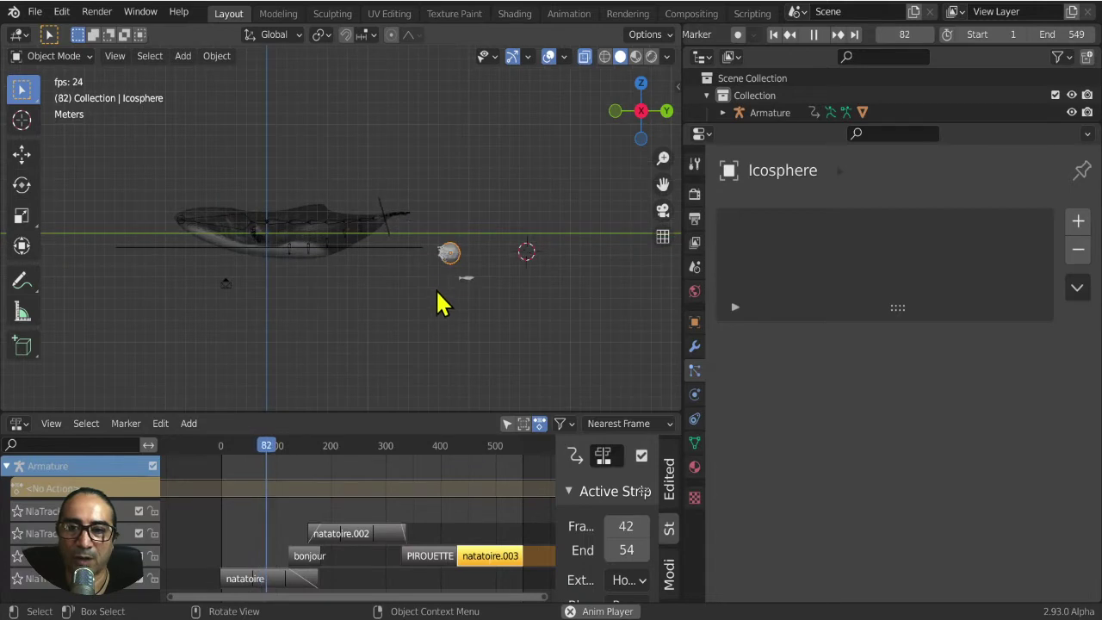
key("g")
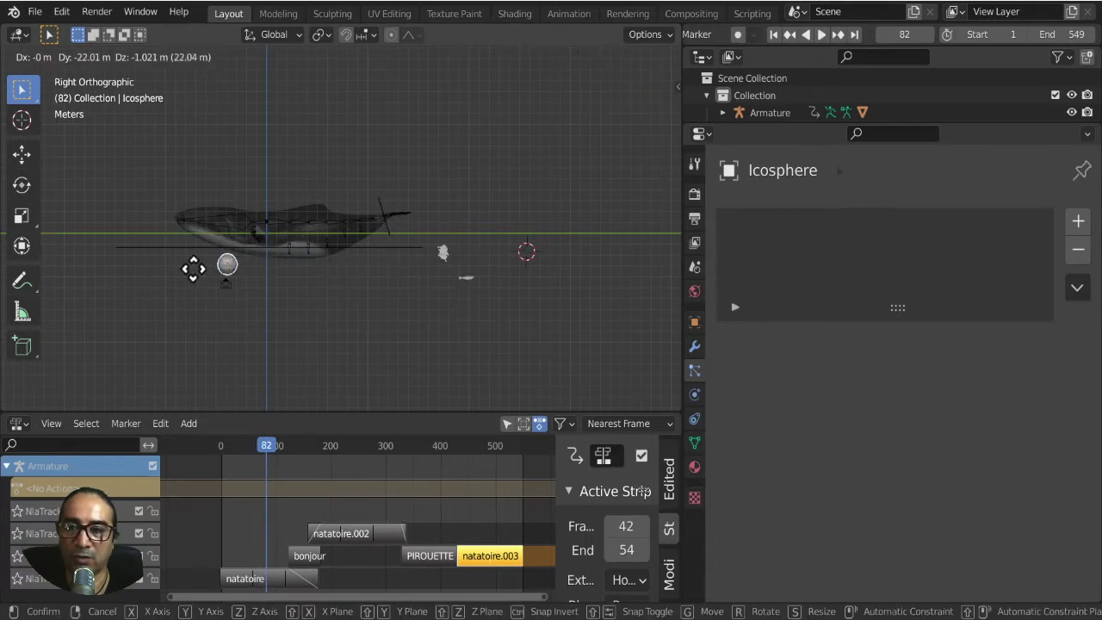
left_click(144, 220)
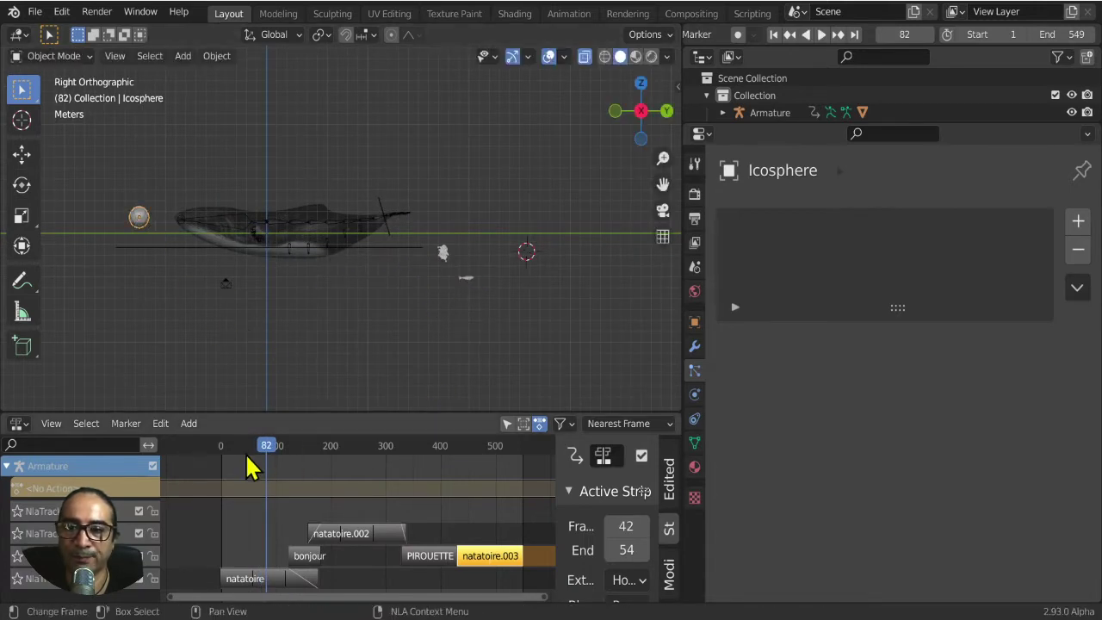
key("space")
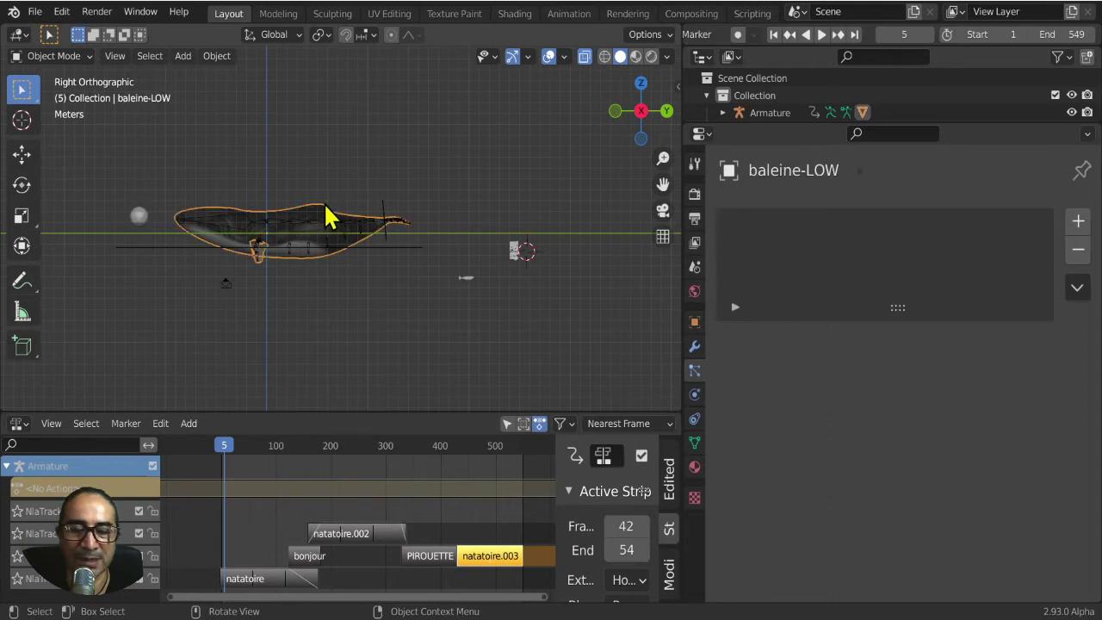
Give the whale baleine-LOW Collision physics.
left_click(694, 397)
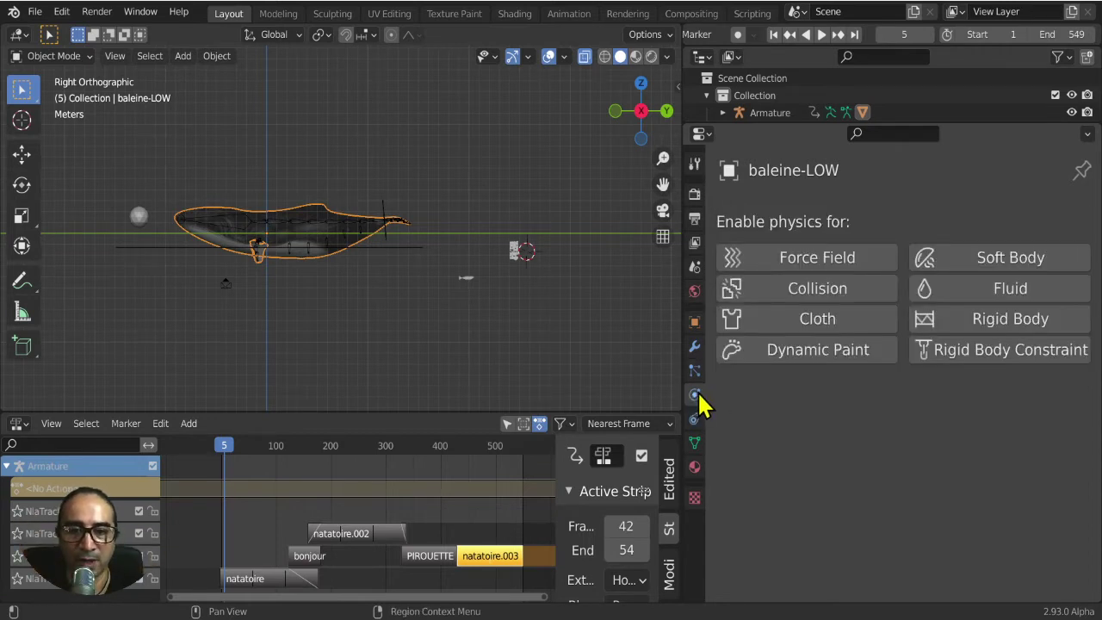
left_click(823, 293)
scroll(796, 418, "down", 2)
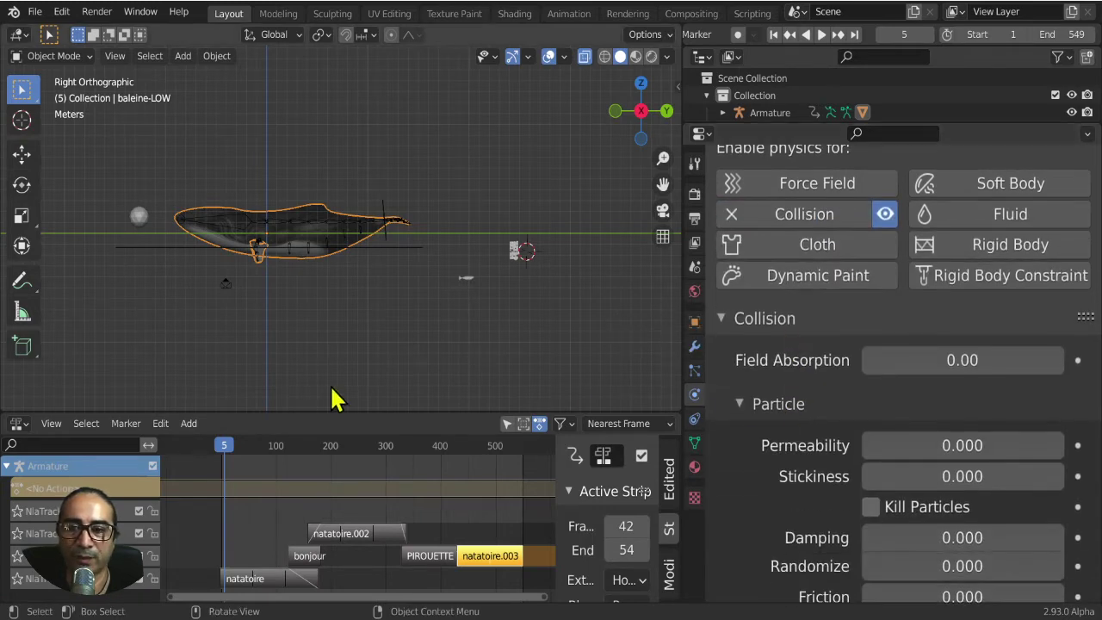
Rewind to frame 0, select the Icosphere and replay, orbiting to watch the flock around the whale.
key("Escape")
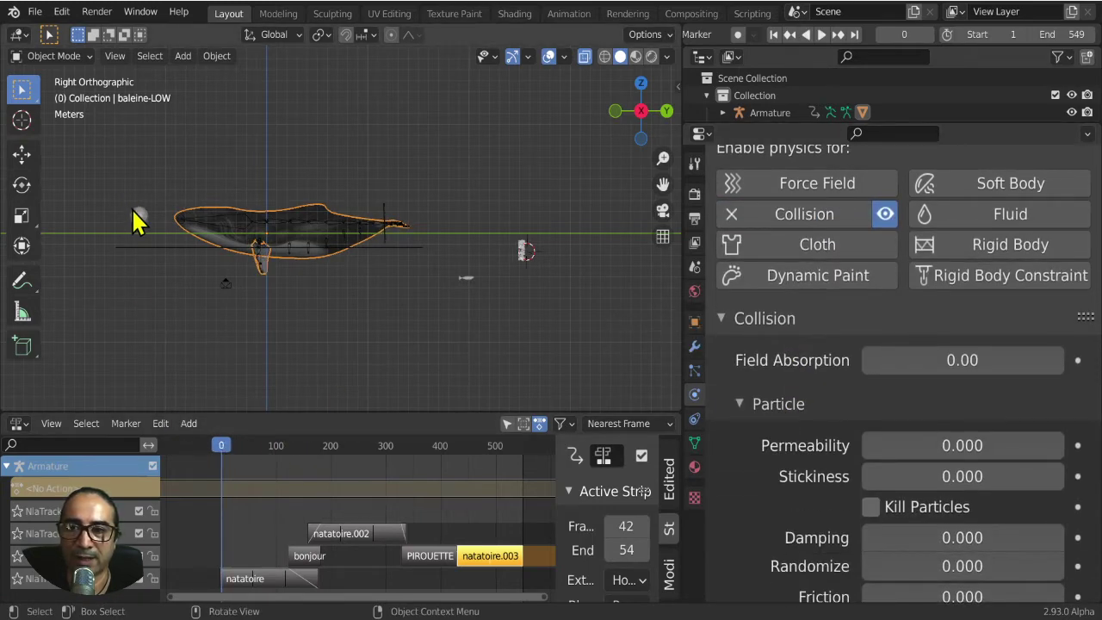
left_click(137, 222)
key("space")
mouse_move(401, 339)
middle_mouse_down()
mouse_move(465, 368)
mouse_move(376, 359)
middle_mouse_up()
mouse_move(345, 275)
middle_mouse_down()
mouse_move(305, 371)
mouse_move(312, 398)
mouse_move(324, 367)
mouse_move(413, 284)
mouse_move(435, 308)
mouse_move(182, 276)
middle_mouse_up()
Reposition the Icosphere leader during playback.
left_click(201, 285)
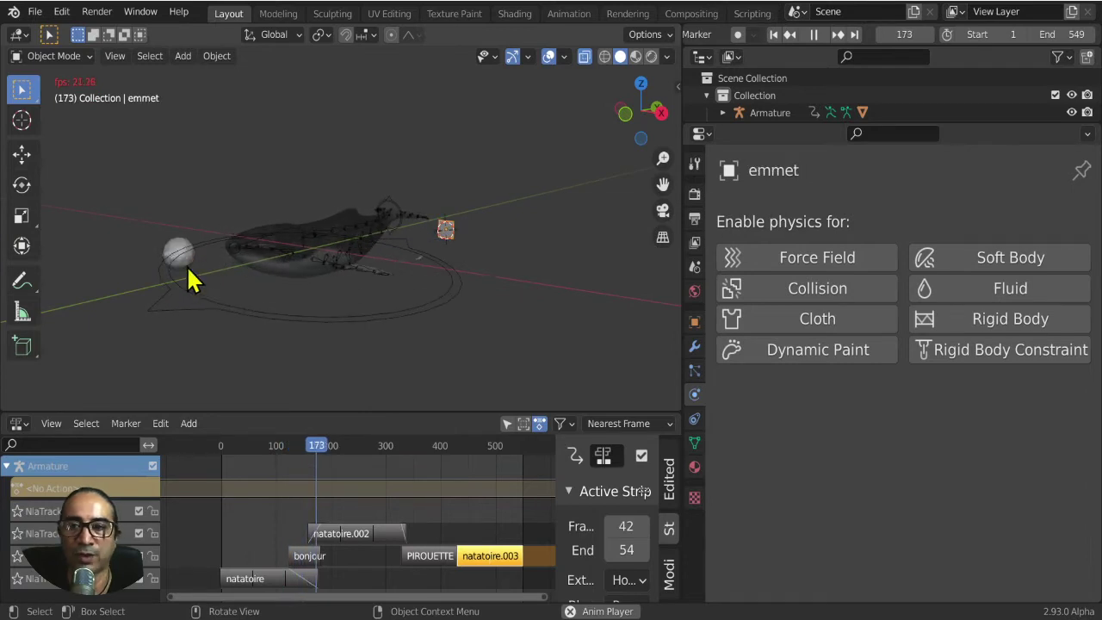
key("g")
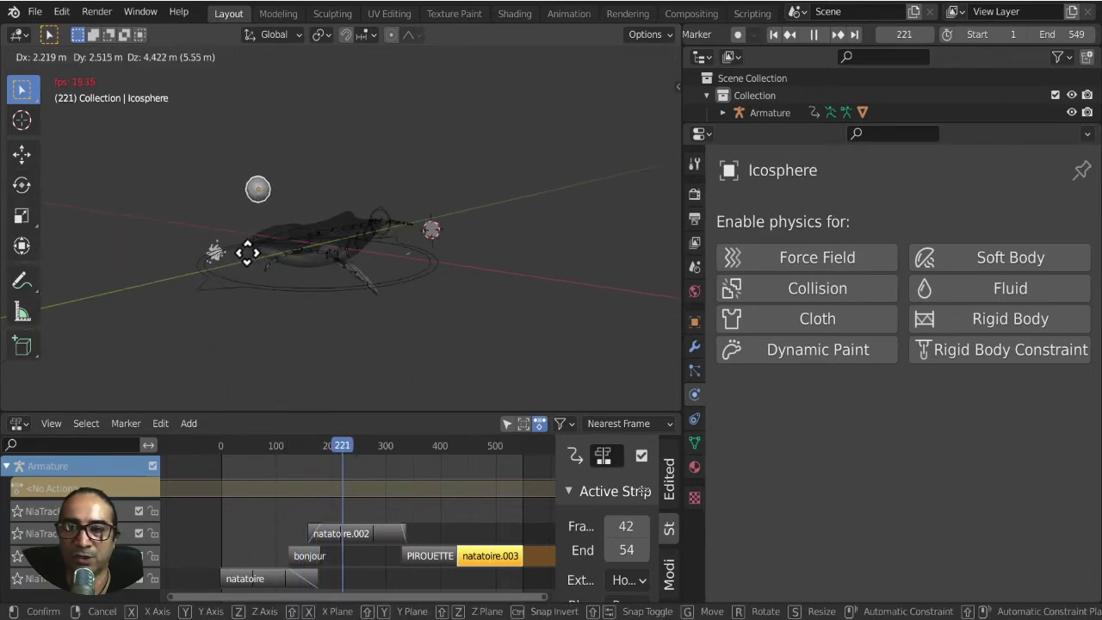
left_click(275, 271)
mouse_move(365, 313)
middle_mouse_down()
mouse_move(359, 322)
mouse_move(413, 370)
middle_mouse_up()
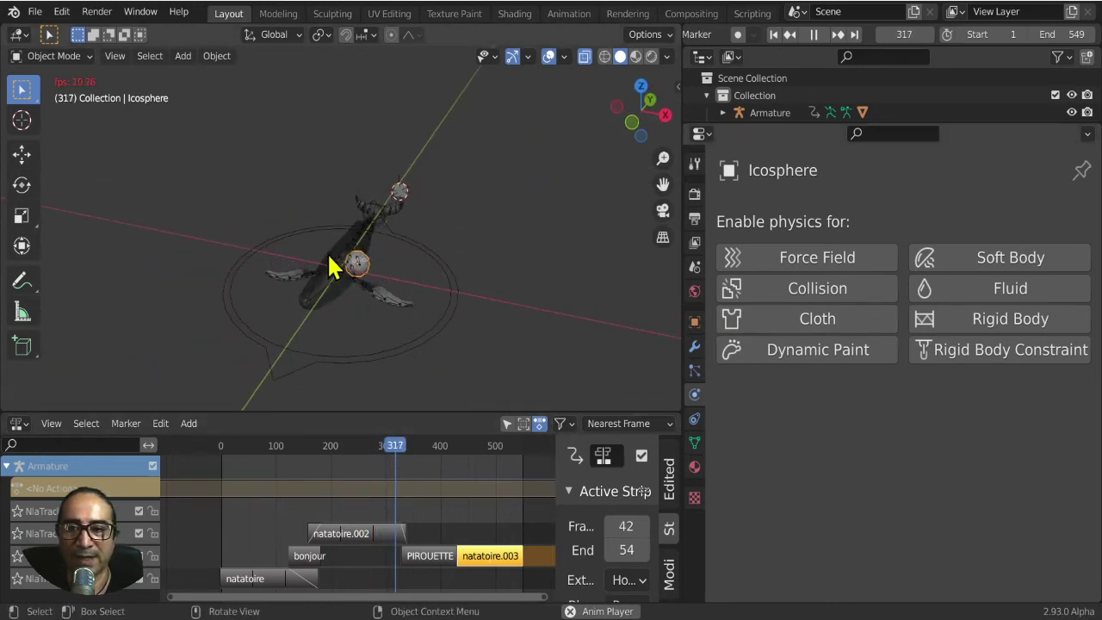
Select the emmet emitter and show its Boids particle settings.
left_click(406, 197, "shift")
middle_click_drag(509, 319, 401, 276)
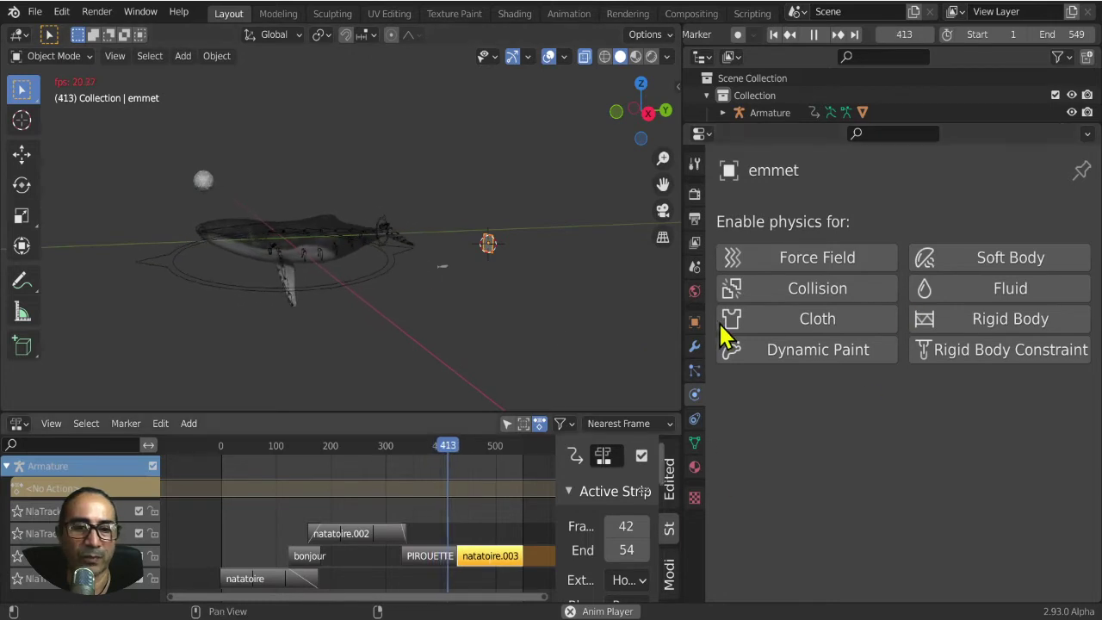
left_click(695, 370)
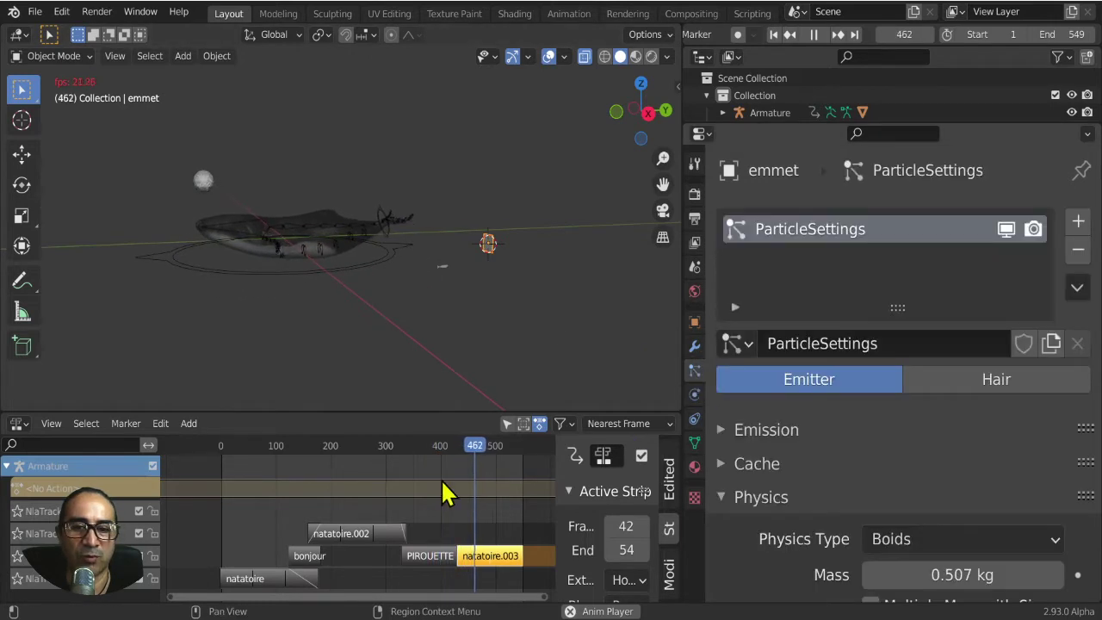
Stop playback and lower Max Air Speed from 10.000 to 5.300, with Min Air Speed at 0.243.
key("space")
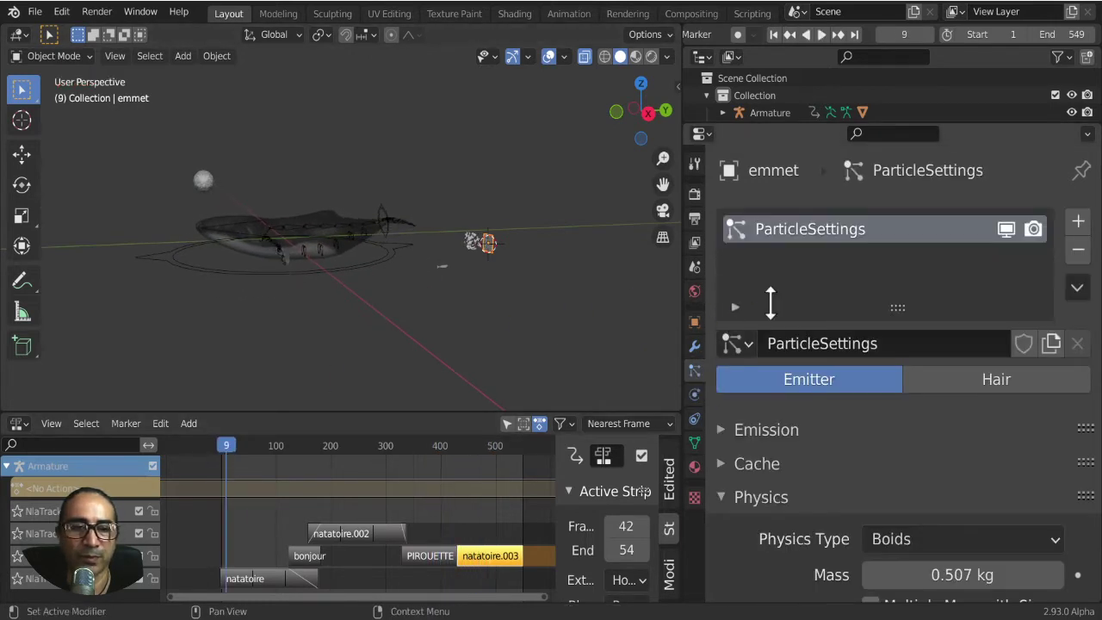
scroll(816, 442, "down", 5)
scroll(816, 442, "down", 6)
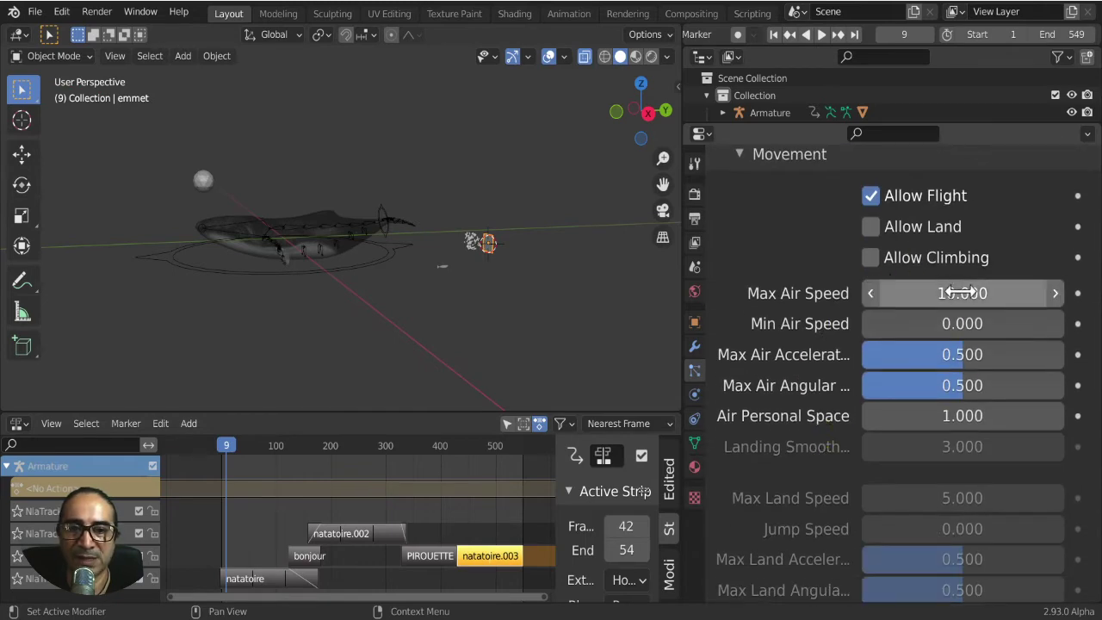
scroll(629, 291, "up", 2)
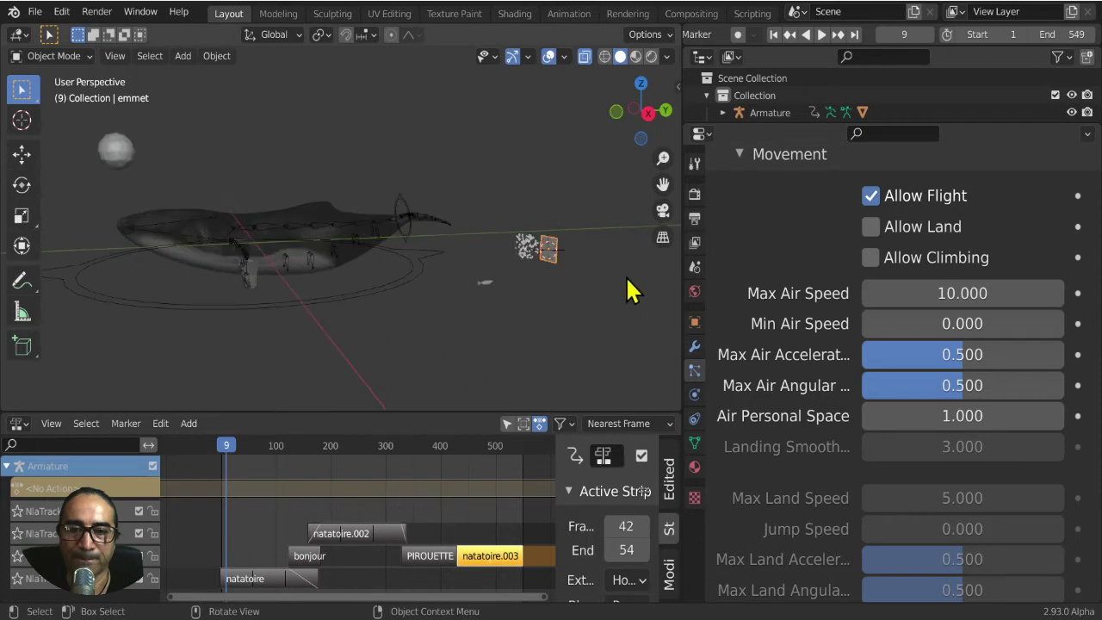
mouse_move(628, 291)
middle_mouse_down()
mouse_move(548, 297)
mouse_move(521, 285)
middle_mouse_up()
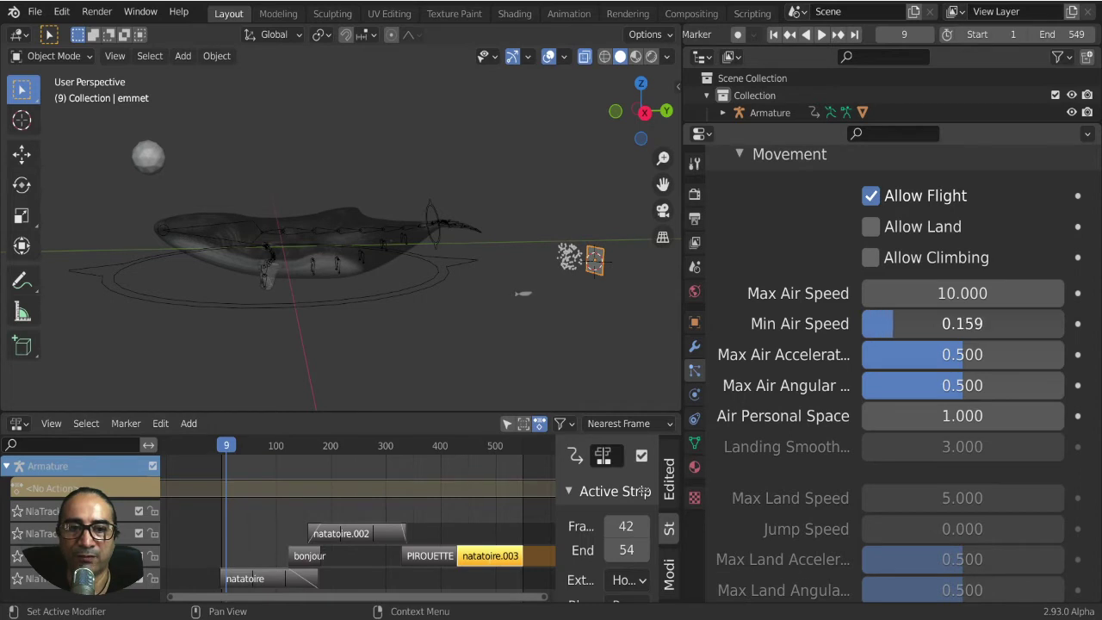
left_click_drag(893, 293, 861, 293)
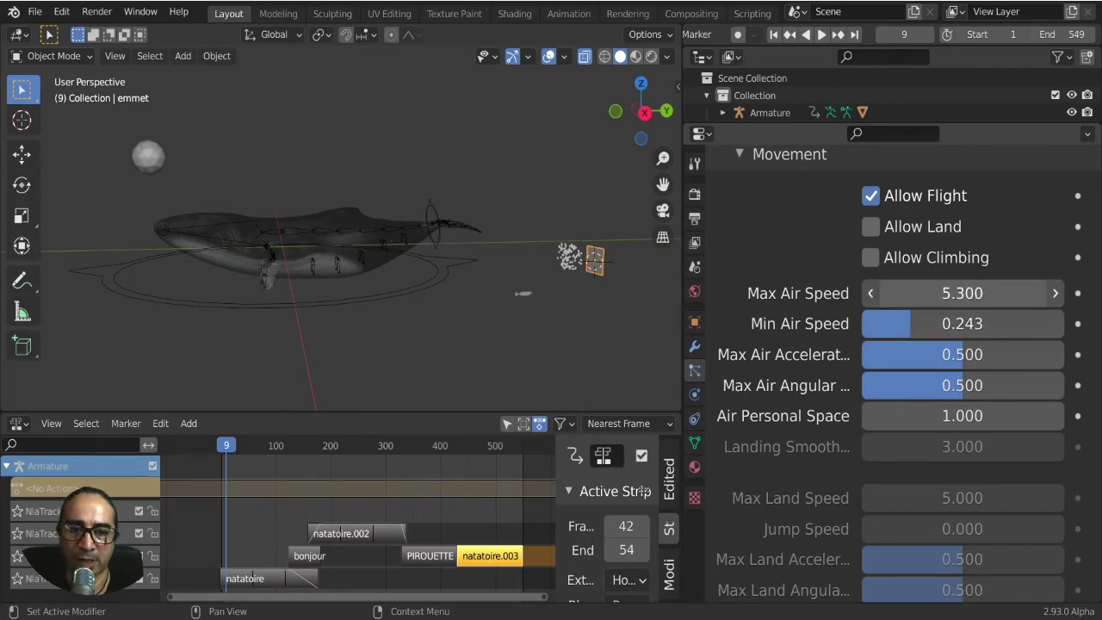
Play the flock animation from the start and orbit closer to watch it.
key("space")
left_click(207, 461)
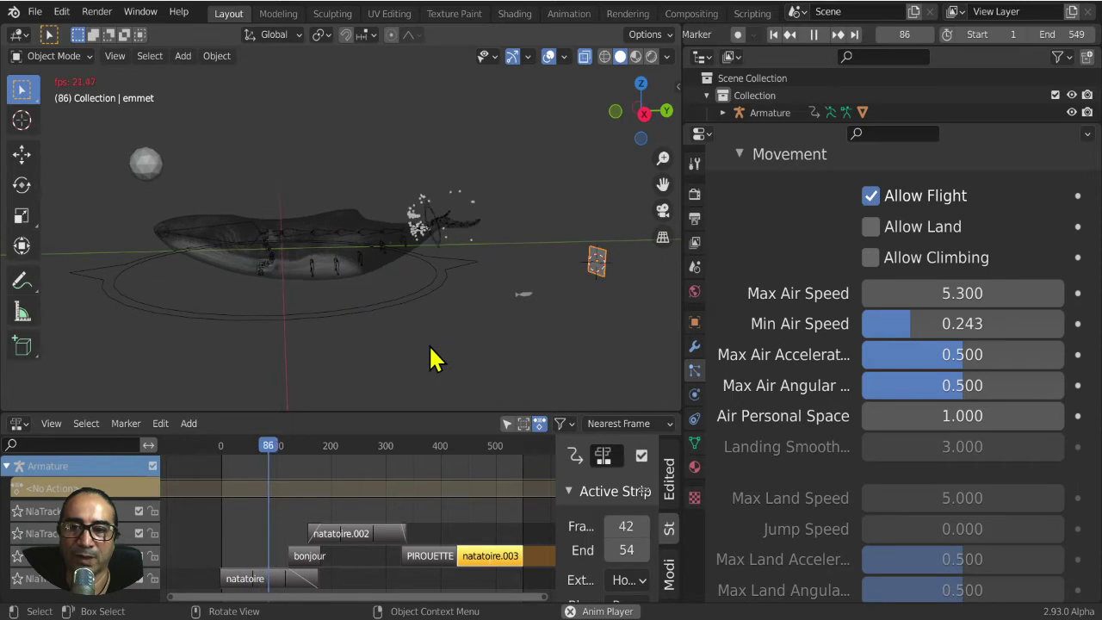
mouse_move(431, 357)
middle_mouse_down()
mouse_move(431, 233)
mouse_move(442, 266)
mouse_move(484, 253)
mouse_move(409, 189)
middle_mouse_up()
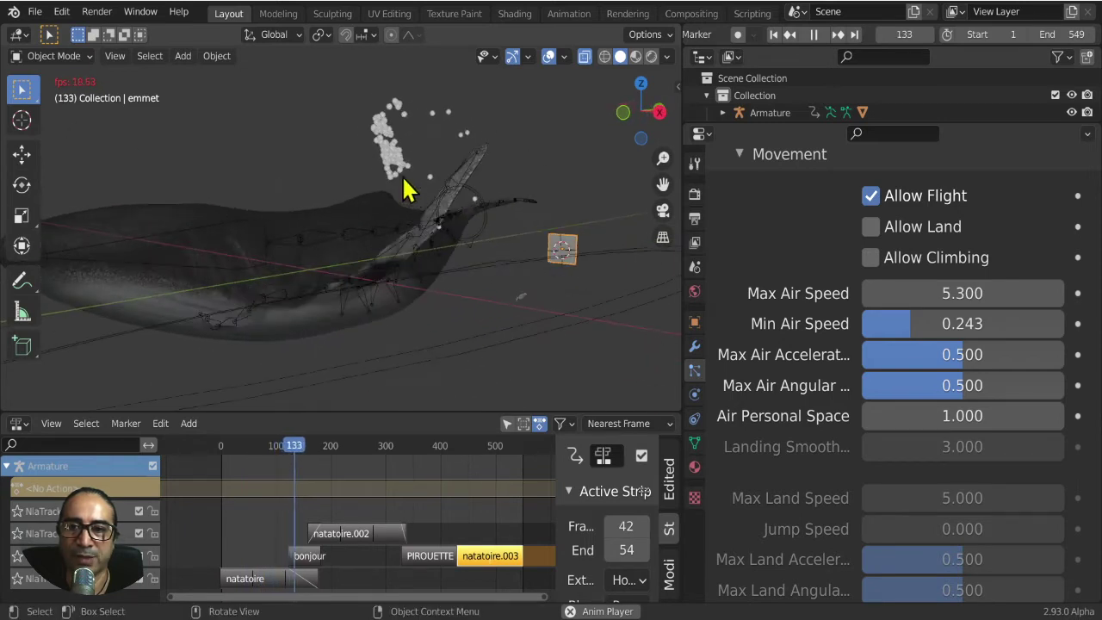
scroll(362, 219, "down", 3)
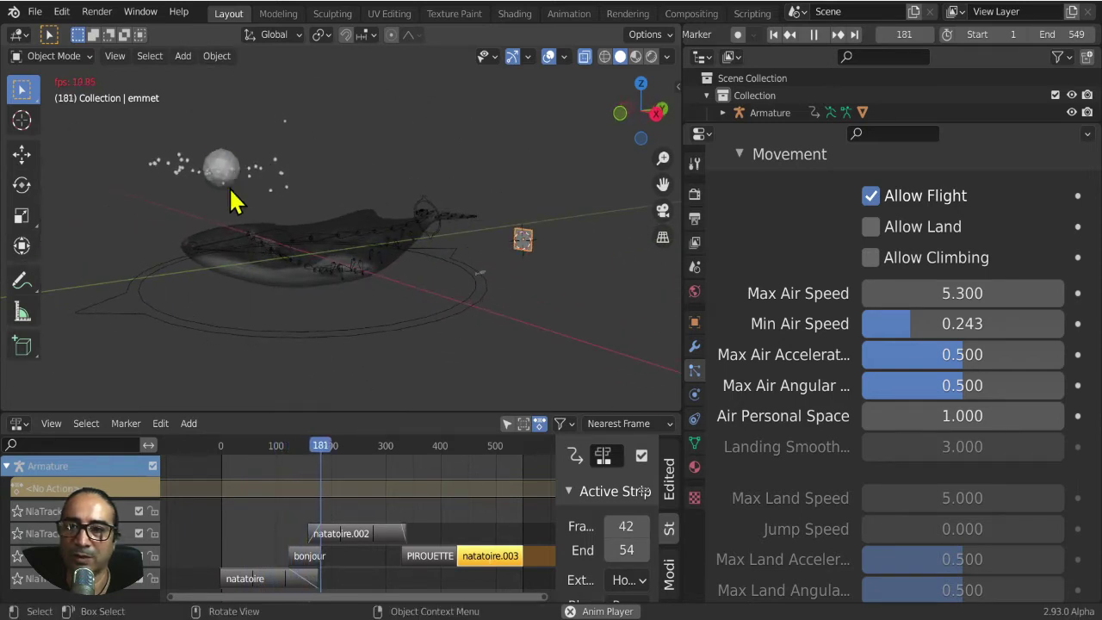
Move the Icosphere leader several times during playback, leaving it left of the whale, then stop.
left_click(229, 189)
key("g")
left_click(465, 202)
mouse_move(464, 202)
middle_mouse_down()
mouse_move(314, 306)
mouse_move(337, 327)
middle_mouse_up()
key("g")
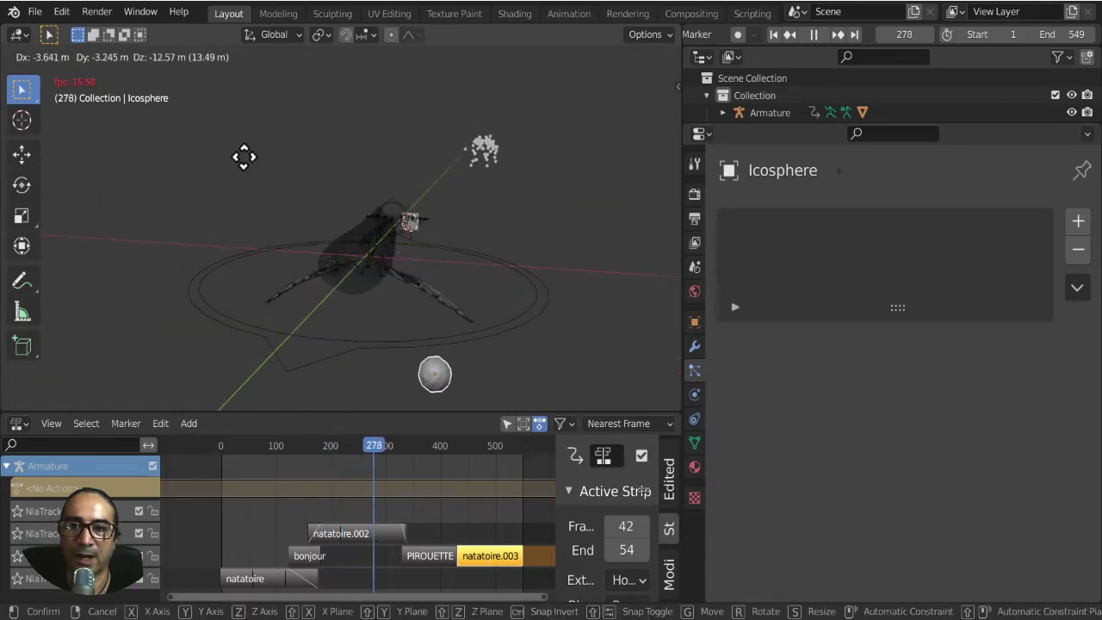
left_click(243, 156)
middle_click_drag(418, 300, 327, 288)
key("g")
left_click(170, 190)
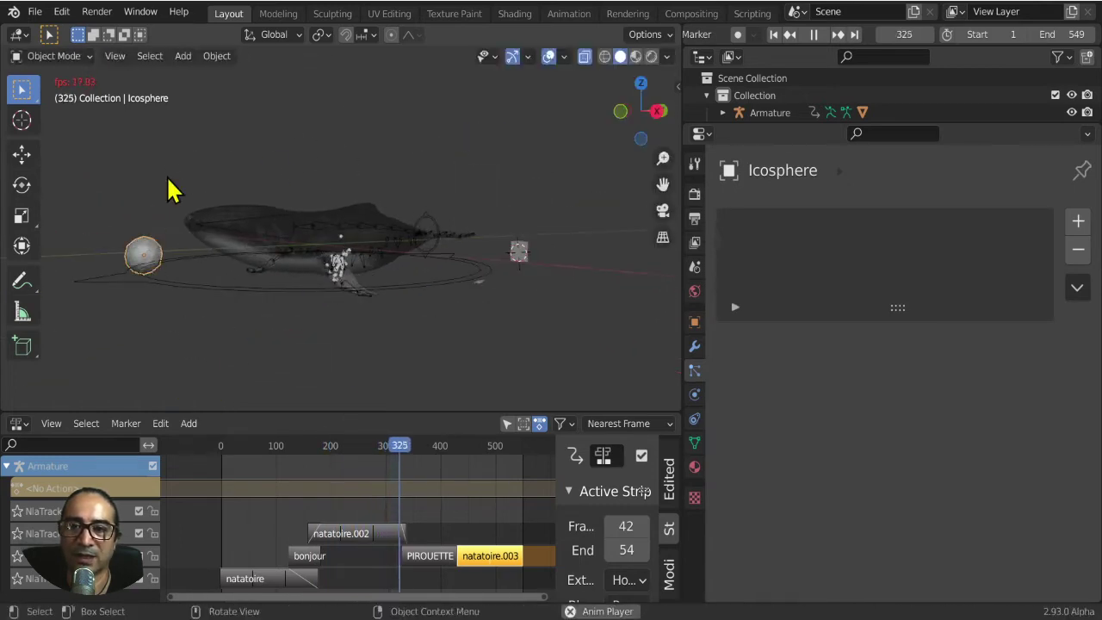
mouse_move(170, 189)
middle_mouse_down()
mouse_move(295, 332)
mouse_move(256, 320)
mouse_move(278, 298)
mouse_move(338, 298)
middle_mouse_up()
key("space")
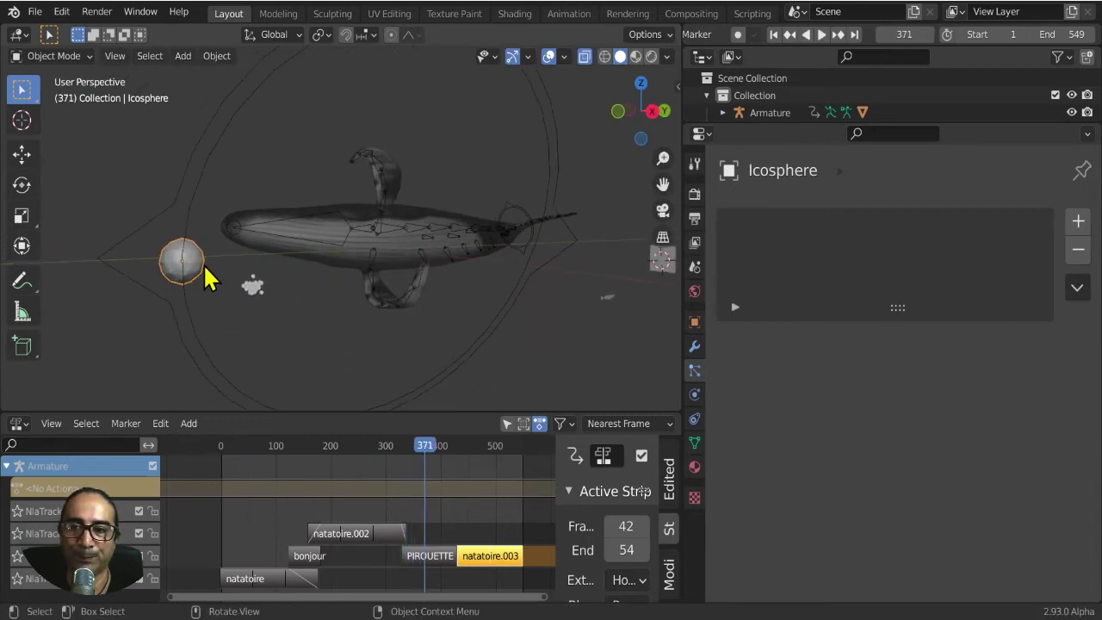
Select the emmet emitter to show its Boids movement settings again.
left_click(660, 265)
middle_click_drag(659, 268, 538, 275)
scroll(745, 410, "down", 2)
Set emmet's Max Air Acceleration to 0.302 and Max Air Angular Velocity to 0.130.
scroll(746, 403, "down", 6)
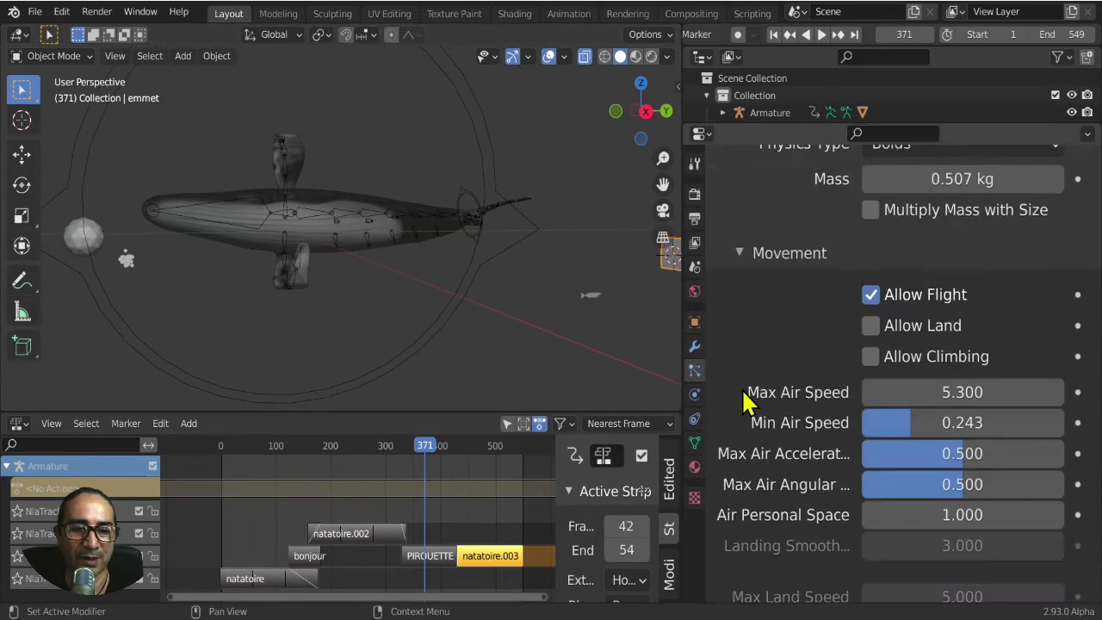
scroll(809, 405, "down", 3)
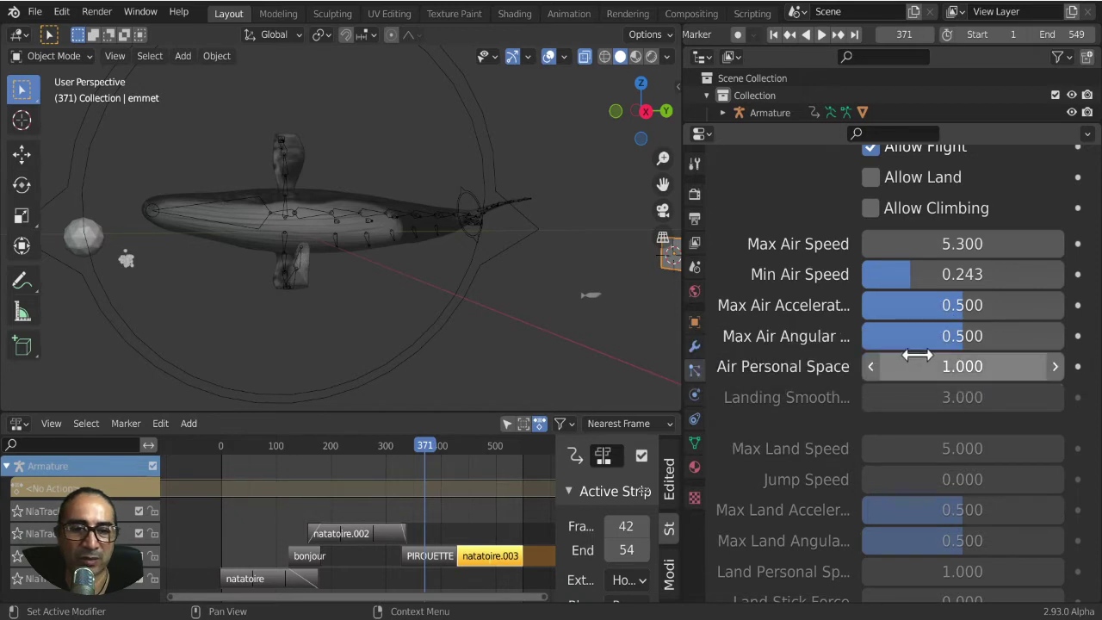
scroll(917, 355, "down", 1)
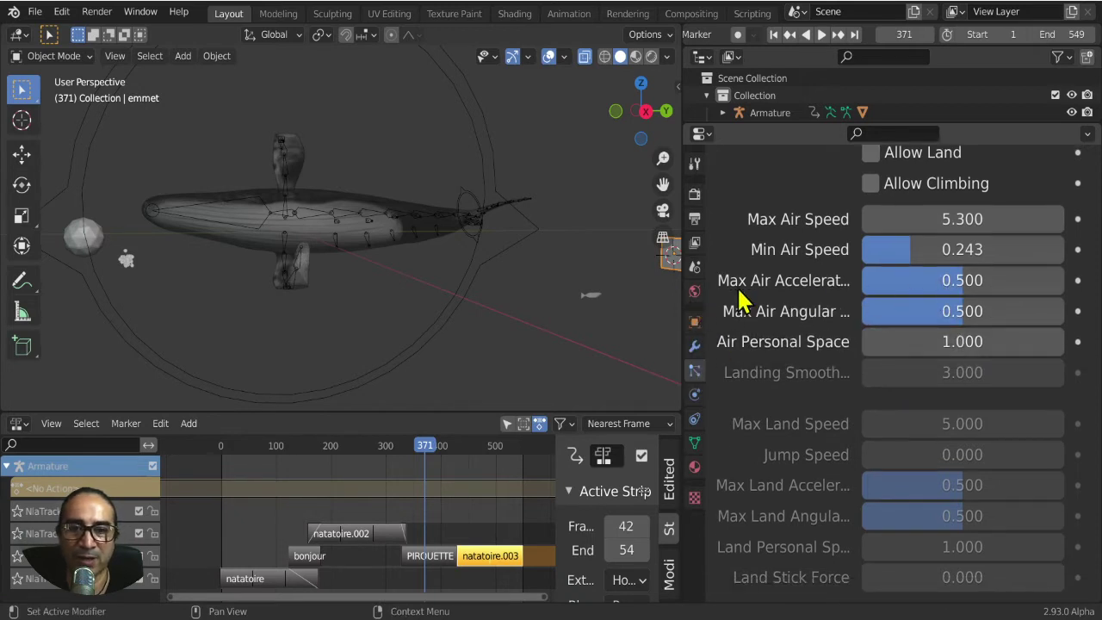
mouse_move(682, 276)
left_mouse_down()
mouse_move(574, 272)
mouse_move(588, 272)
left_mouse_up()
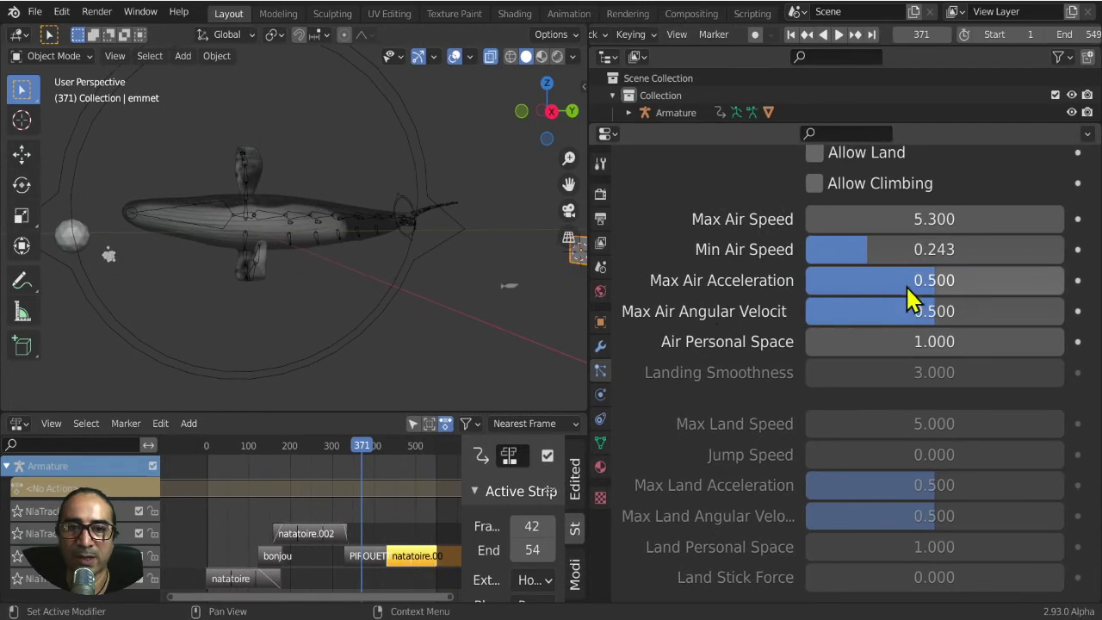
left_click_drag(933, 278, 930, 278)
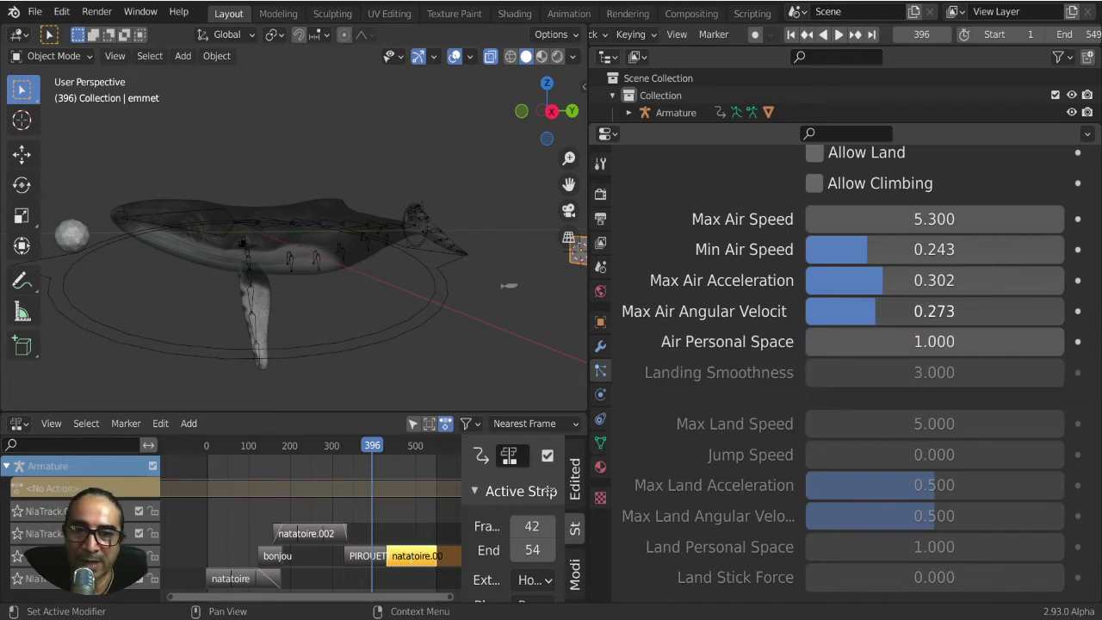
left_click_drag(770, 311, 758, 311)
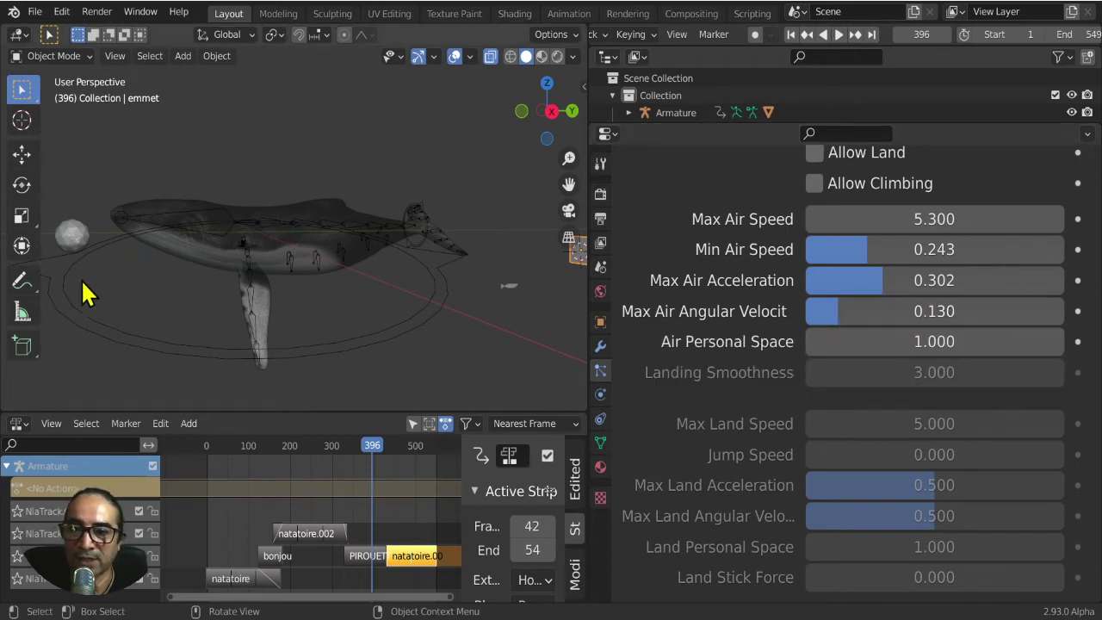
key("space")
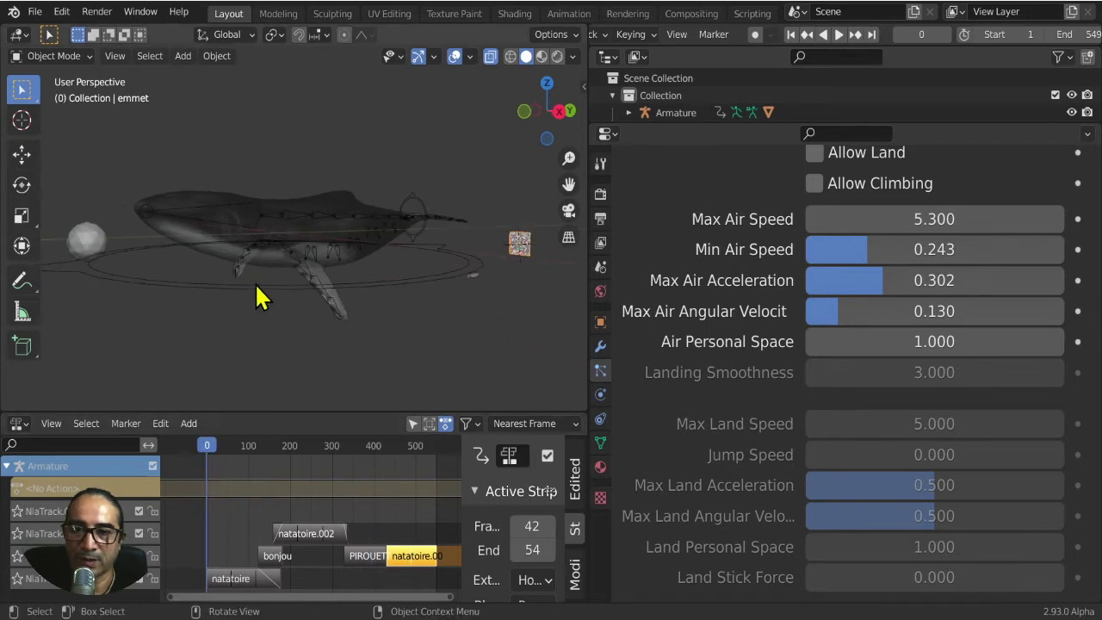
Select the Icosphere leader and move it twice with G to a spot above the whale.
left_click(102, 251)
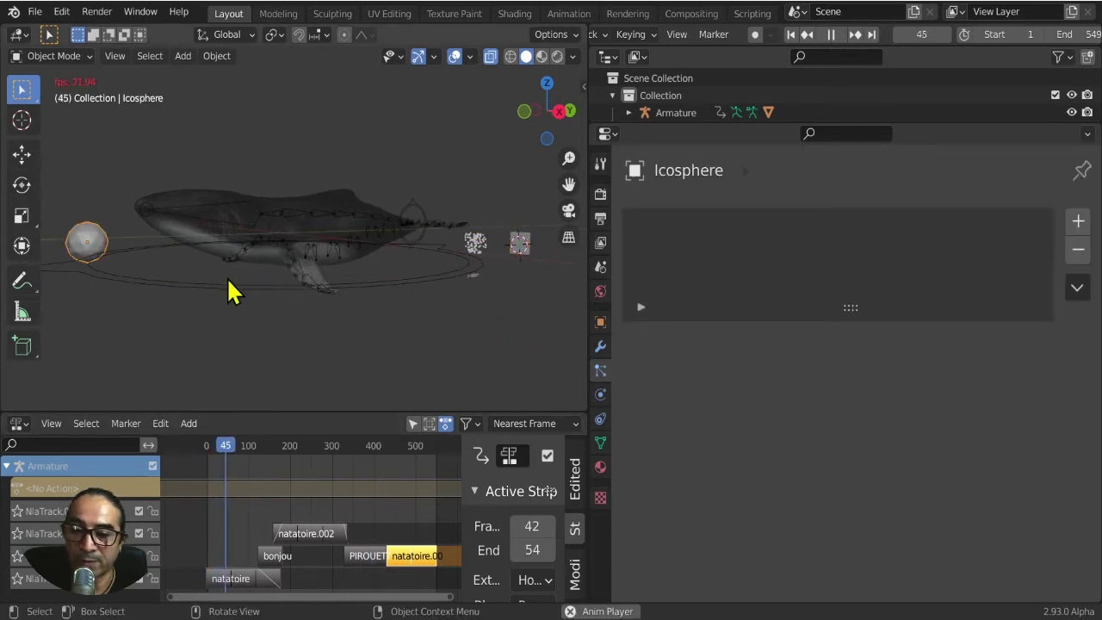
middle_click_drag(247, 295, 310, 308)
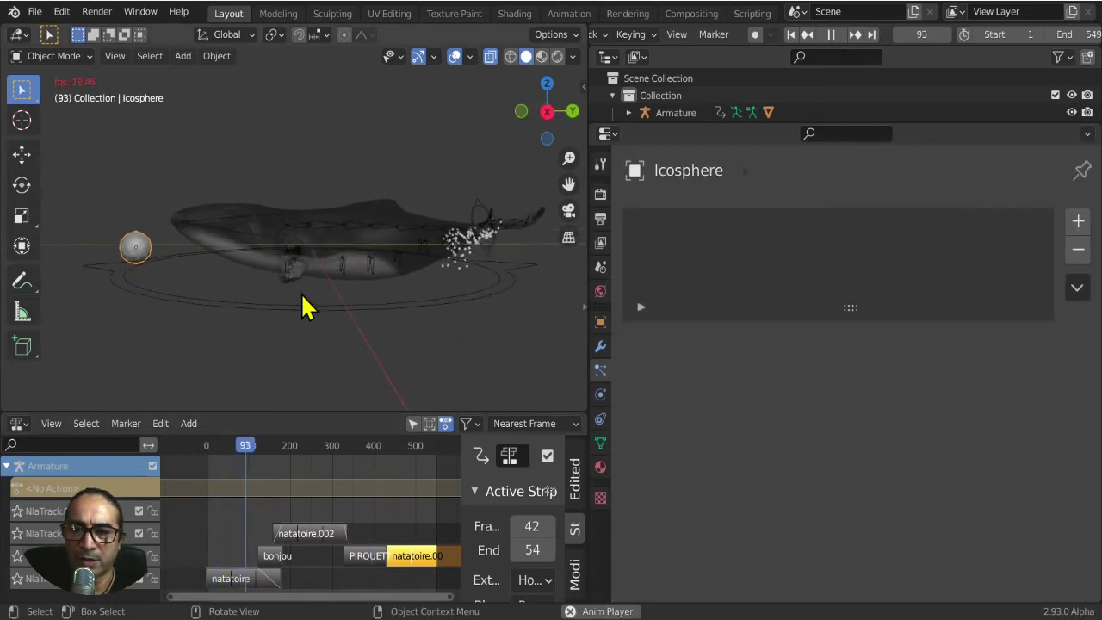
key("g")
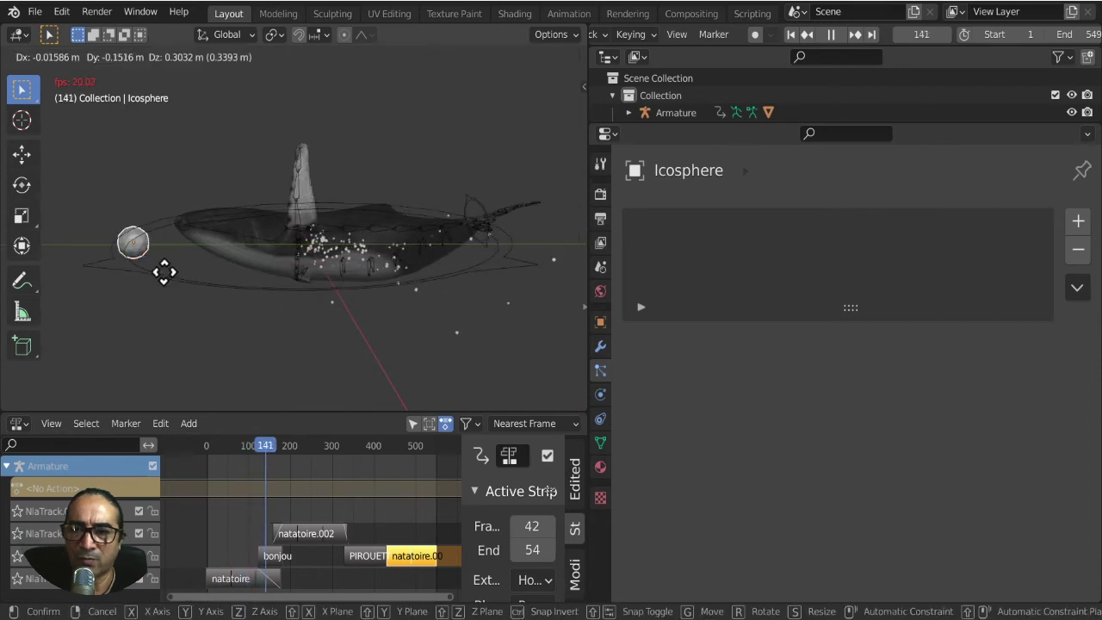
left_click(373, 143)
scroll(258, 185, "down", 2)
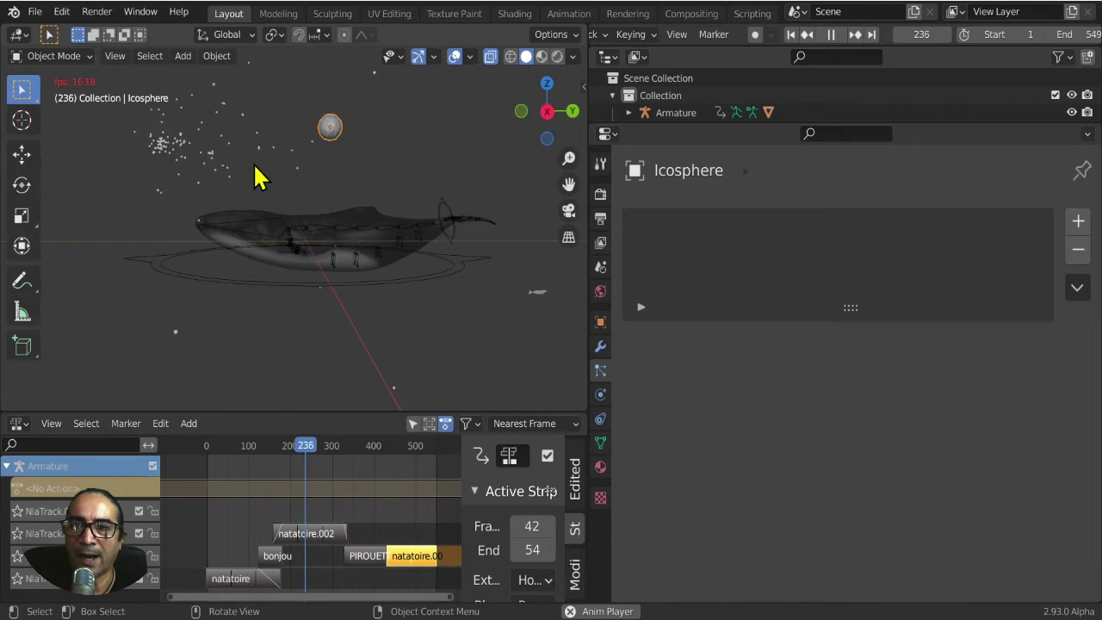
key("g")
left_click(427, 207)
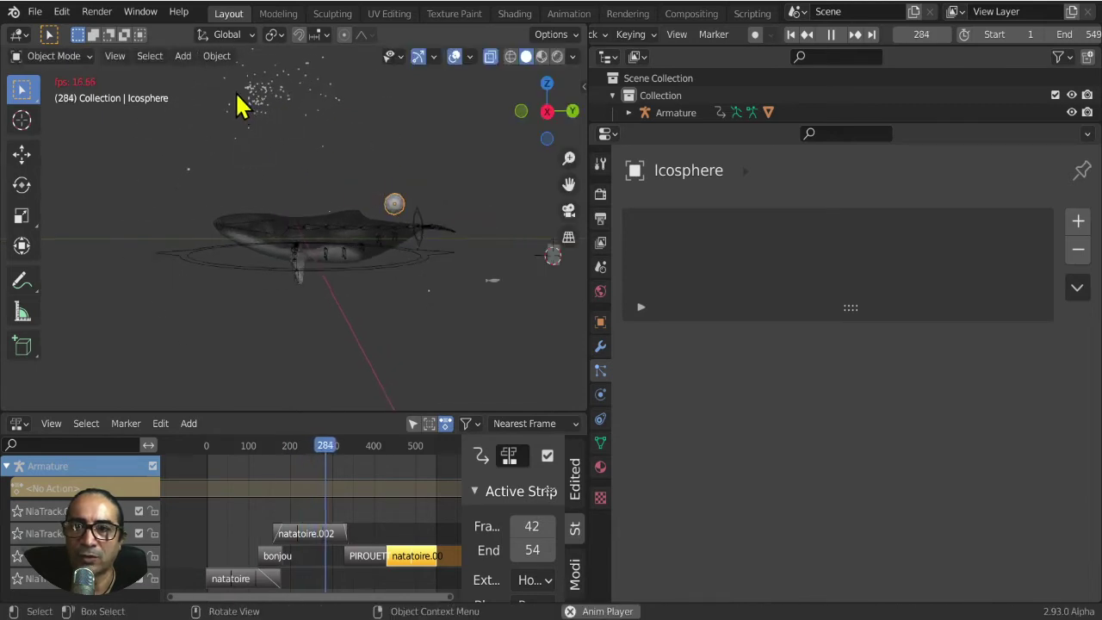
mouse_move(342, 148)
middle_mouse_down()
mouse_move(374, 197)
mouse_move(388, 190)
middle_mouse_up()
Raise emmet's boid Air Personal Space to 6.700 and rewind the animation to frame 0.
left_click(396, 168)
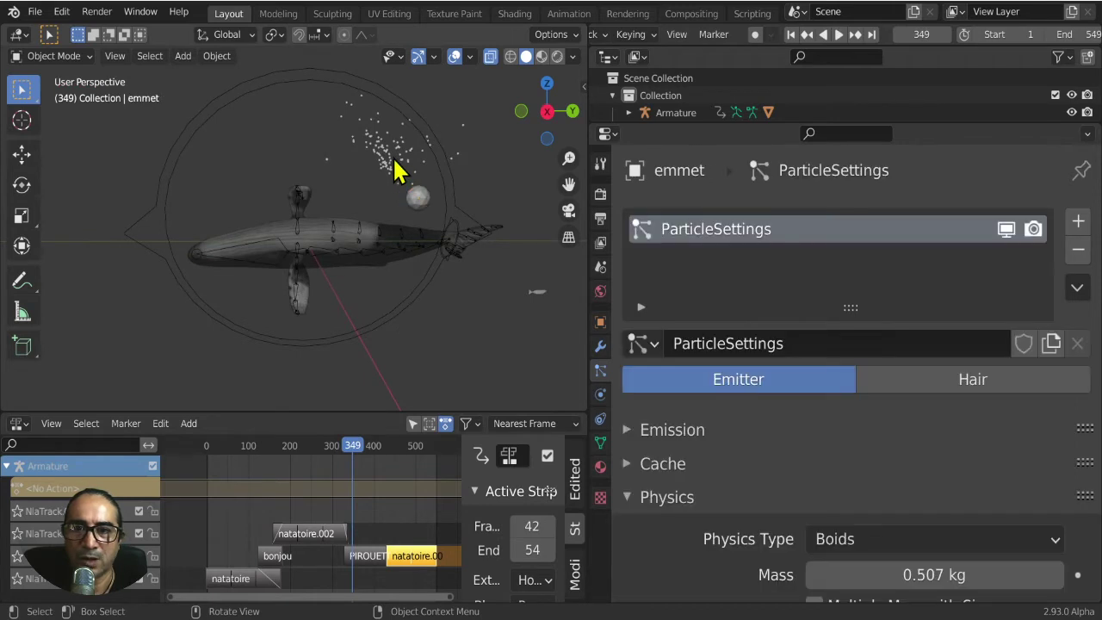
middle_click_drag(426, 277, 382, 207, "shift")
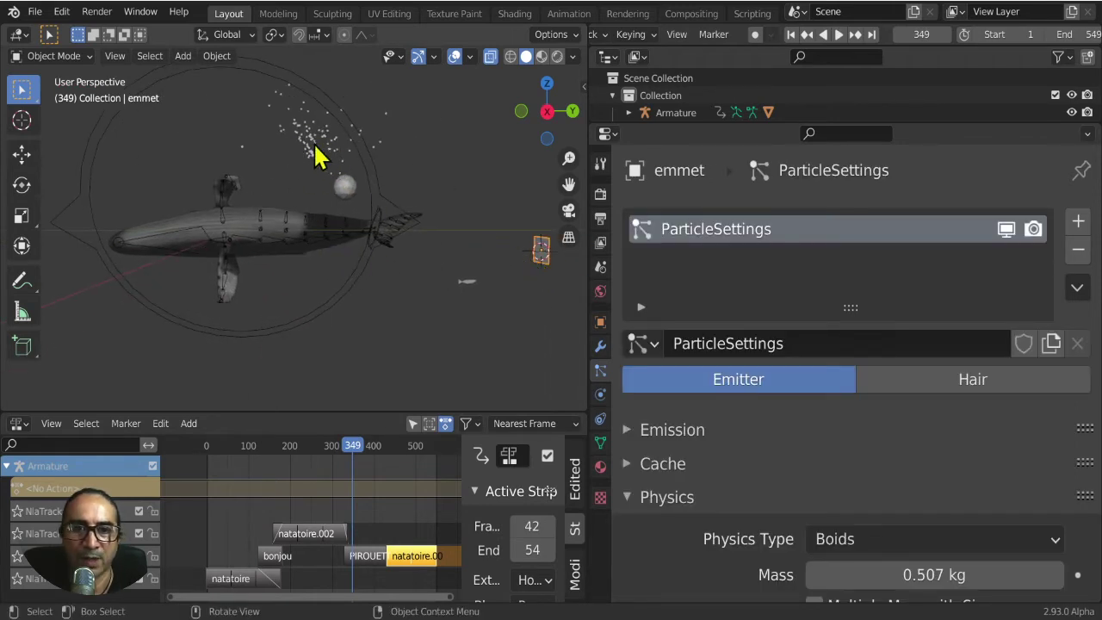
scroll(806, 386, "down", 4)
scroll(767, 359, "down", 4)
scroll(767, 359, "down", 7)
scroll(767, 359, "down", 2)
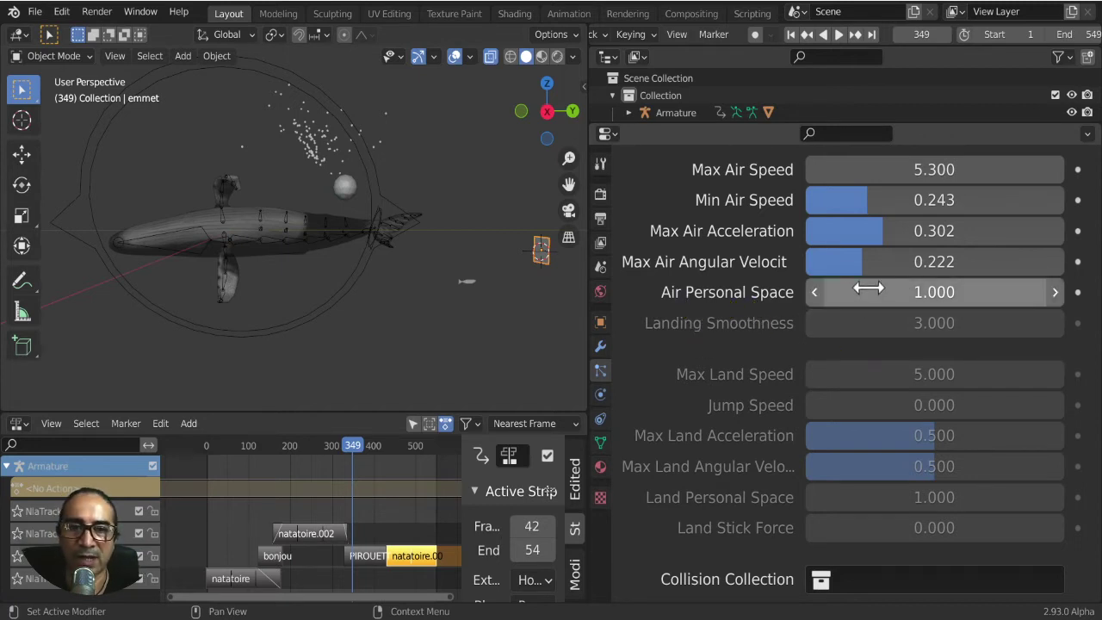
left_click_drag(812, 292, 861, 292)
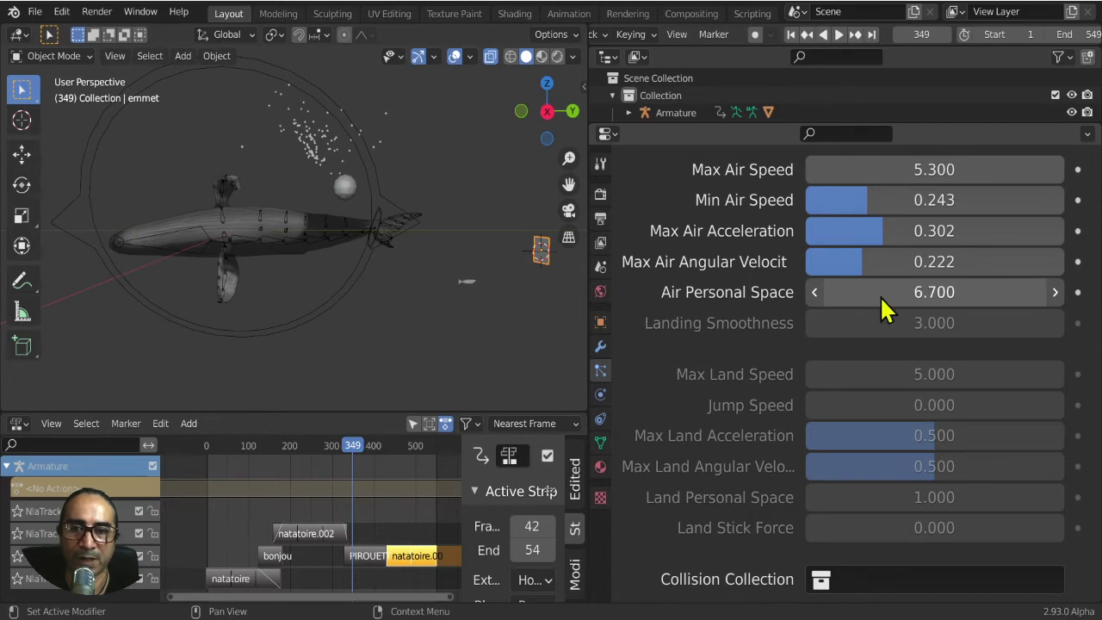
left_click(207, 445)
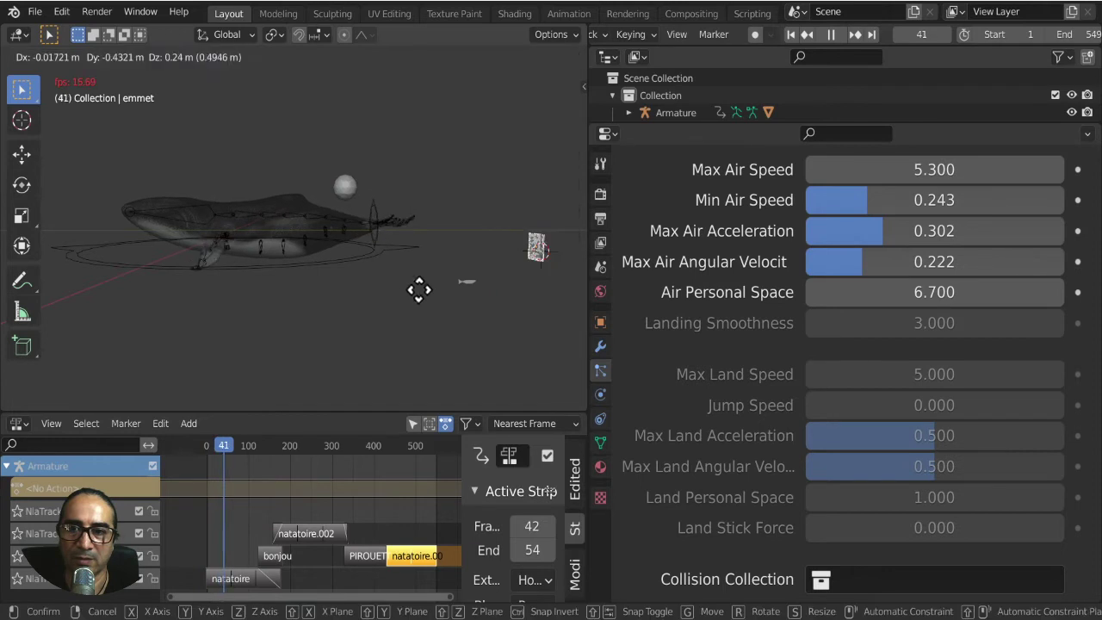
Move the Icosphere leader to a new lower position, then reselect it after orbiting.
left_click(343, 191)
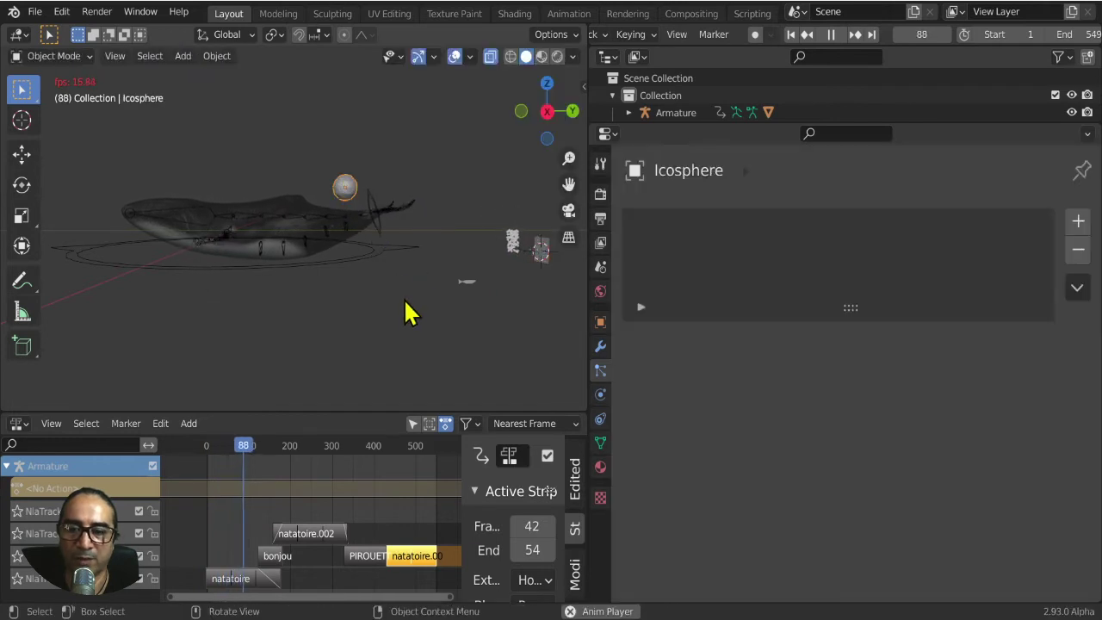
key("g")
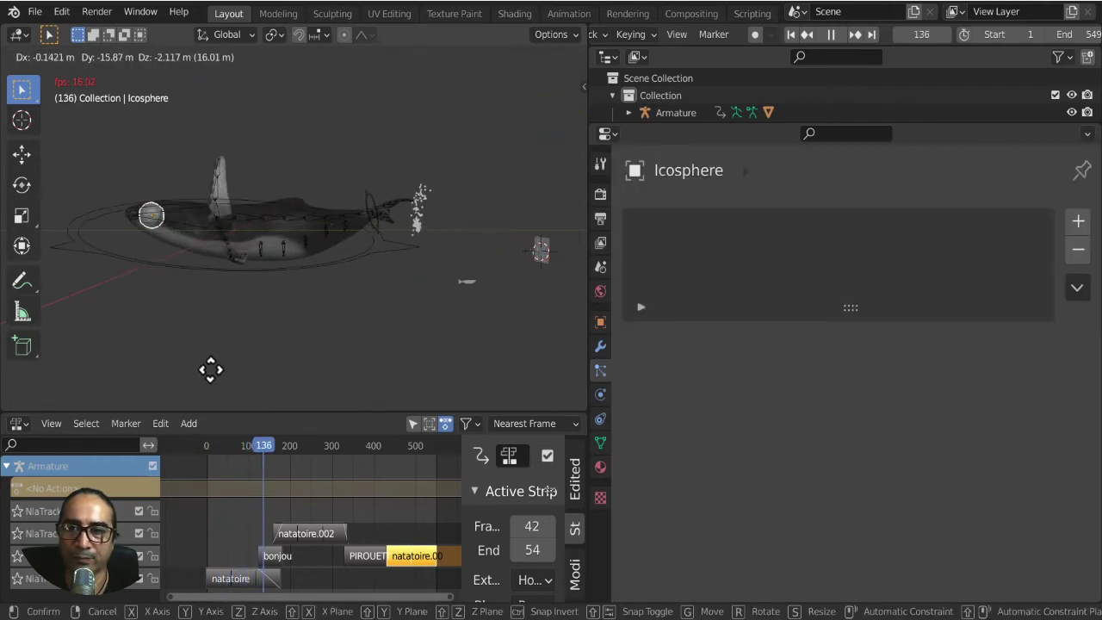
left_click(237, 52)
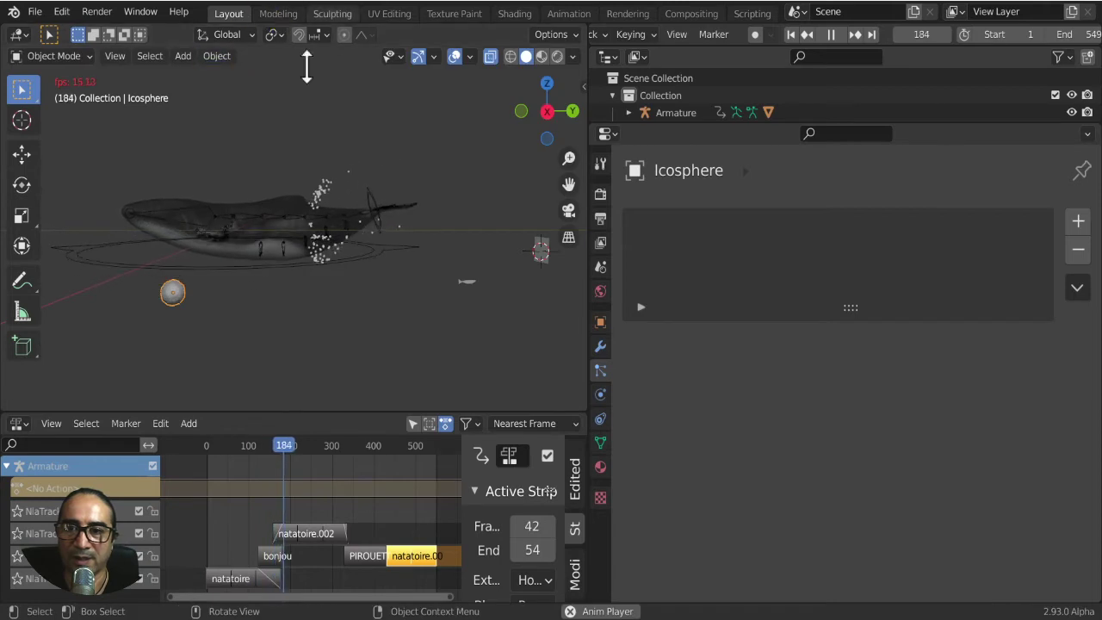
mouse_move(172, 298)
middle_mouse_down()
mouse_move(221, 304)
mouse_move(197, 323)
middle_mouse_up()
left_click(197, 316)
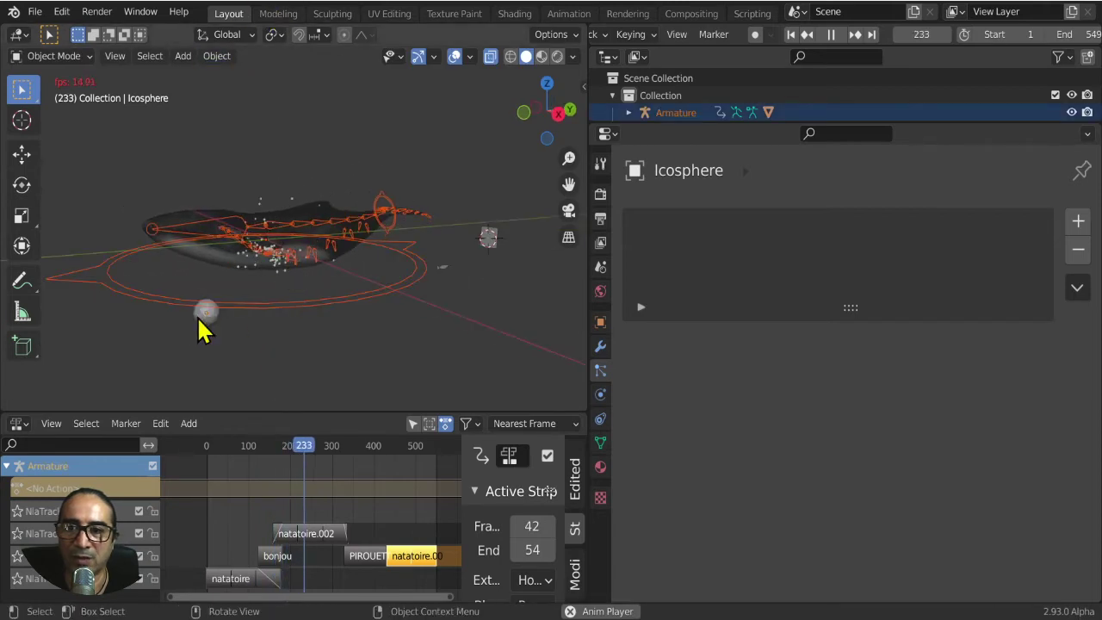
left_click(197, 316)
Move the Icosphere up-left of the whale, then shift it again.
key("g")
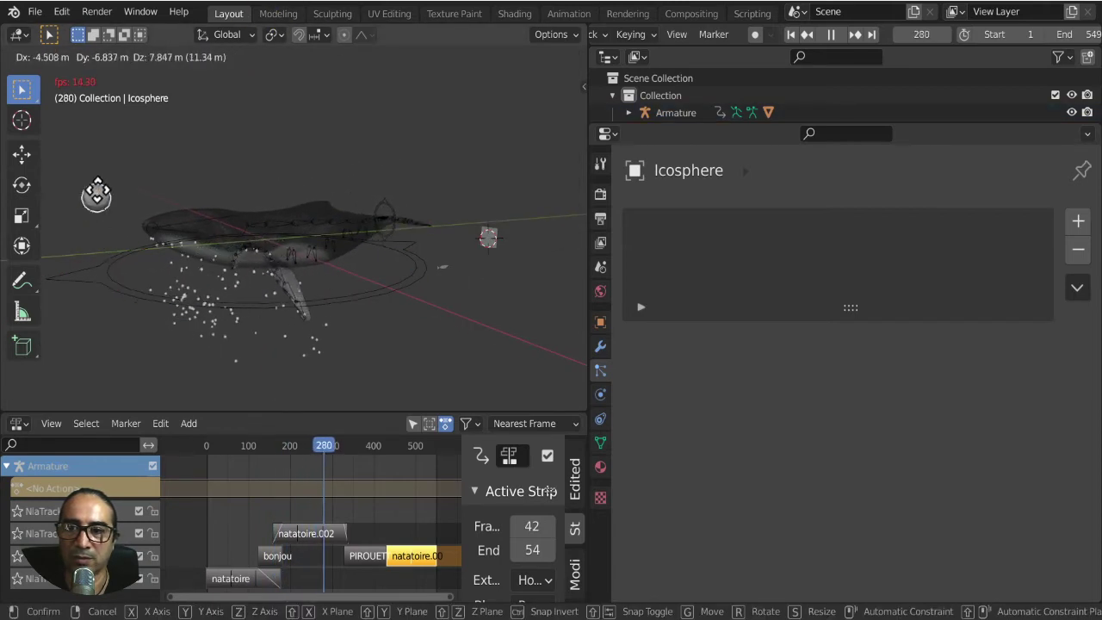
left_click(98, 176)
key("g")
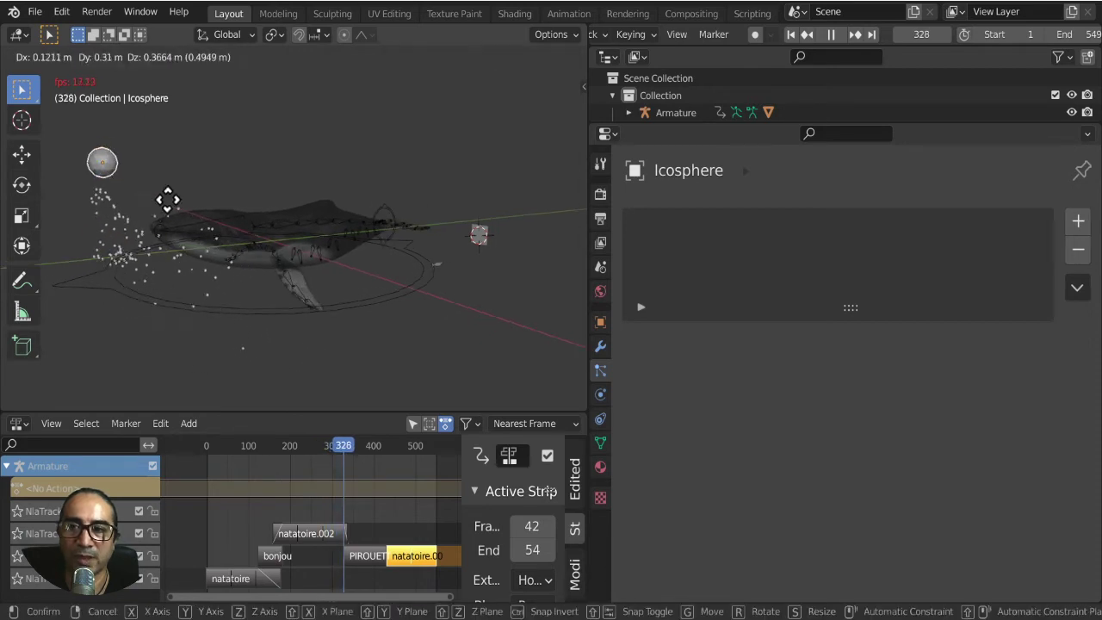
left_click(201, 194)
Place the Icosphere above the whale and zoom in to watch the flock follow.
middle_click_drag(192, 234, 222, 265)
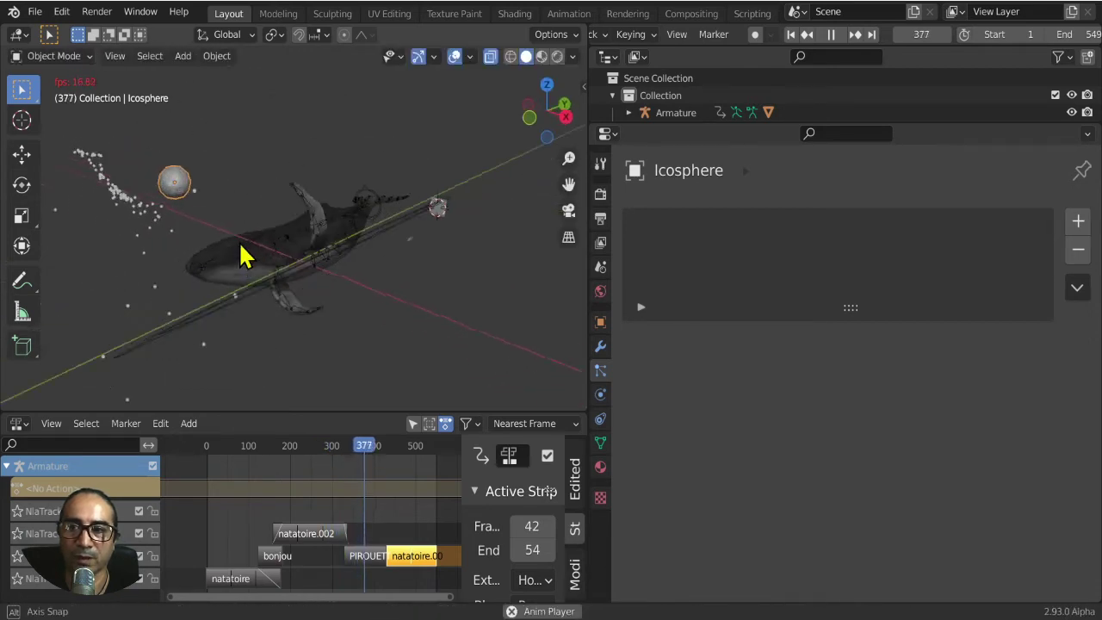
key("g")
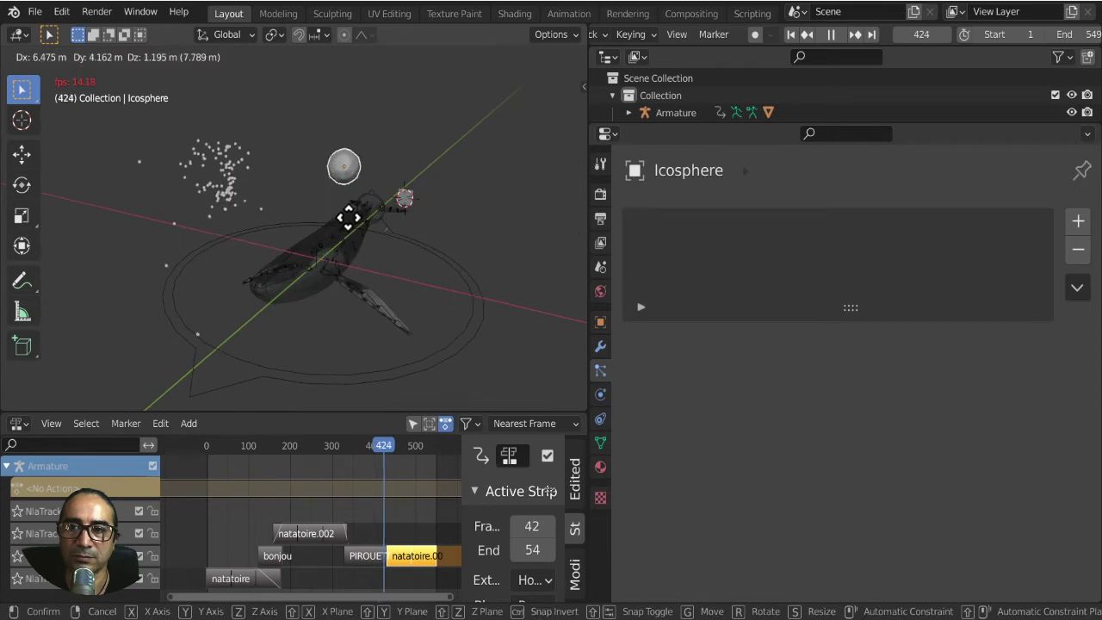
left_click(350, 215)
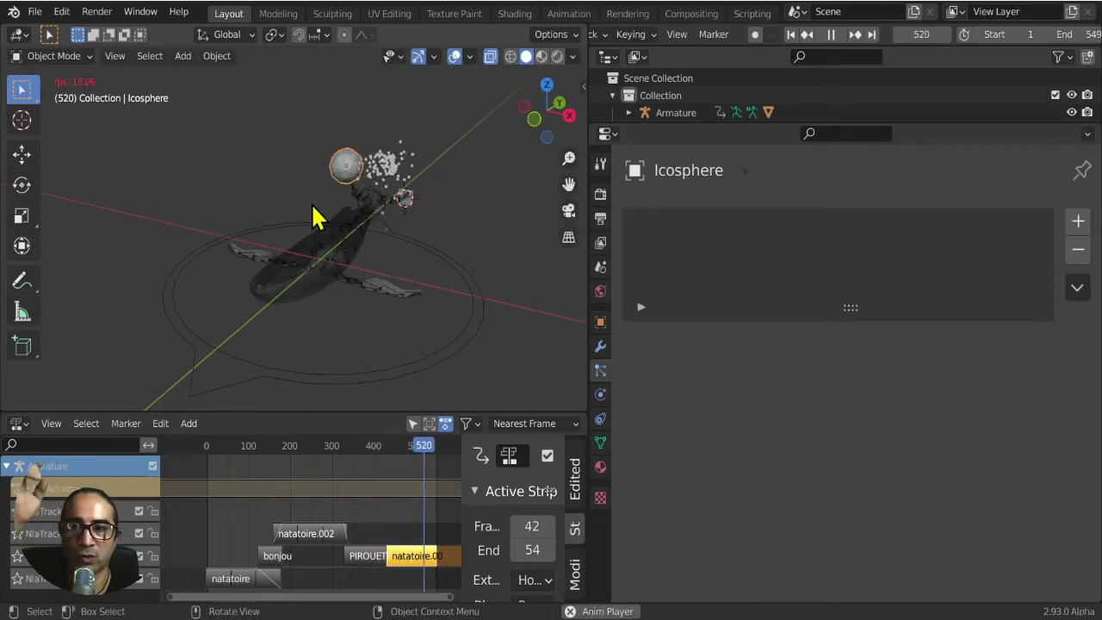
mouse_move(387, 194)
middle_mouse_down("shift")
mouse_move(433, 189)
mouse_move(352, 290)
mouse_move(349, 405)
middle_mouse_up("shift")
scroll(376, 258, "up", 2)
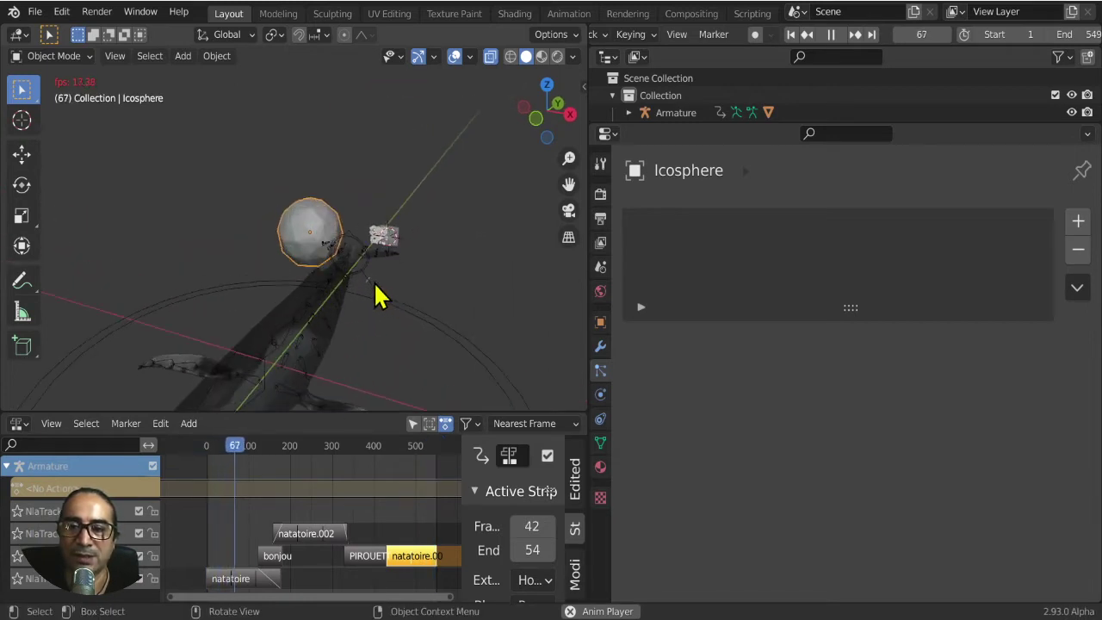
scroll(361, 289, "up", 3)
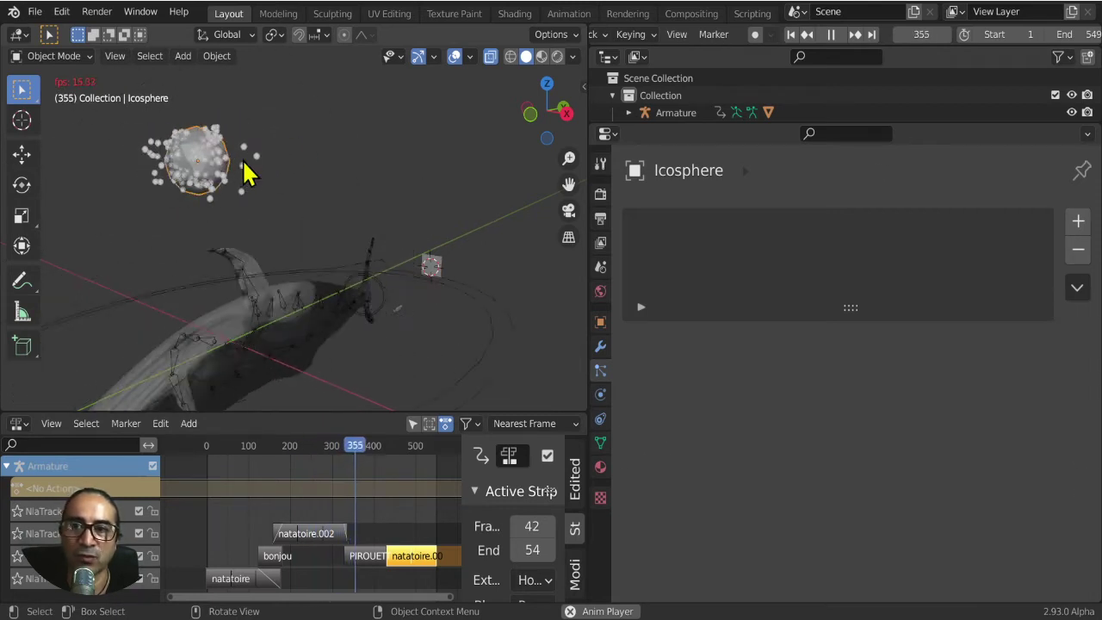
Select the emmet emitter and drag its Air Personal Space up to 8.200.
left_click(431, 265)
scroll(824, 492, "down", 6)
scroll(758, 364, "down", 4)
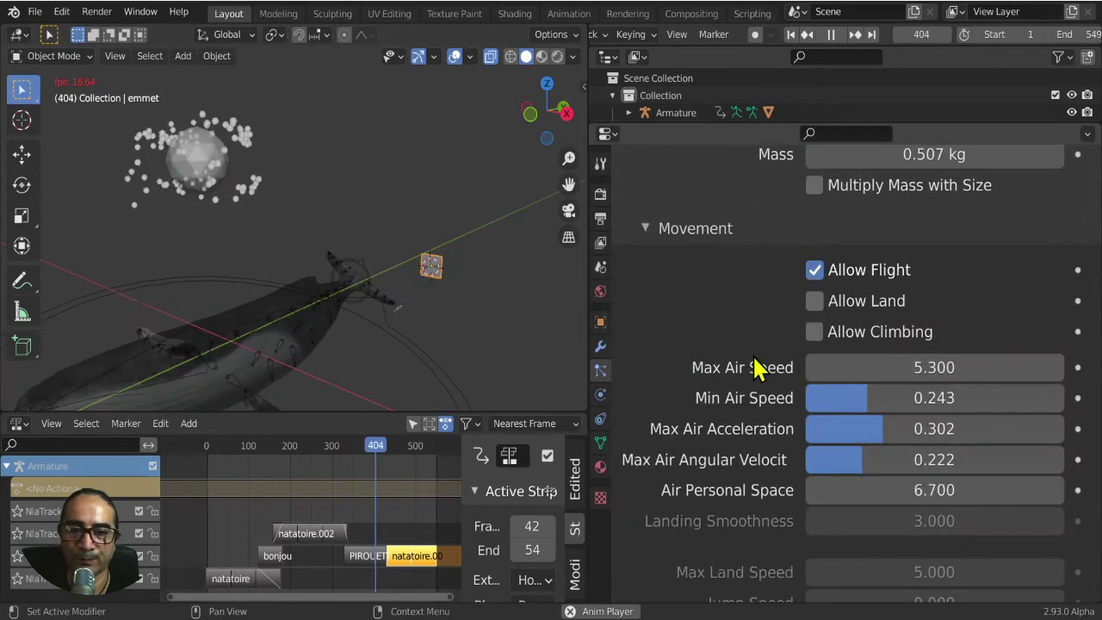
scroll(757, 364, "down", 3)
mouse_move(870, 366)
left_mouse_down()
mouse_move(964, 366)
mouse_move(913, 366)
mouse_move(935, 366)
left_mouse_up()
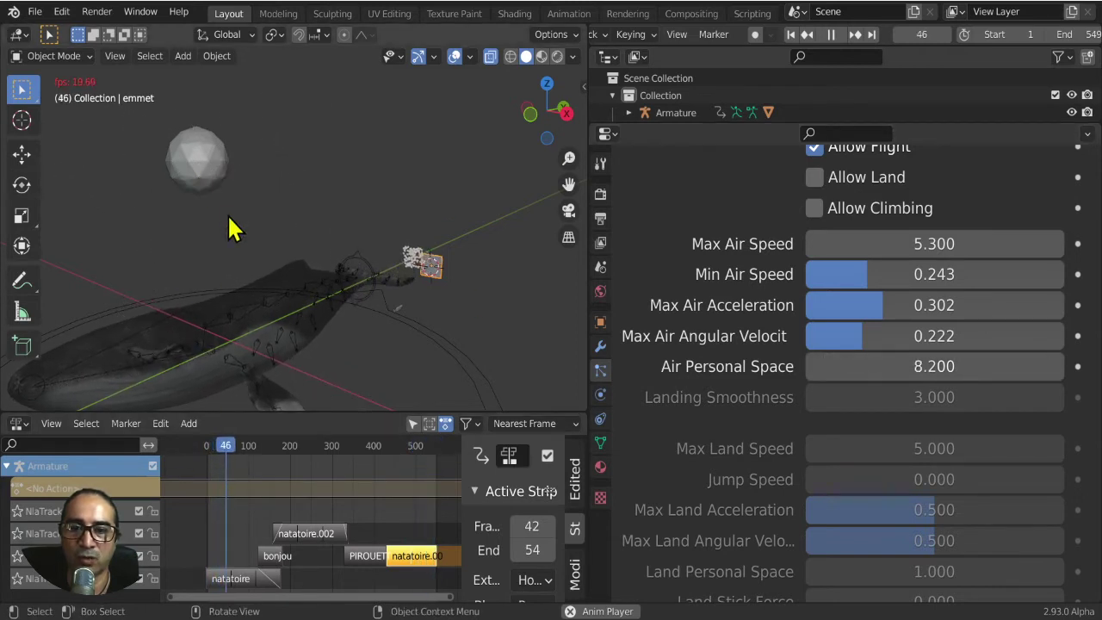
Orbit around the whale and select the Icosphere leader.
middle_click_drag(263, 319, 293, 292)
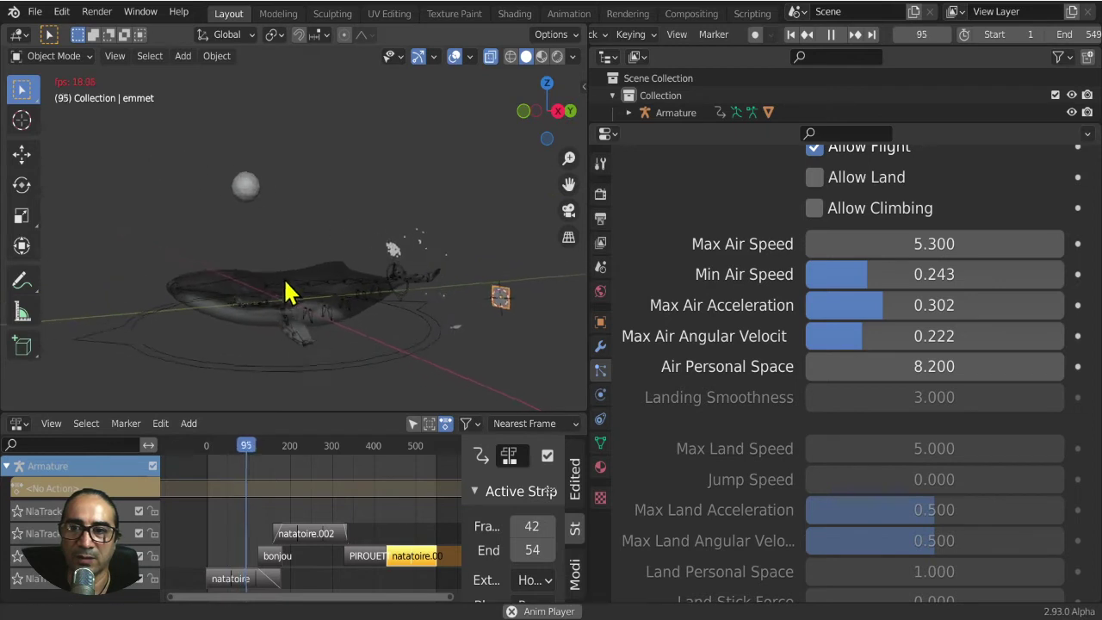
scroll(259, 224, "up", 3)
left_click(229, 162)
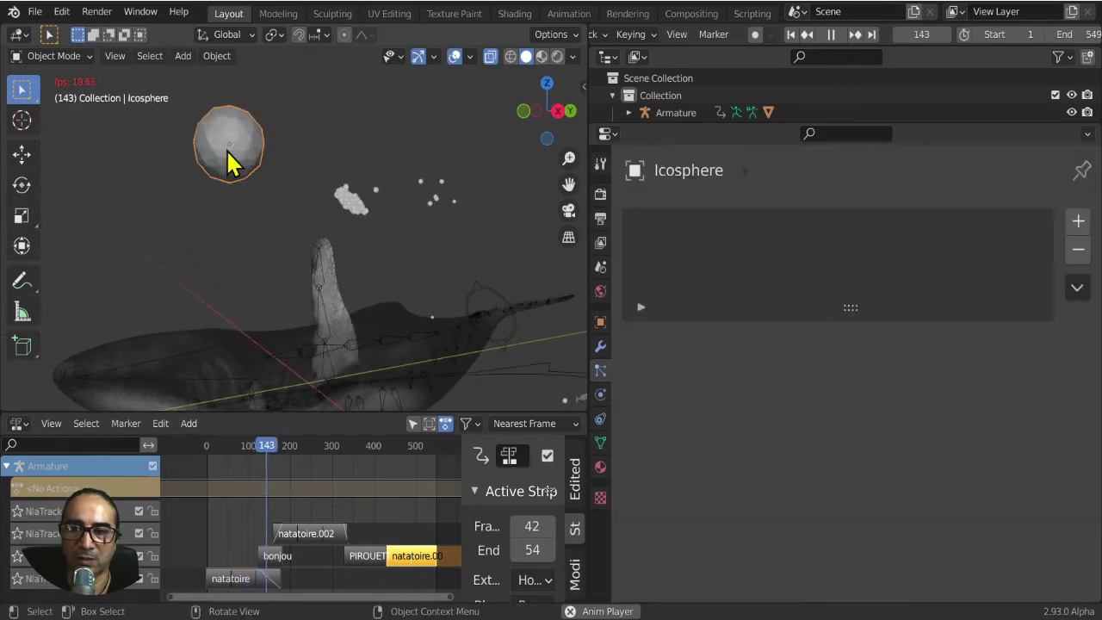
Lower the Icosphere to just above the whale's back and orbit around to check it.
key("g")
left_click(224, 194)
key("g")
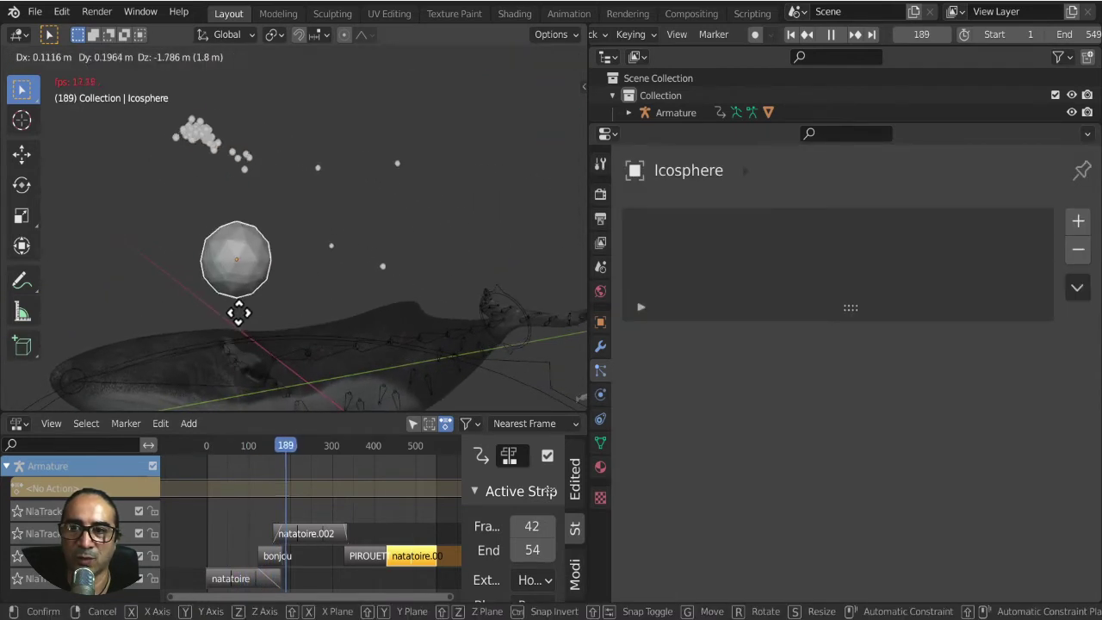
left_click(242, 322)
scroll(284, 327, "down", 2)
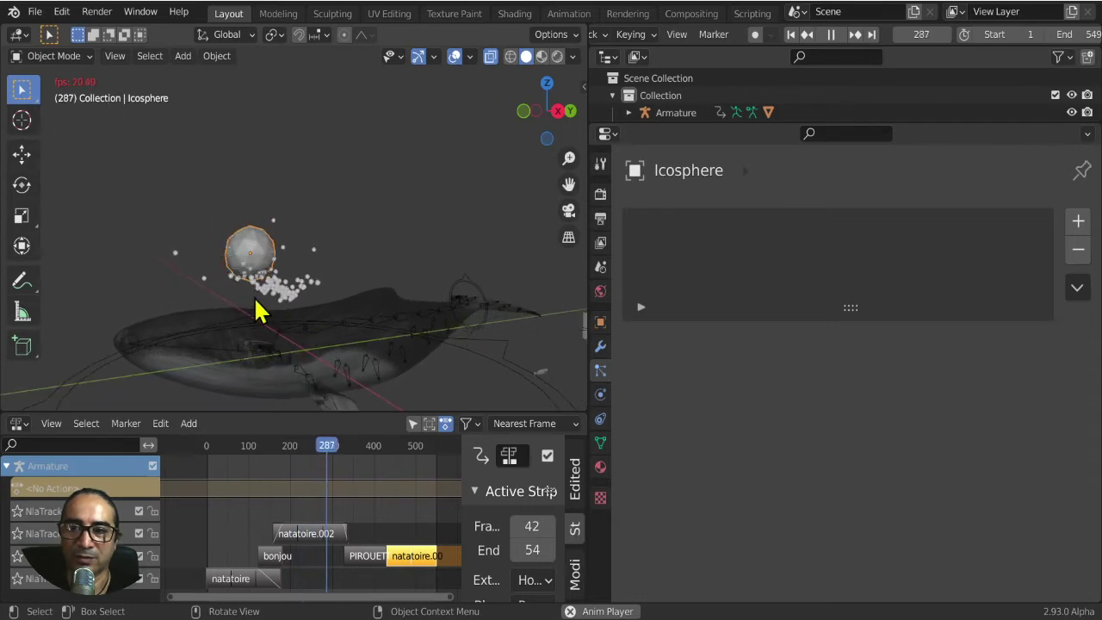
middle_click_drag(258, 312, 298, 305)
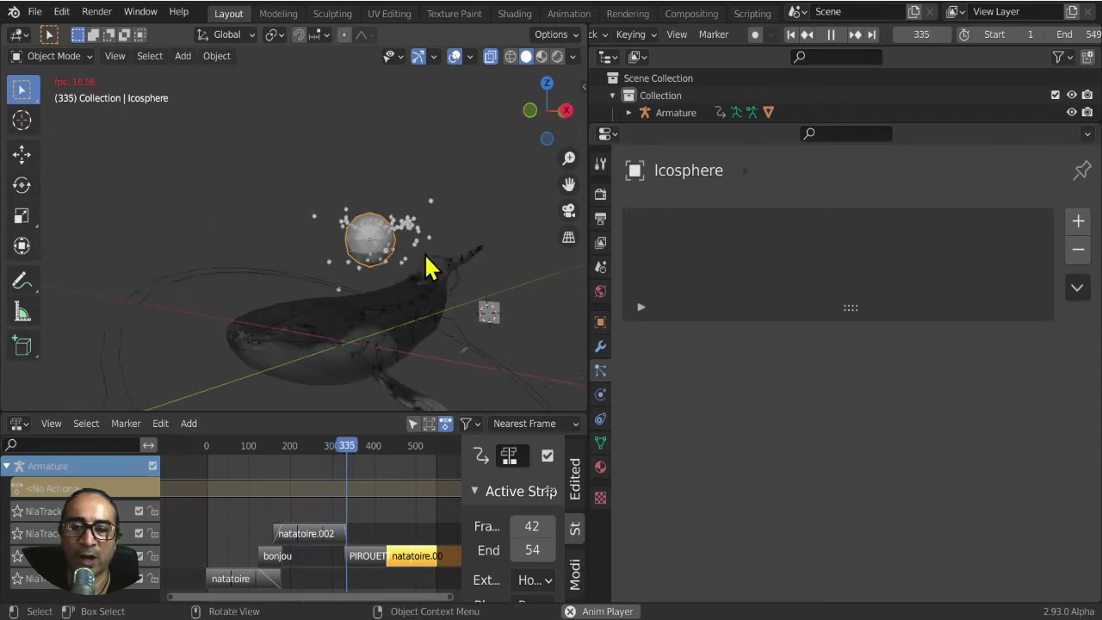
middle_click_drag(377, 290, 173, 319)
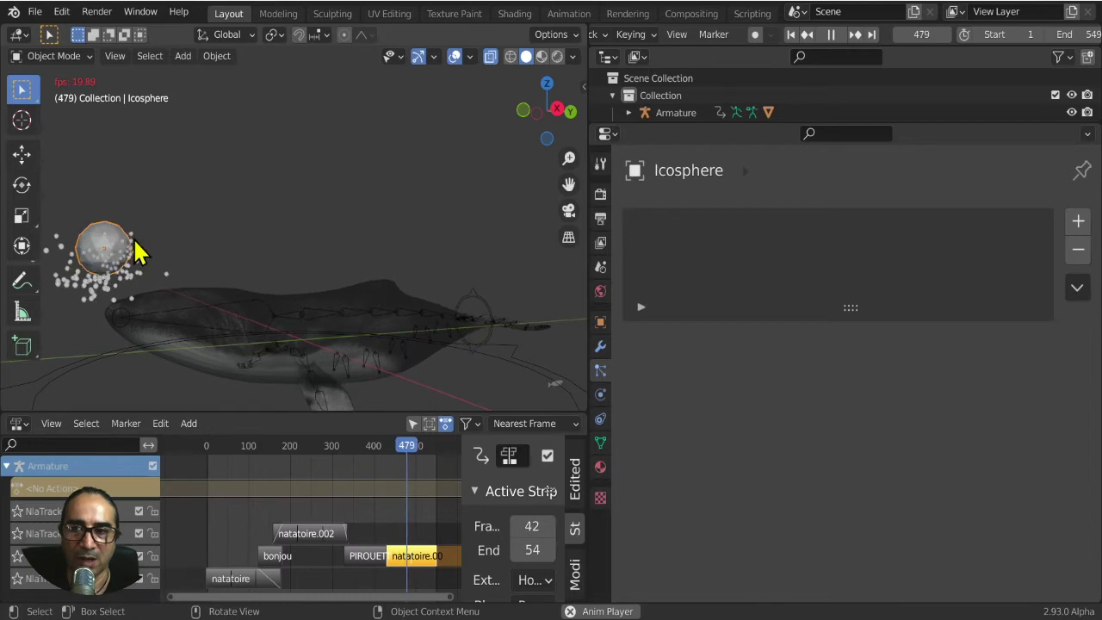
scroll(297, 249, "up", 2)
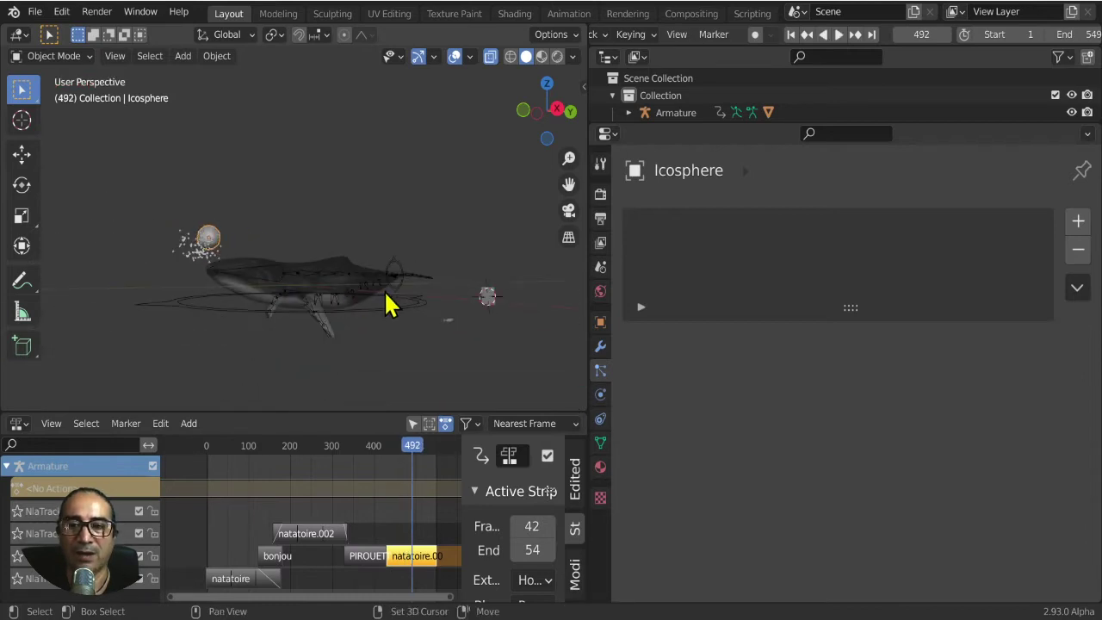
scroll(386, 302, "up", 2)
scroll(426, 322, "up", 2)
scroll(405, 312, "up", 2)
Select the emmet emitter and collapse its Physics particle settings.
left_click(471, 274)
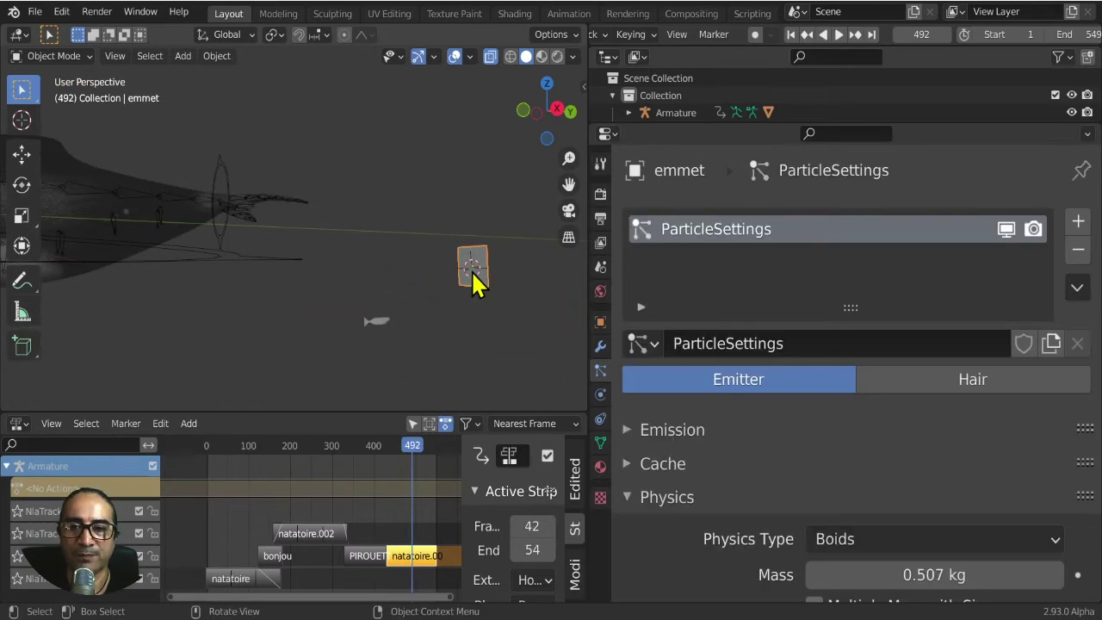
scroll(474, 312, "down", 2)
scroll(431, 301, "down", 2)
scroll(430, 288, "up", 3)
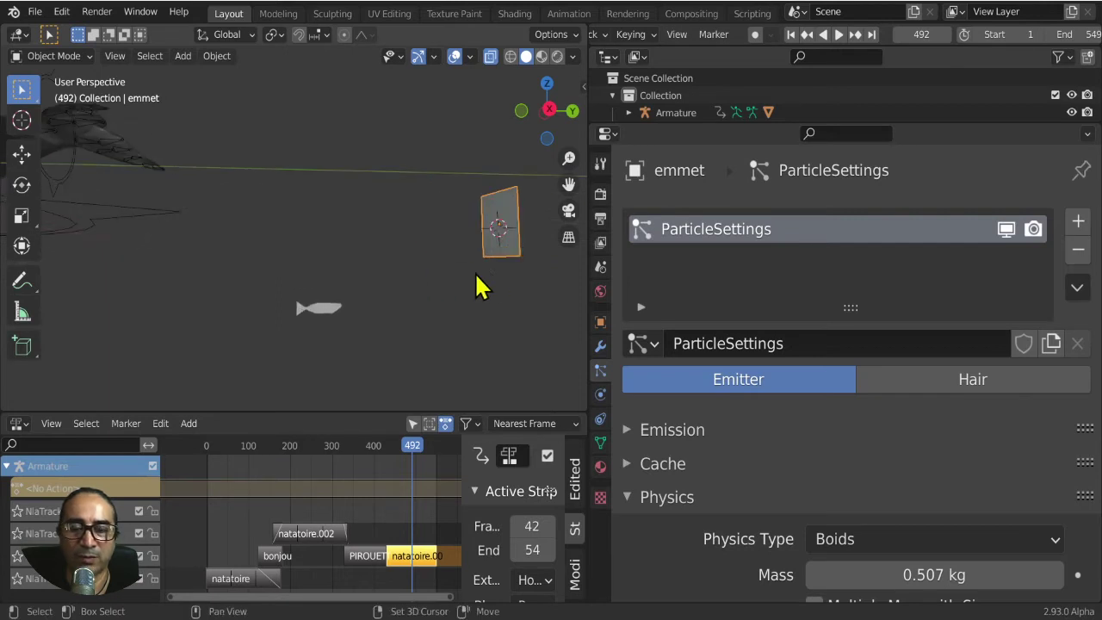
scroll(447, 284, "down", 2)
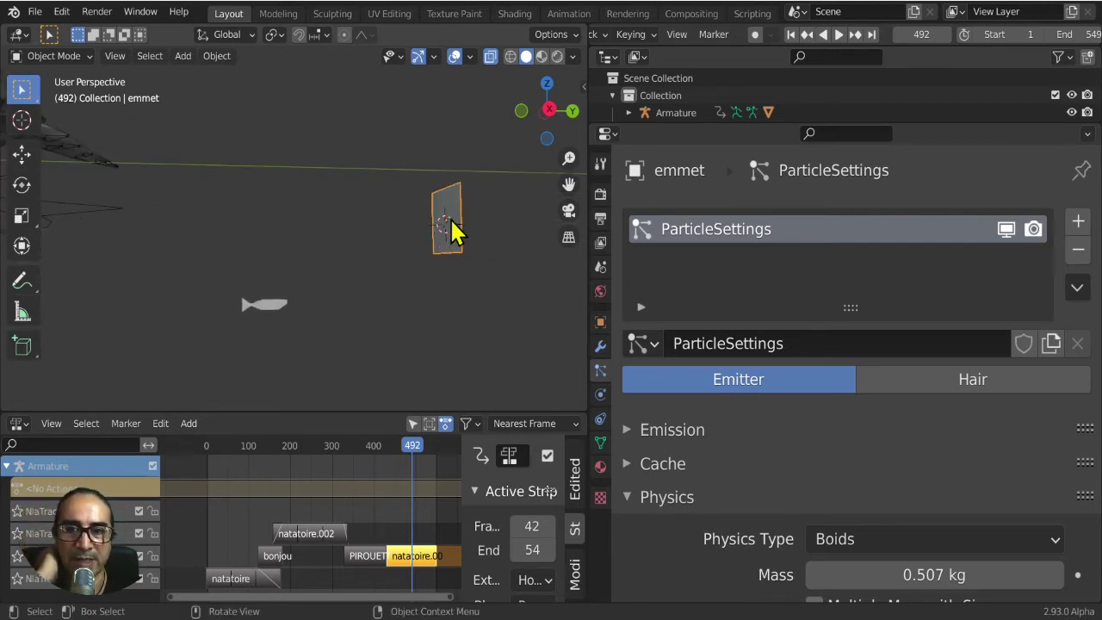
scroll(688, 351, "down", 3)
scroll(672, 331, "down", 3)
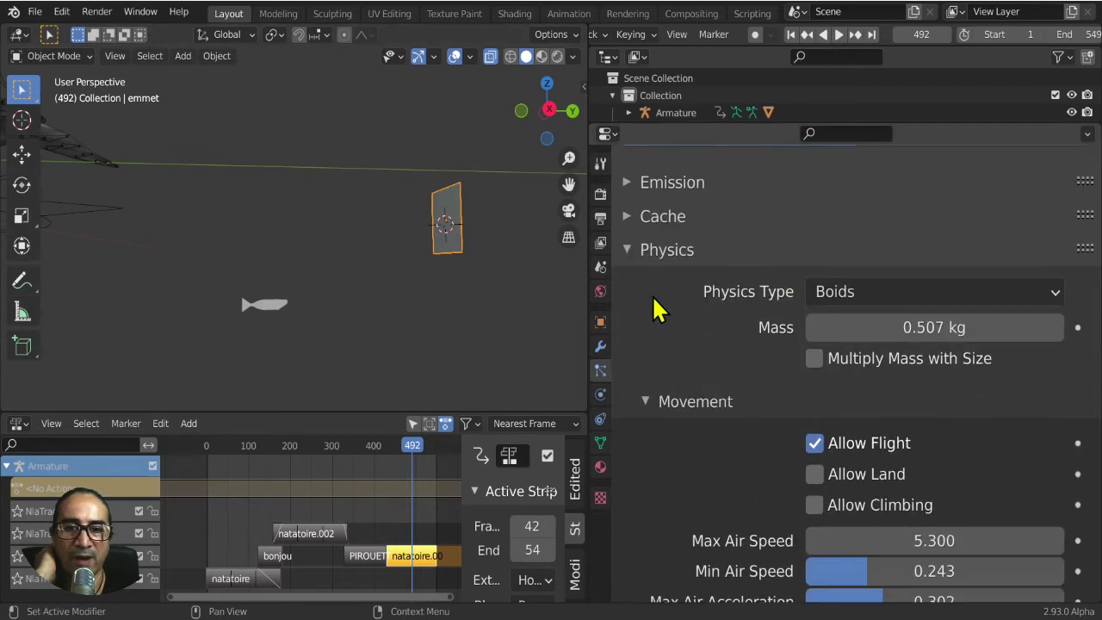
left_click(625, 250)
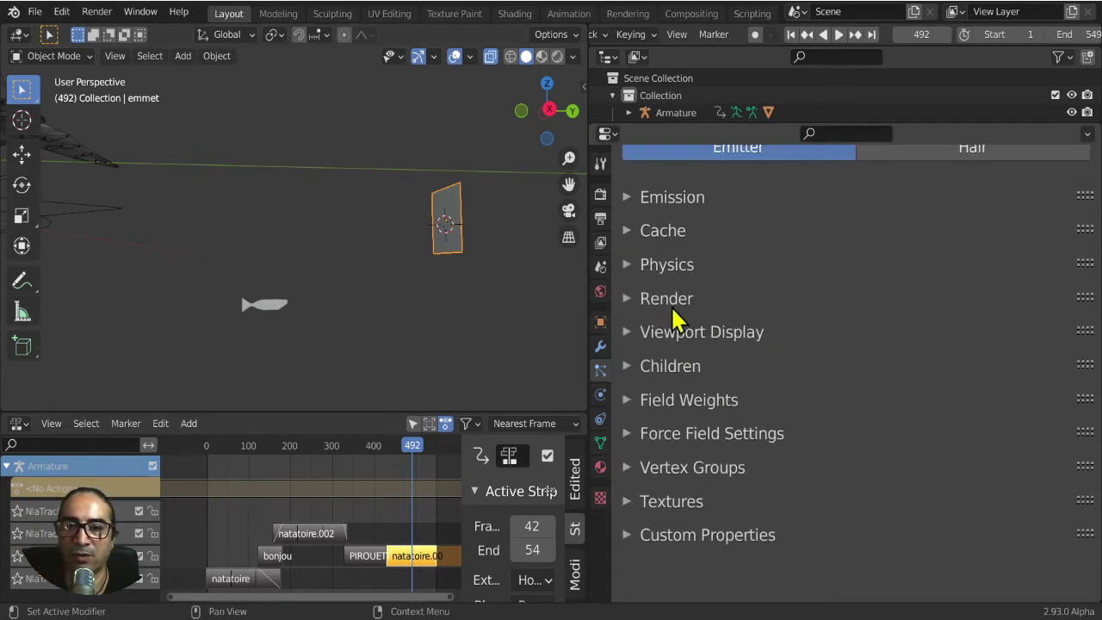
Render the particles as Object, using poisson as the instanced object.
left_click(676, 301)
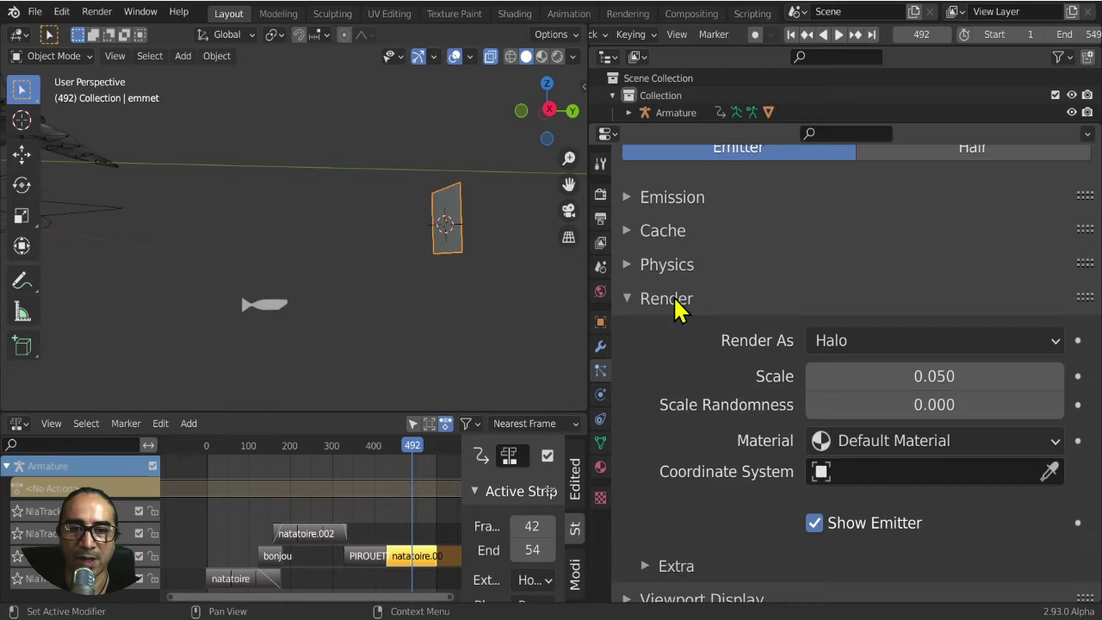
left_click(862, 347)
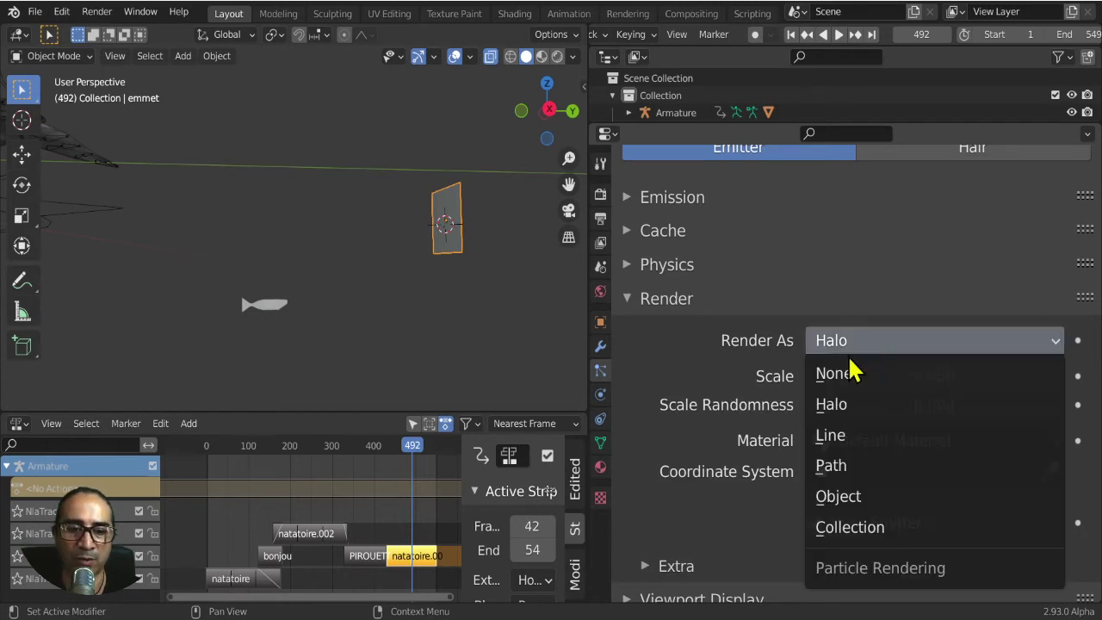
left_click(893, 503)
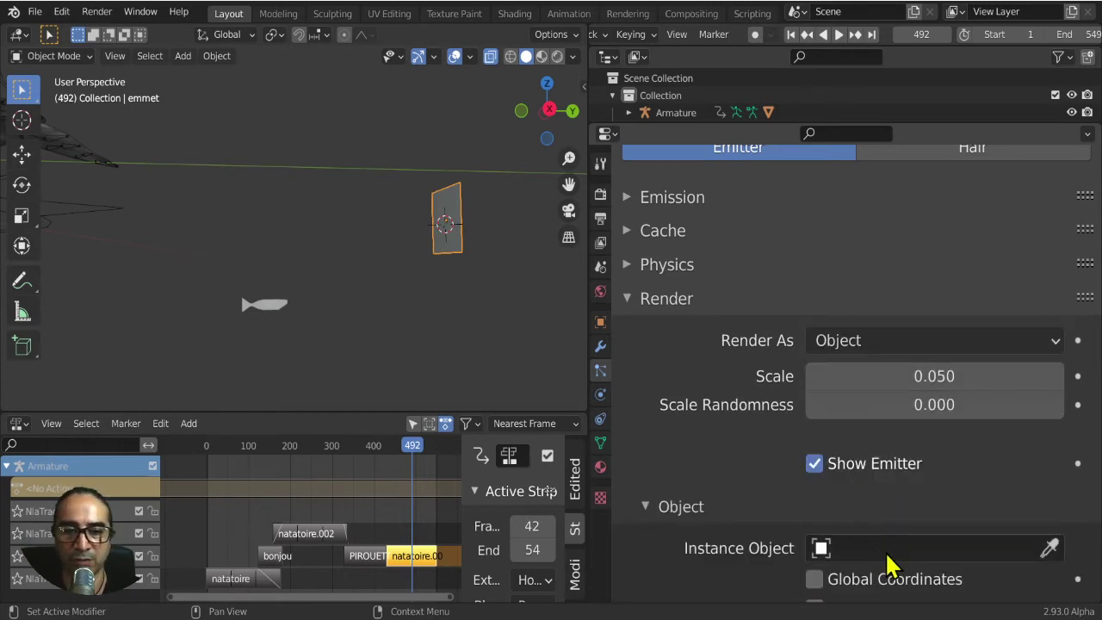
left_click(919, 548)
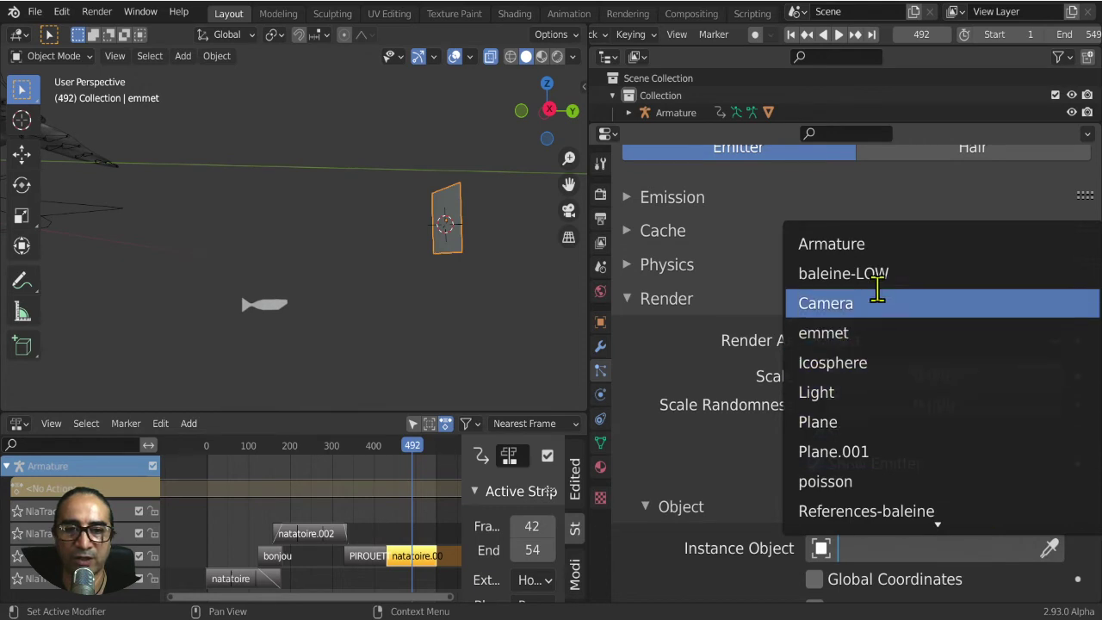
left_click(844, 481)
Rewind to frame 0 and orbit so the emitter plane faces the viewer.
middle_click_drag(499, 335, 442, 301)
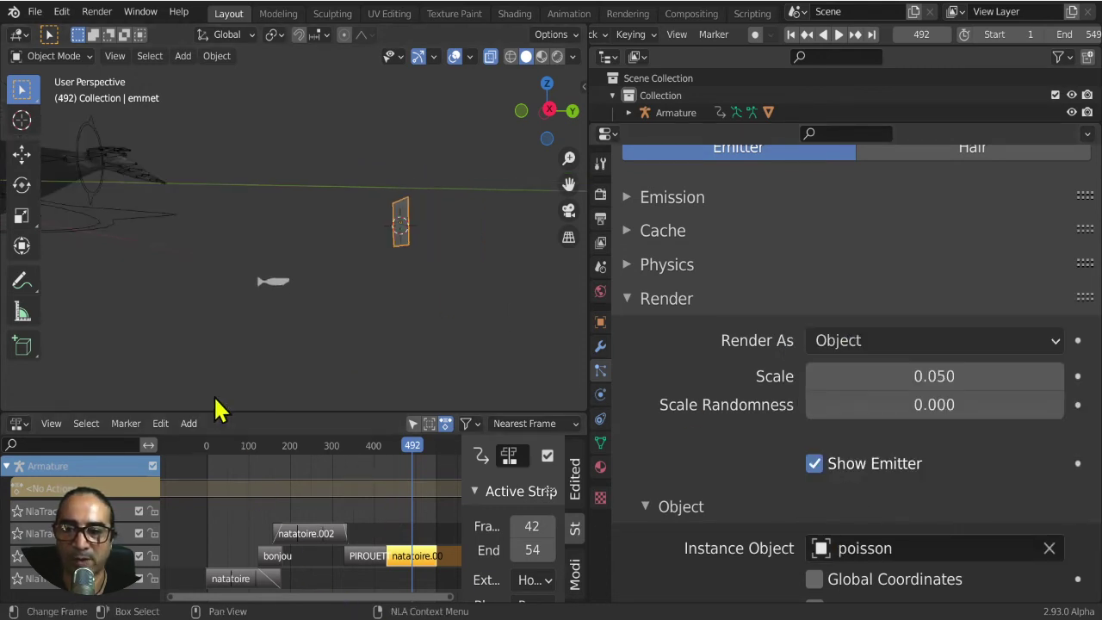
left_click(201, 448)
middle_click_drag(218, 289, 233, 297)
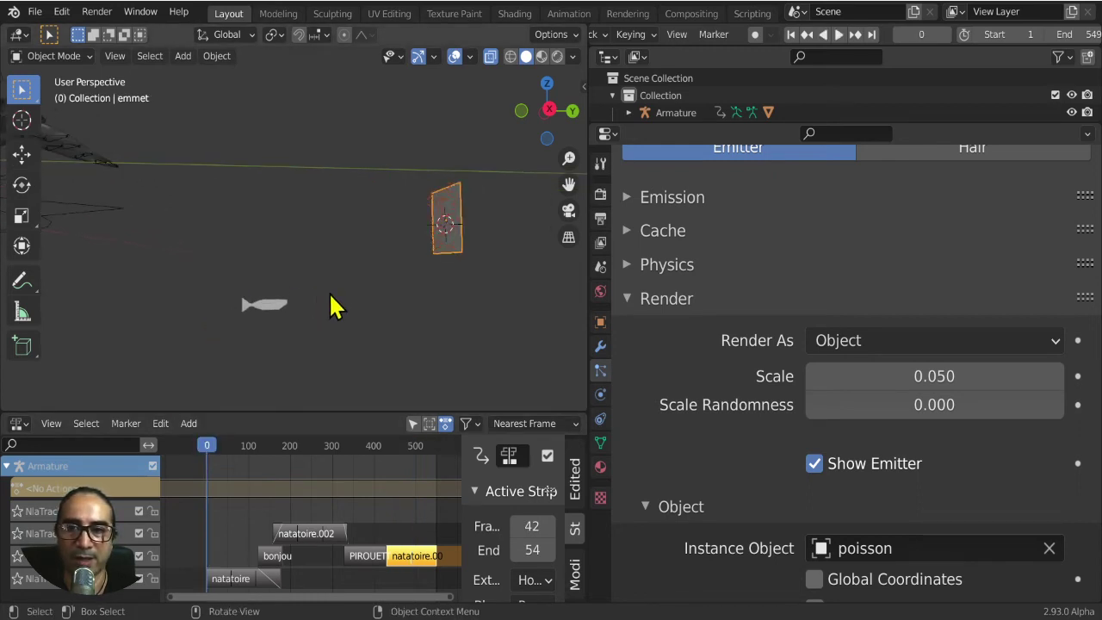
mouse_move(334, 305)
middle_mouse_down()
mouse_move(448, 222)
mouse_move(406, 246)
mouse_move(499, 241)
middle_mouse_up()
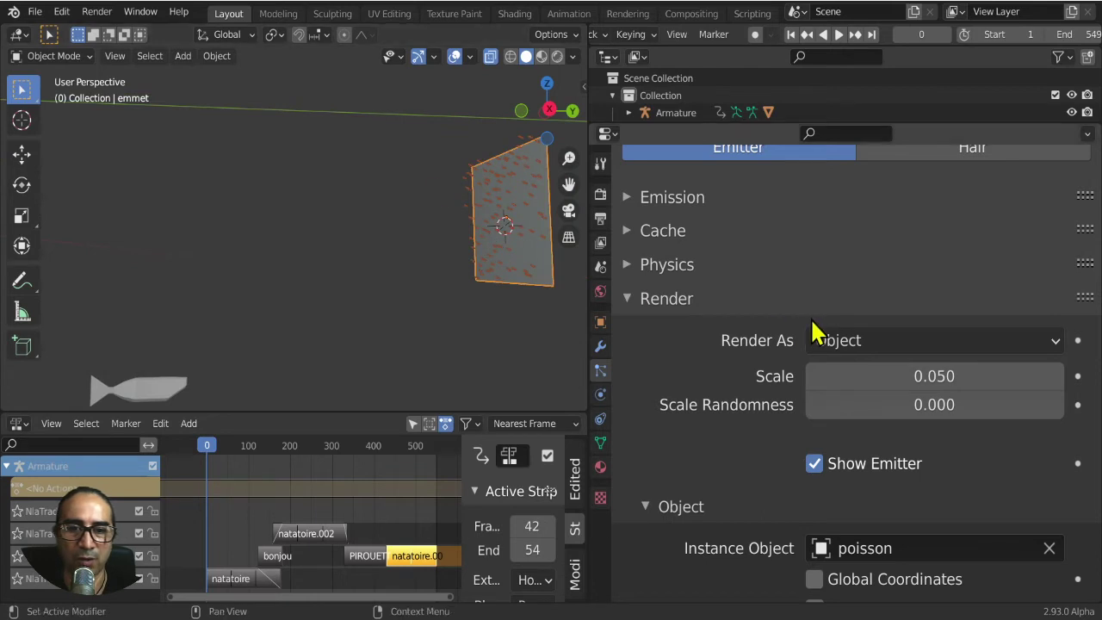
left_click_drag(923, 375, 923, 375)
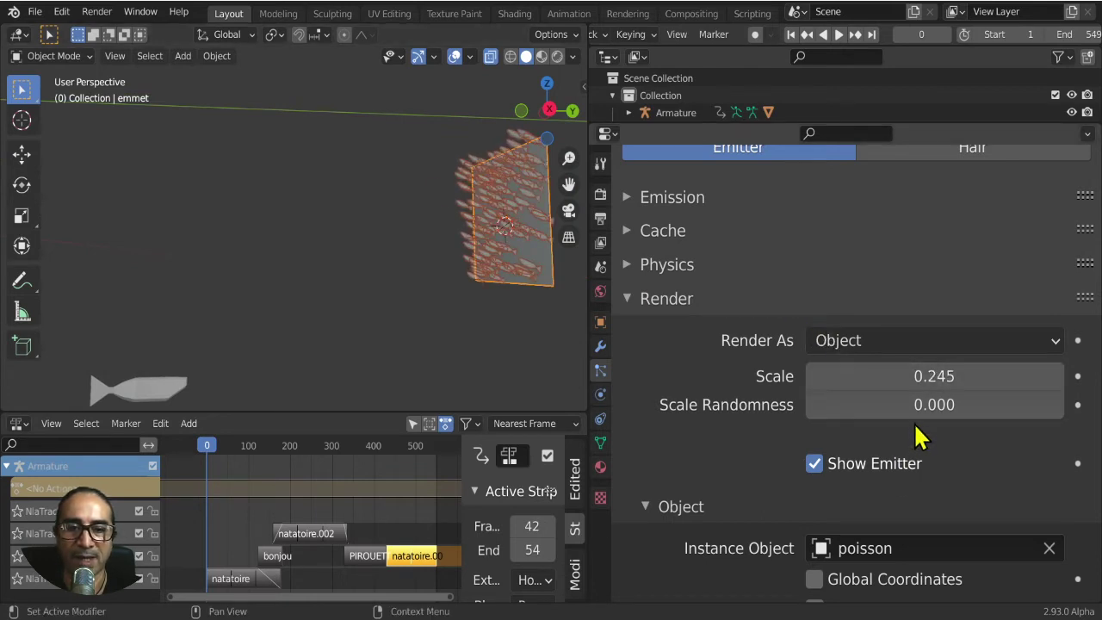
Set particle Scale Randomness to 0.443 and Scale to 0.345, viewed through the camera.
left_click_drag(902, 406, 938, 405)
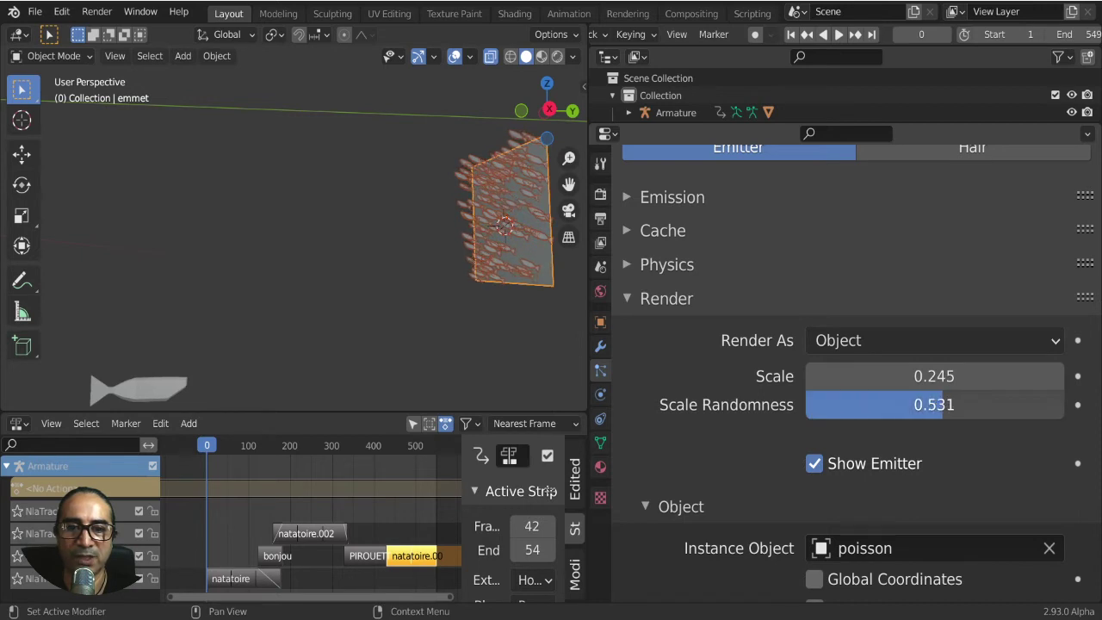
left_click_drag(829, 375, 866, 375)
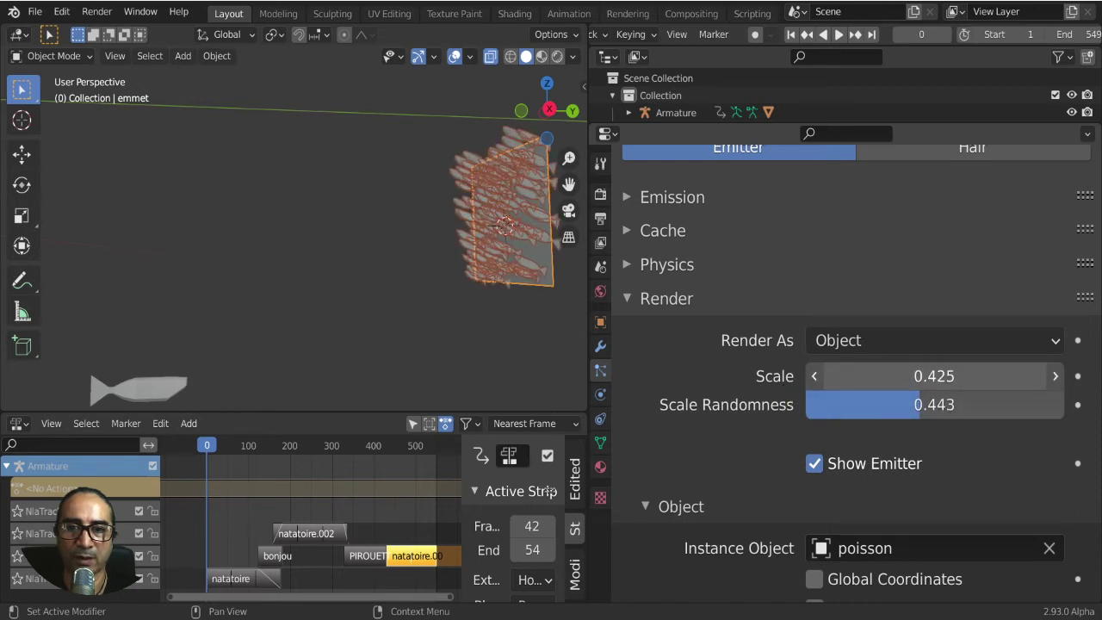
left_click_drag(934, 375, 921, 375)
middle_click_drag(359, 313, 289, 284)
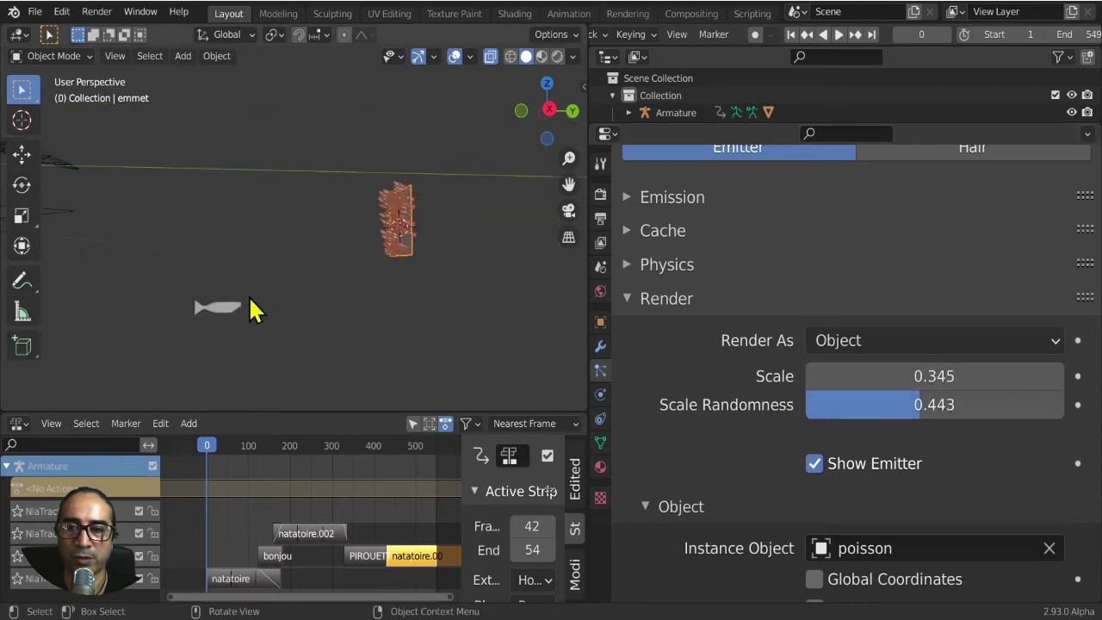
key("KP_0")
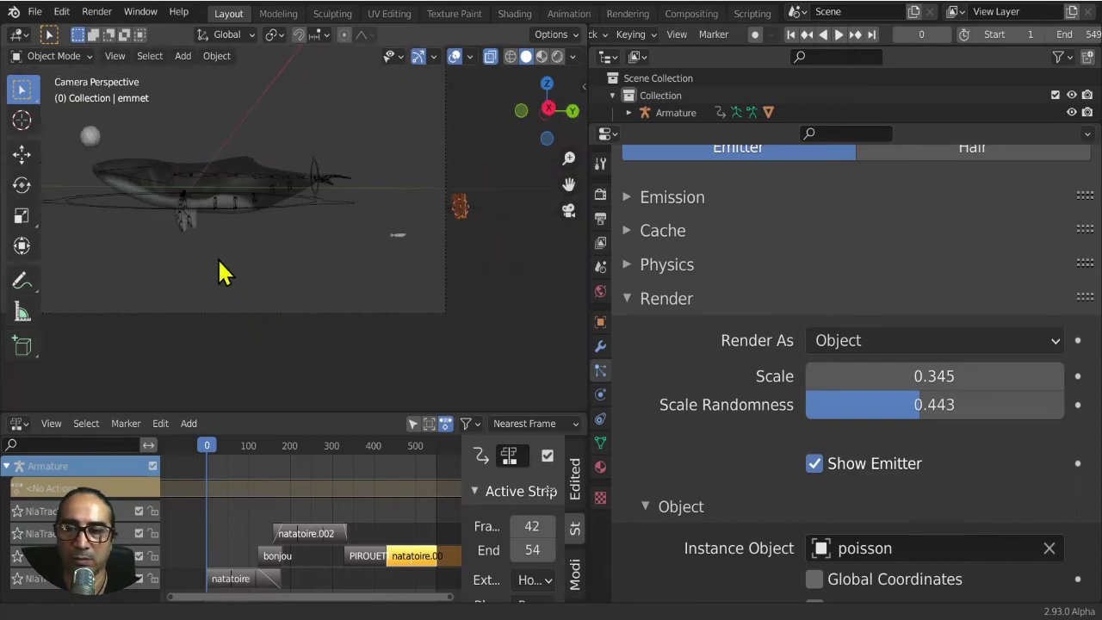
Frame the camera view and orbit out to see the whole scene.
key("Home")
scroll(301, 332, "up", 1)
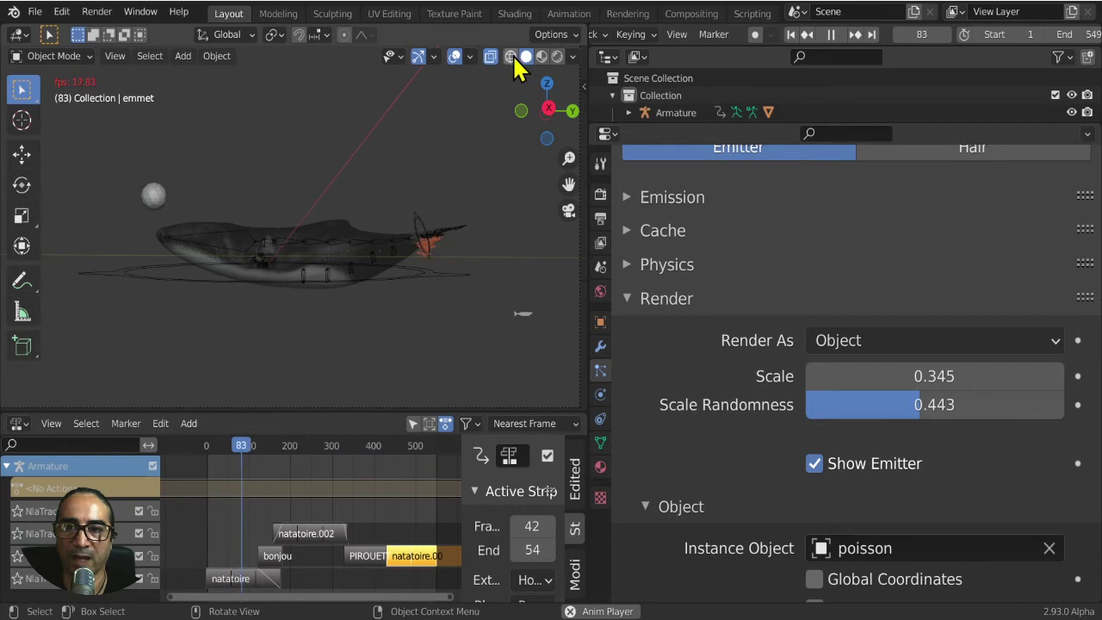
scroll(308, 300, "up", 2)
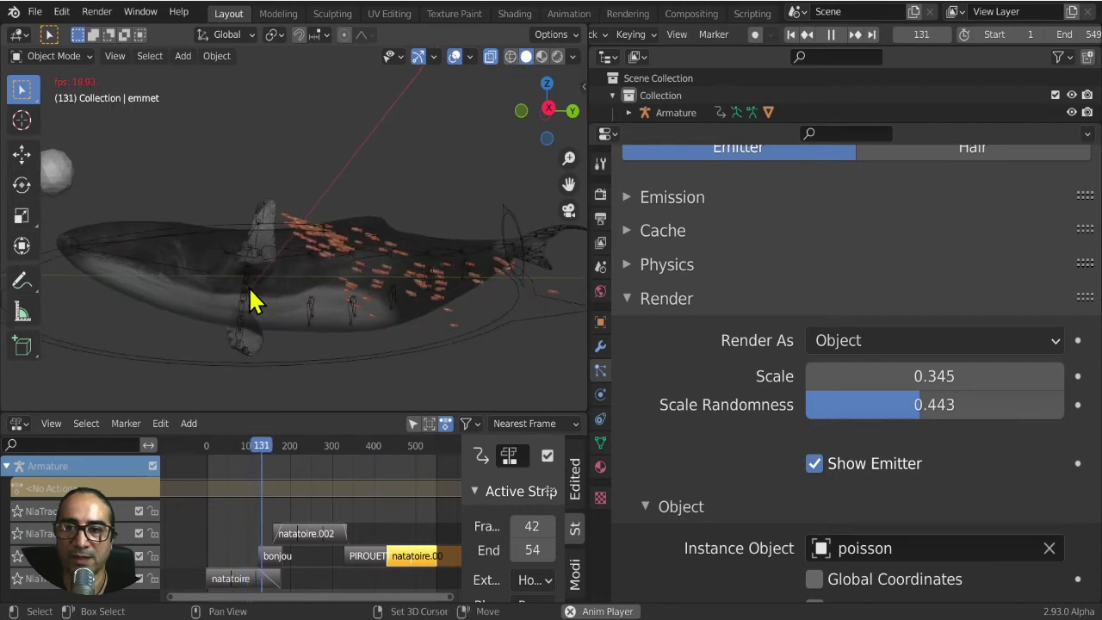
mouse_move(250, 299)
middle_mouse_down()
mouse_move(373, 283)
mouse_move(315, 266)
mouse_move(315, 305)
mouse_move(228, 254)
mouse_move(239, 266)
middle_mouse_up()
Select the Icosphere leader and drop it lower, below the whale.
left_click(167, 215)
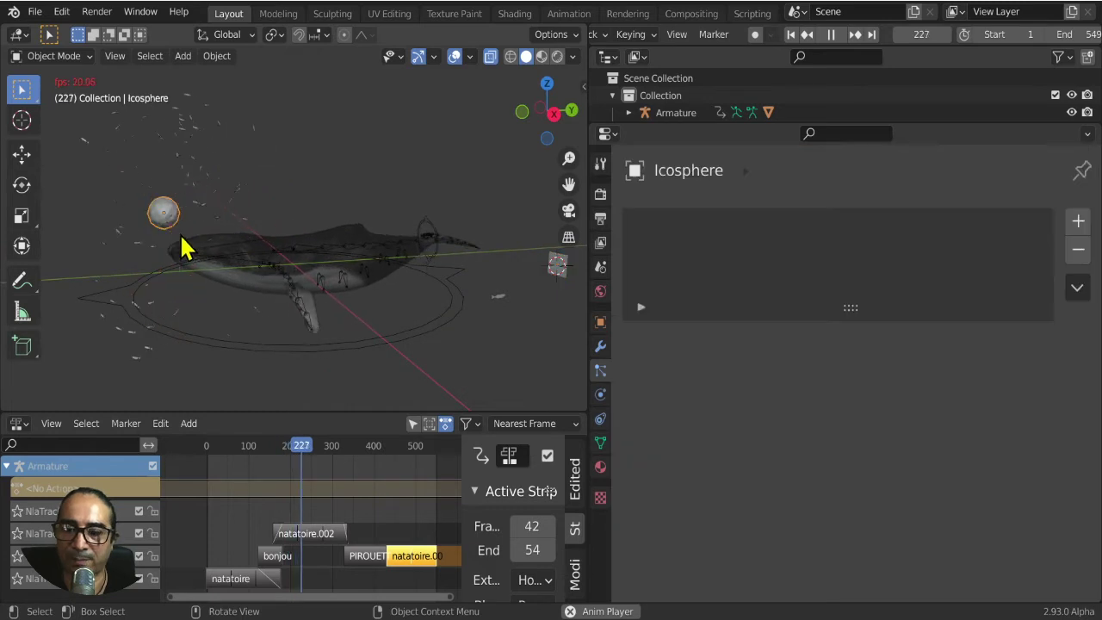
key("g")
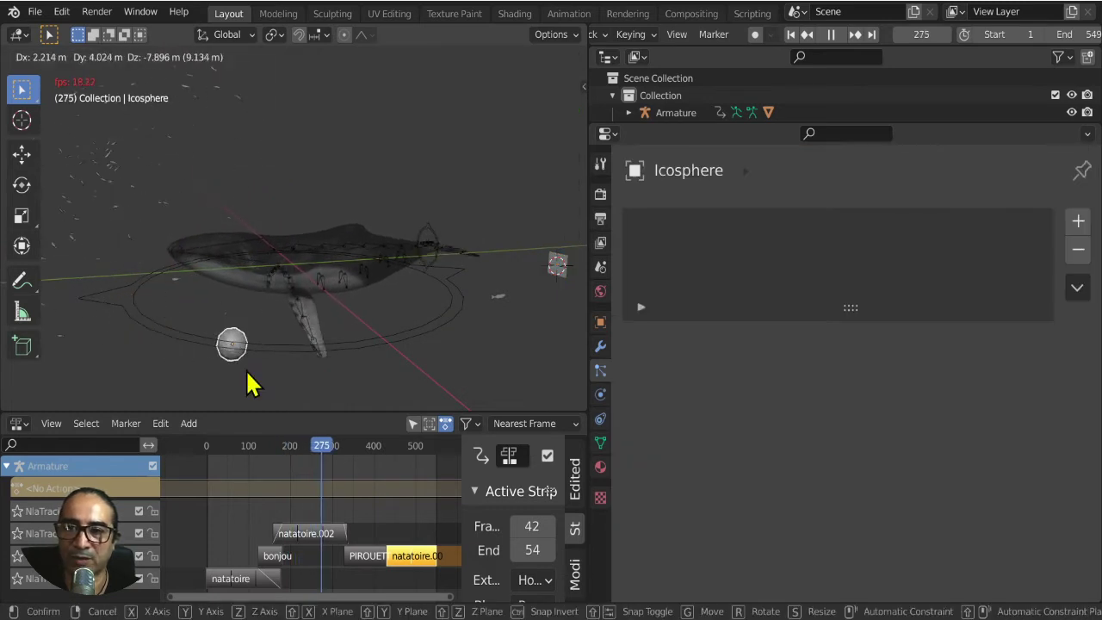
left_click(249, 384)
left_click(278, 394)
mouse_move(278, 393)
middle_mouse_down()
mouse_move(147, 362)
mouse_move(339, 367)
mouse_move(163, 362)
mouse_move(221, 387)
mouse_move(278, 365)
middle_mouse_up()
Maximize the 3D view with Ctrl+Space and move the Icosphere above the whale.
key("ctrl+space")
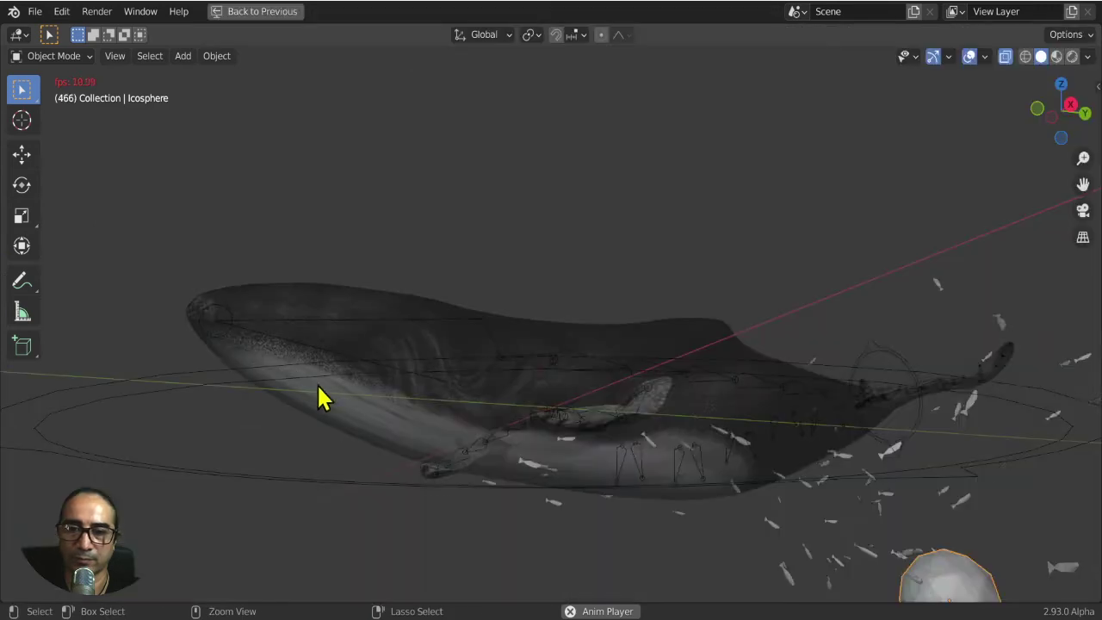
mouse_move(545, 387)
middle_mouse_down()
mouse_move(511, 322)
mouse_move(581, 369)
middle_mouse_up()
key("g")
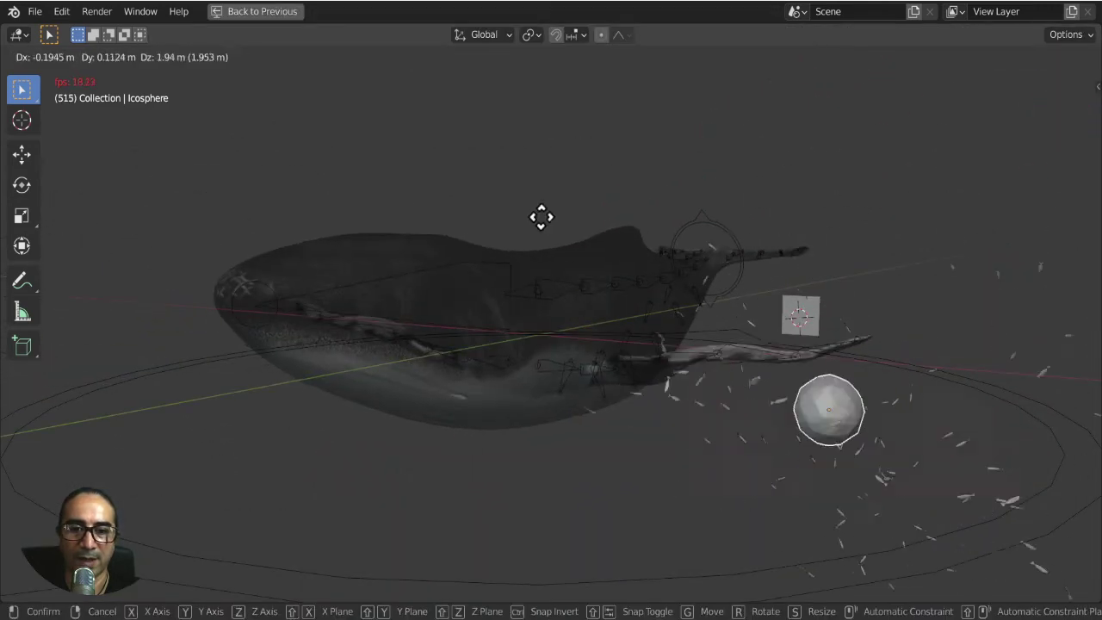
left_click(312, 594)
Place the Icosphere at the whale's head and stop playback.
middle_click_drag(911, 483, 690, 357)
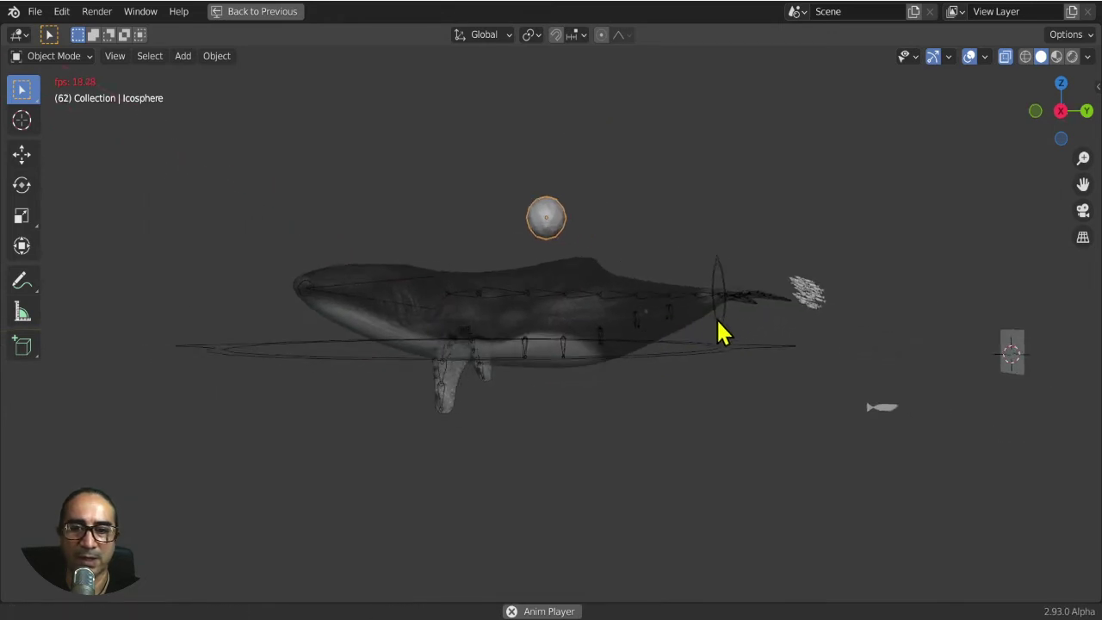
middle_click_drag(689, 366, 693, 351)
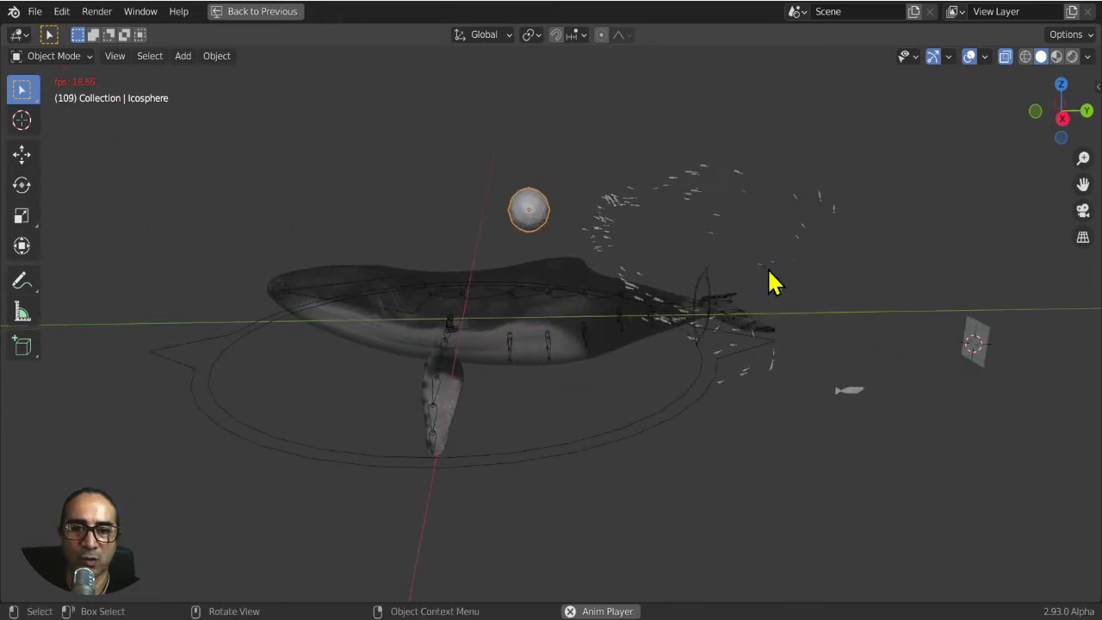
key("g")
left_click(454, 339)
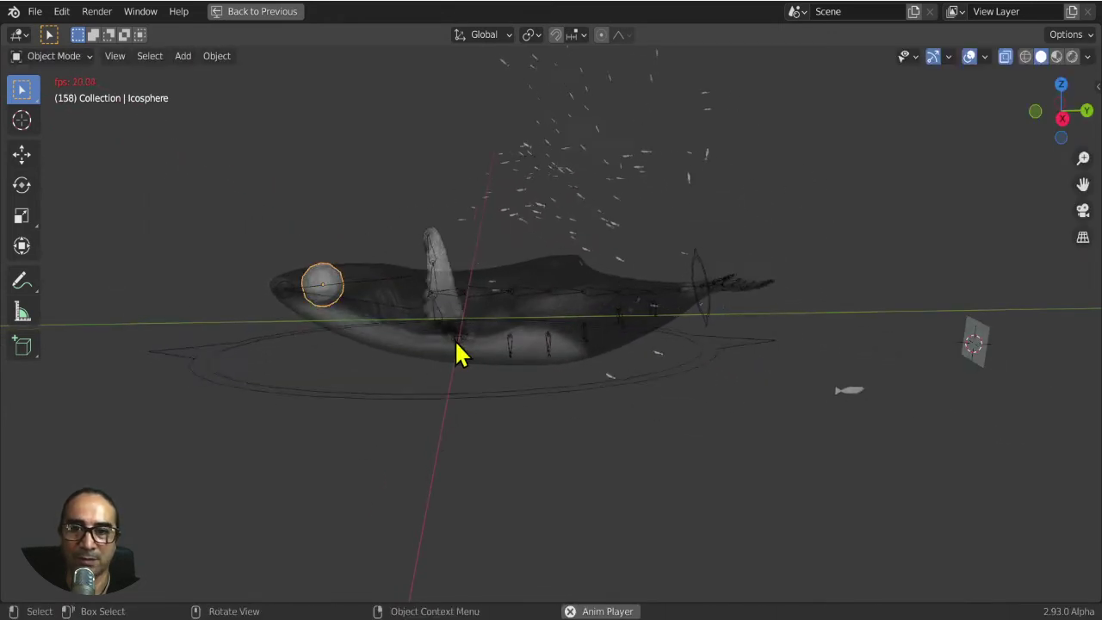
middle_click_drag(443, 431, 464, 429)
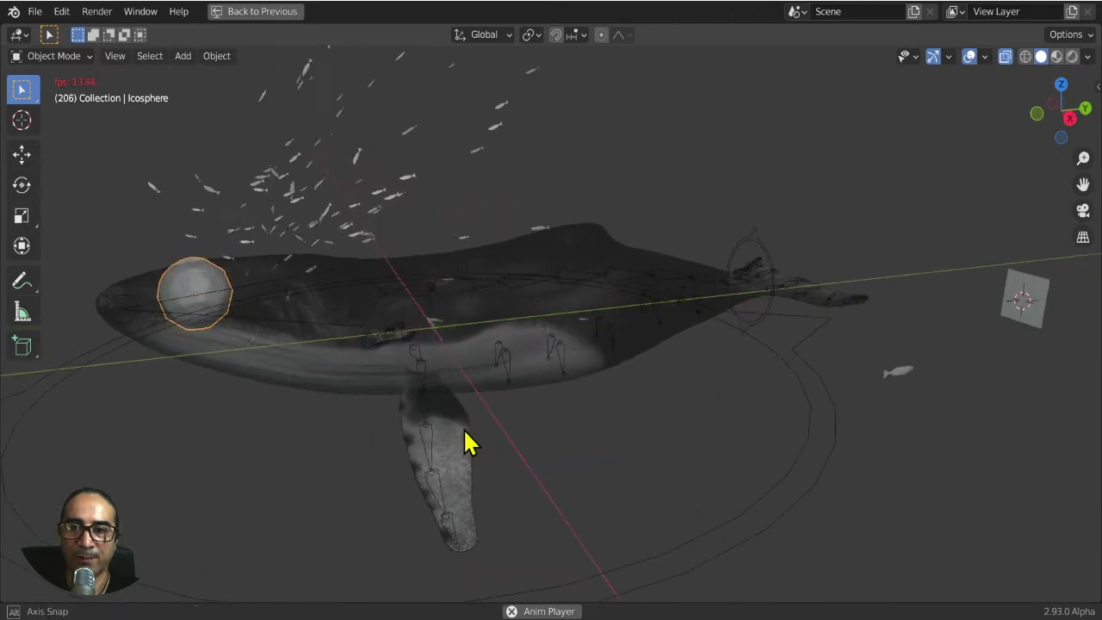
key("space")
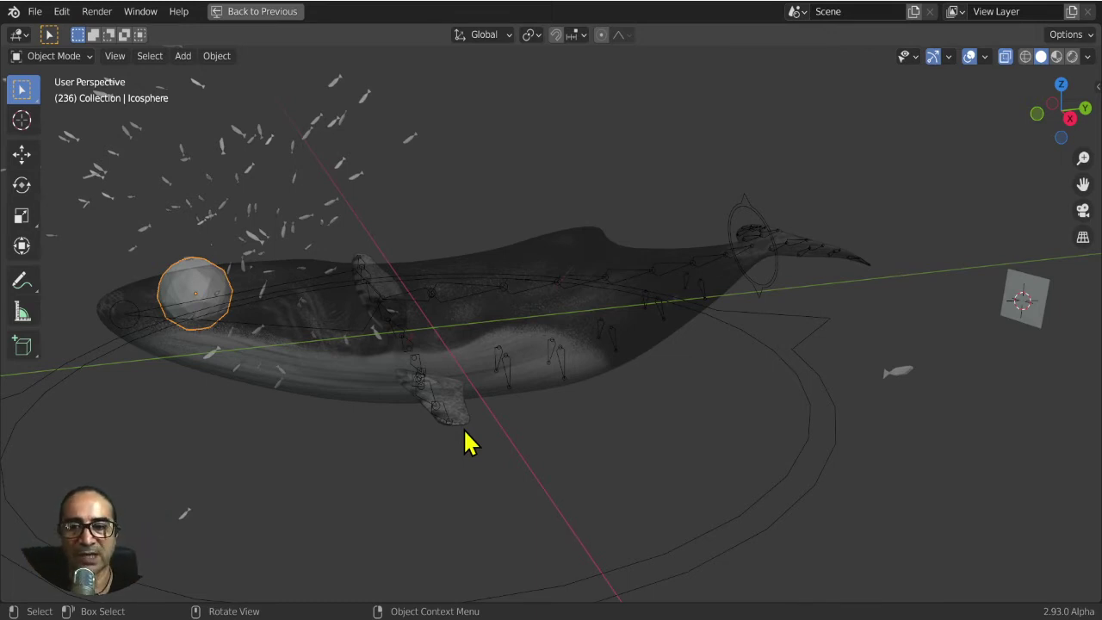
Using front and side views, move the Icosphere into the centre of the whale's body.
key("KP_1")
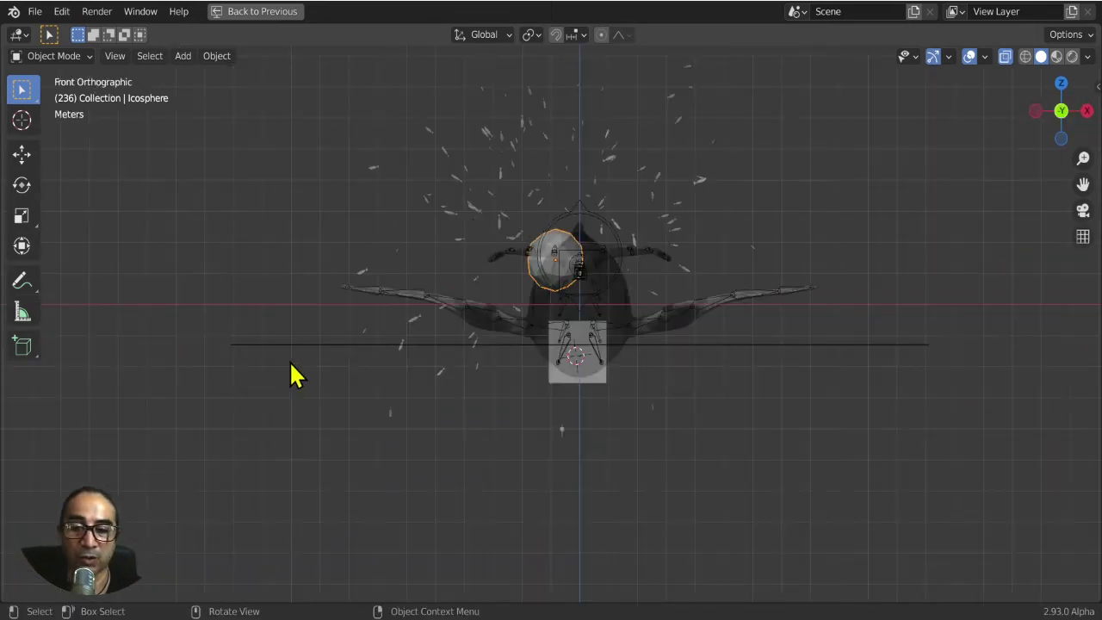
key("g")
left_click(517, 462)
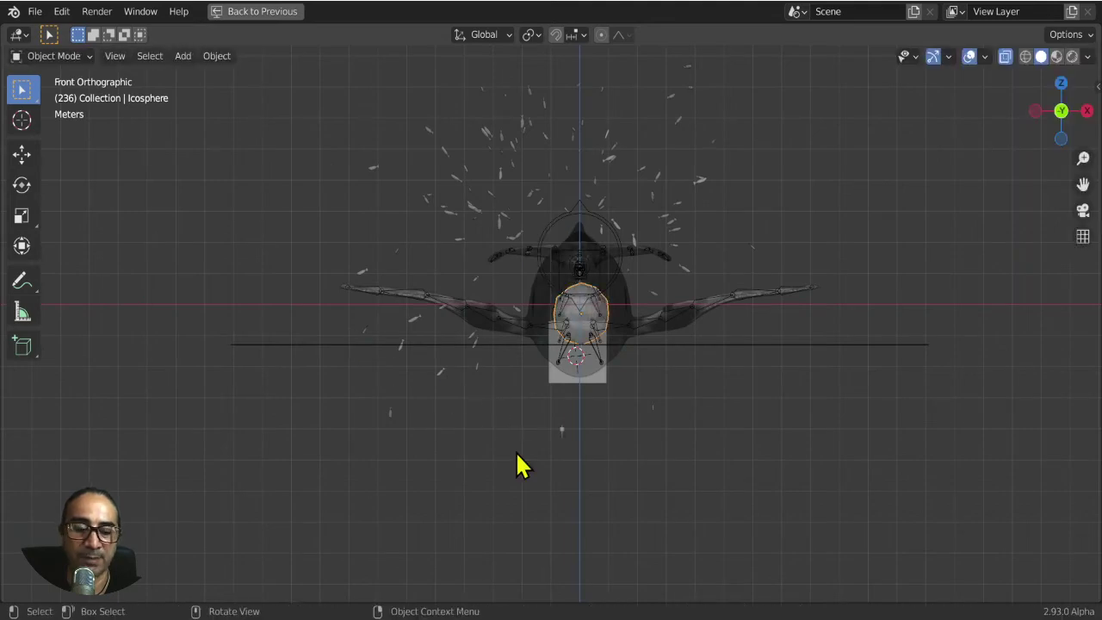
key("KP_3")
key("g")
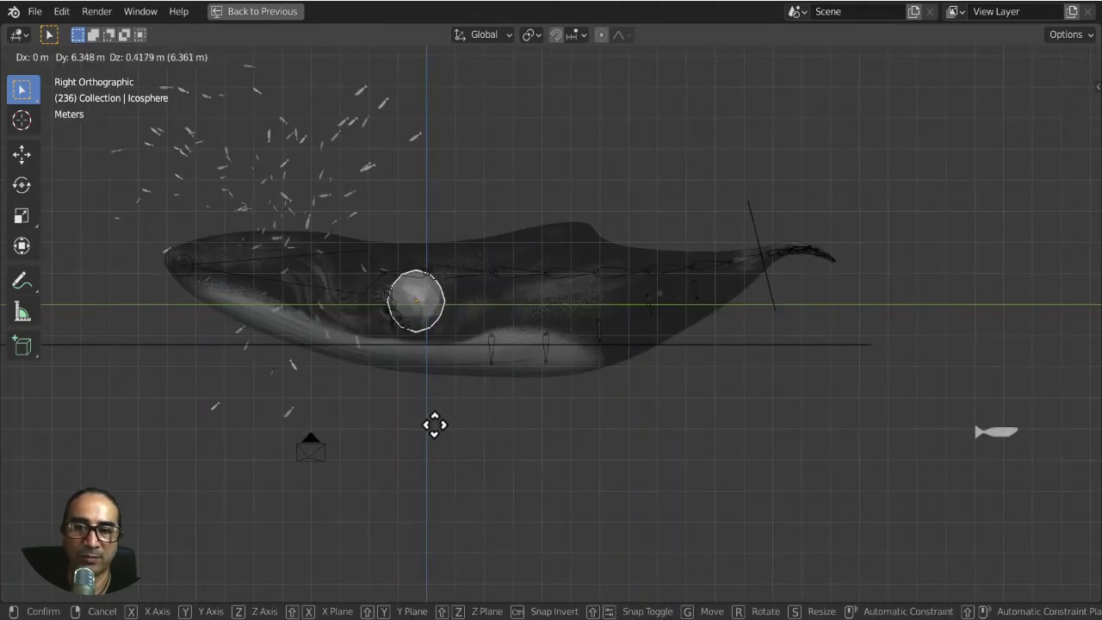
left_click(435, 425)
mouse_move(435, 425)
middle_mouse_down()
mouse_move(448, 491)
mouse_move(478, 387)
middle_mouse_up()
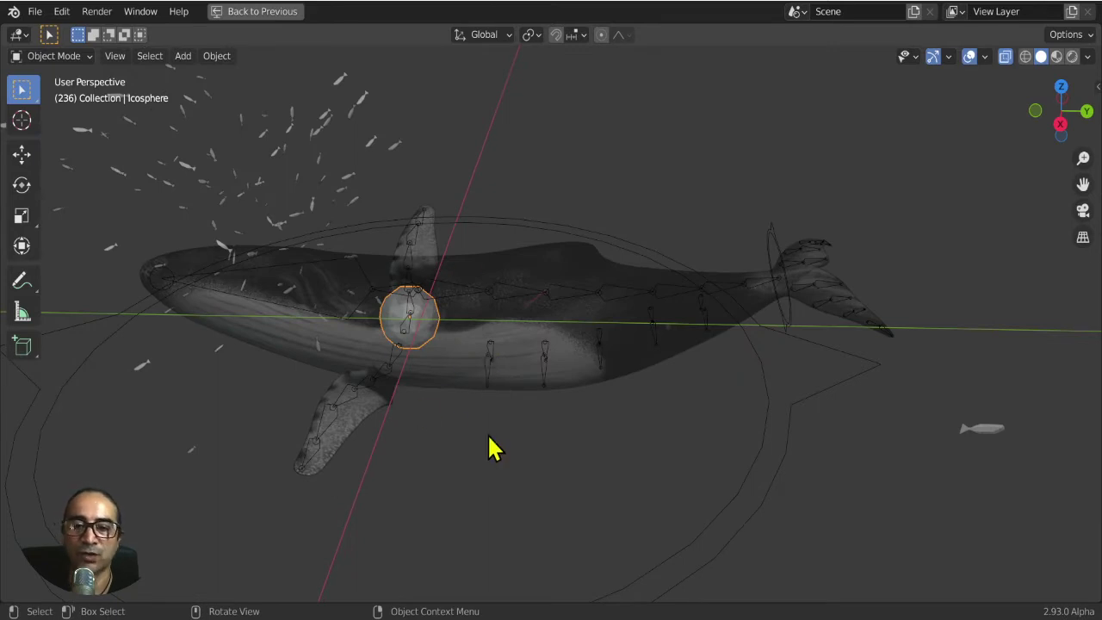
Check the Icosphere from front and side, then play the animation with overlays hidden.
key("KP_1")
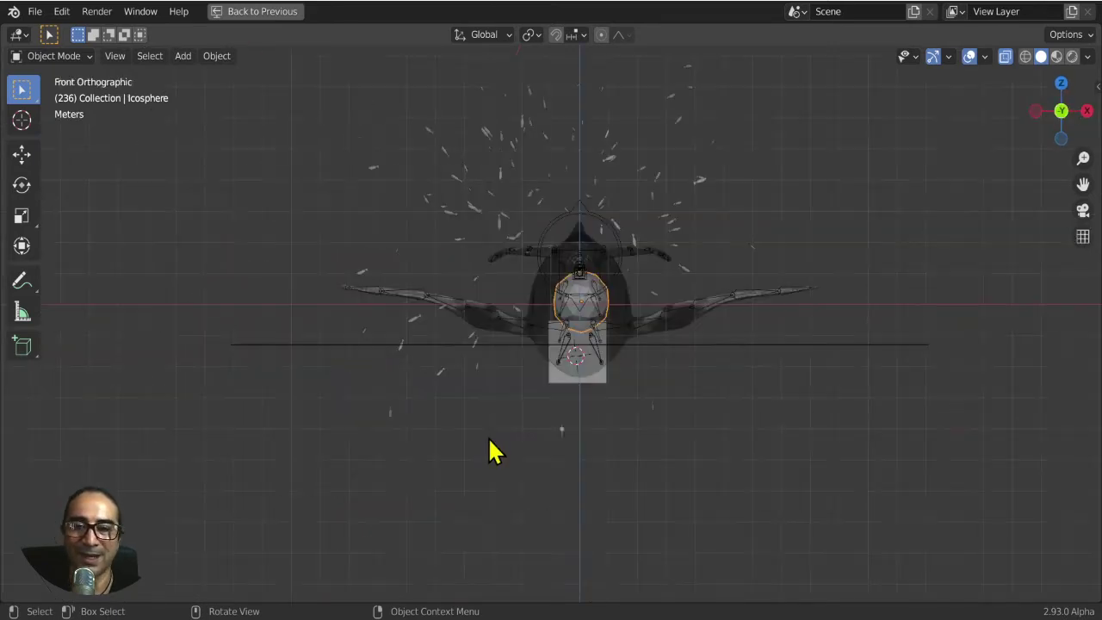
key("KP_3")
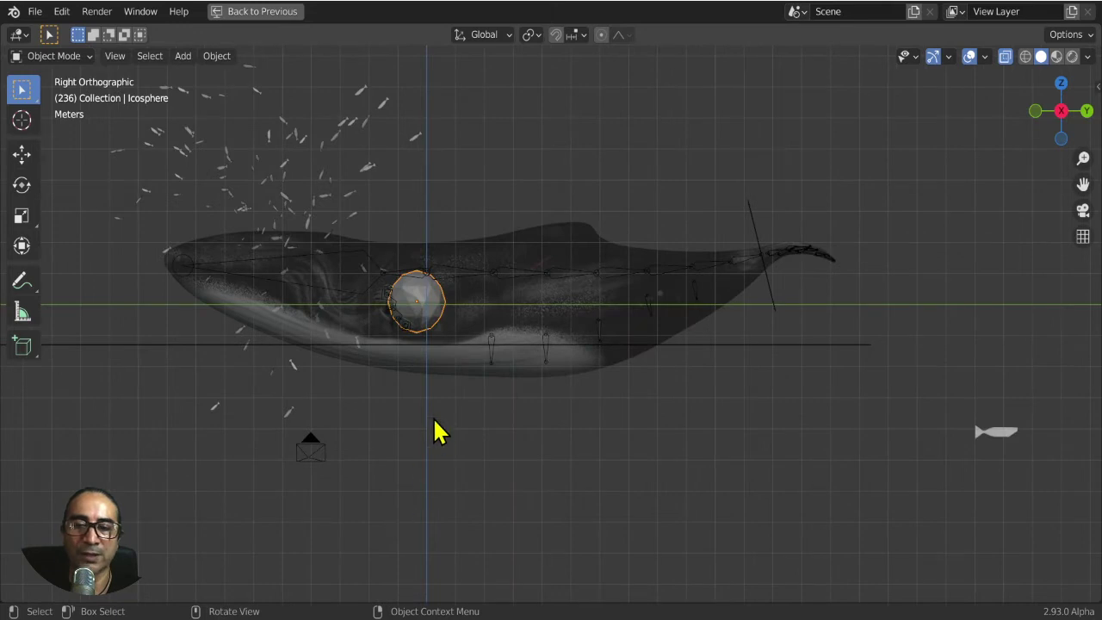
key("space")
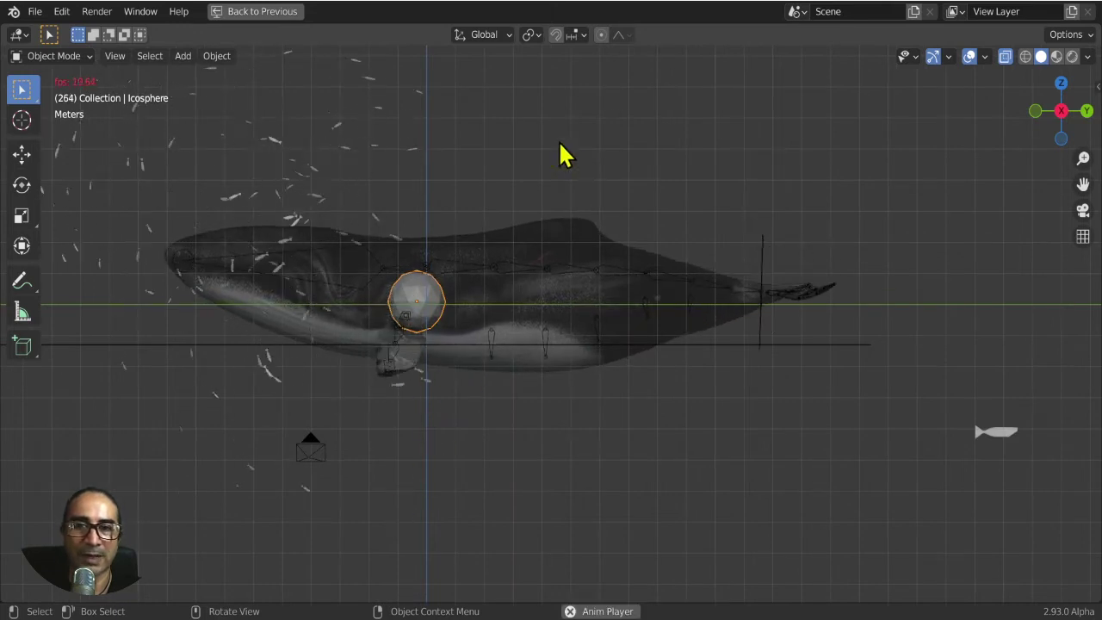
left_click(969, 57)
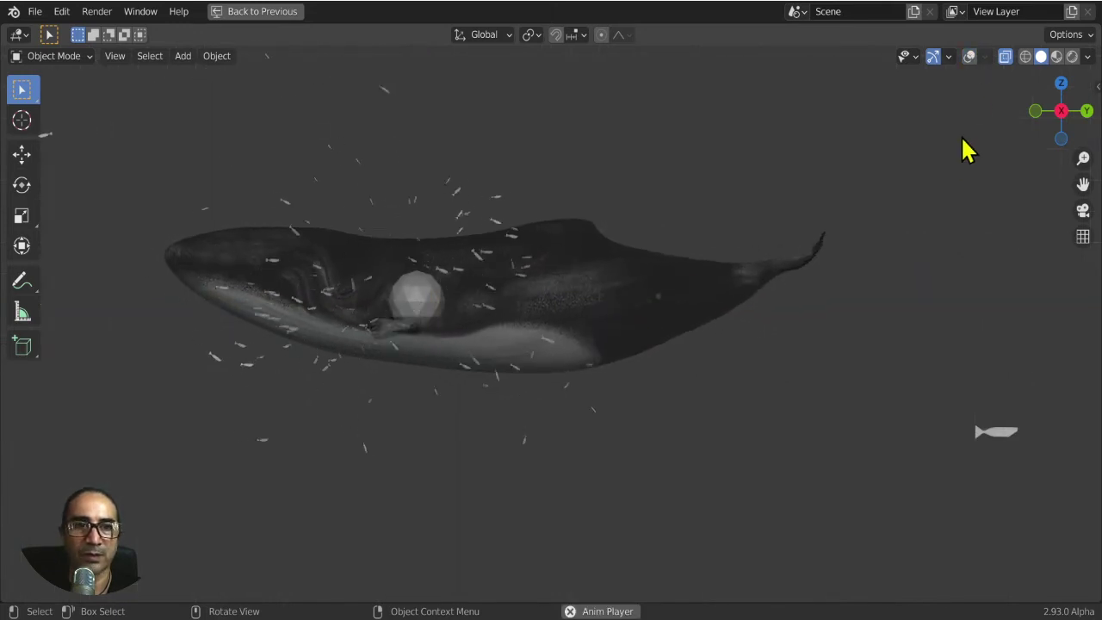
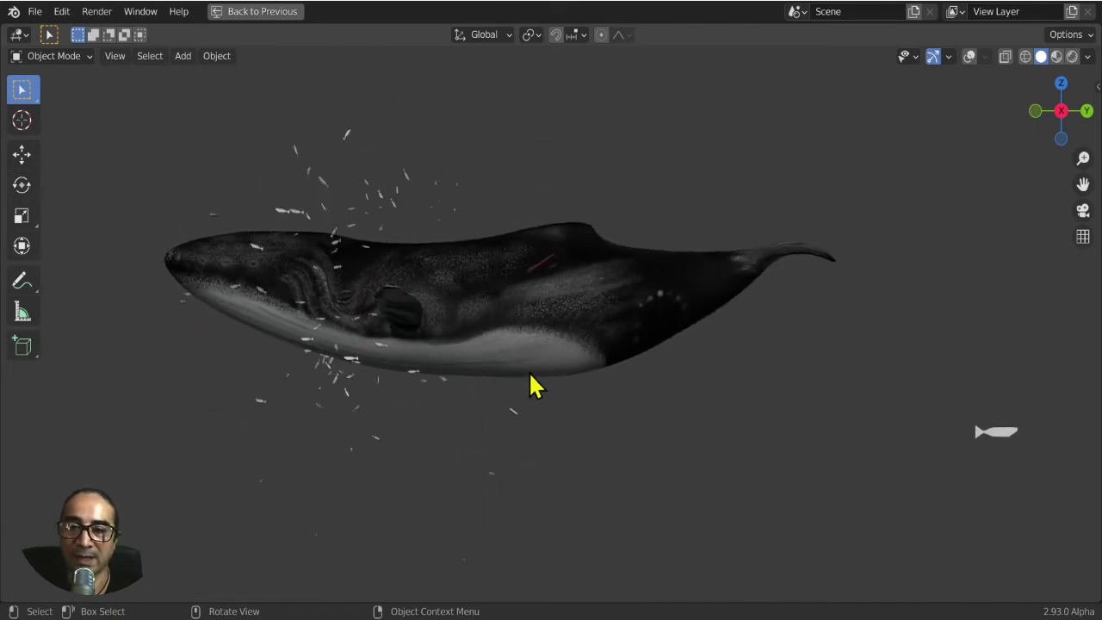
Show the scene overlays, select the icosphere, and restore the full workspace layout.
left_click(970, 55)
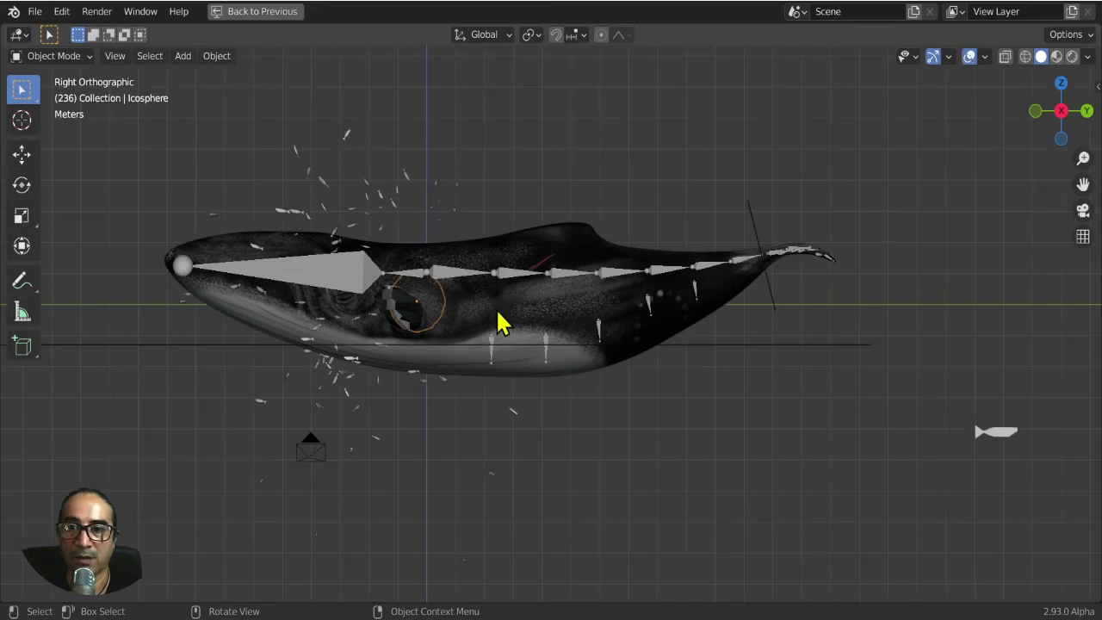
left_click(441, 323)
left_click(440, 323)
scroll(444, 323, "down", 3)
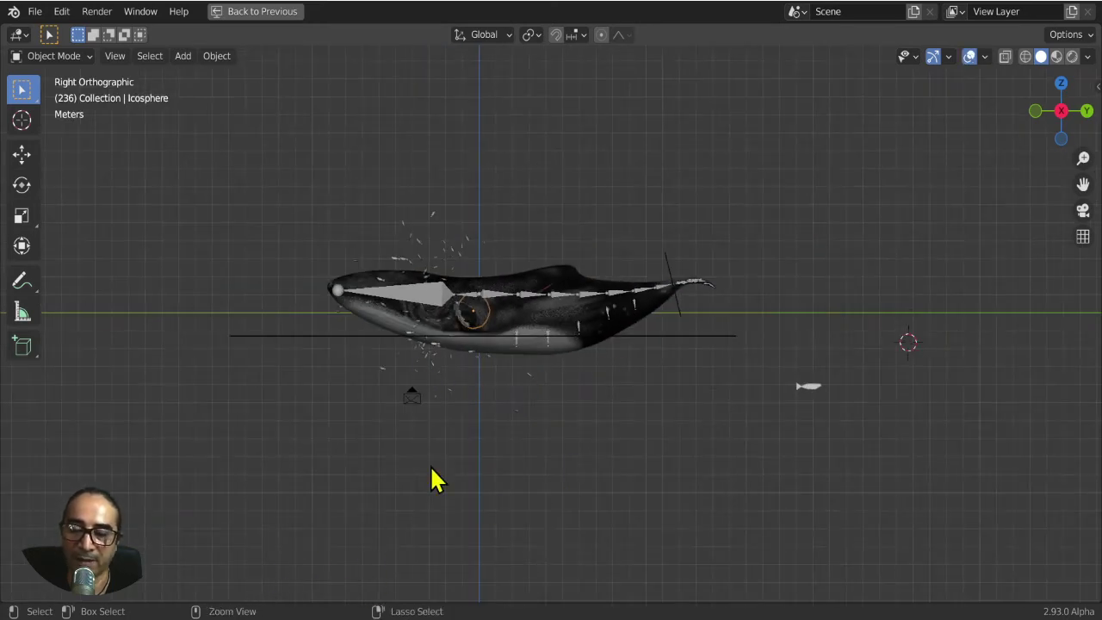
key("ctrl+space")
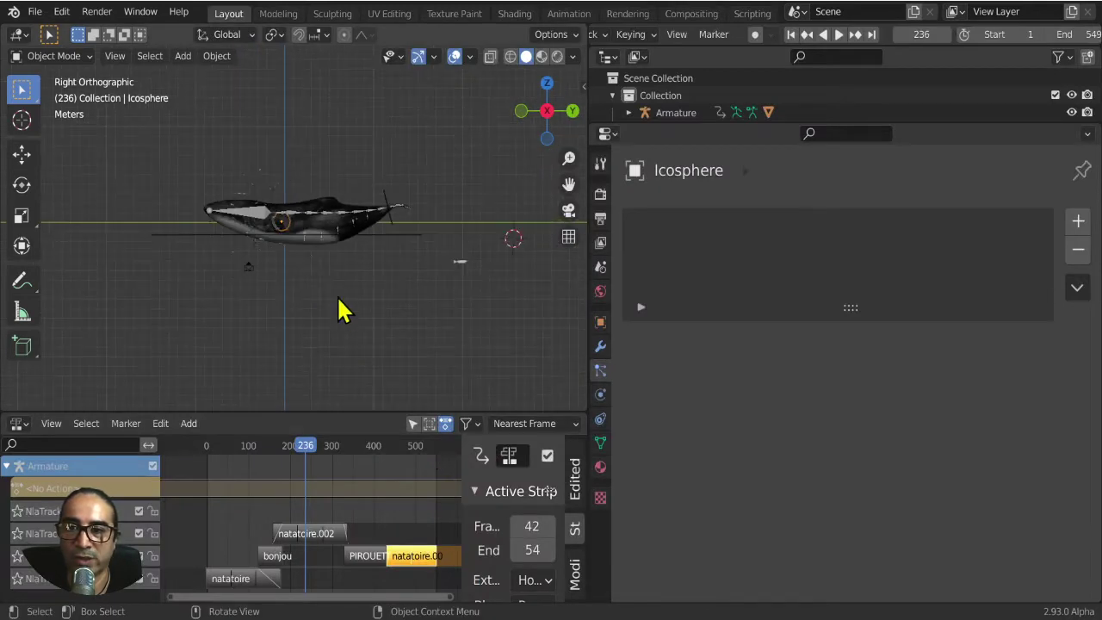
At frame 0, place the icosphere just below the whale, then view from the front and play.
key("g")
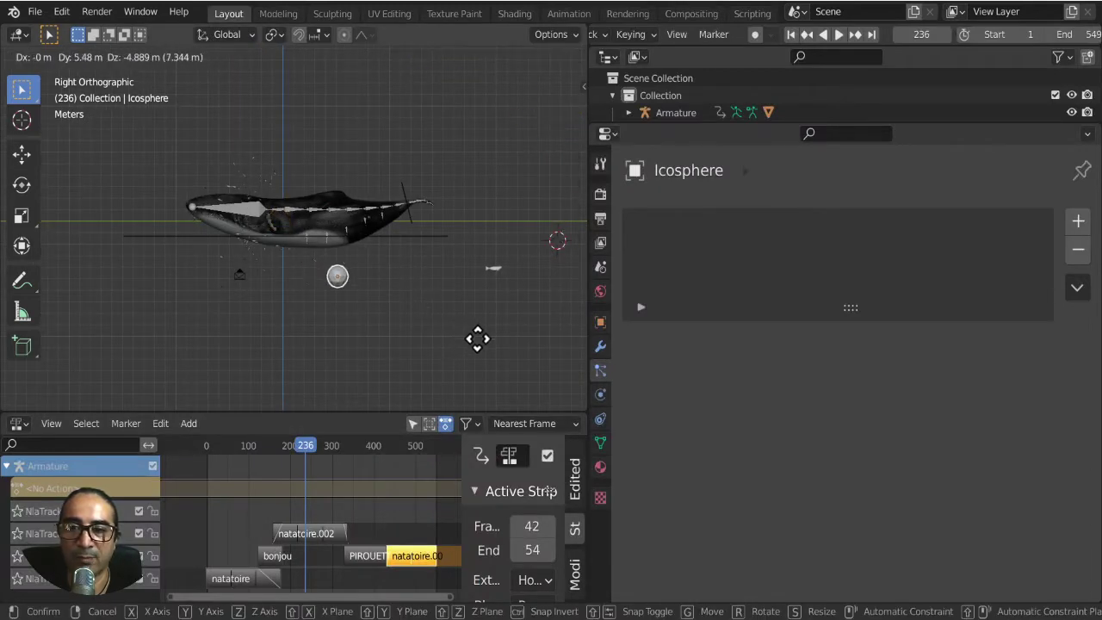
right_click(306, 113)
left_click(205, 445)
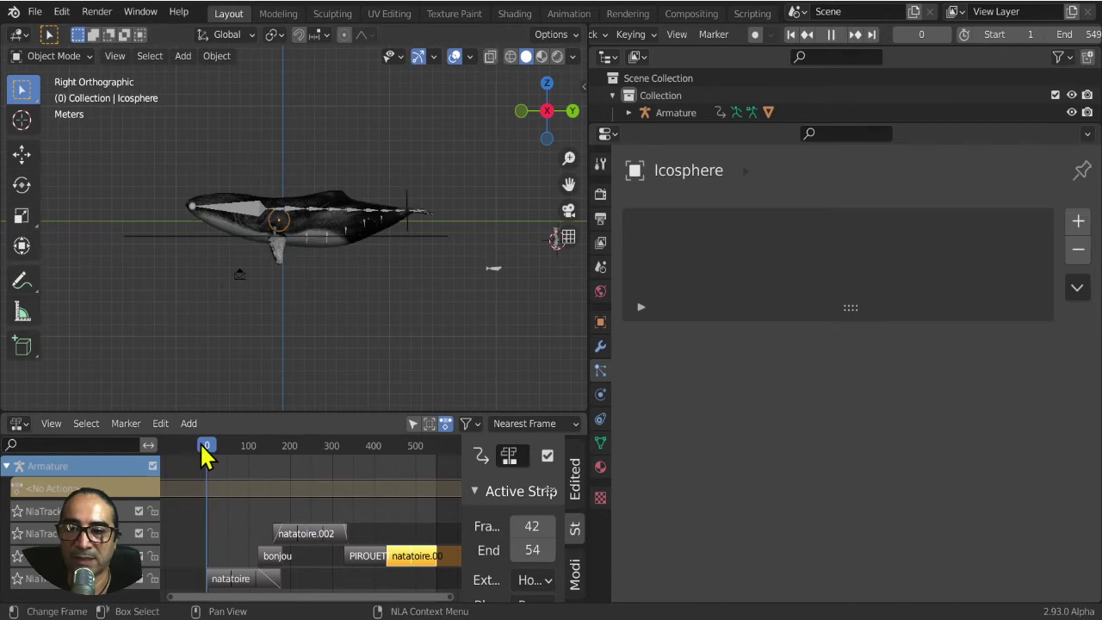
key("g")
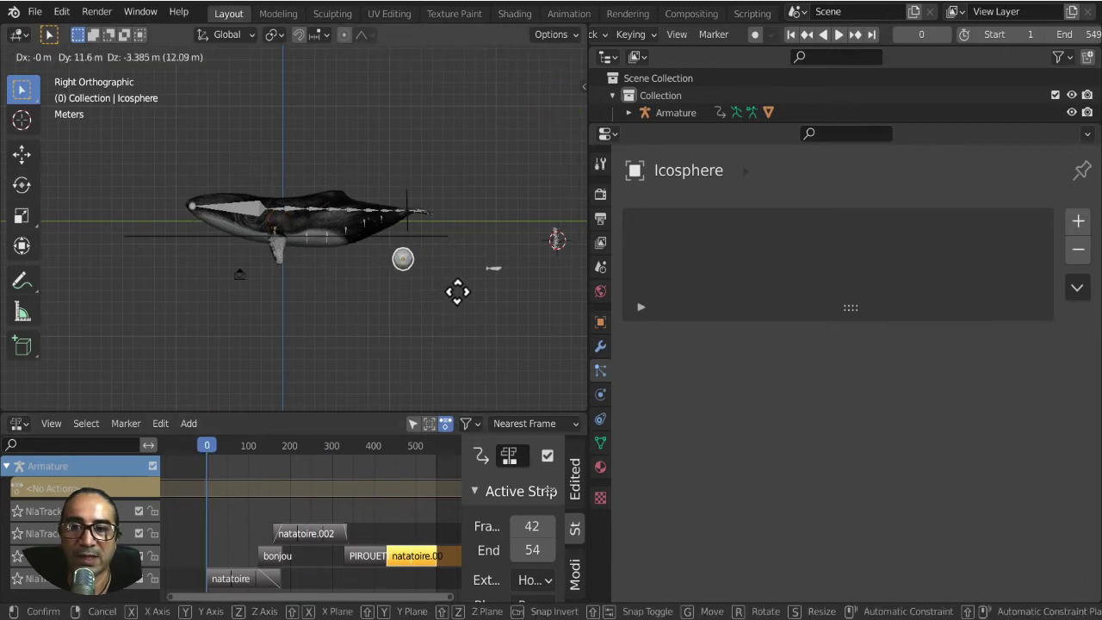
left_click(451, 291)
key("g")
left_click(451, 337)
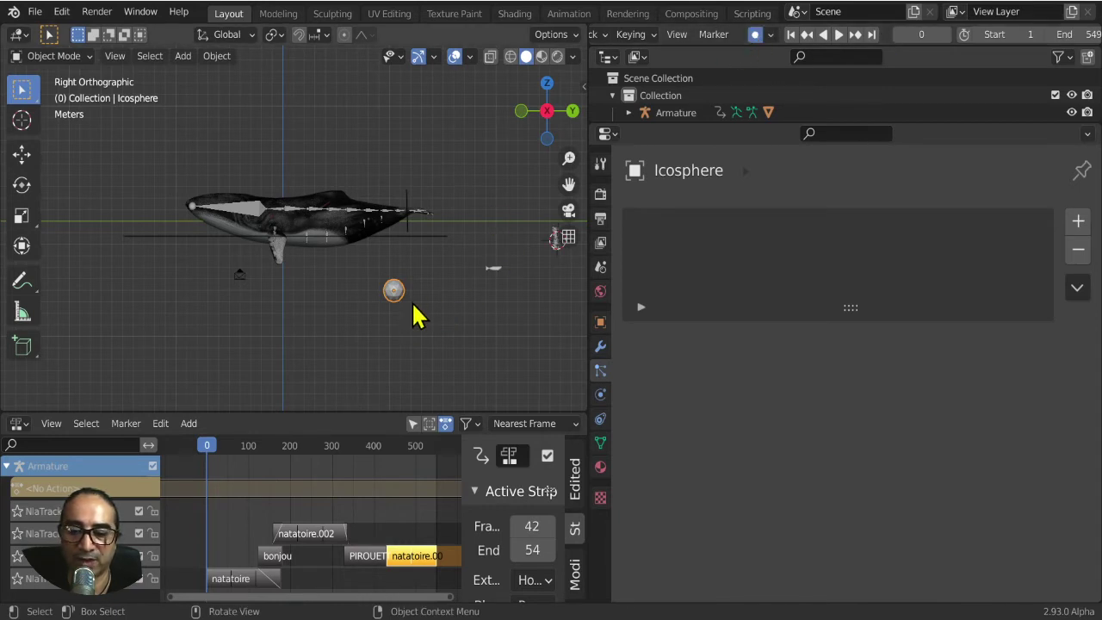
key("KP_1")
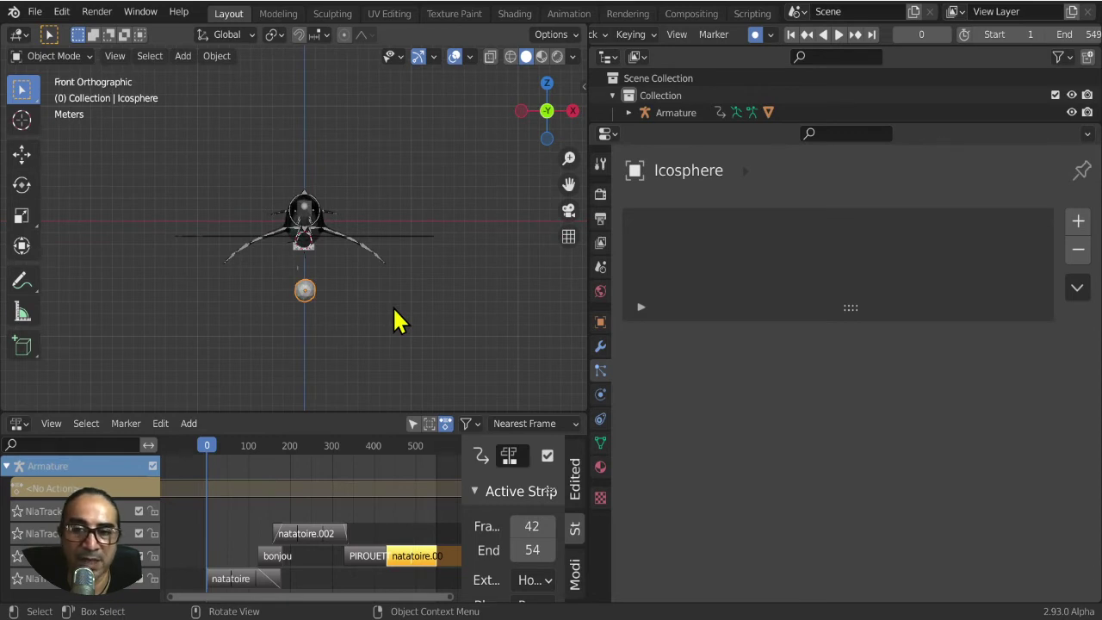
key("space")
Record the icosphere's path live beneath the whale during playback, then stop and orbit the view.
key("g")
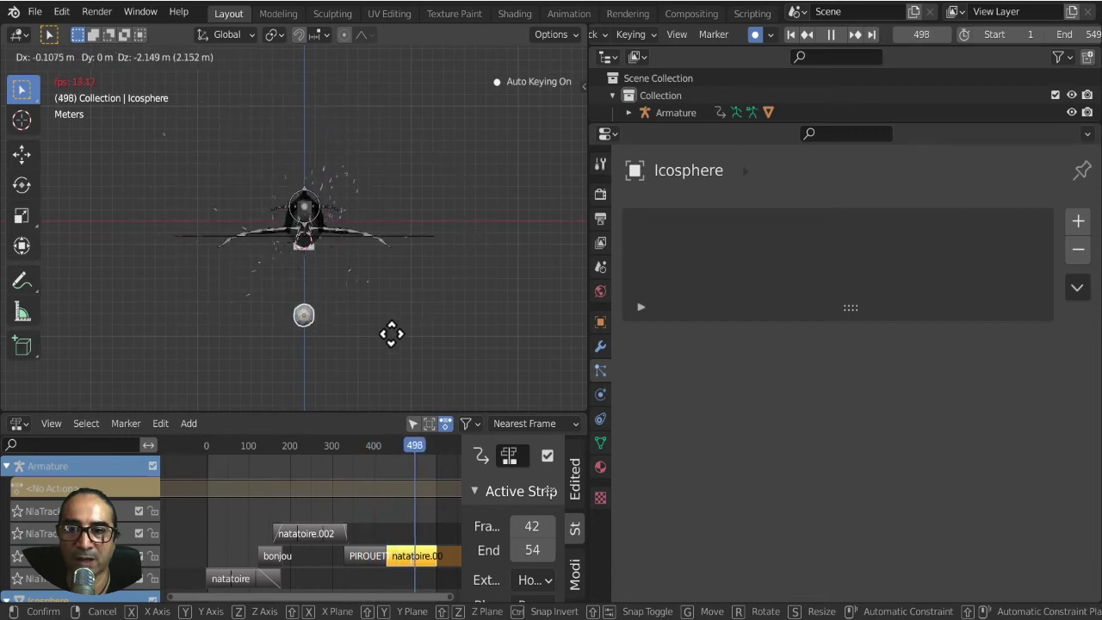
left_click(392, 395)
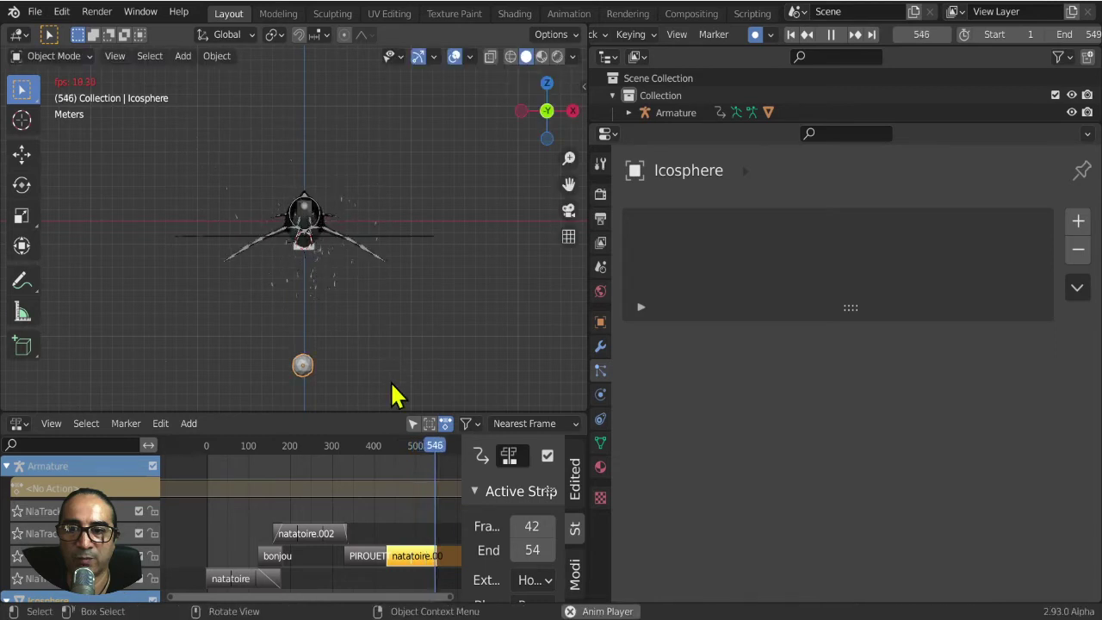
key("space")
mouse_move(393, 393)
middle_mouse_down()
mouse_move(274, 316)
mouse_move(274, 304)
middle_mouse_up()
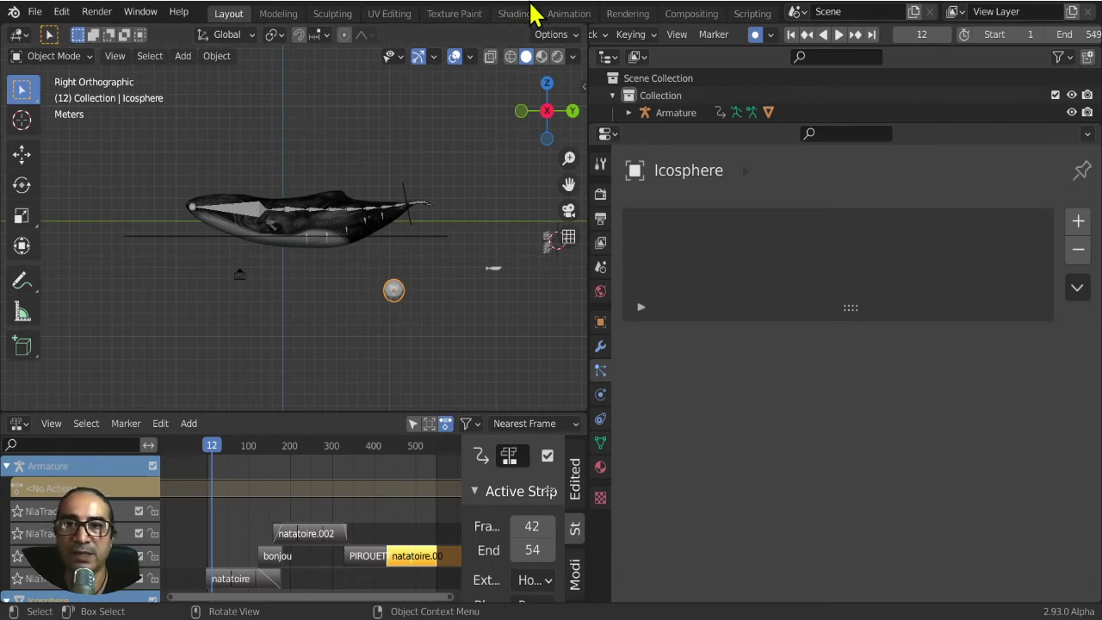
In the Animation workspace Dope Sheet, delete the icosphere's X/Y/Z Euler Rotation and X/Y/Z Scale channels.
left_click(569, 14)
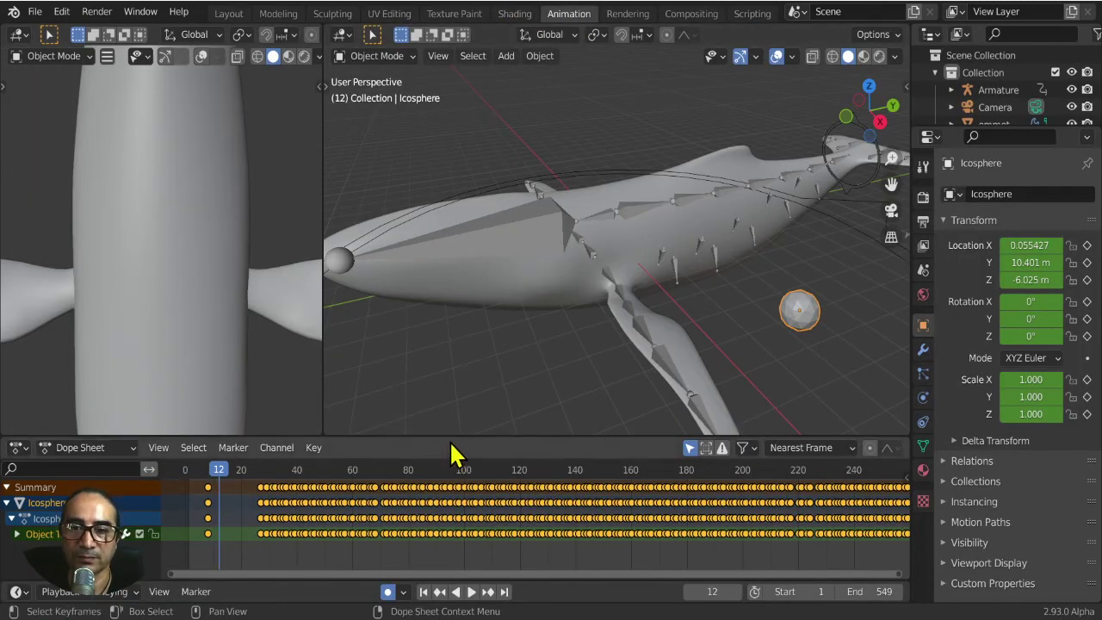
left_click_drag(450, 435, 451, 255)
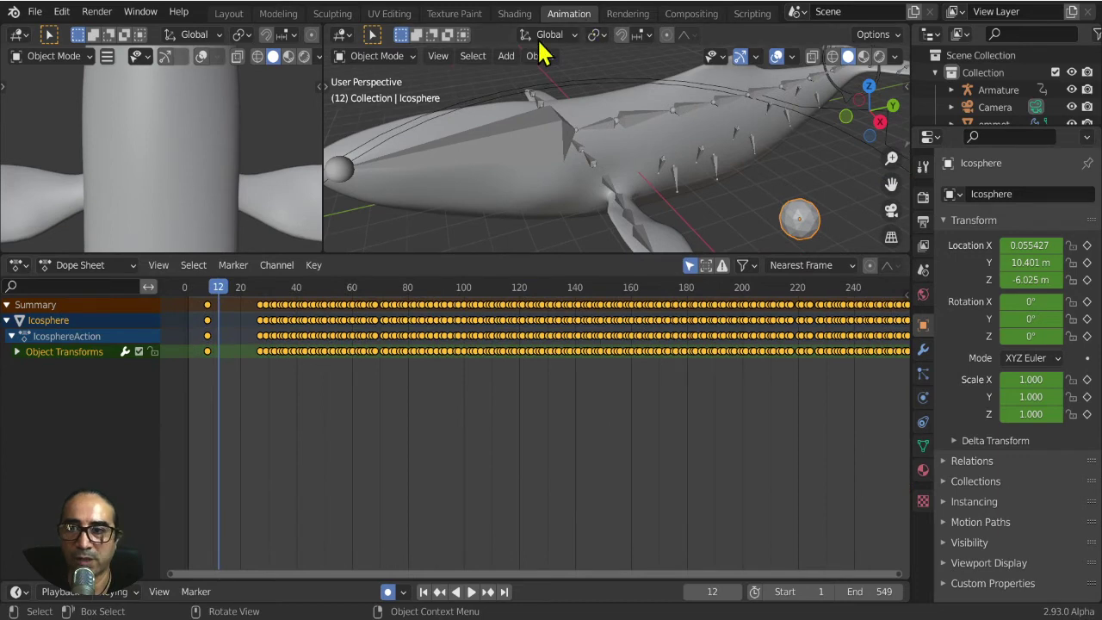
left_click(16, 352)
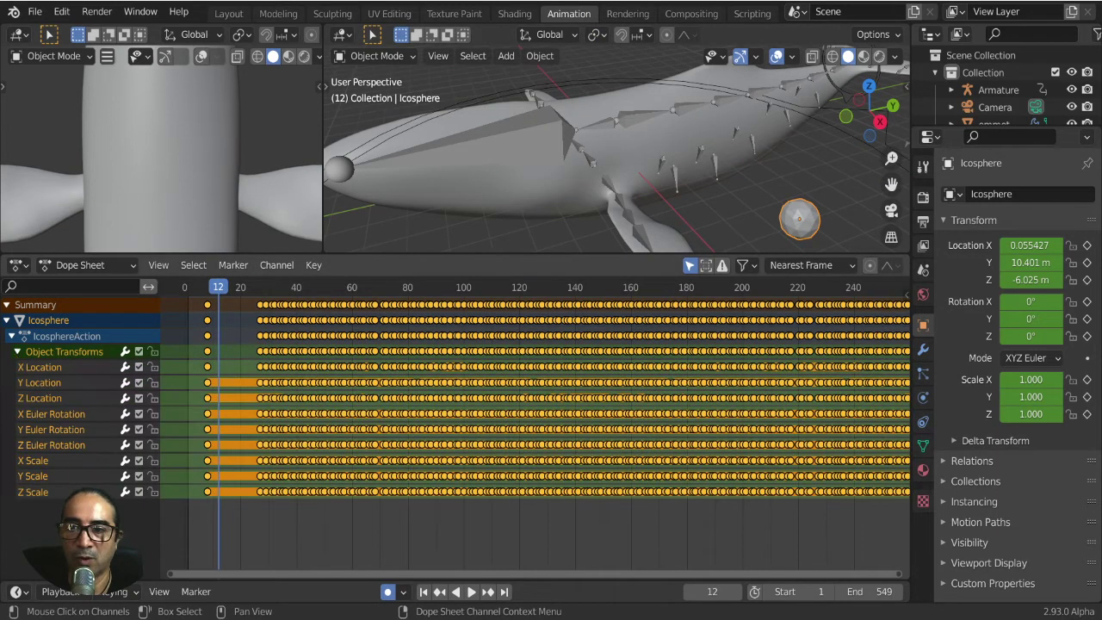
left_click(57, 416)
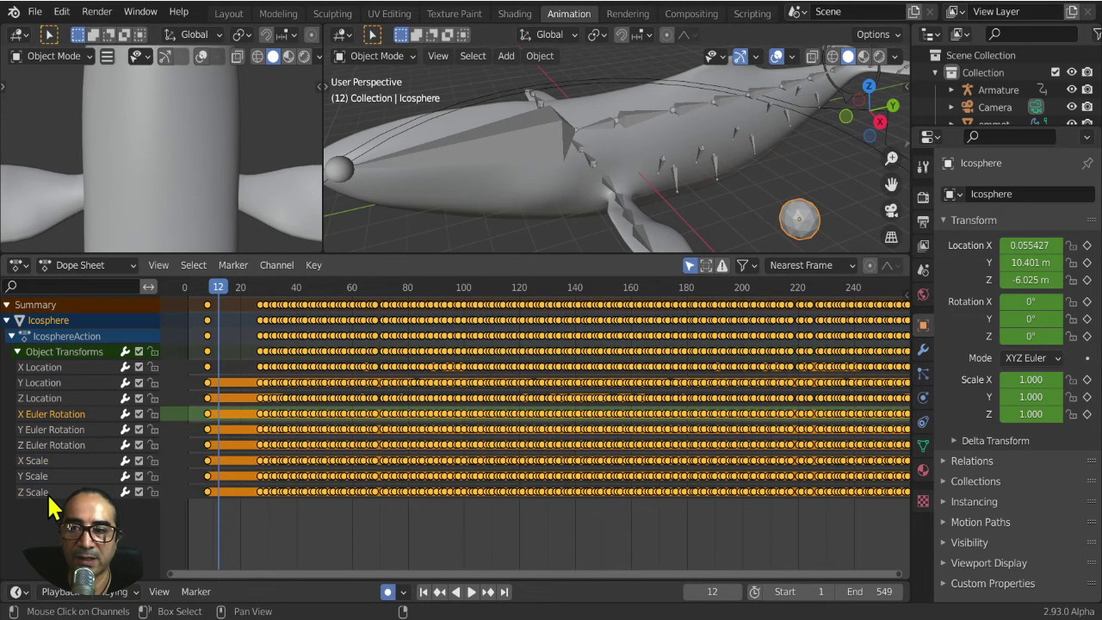
left_click(47, 492, "shift")
left_click(51, 461, "shift")
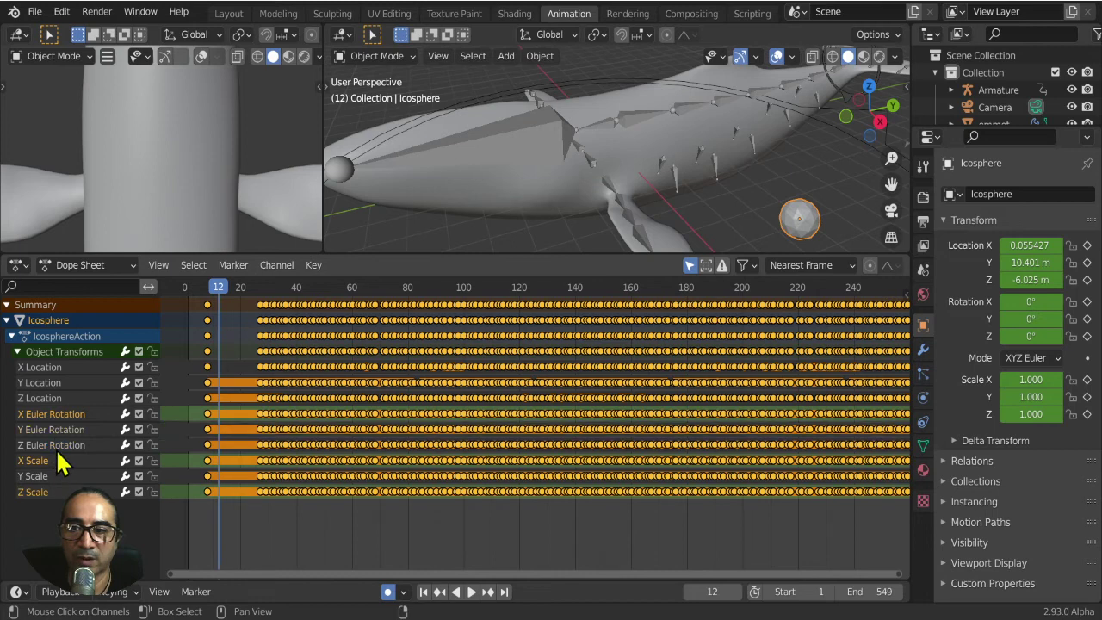
left_click(54, 430, "shift")
left_click(54, 445, "shift")
left_click(54, 476, "shift")
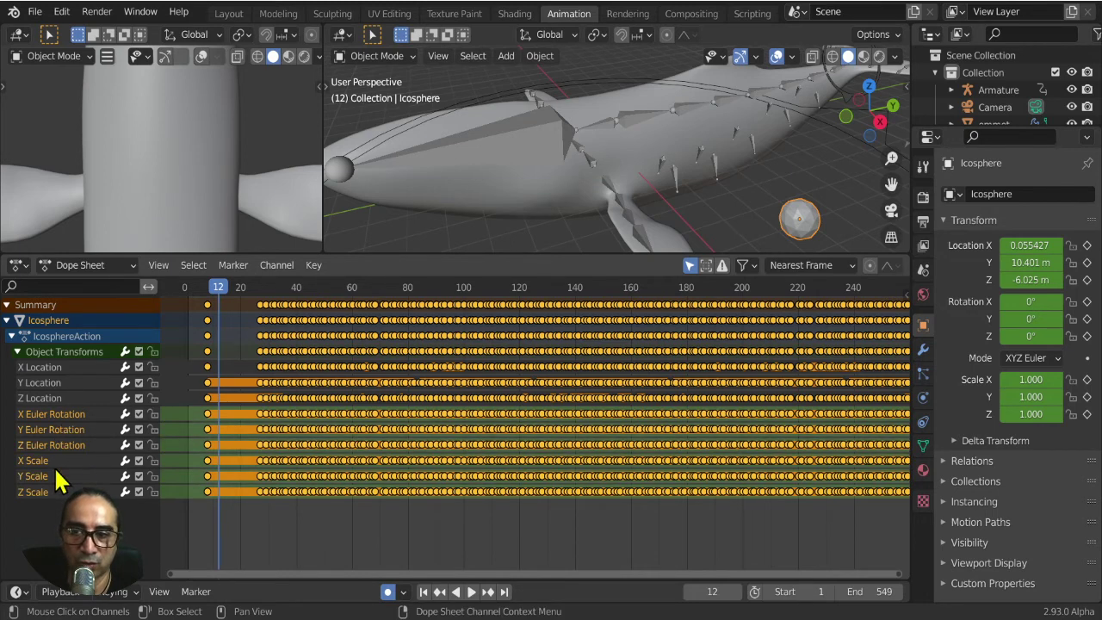
key("x")
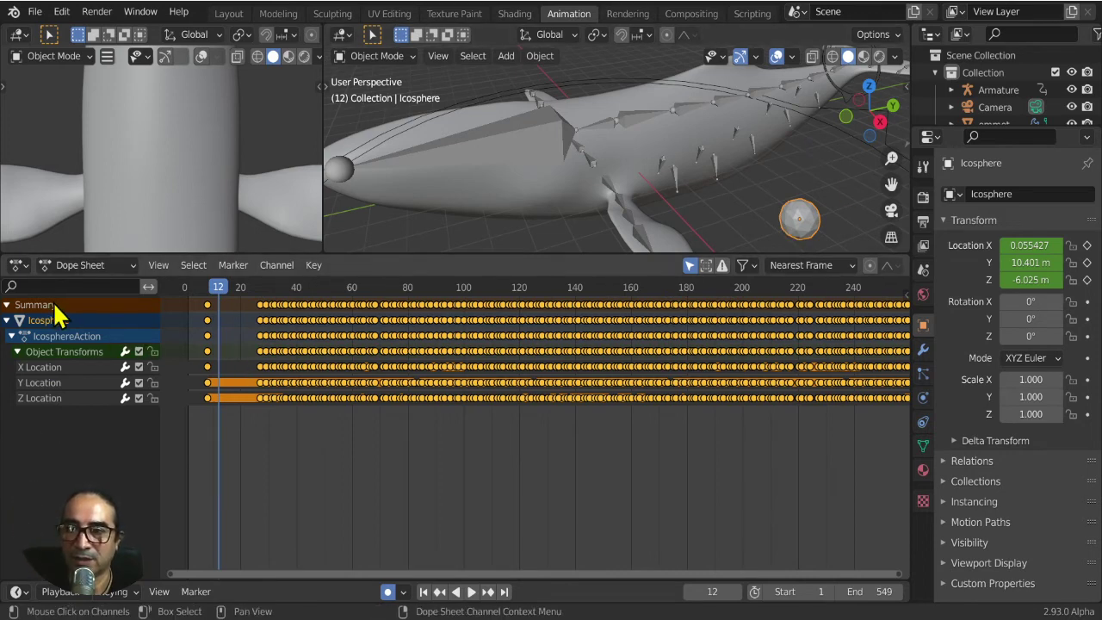
Switch the Dope Sheet to the Graph Editor and zoom out to see all location curves.
left_click(17, 266)
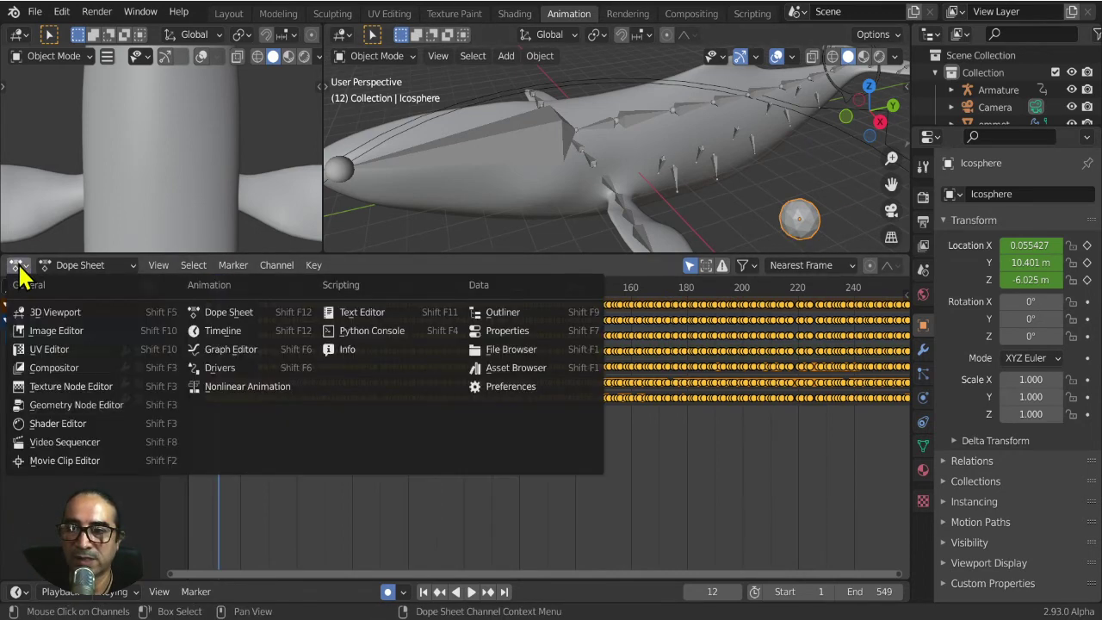
left_click(217, 354)
scroll(529, 493, "down", 3)
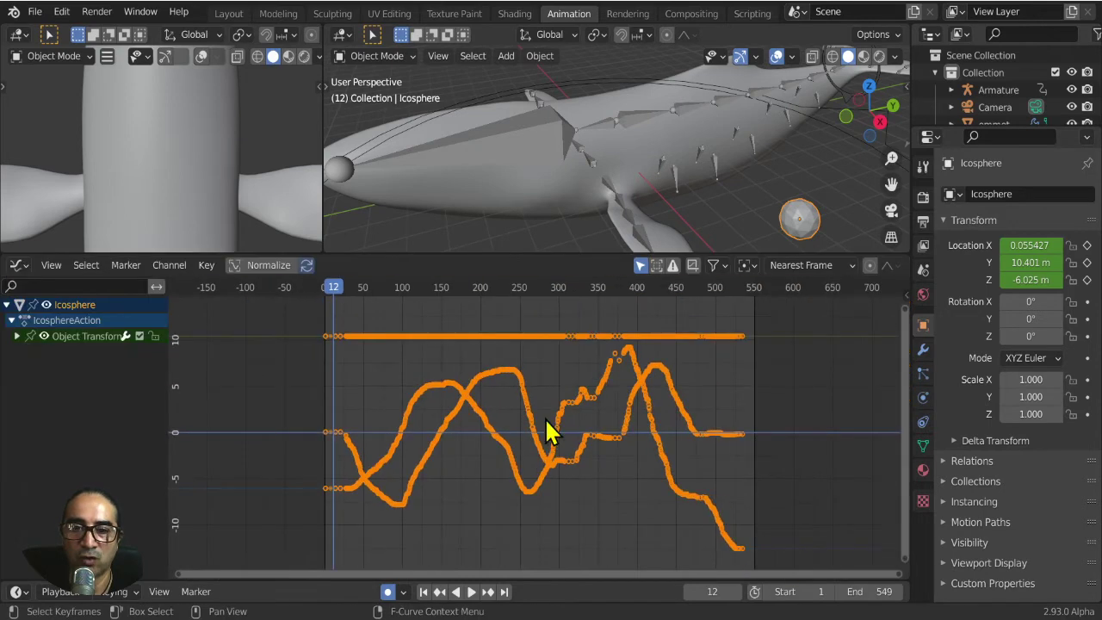
scroll(580, 430, "up", 1)
scroll(574, 385, "down", 3)
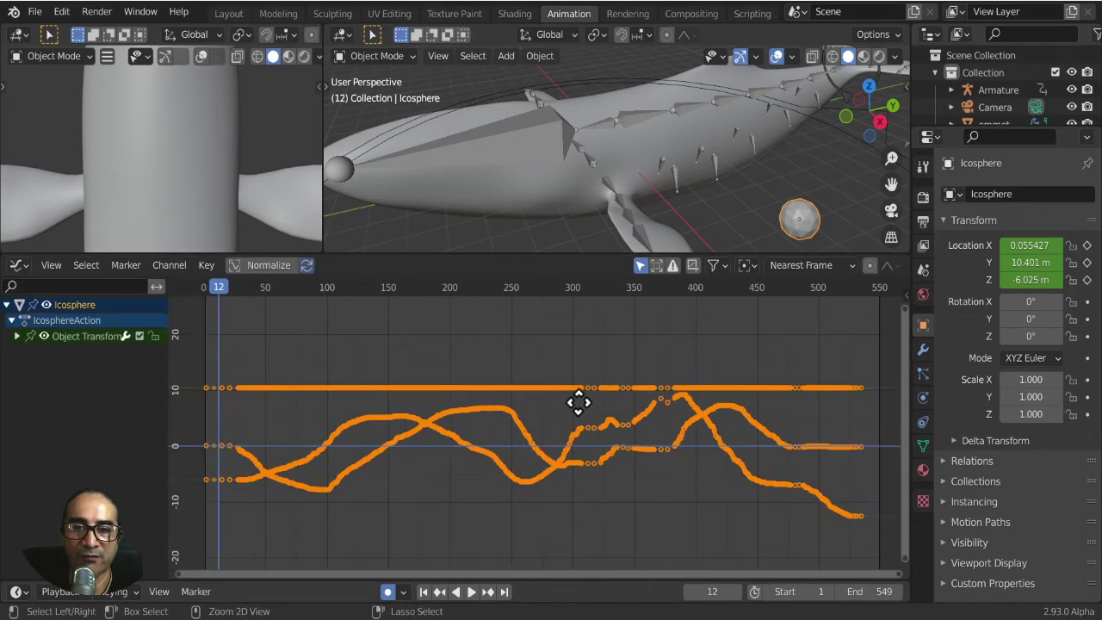
mouse_move(637, 206)
middle_mouse_down()
mouse_move(686, 201)
mouse_move(646, 177)
mouse_move(607, 209)
middle_mouse_up()
key("space")
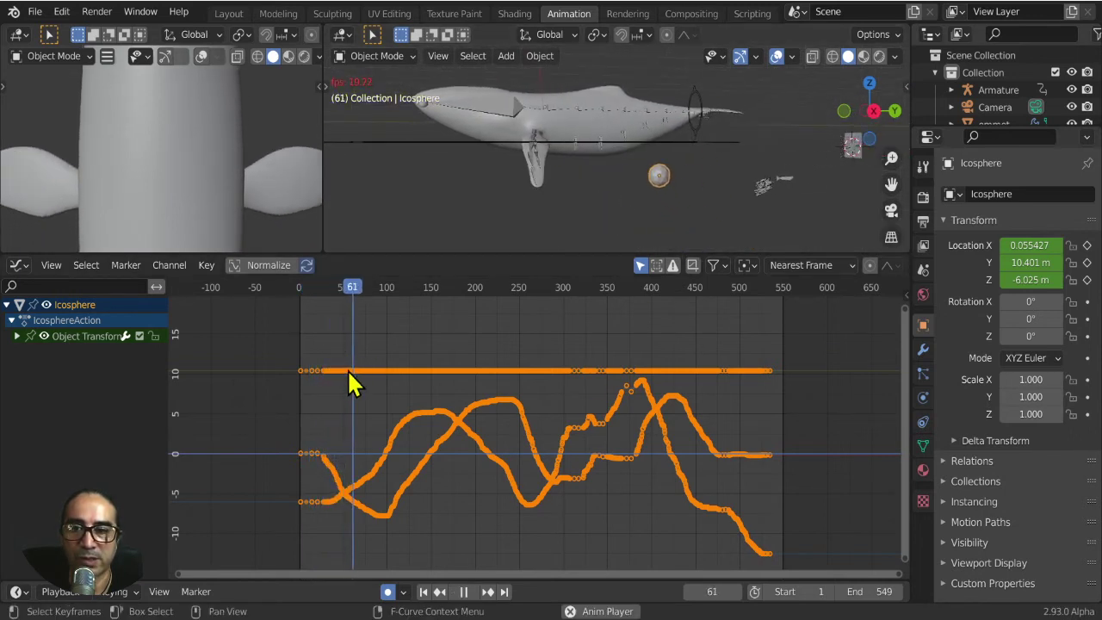
Select the flat Y Location curve and delete its keyframes.
left_click(321, 370)
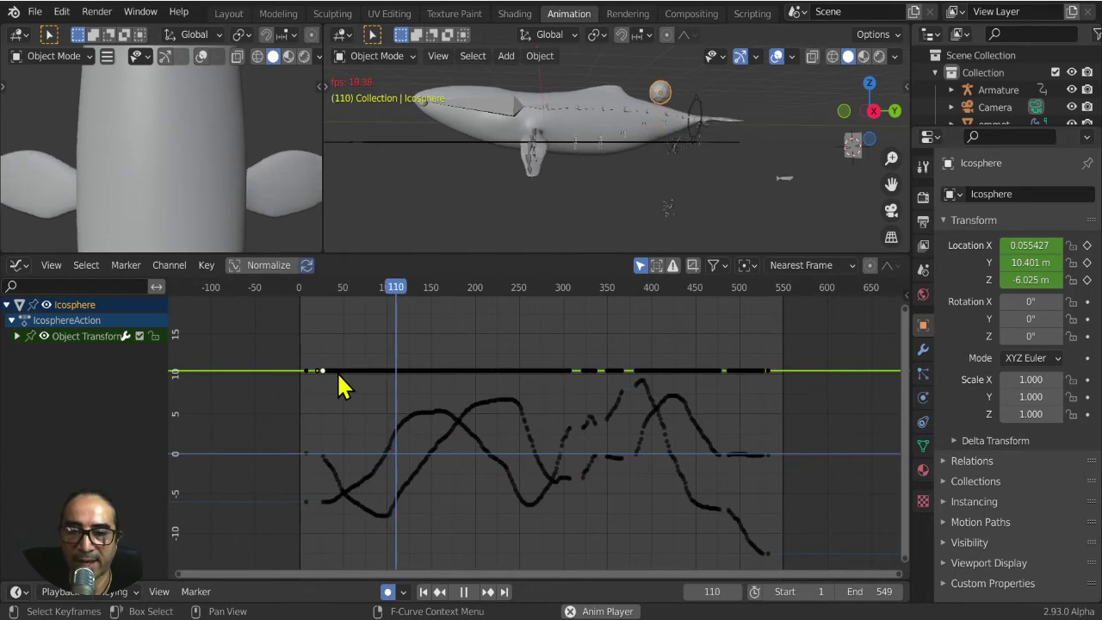
double_click(339, 372)
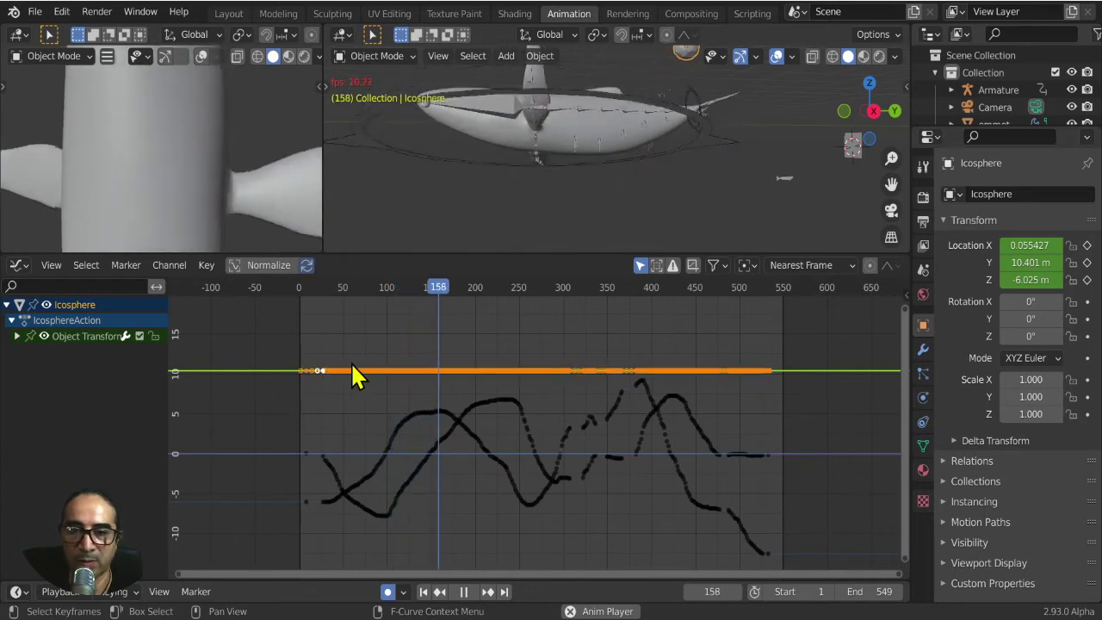
key("x")
left_click(353, 373)
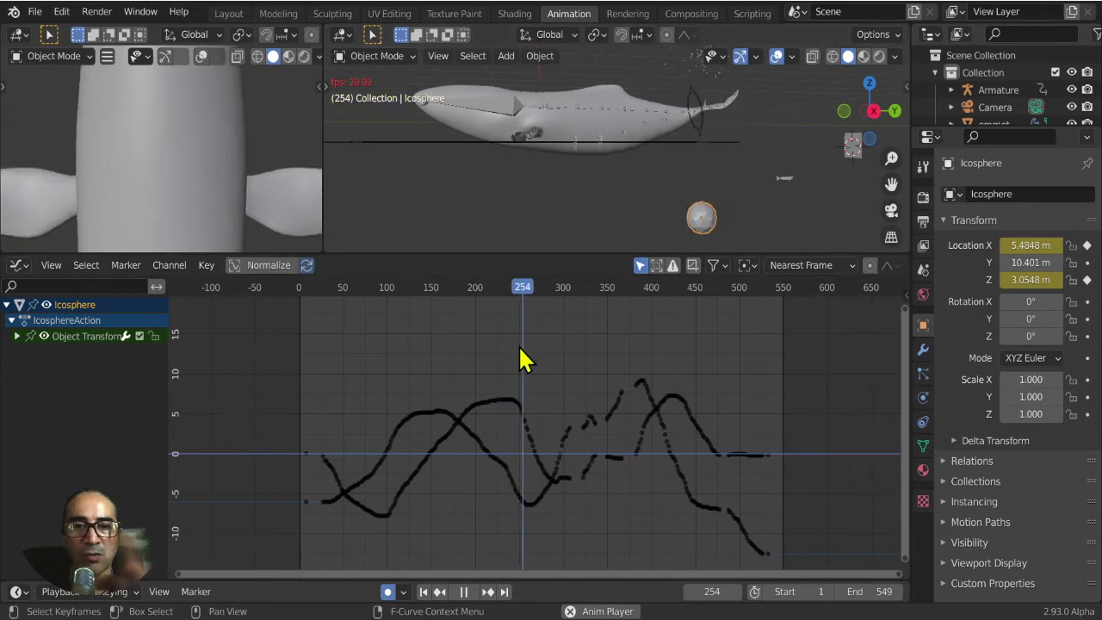
key("space")
In side view, key the icosphere at frame 0 and move it to a new spot around frame 120.
left_click(300, 284)
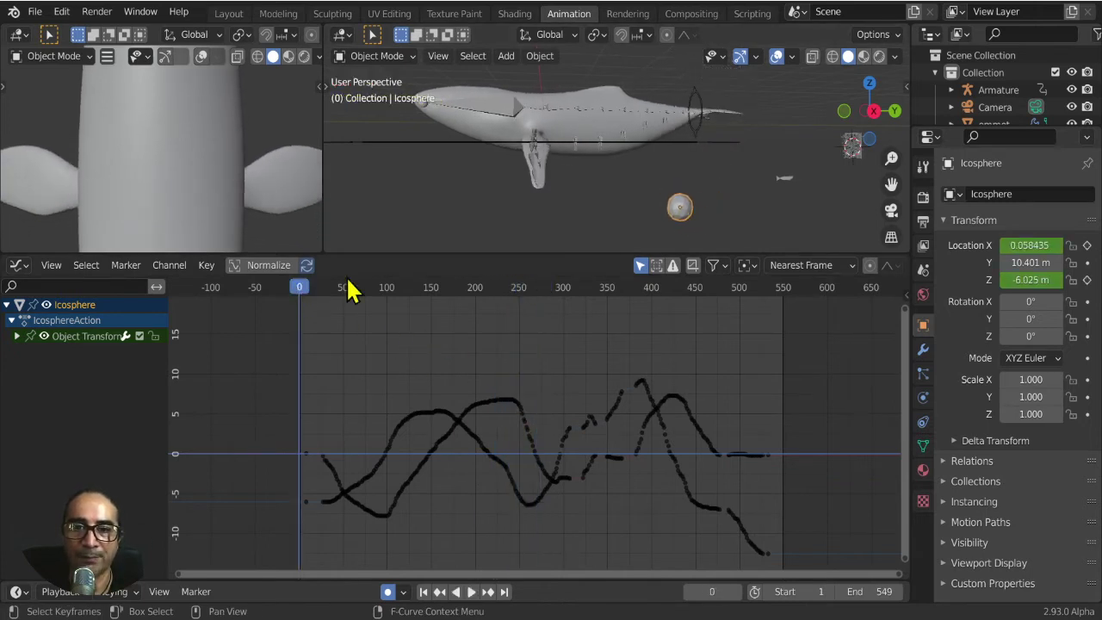
key("KP_3")
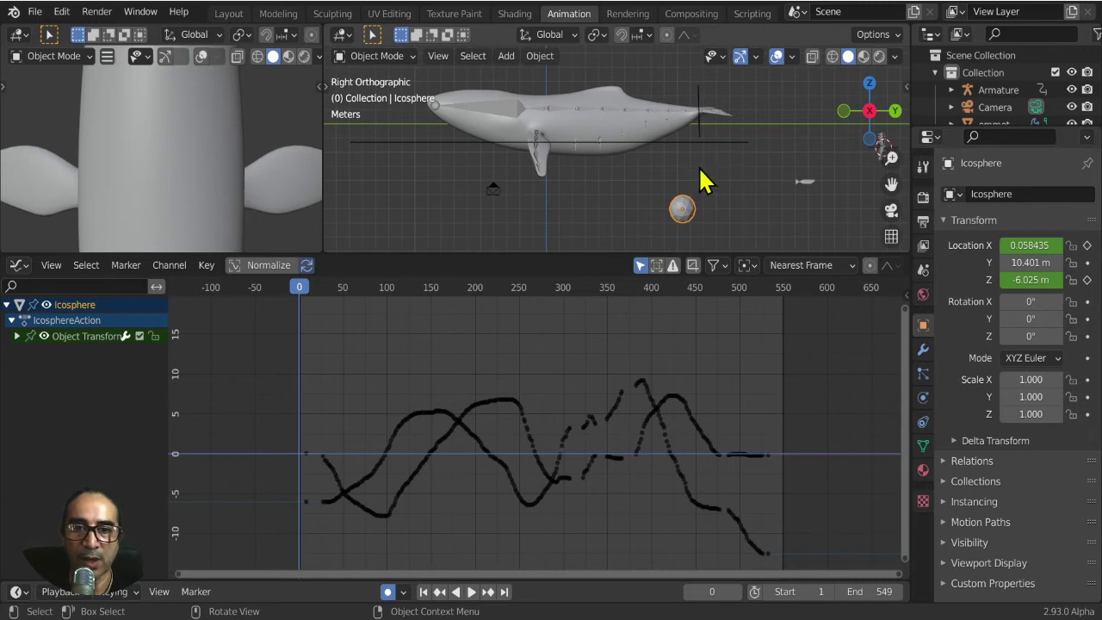
key("i")
left_click_drag(303, 288, 402, 297)
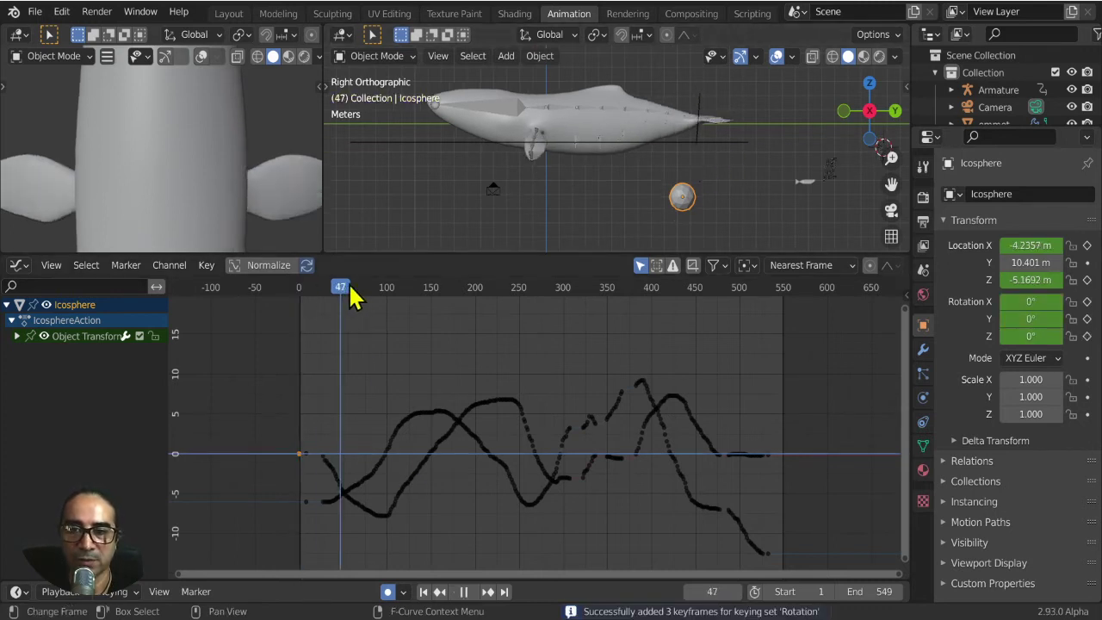
key("space")
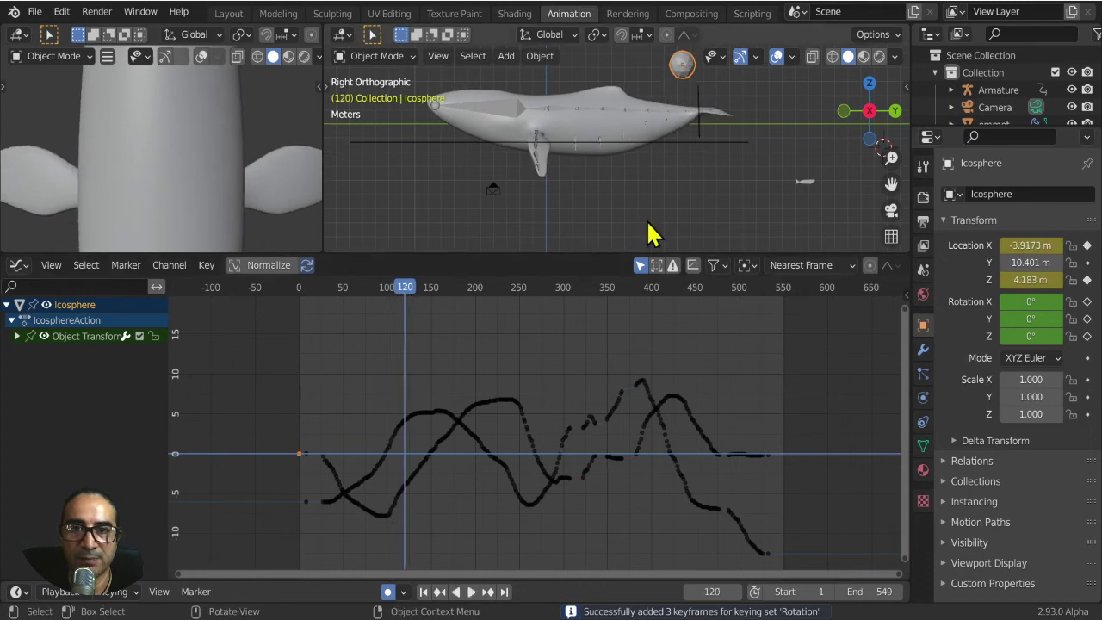
key("g")
left_click(701, 125)
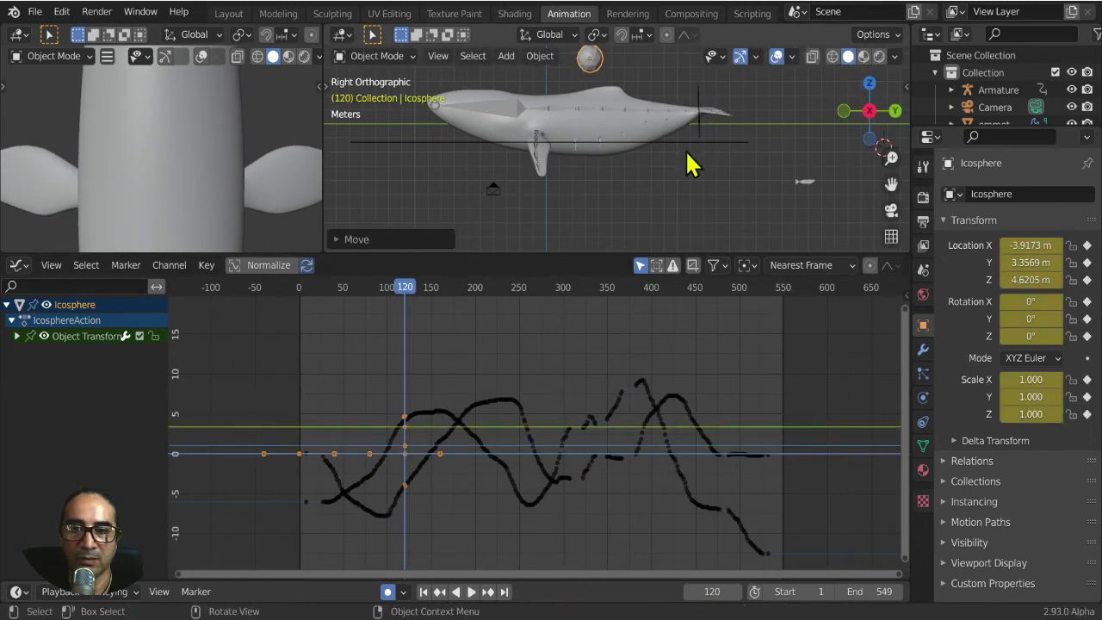
Reposition and key the icosphere at frame 0, then preview the leader's motion.
left_click(298, 287)
key("space")
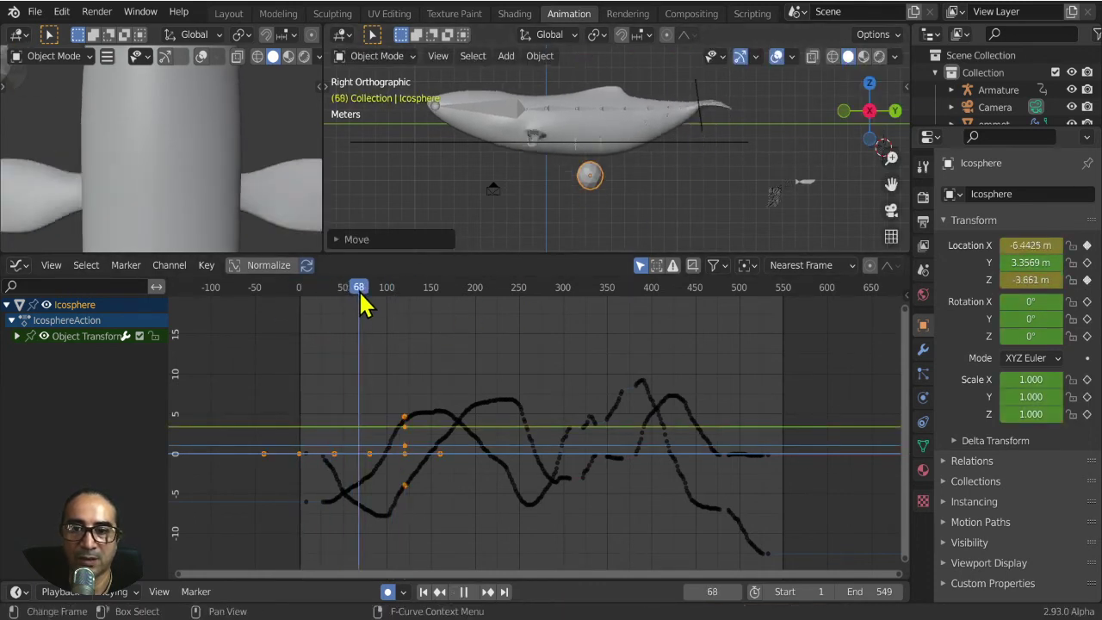
key("Escape")
key("g")
left_click(568, 207)
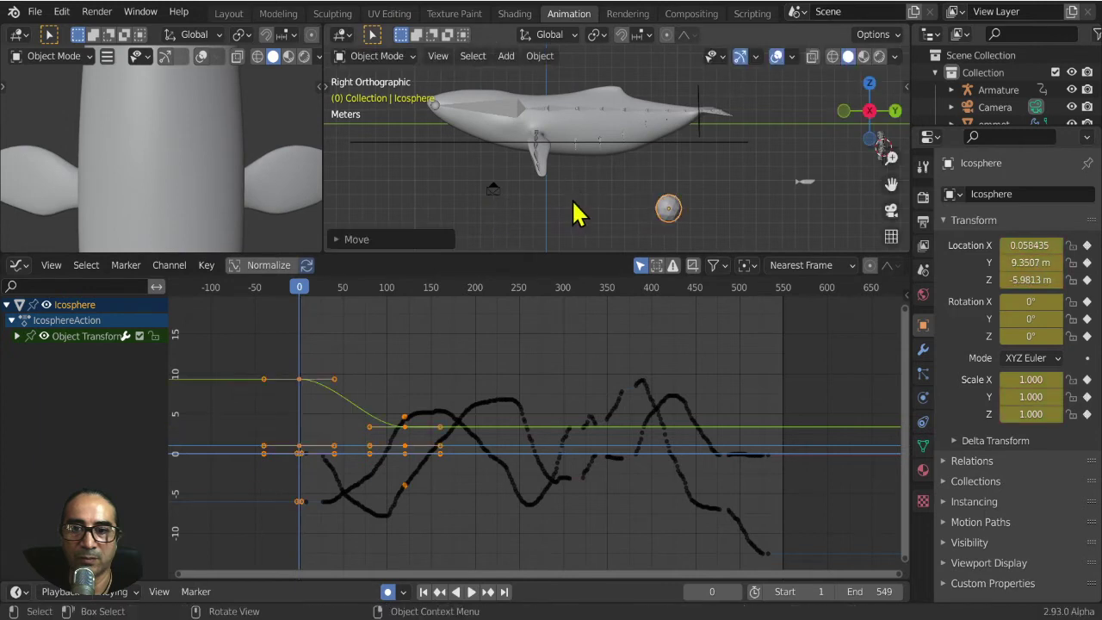
key("space")
Key a new icosphere position at frame 262 and review the motion.
left_click_drag(383, 292, 534, 302)
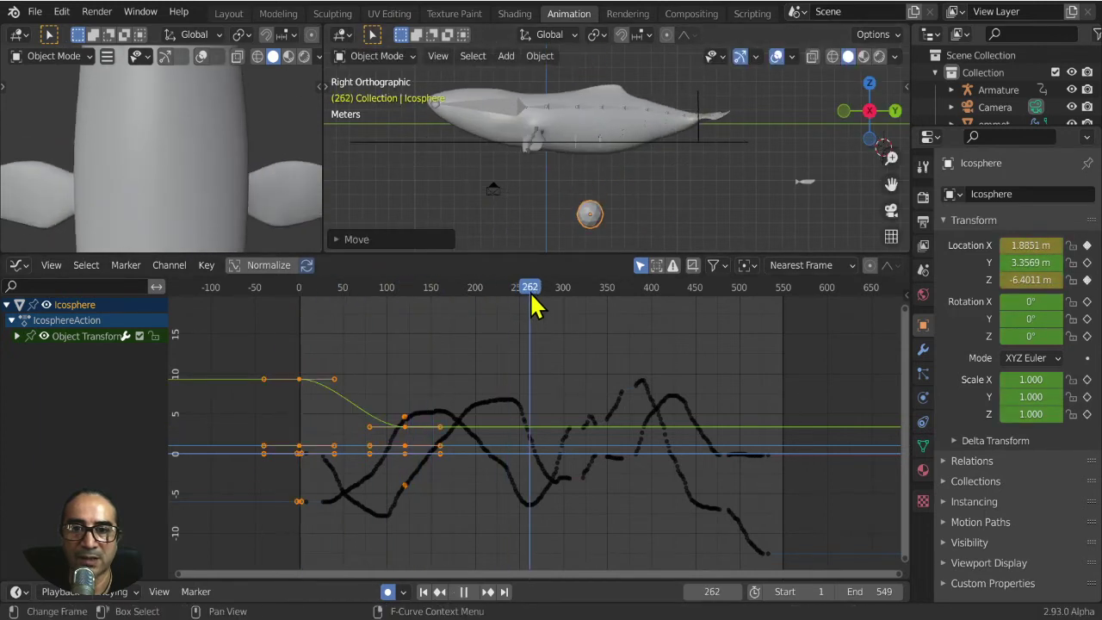
key("g")
left_click(561, 193)
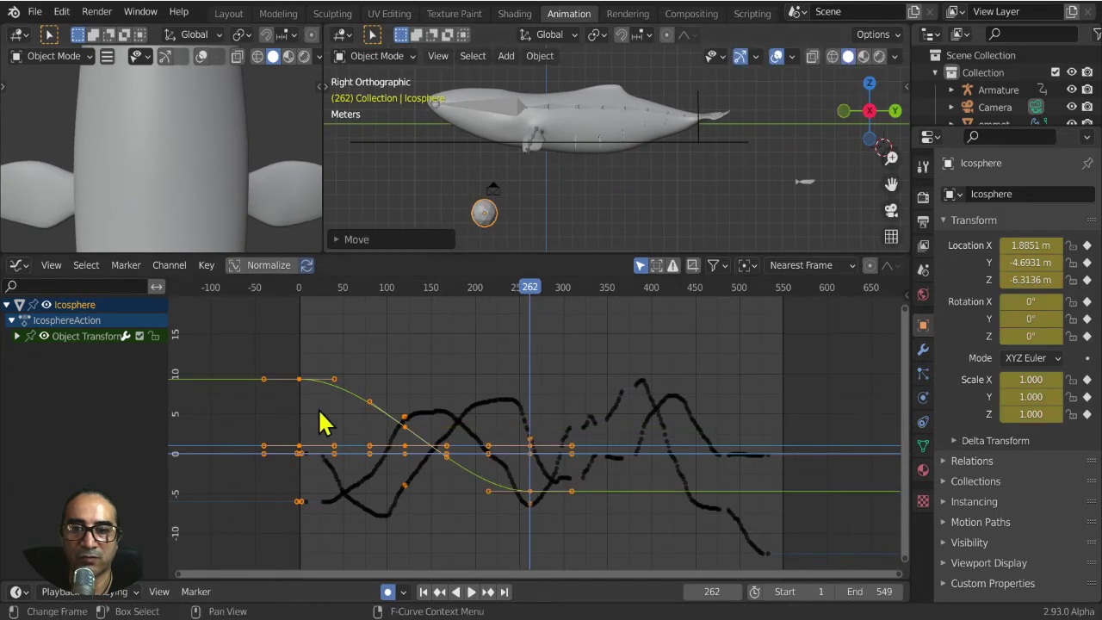
key("space")
Key new icosphere positions at frames 353 and 482, sending it sideways beneath the whale.
mouse_move(295, 292)
left_mouse_down()
mouse_move(388, 290)
mouse_move(524, 318)
mouse_move(615, 319)
left_mouse_up()
key("space")
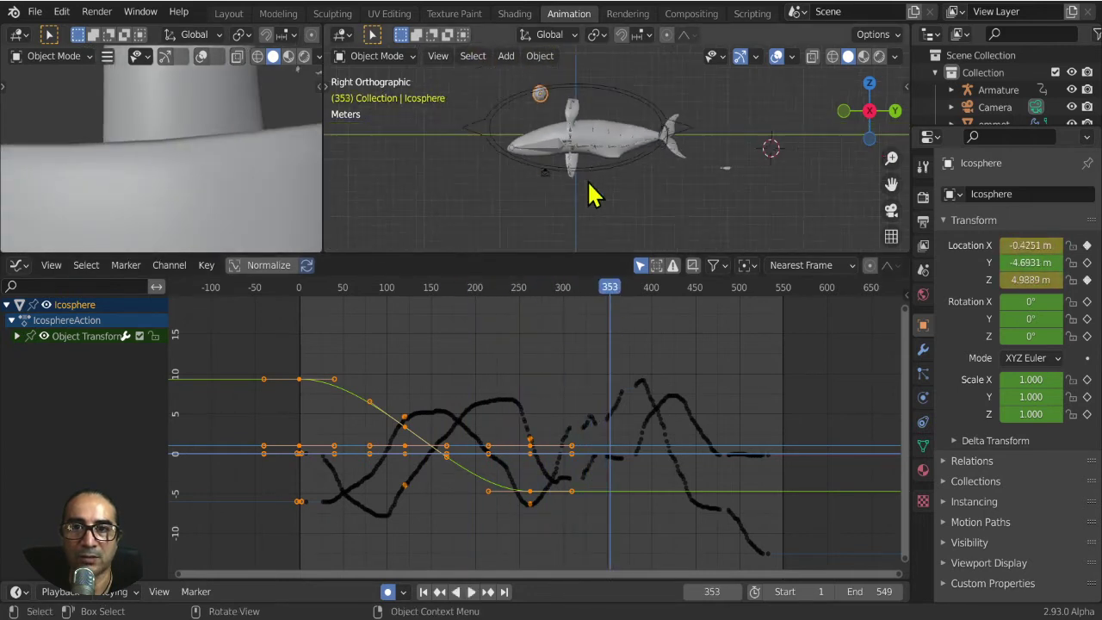
key("g")
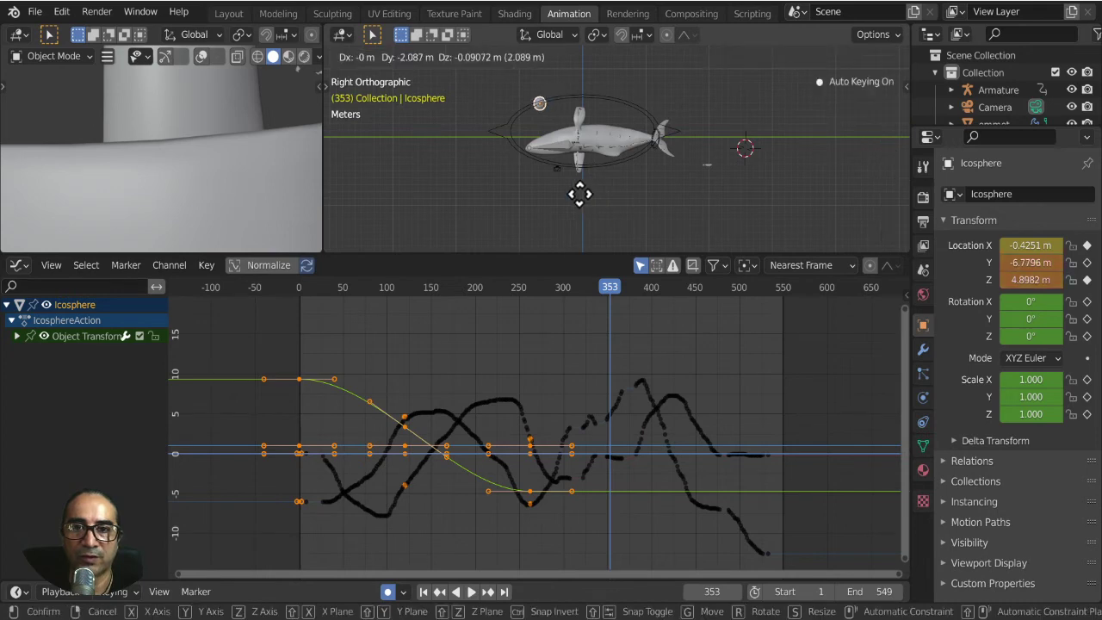
left_click(567, 195)
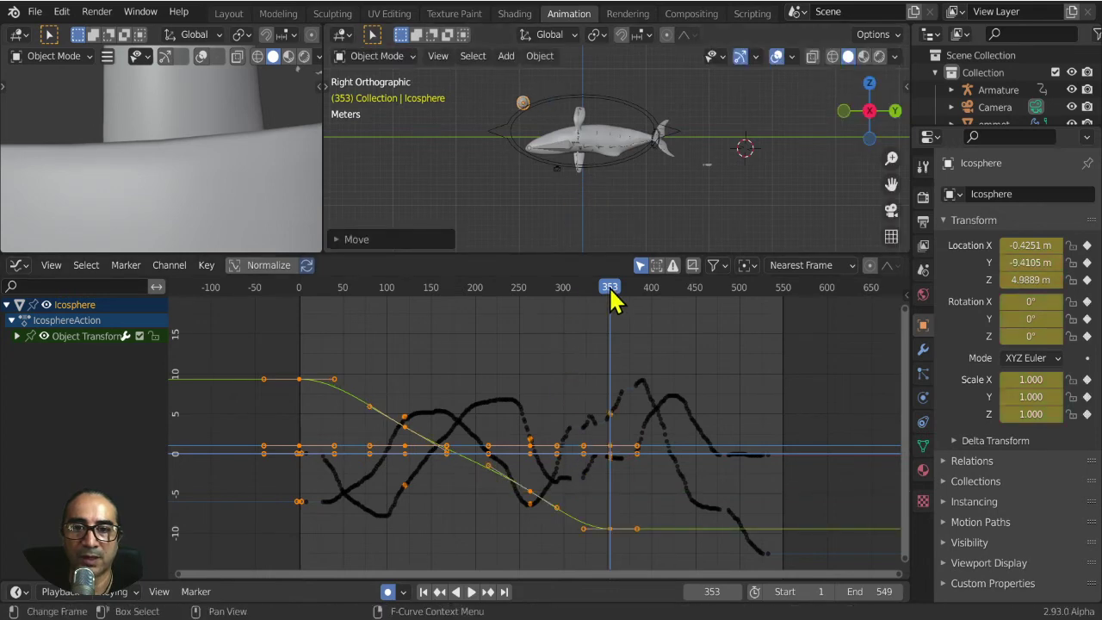
left_click_drag(613, 297, 699, 297)
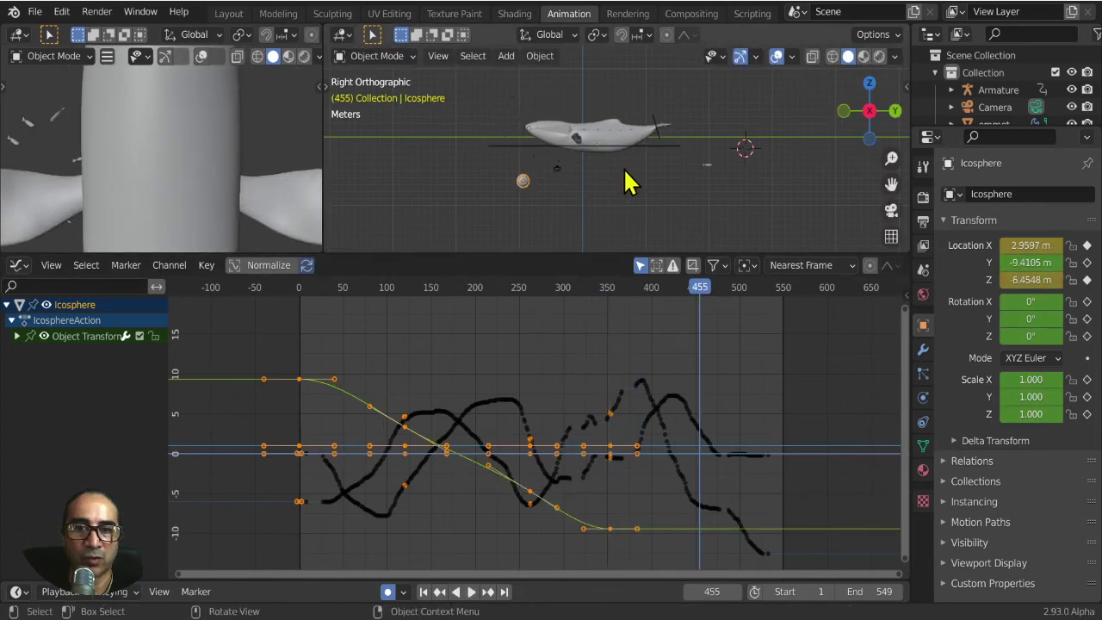
left_click_drag(701, 297, 723, 297)
key("g")
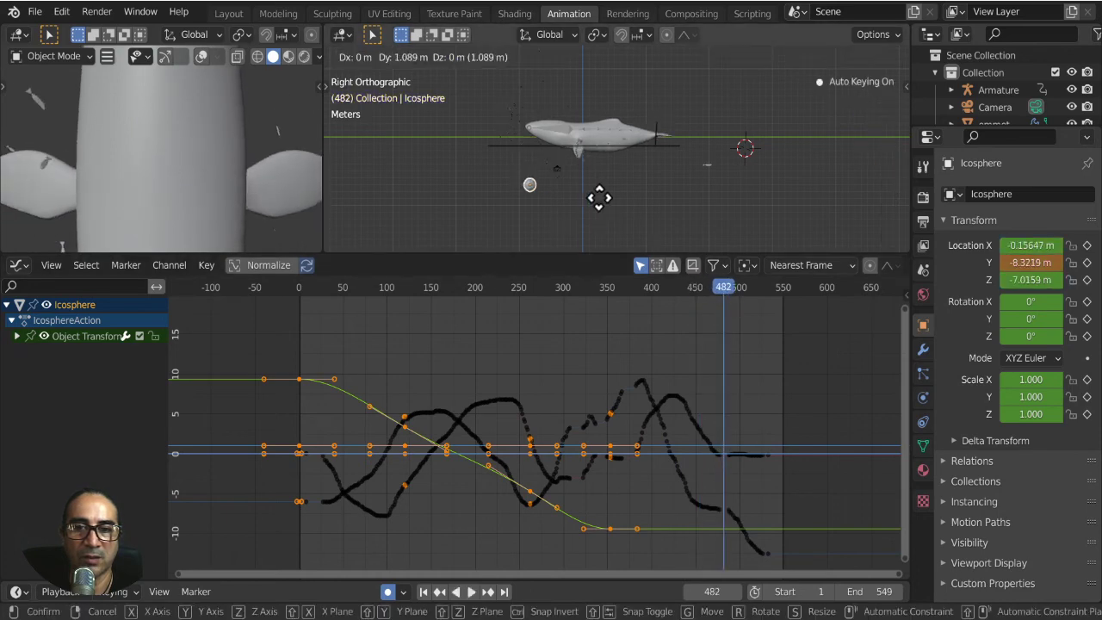
left_click(690, 201)
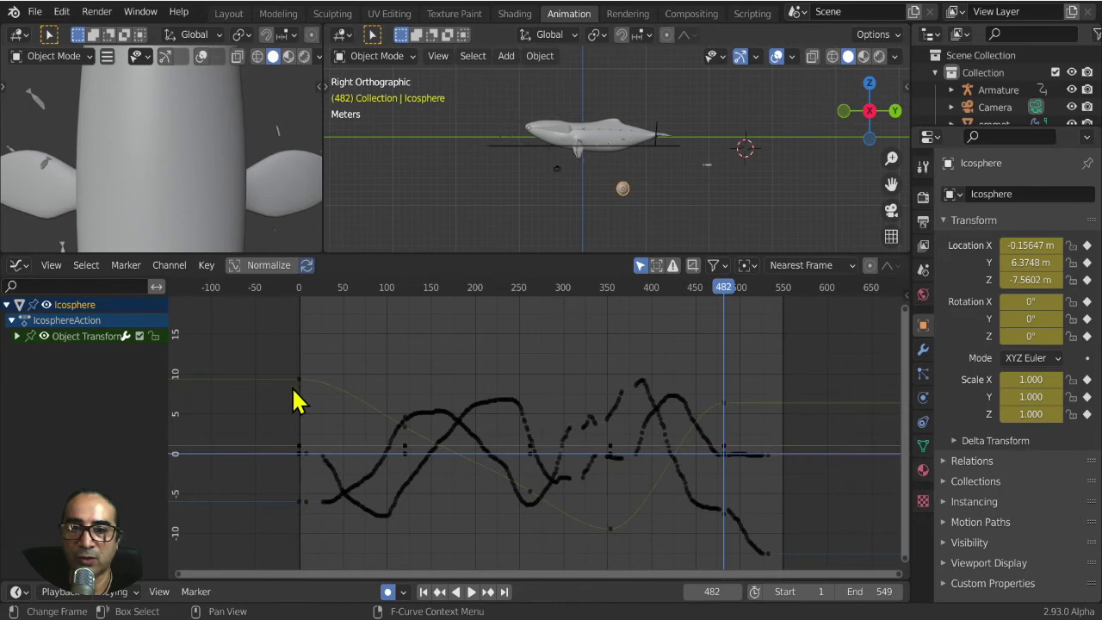
Duplicate the icosphere's frame-0 keys to around frame 540 so the path loops.
left_click_drag(305, 398, 311, 402)
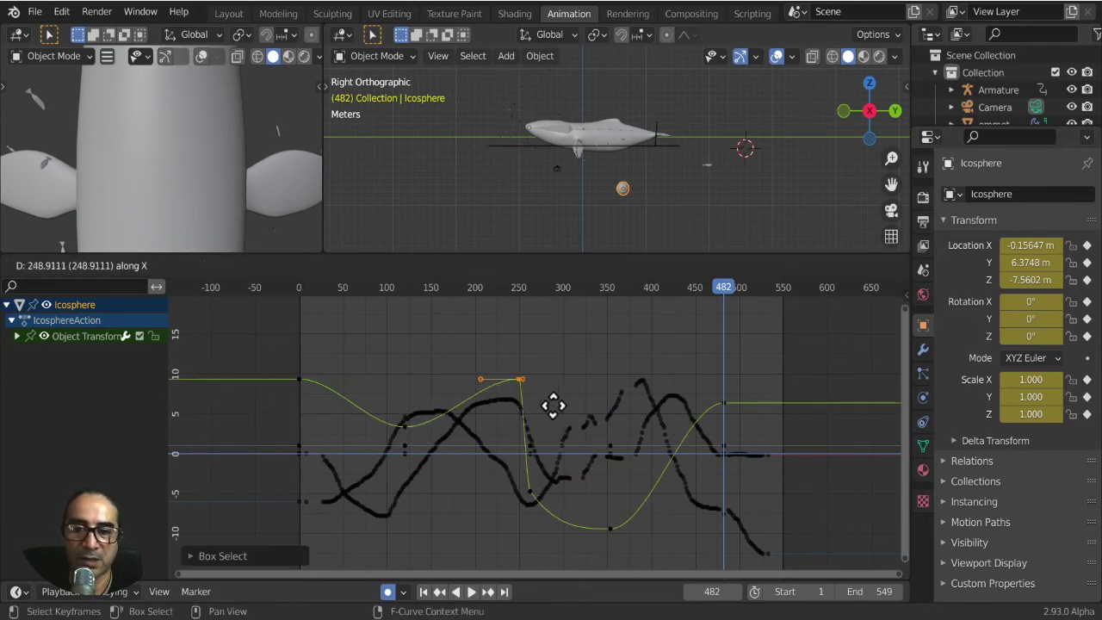
key("space")
left_click(669, 291)
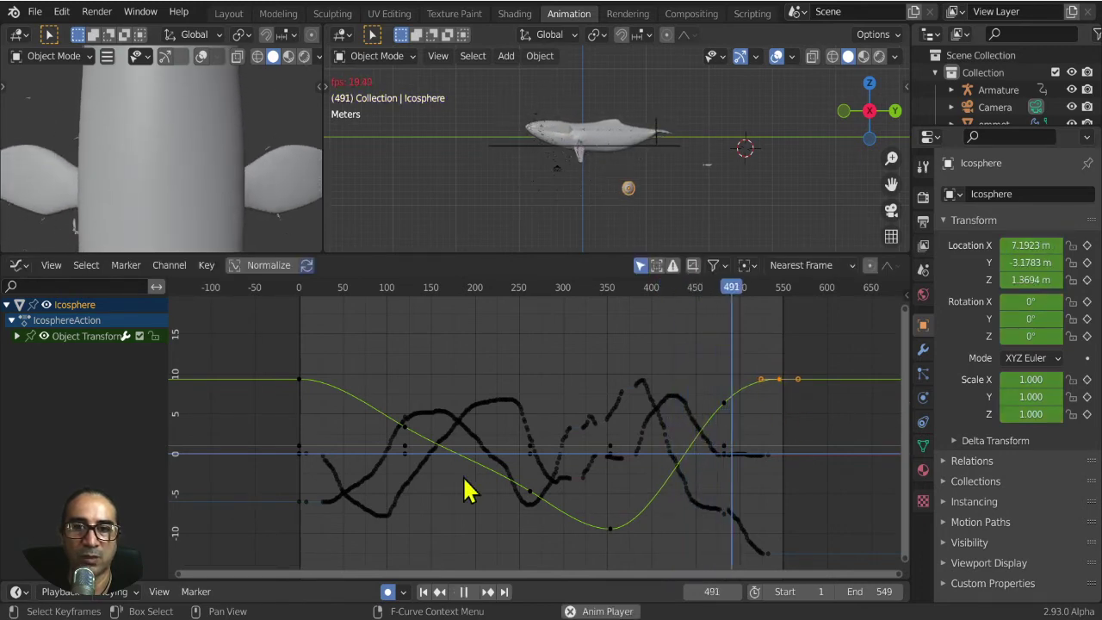
Hide the Icosphere in the outliner, maximize the 3D viewport, and turn off overlays.
scroll(611, 224, "up", 2)
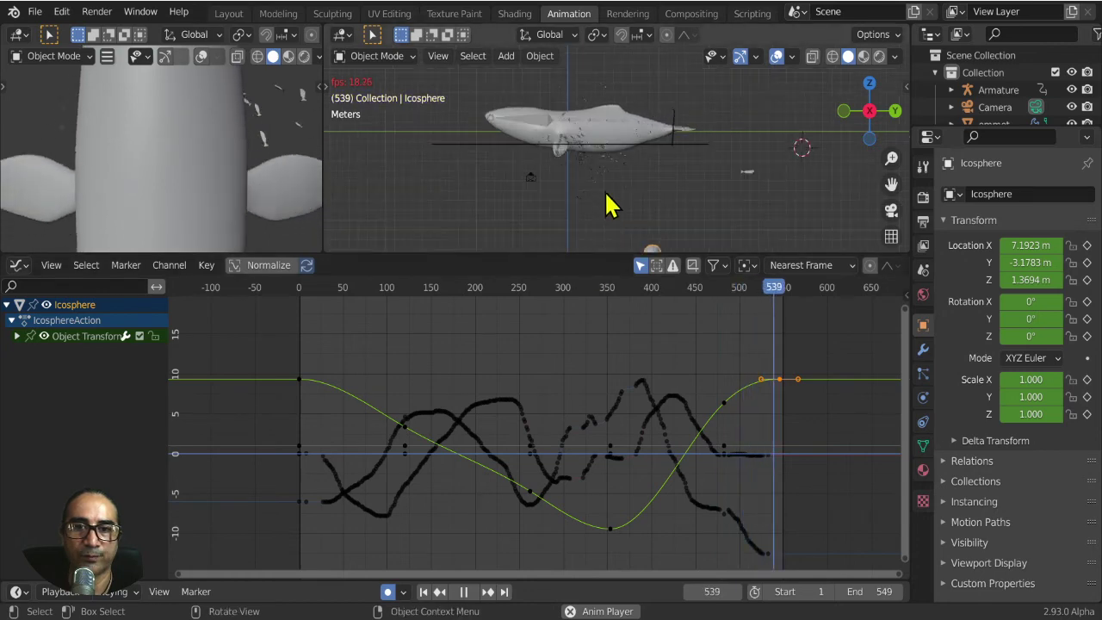
scroll(610, 206, "up", 3)
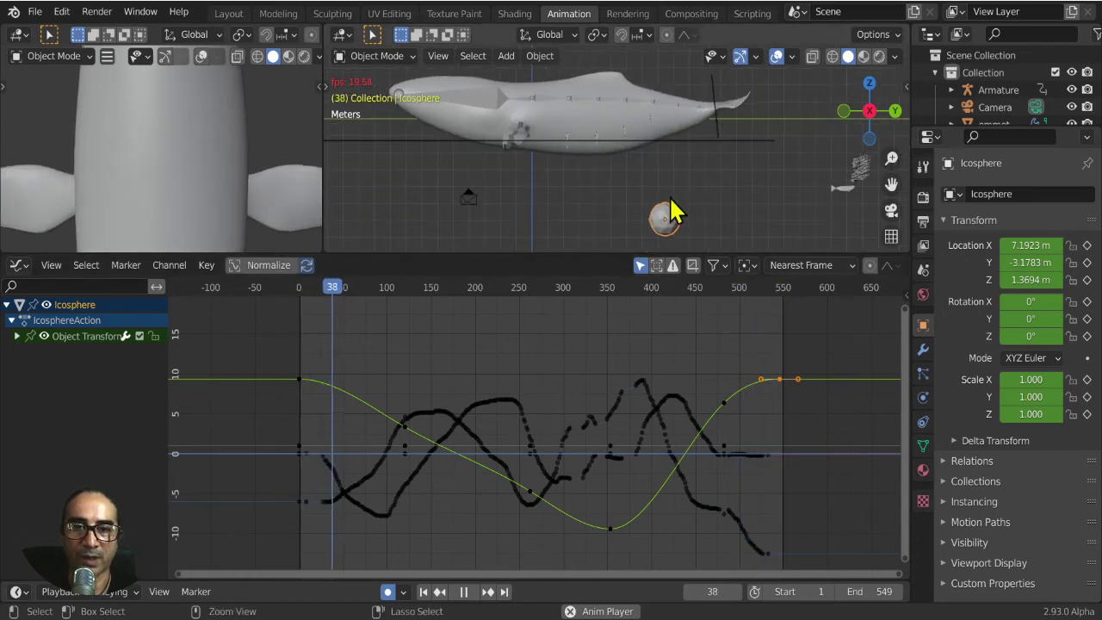
left_click(658, 202)
left_click(643, 191)
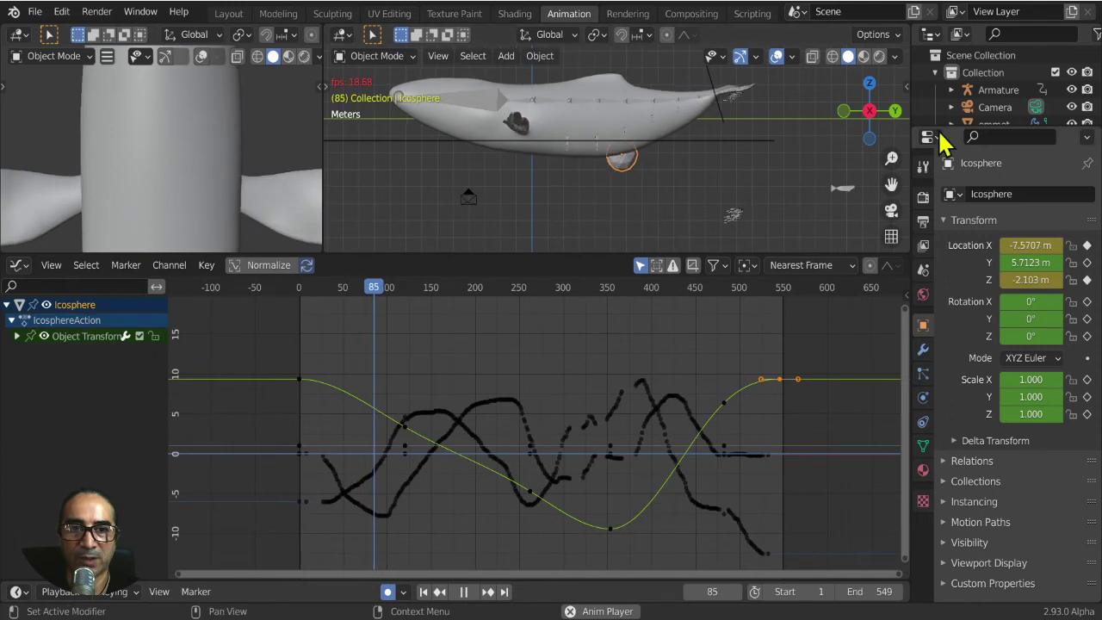
left_click_drag(940, 128, 974, 358)
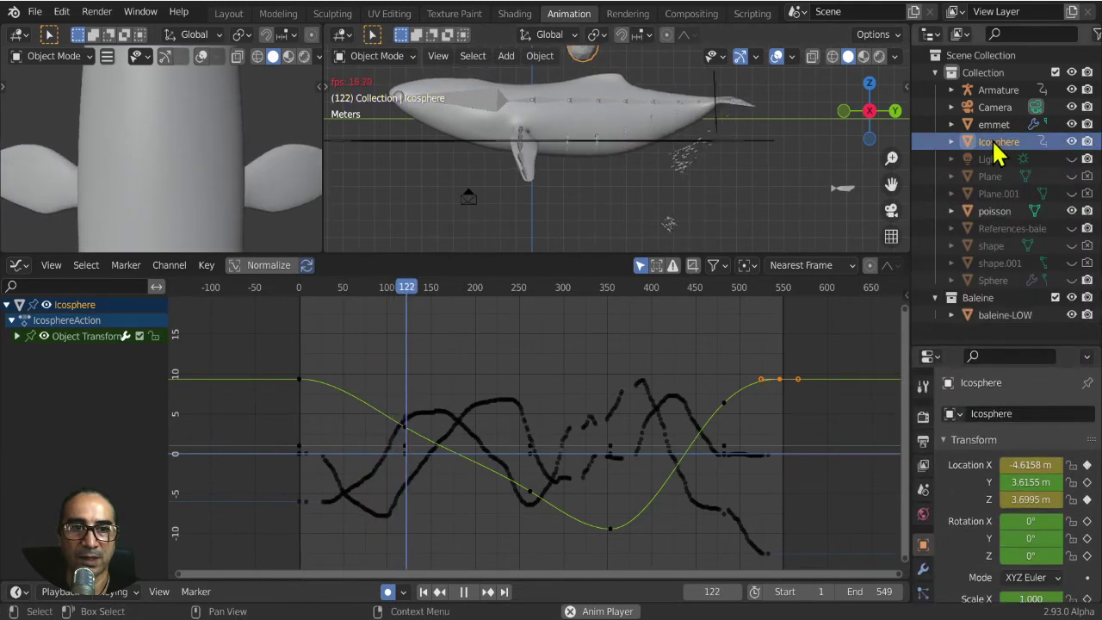
left_click(1072, 142)
key("ctrl+space")
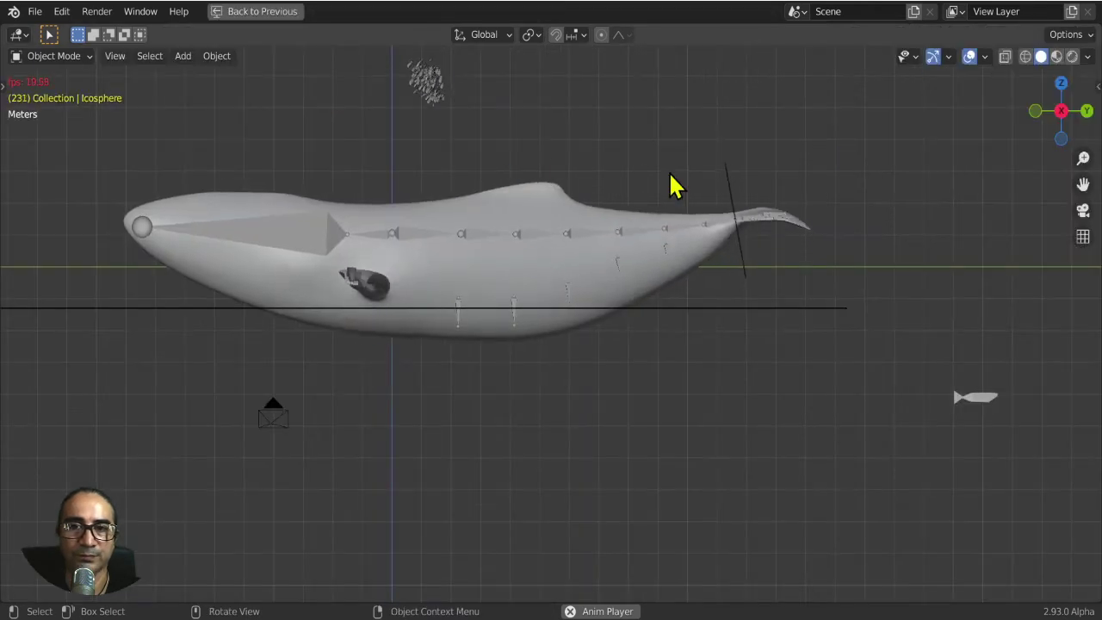
left_click(969, 56)
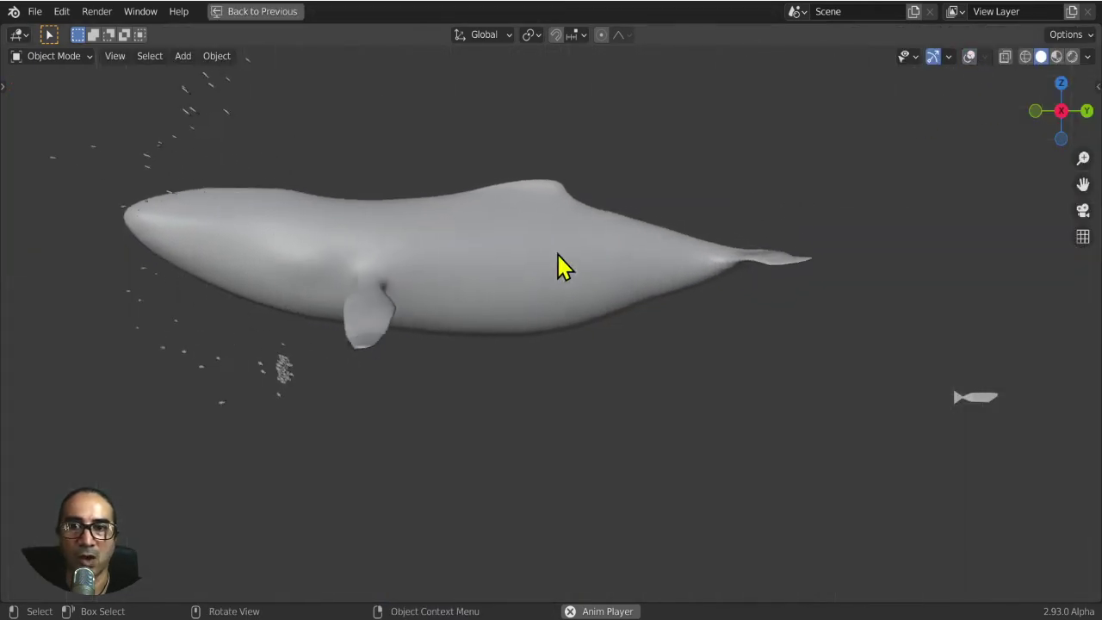
Set viewport shading to Flat lighting with Texture color, reframe the whale, and restore the layout.
left_click(1086, 57)
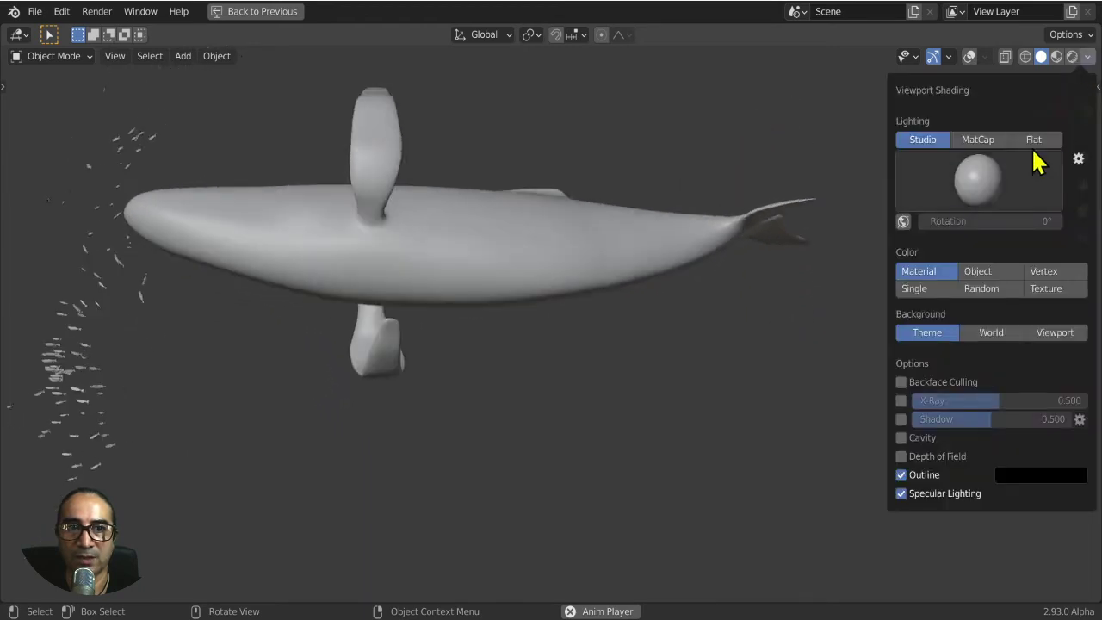
left_click(1041, 142)
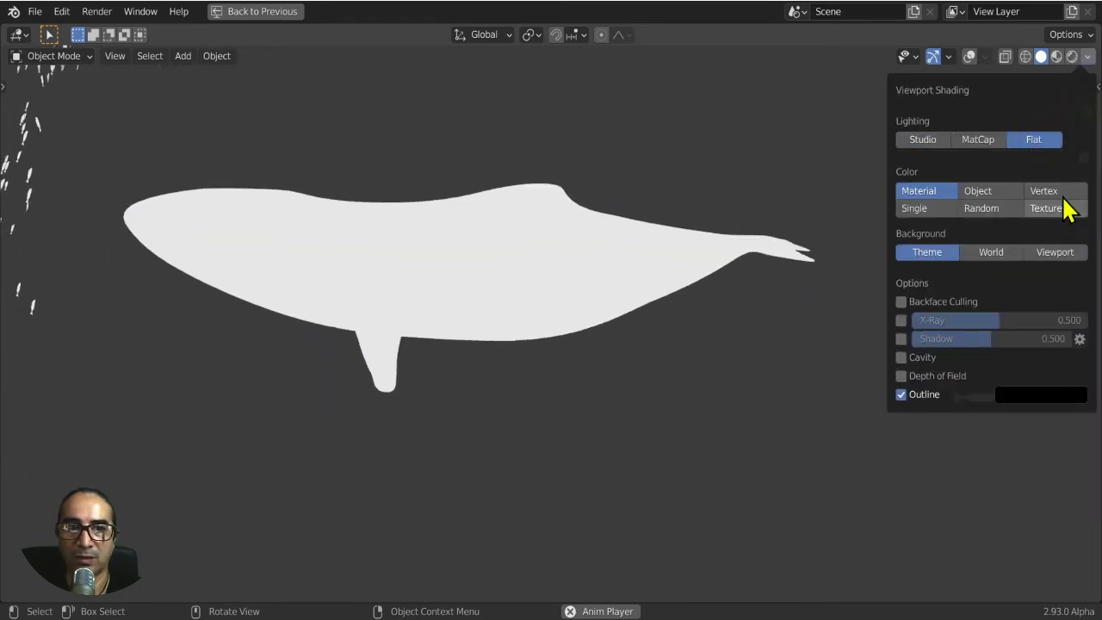
left_click(1065, 210)
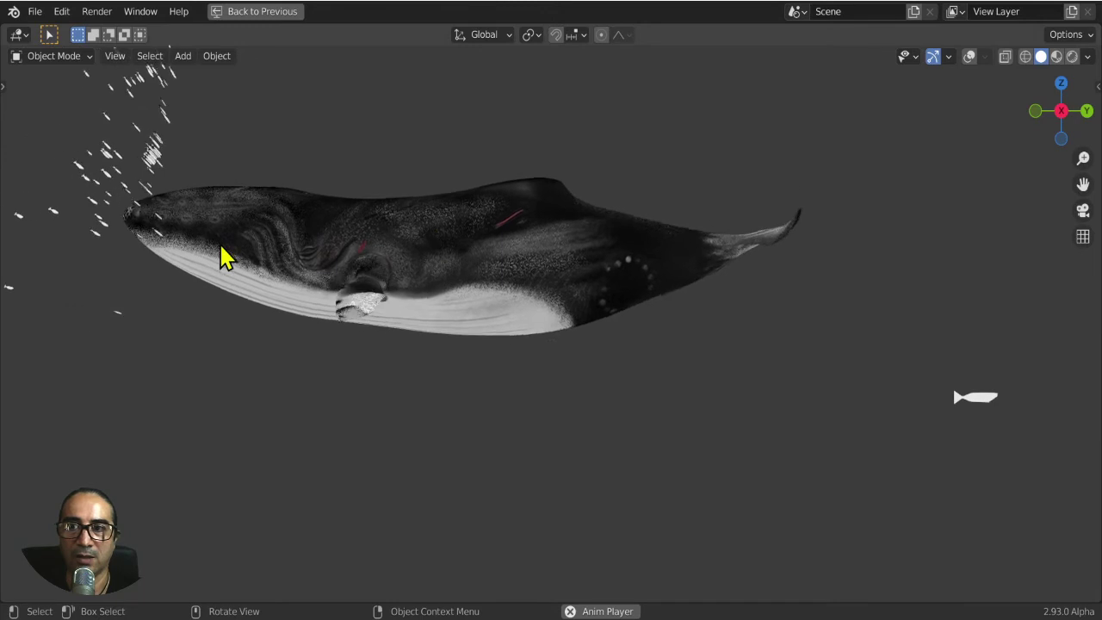
mouse_move(295, 399)
middle_mouse_down("shift")
mouse_move(359, 434)
mouse_move(359, 418)
middle_mouse_up("shift")
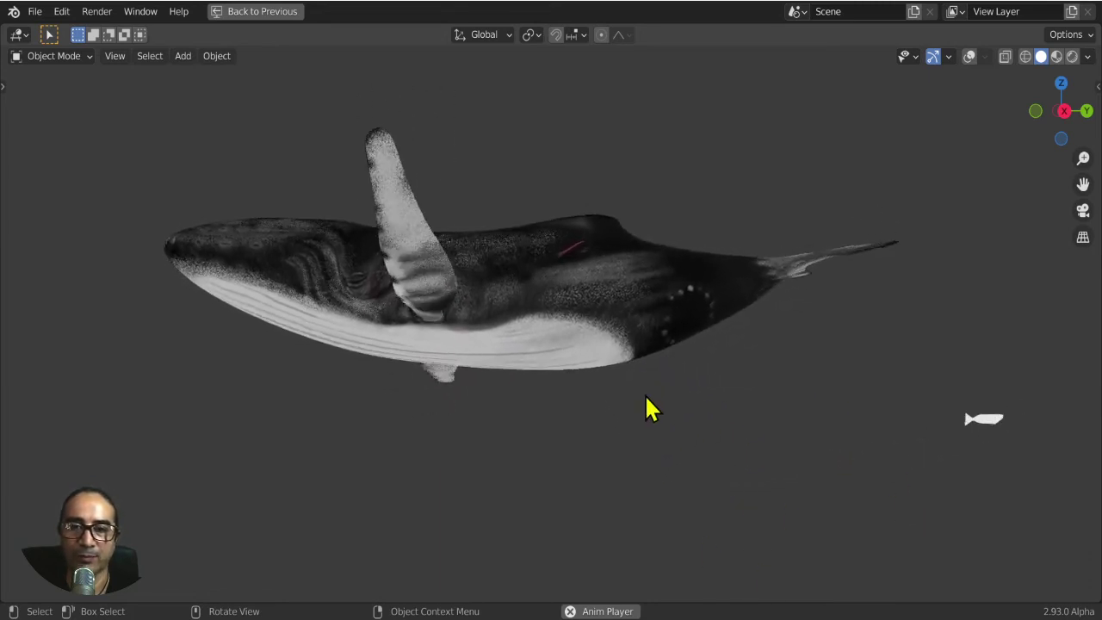
key("ctrl+space")
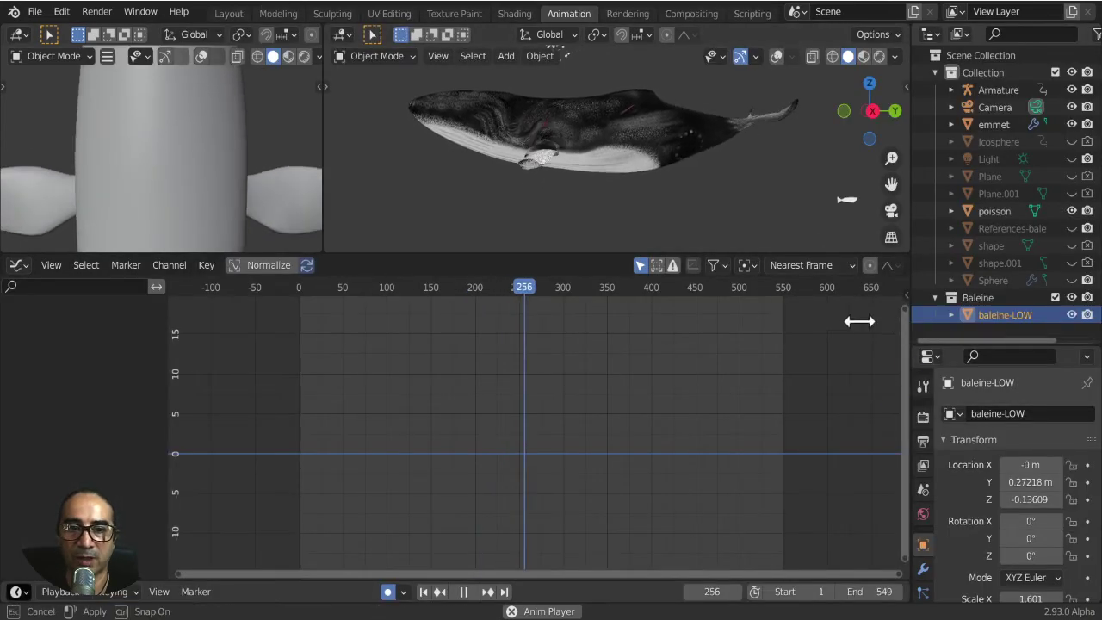
Select the emmet emitter and set its particle Emission Lifetime to 700.
left_click_drag(910, 330, 680, 330)
left_click_drag(767, 338, 779, 127)
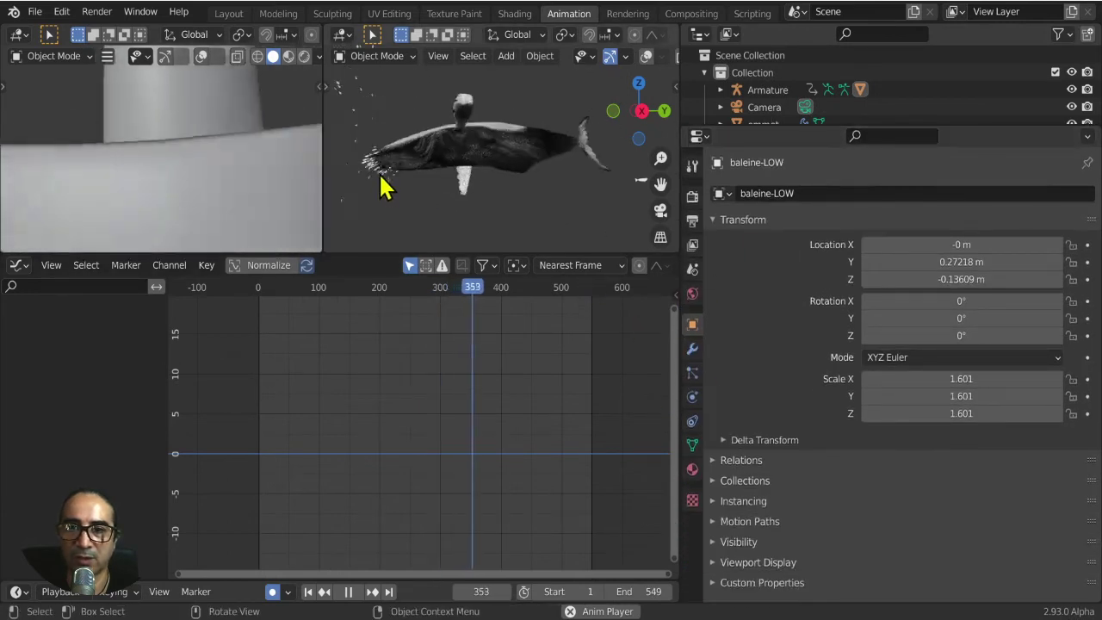
left_click(382, 184)
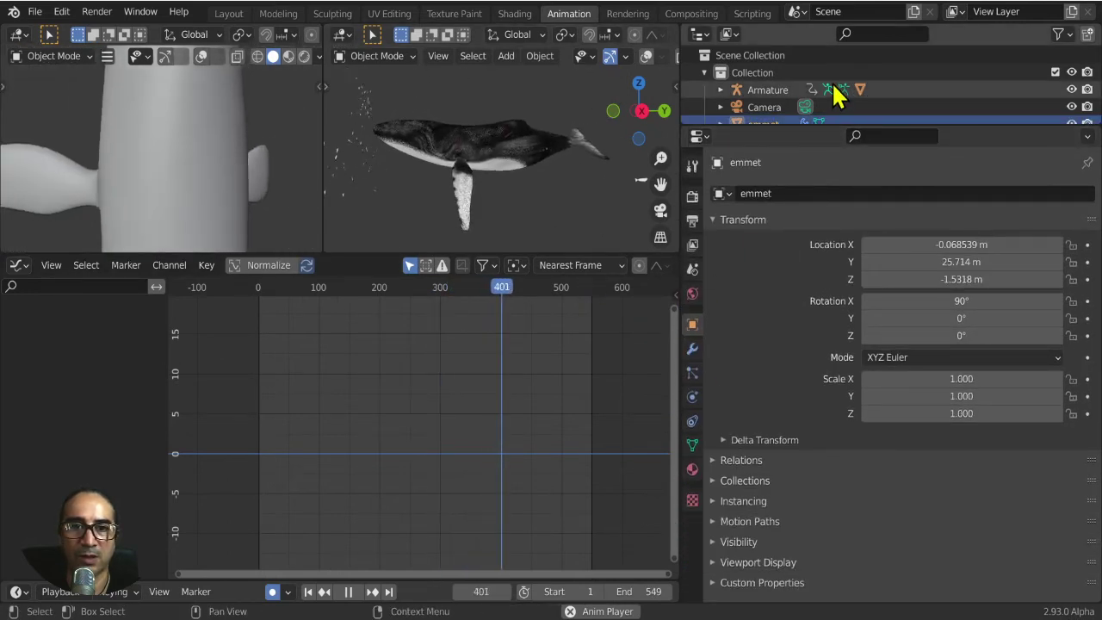
scroll(827, 97, "down", 3)
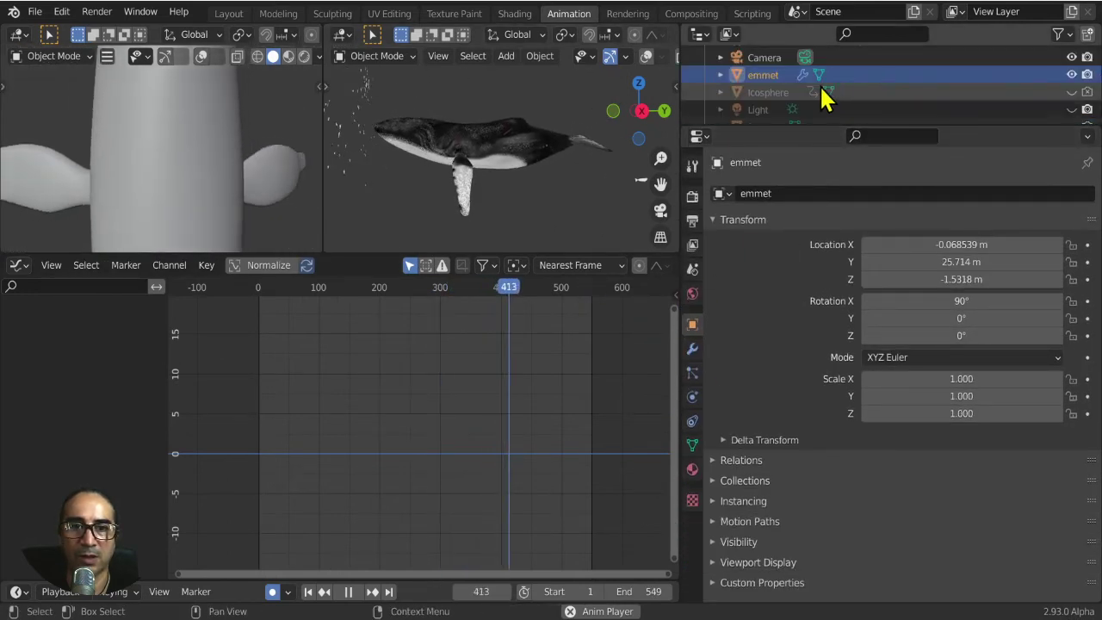
left_click(692, 372)
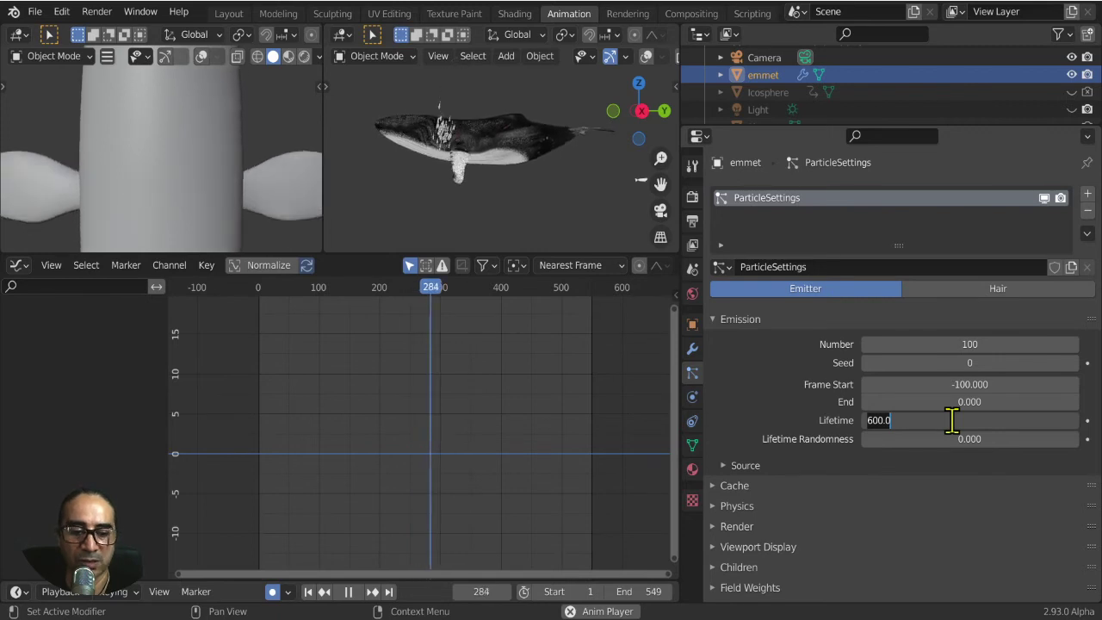
type("0")
key("Return")
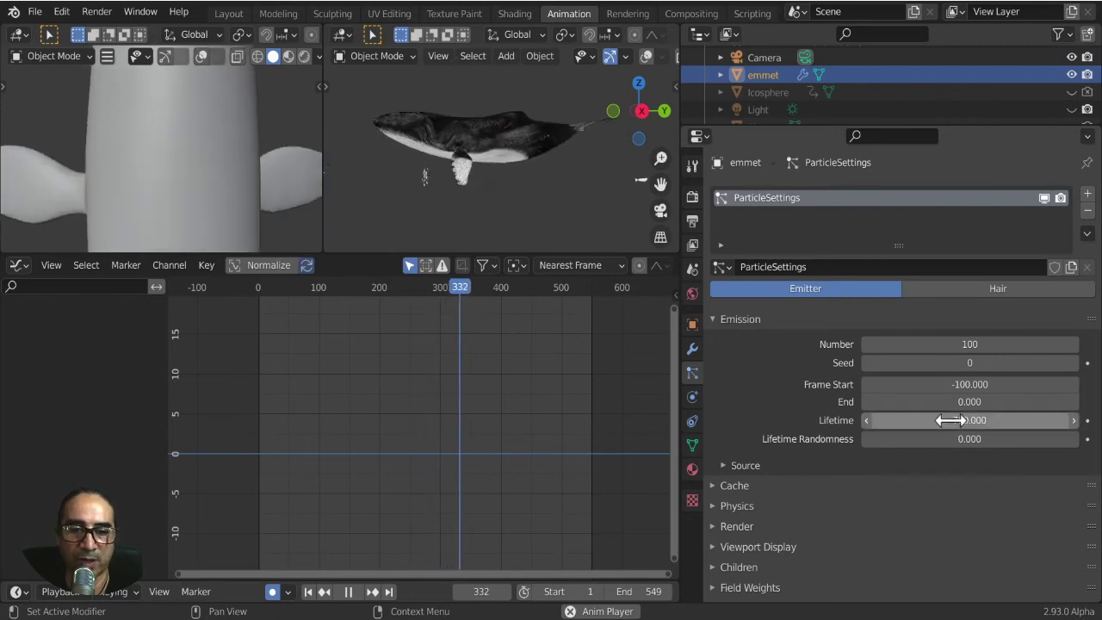
Preview the fish in a maximized viewport, then expand the particle Source settings.
key("ctrl+space")
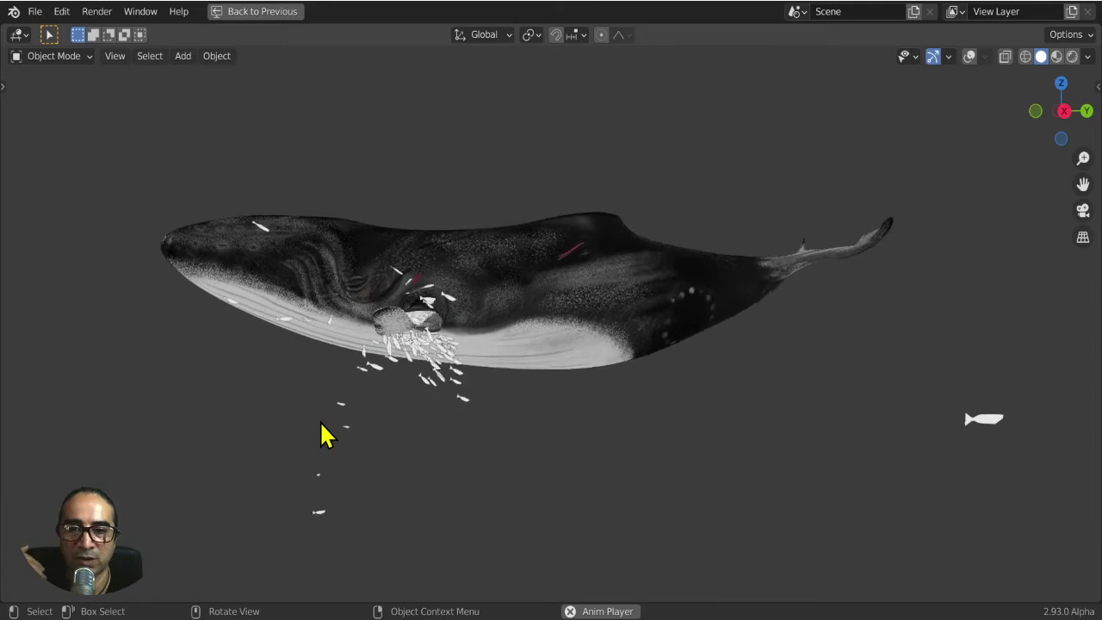
key("ctrl+space")
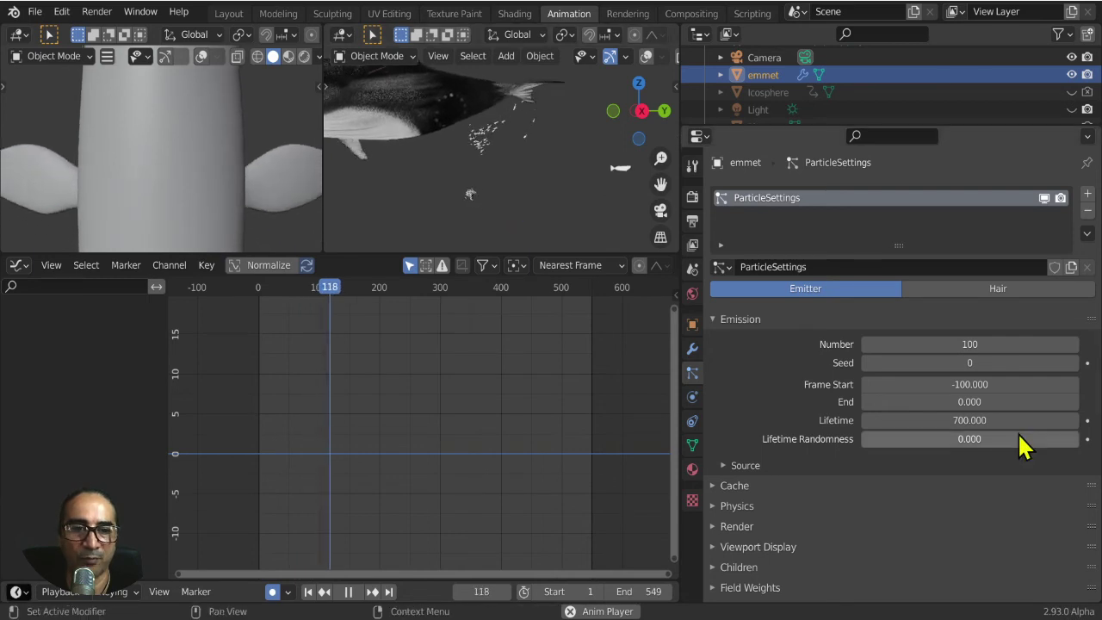
left_click(762, 467)
Collapse the Source and Cache panels and raise the boid Mass to 0.539 kg.
scroll(790, 439, "down", 2)
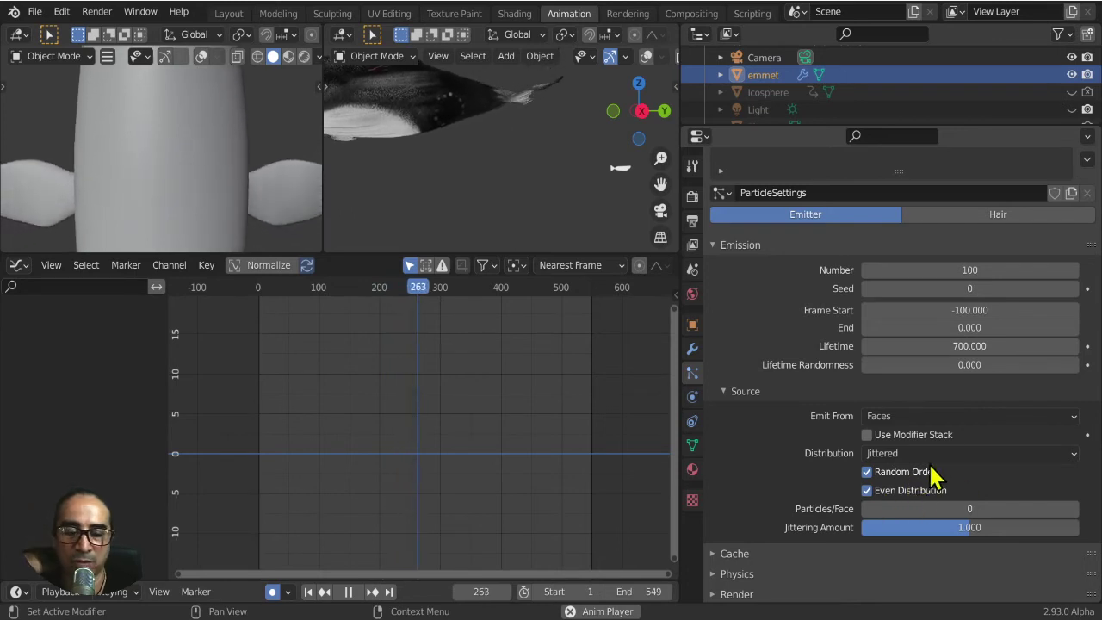
left_click(726, 392)
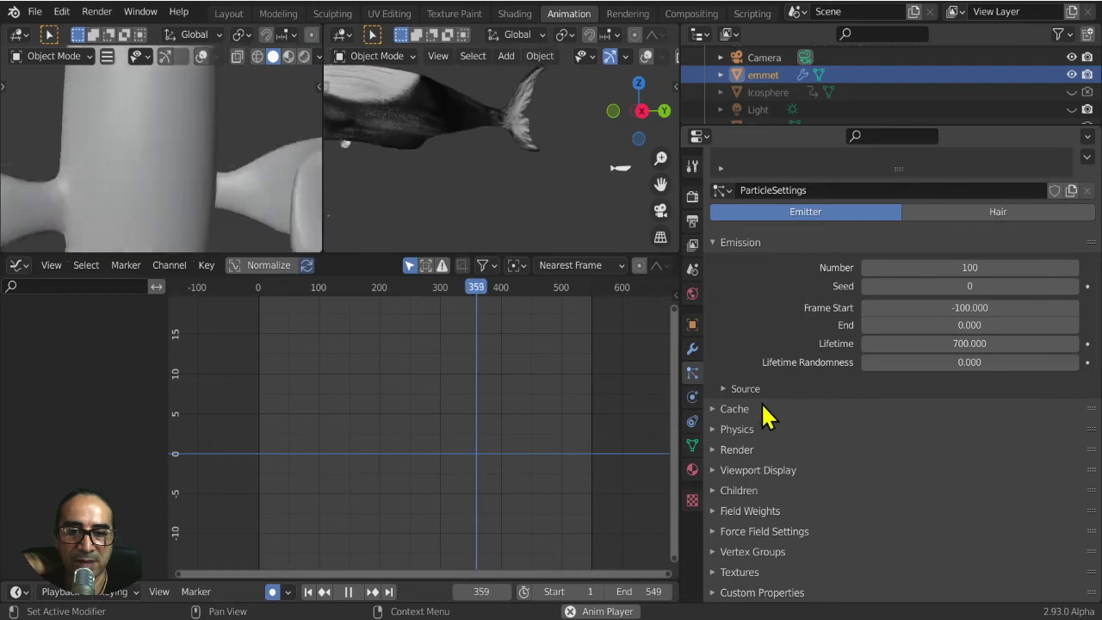
left_click(763, 406)
left_click(765, 410)
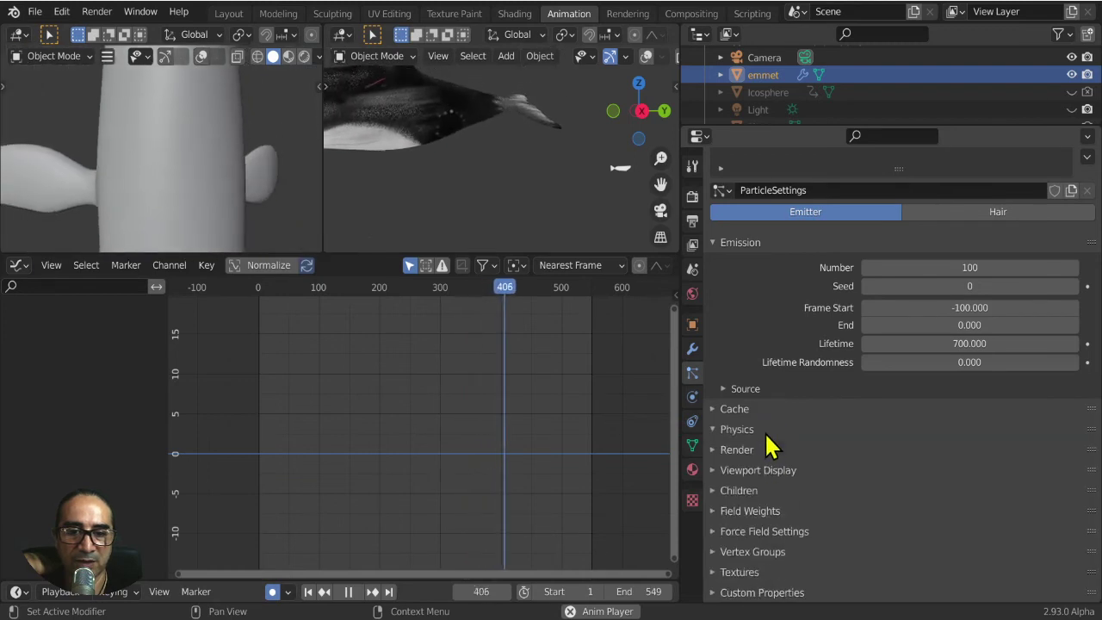
scroll(822, 344, "down", 2)
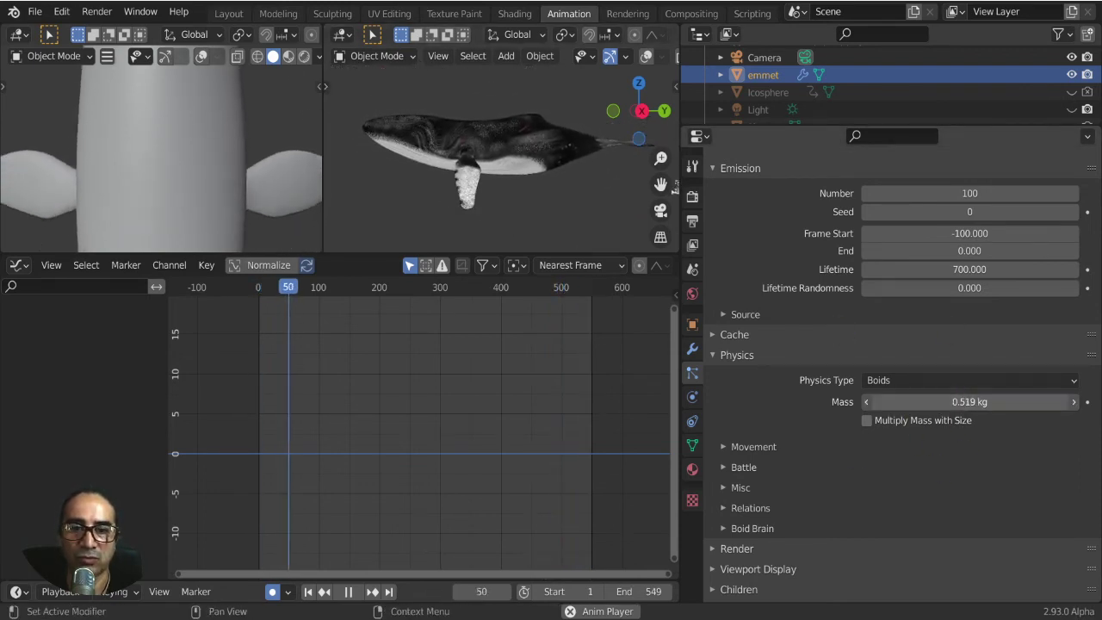
left_click_drag(969, 401, 976, 401)
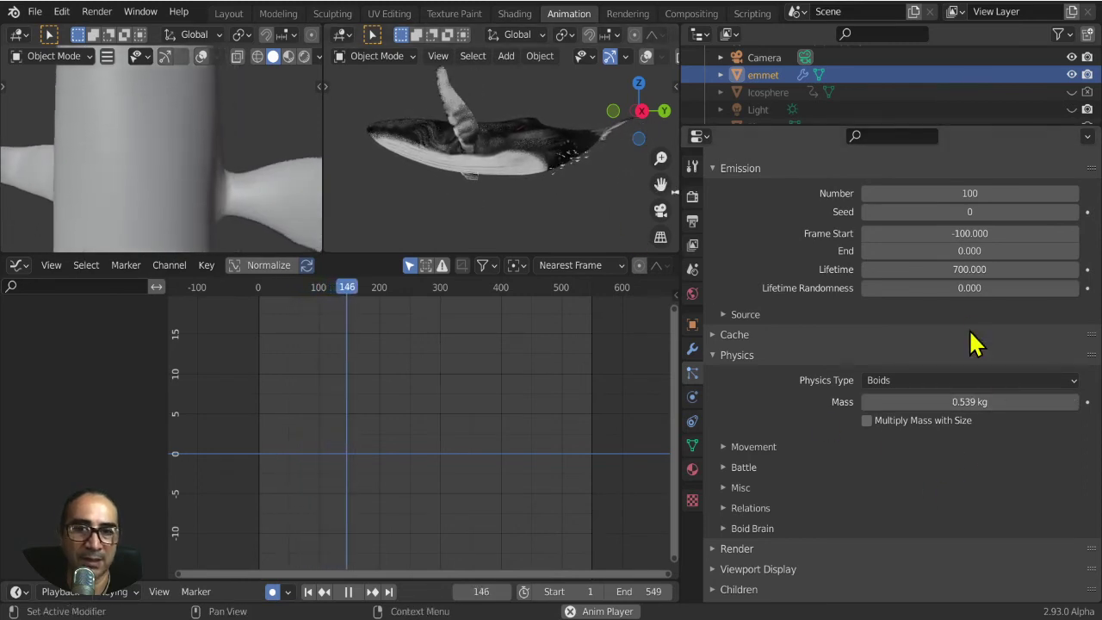
Preview the fish flocking around the whale in a maximized, reframed viewport.
key("ctrl+space")
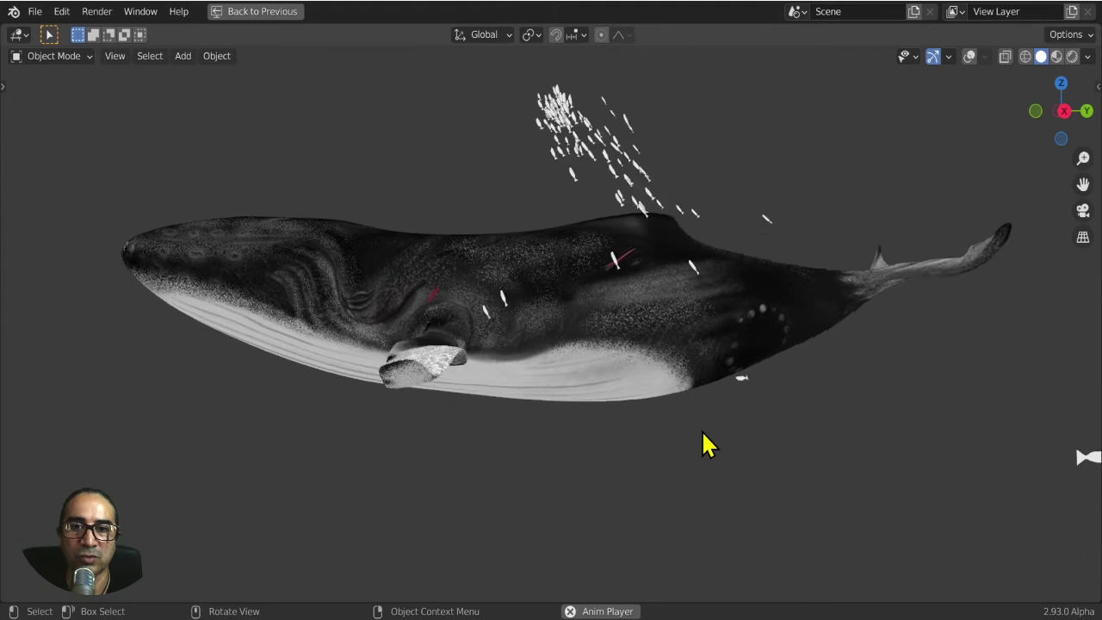
middle_click_drag(683, 364, 714, 386, "shift")
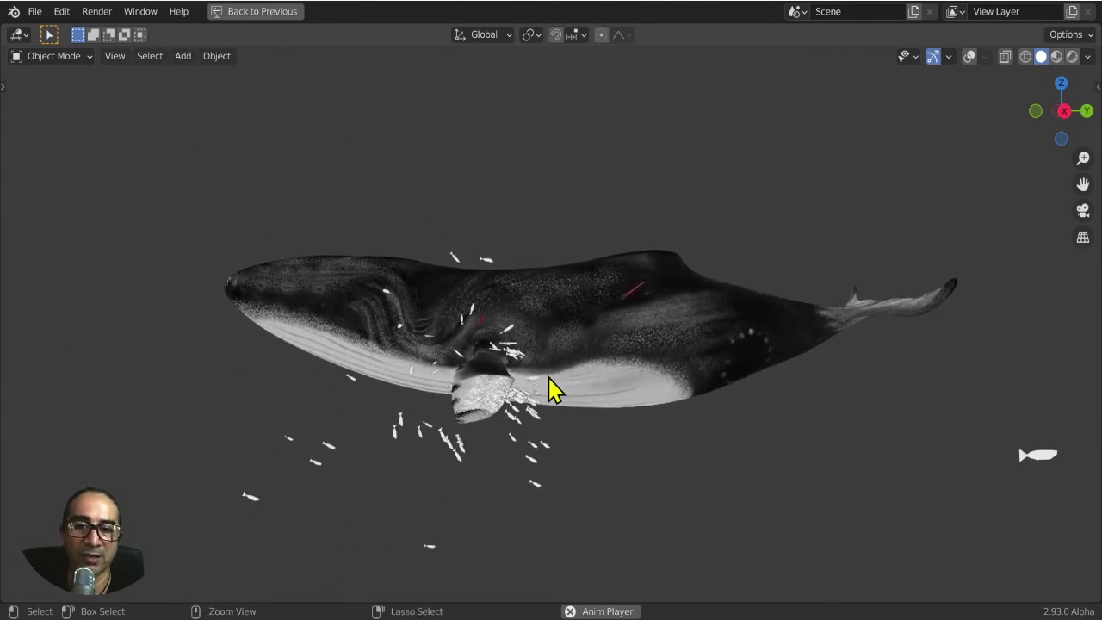
key("ctrl+space")
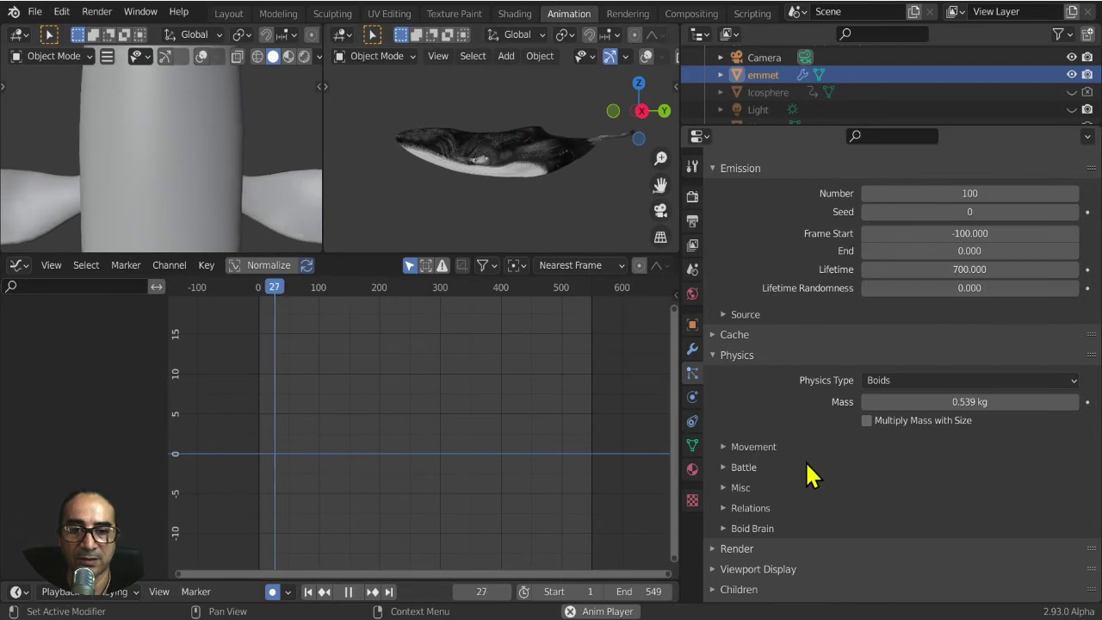
In boid Movement, set Air Personal Space to 9.5 and Max Air Angular Velocity to 0.380, then widen the 3D view.
scroll(809, 399, "down", 1)
left_click(734, 314)
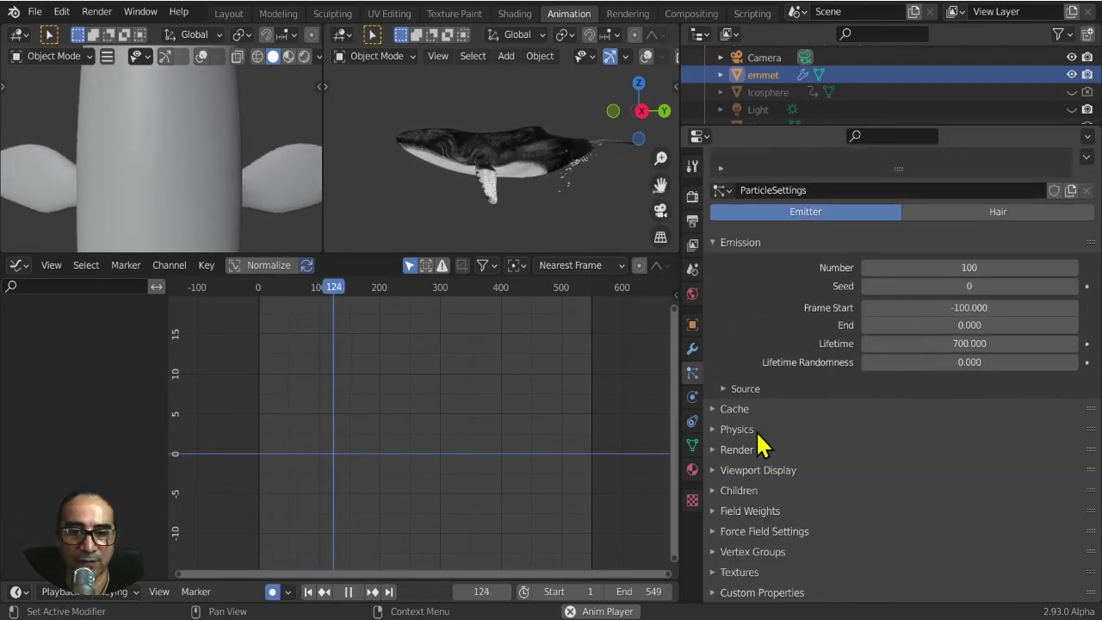
scroll(775, 413, "down", 3)
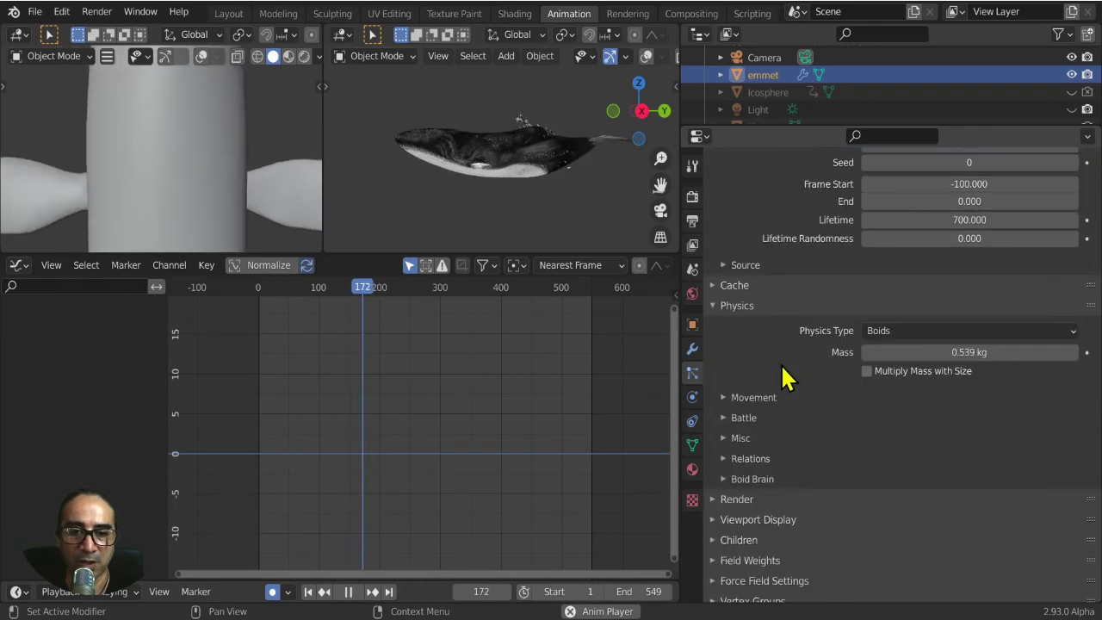
left_click(785, 401)
scroll(791, 411, "down", 2)
scroll(791, 411, "down", 2)
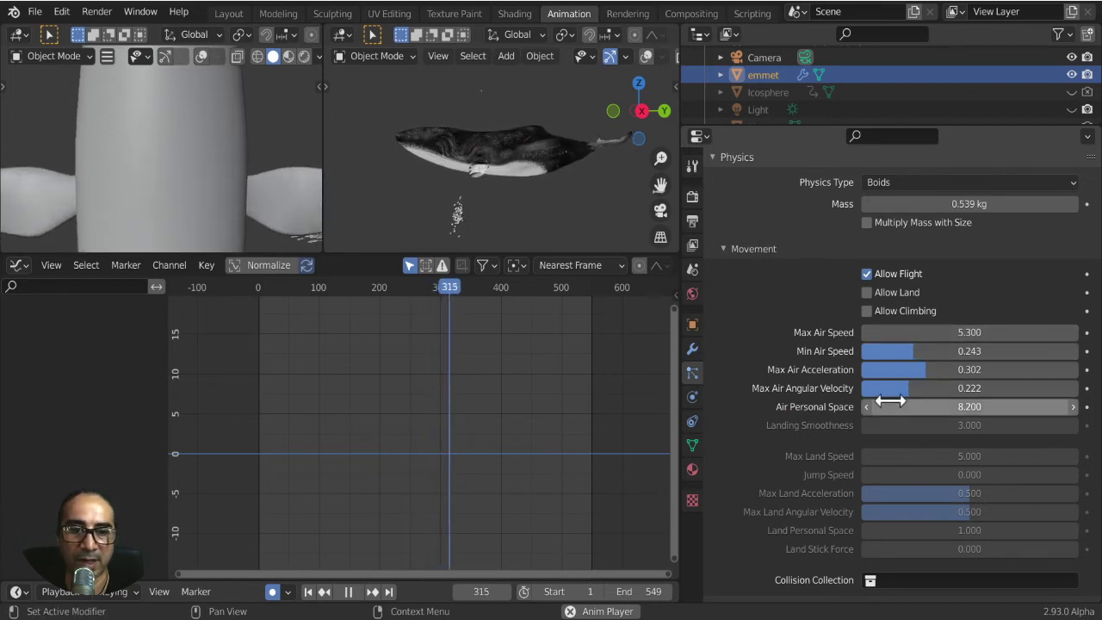
left_click_drag(968, 406, 1015, 407)
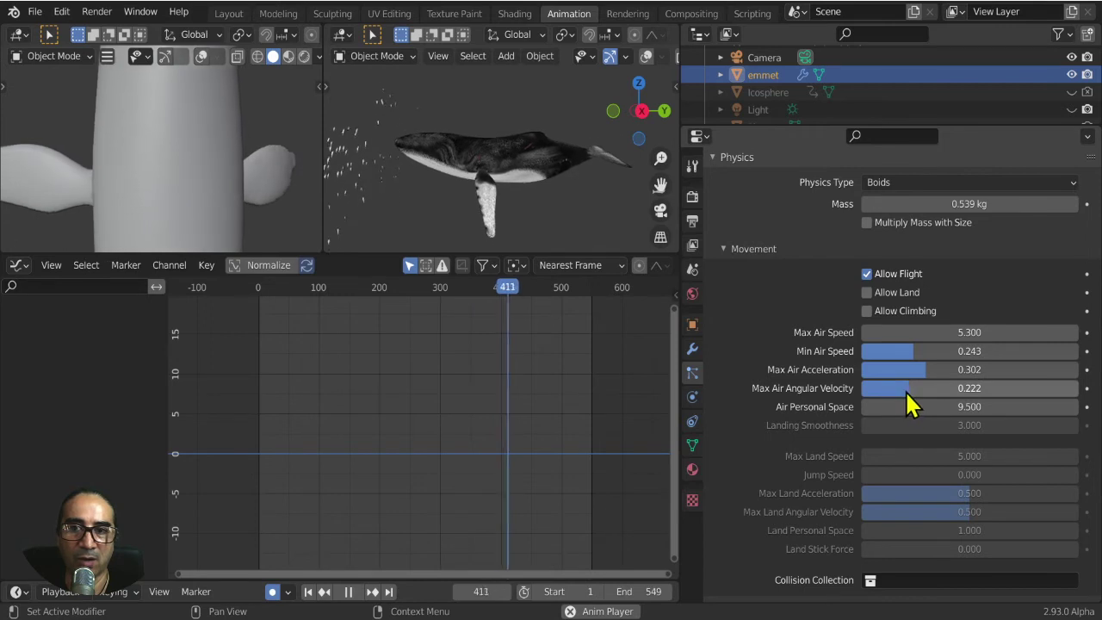
mouse_move(969, 388)
left_mouse_down()
mouse_move(947, 388)
mouse_move(998, 387)
mouse_move(971, 388)
left_mouse_up()
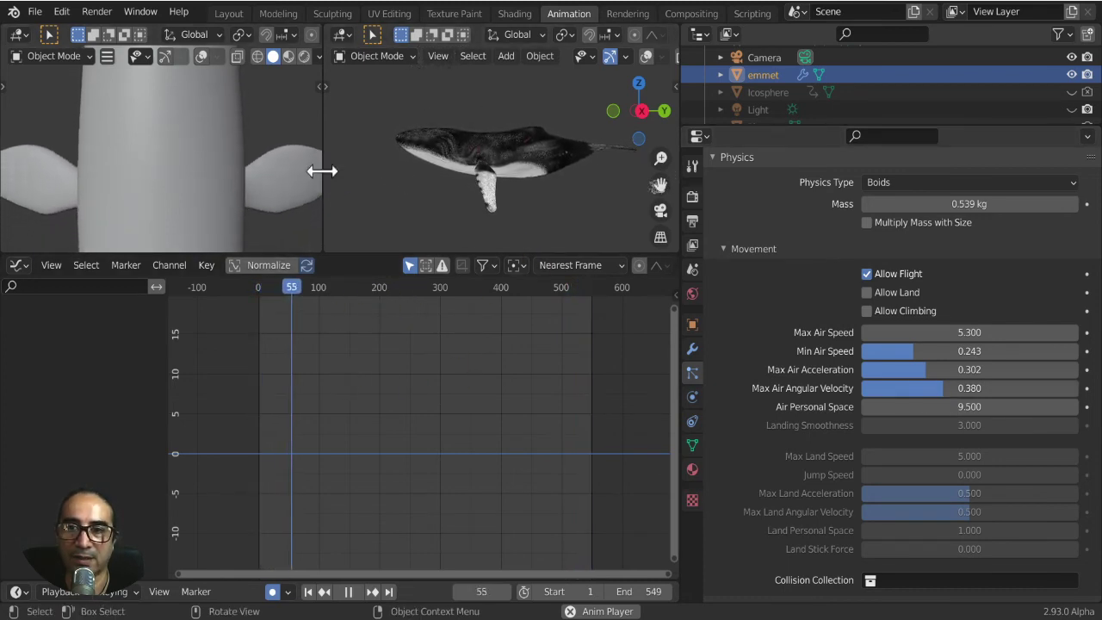
left_click_drag(322, 170, 74, 165)
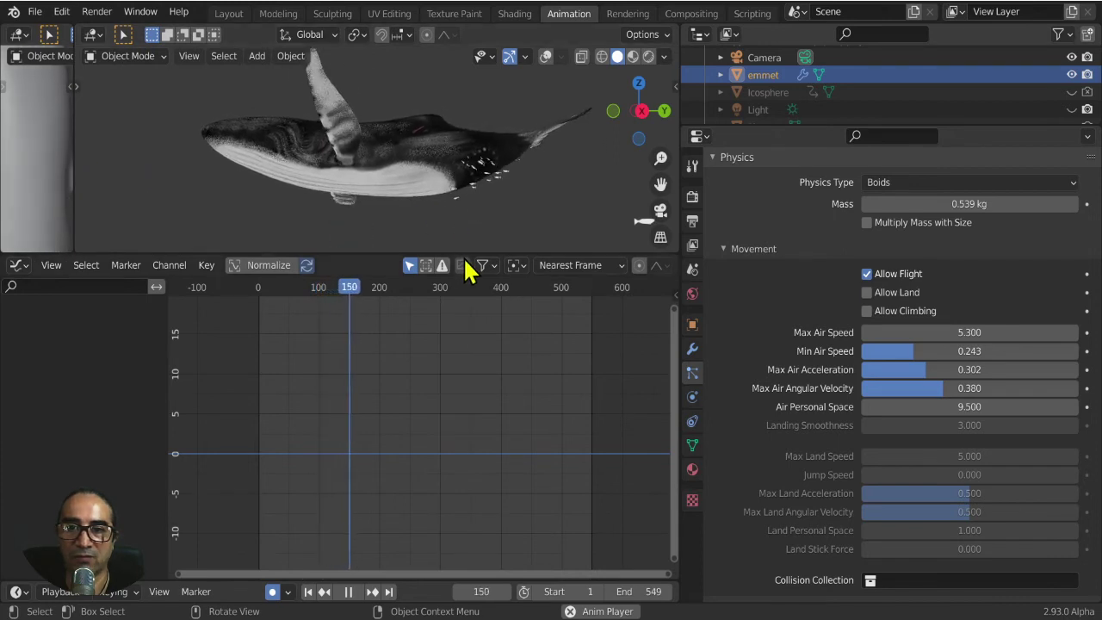
Make the 3D view taller and set boid max air acceleration 0.318, min air speed 0.093, max air speed 7.
left_click_drag(467, 255, 470, 356)
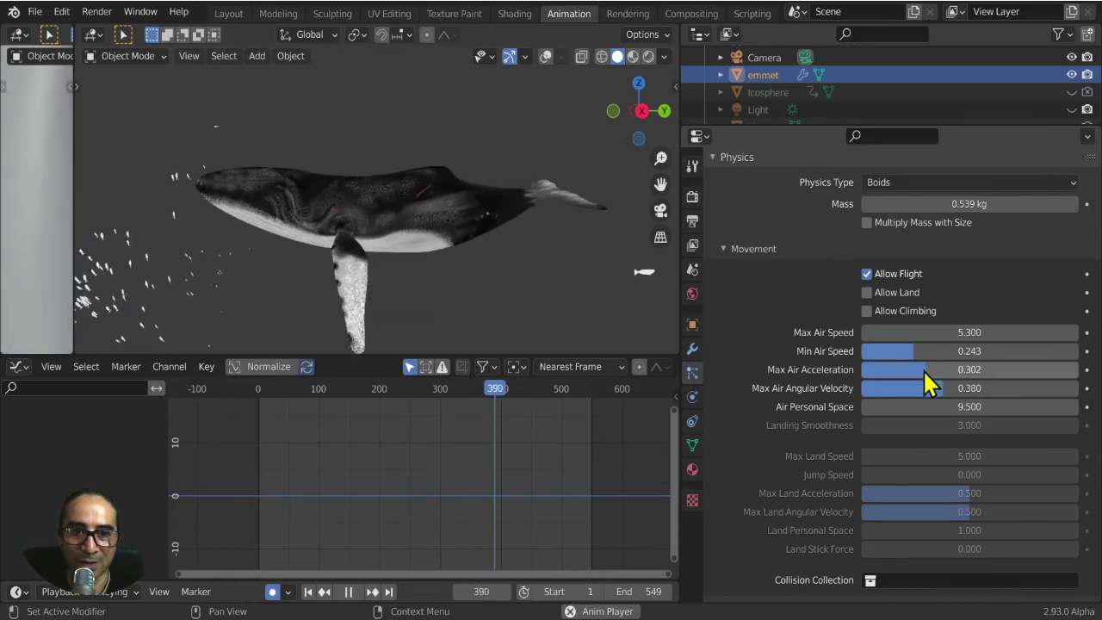
left_click_drag(925, 372, 906, 369)
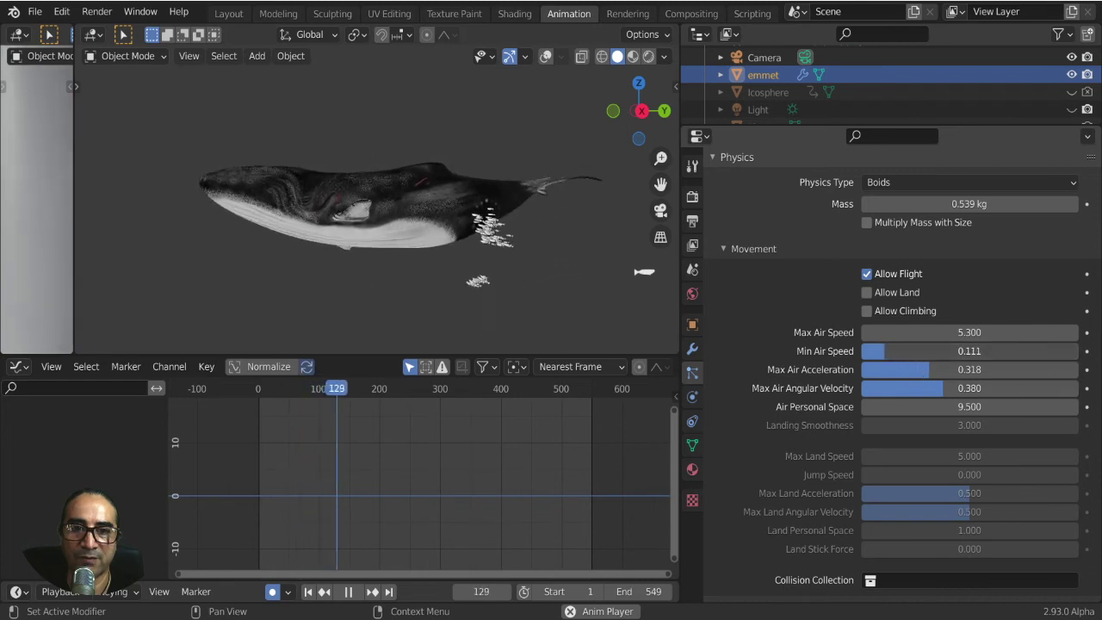
left_click_drag(872, 350, 867, 351)
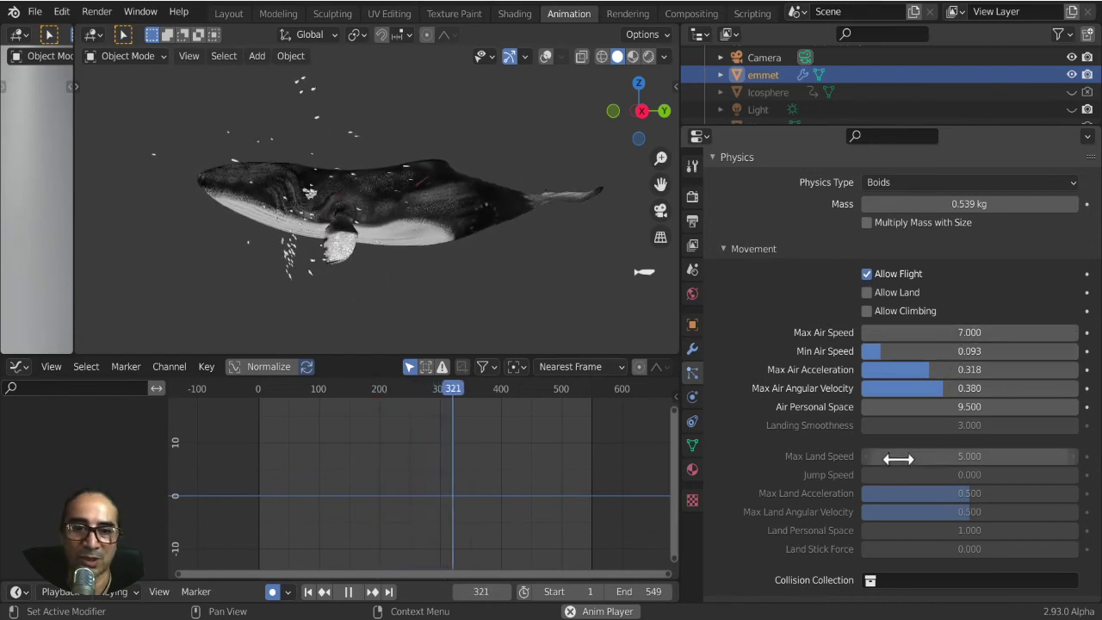
scroll(910, 462, "down", 2)
scroll(853, 499, "down", 1)
scroll(822, 379, "down", 1)
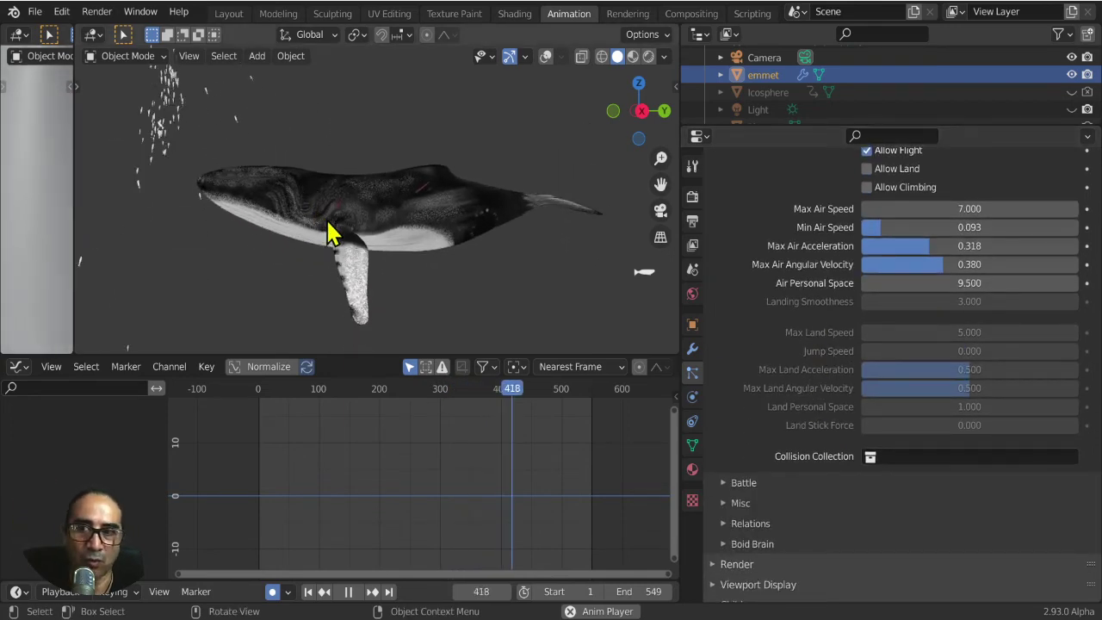
Set the boids' Battle Aggression to 1.2.
scroll(814, 453, "down", 2)
left_click(792, 433)
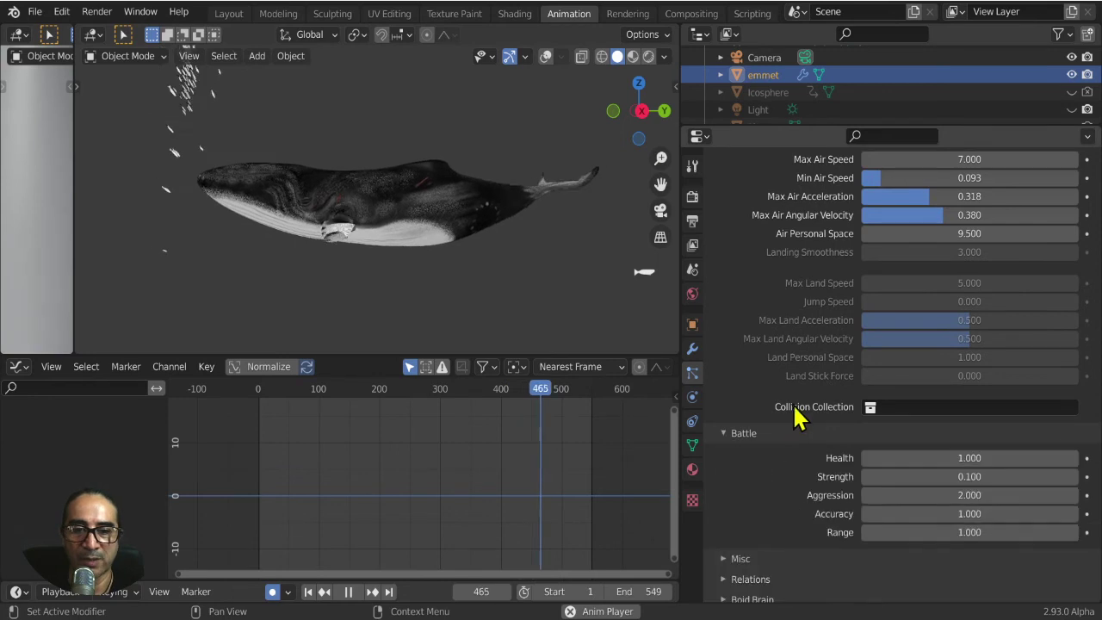
scroll(795, 370, "down", 3)
scroll(797, 332, "down", 1)
scroll(799, 332, "down", 2)
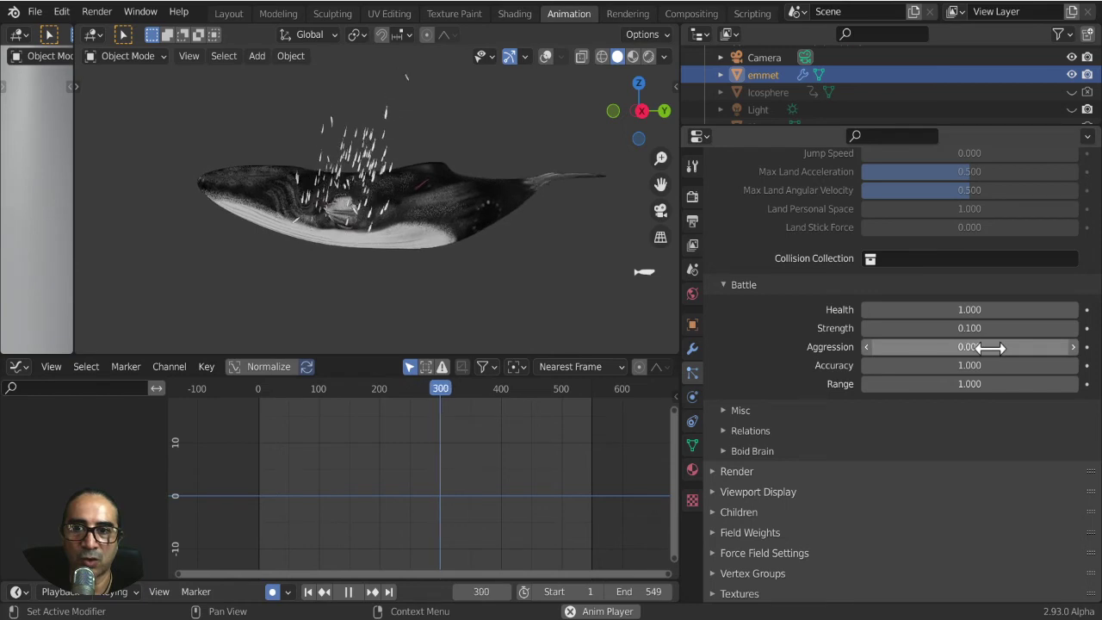
left_click(990, 350)
type("1.2")
key("Return")
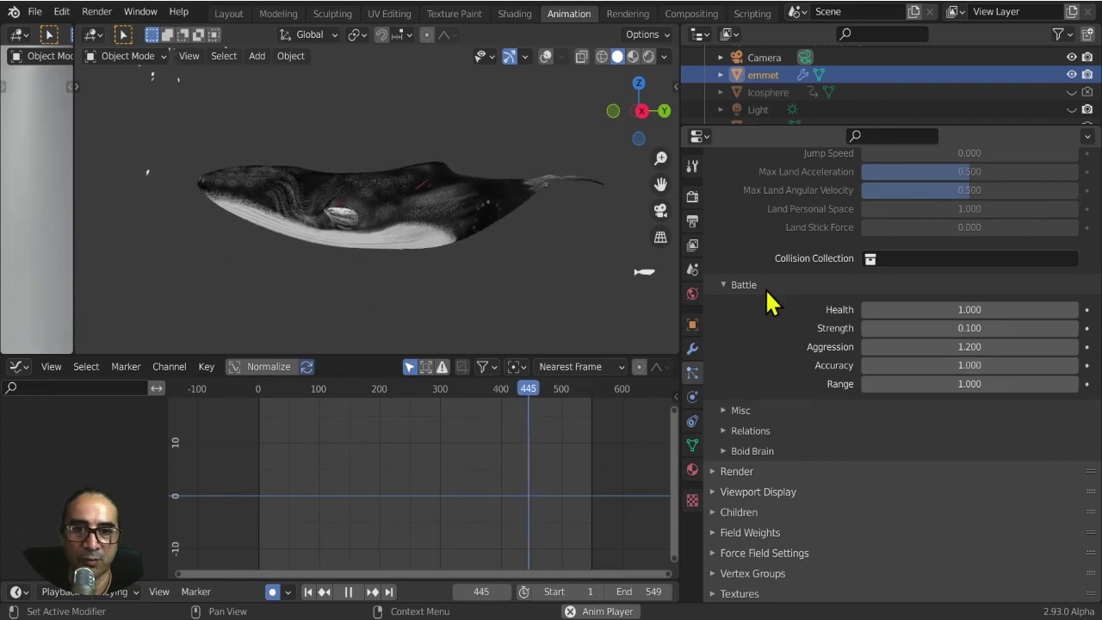
Collapse Battle and show the boids' Misc settings for banking, pitch and height.
left_click(724, 285)
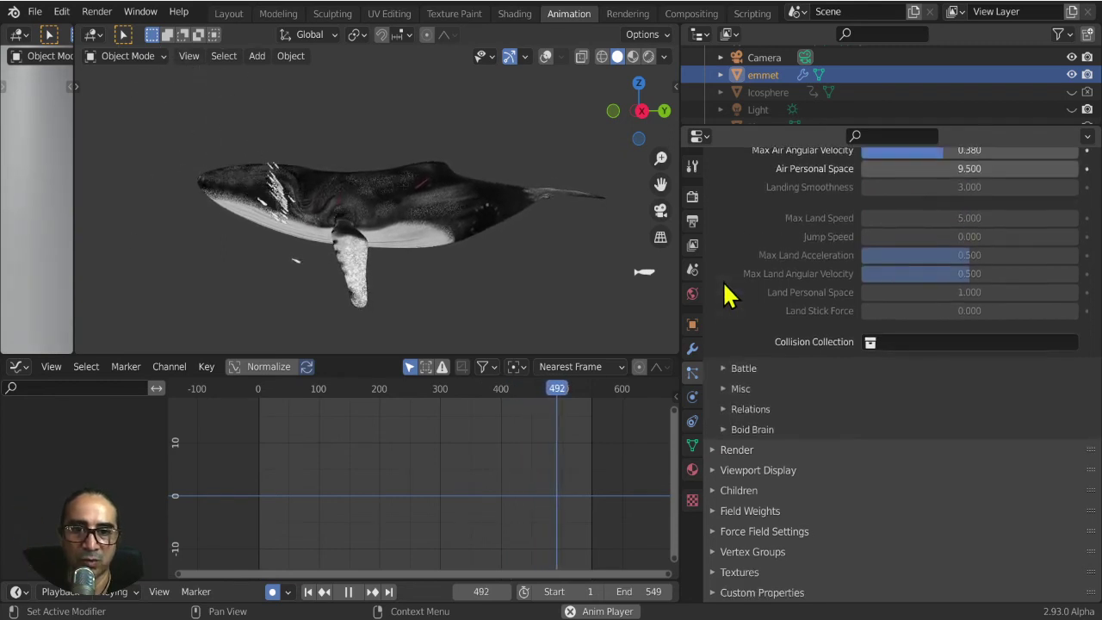
left_click(740, 388)
scroll(812, 333, "down", 1)
scroll(805, 404, "down", 2)
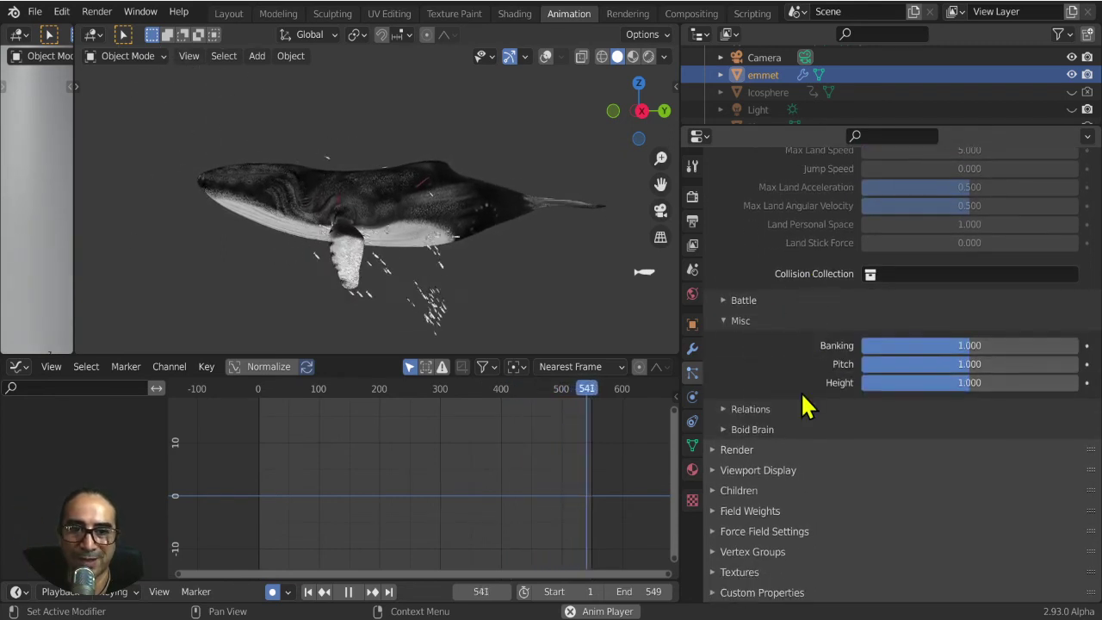
Raise the boids' Misc Pitch to 1.632.
left_click(738, 302)
left_click_drag(921, 342, 874, 343)
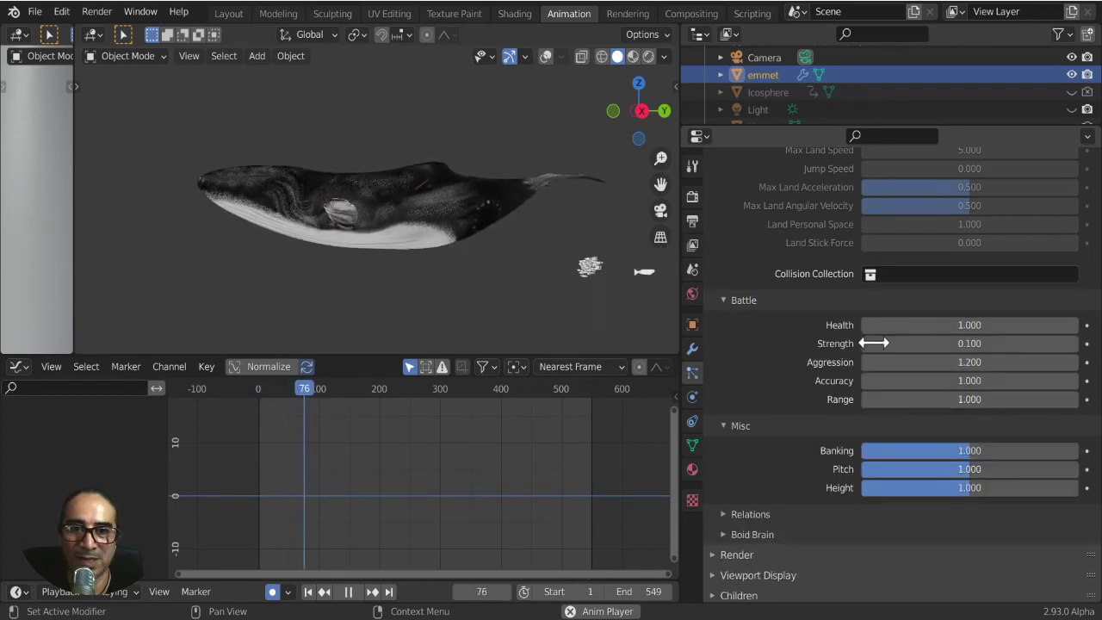
left_click(723, 300)
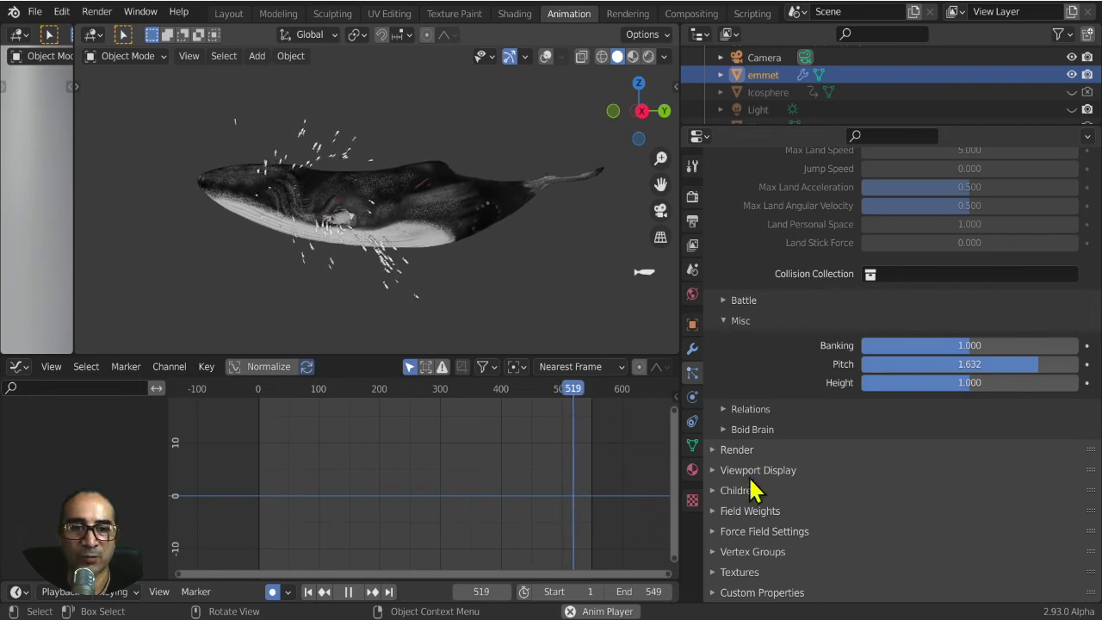
Set the Boid Brain Follow Leader distance to 6.6, then maximize the 3D view with Ctrl+Space.
left_click(731, 411)
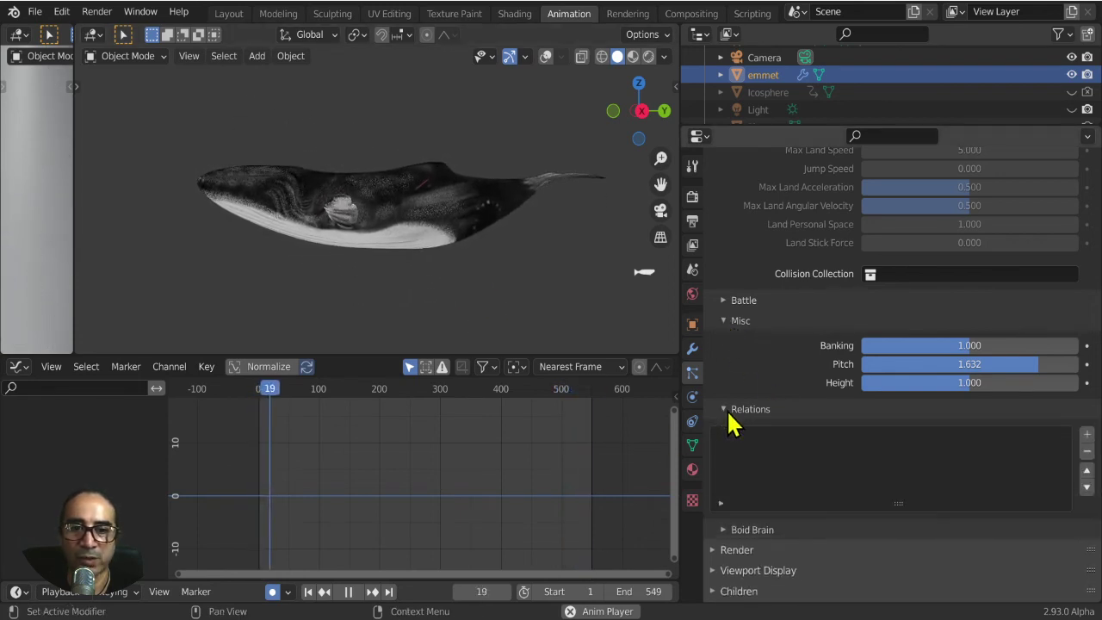
scroll(775, 362, "down", 2)
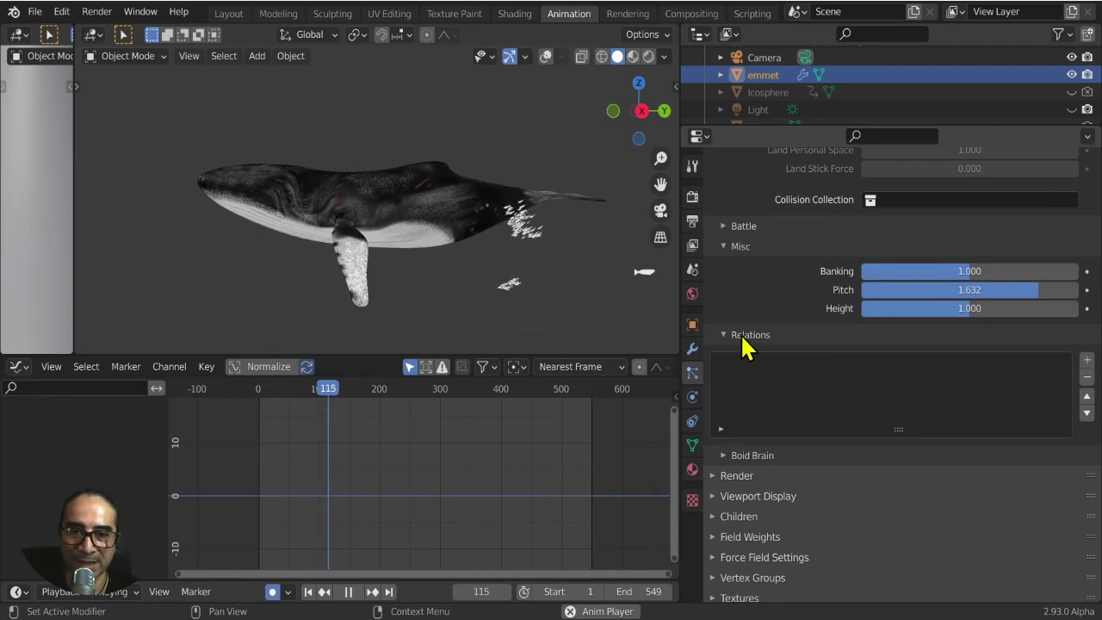
scroll(765, 353, "down", 1)
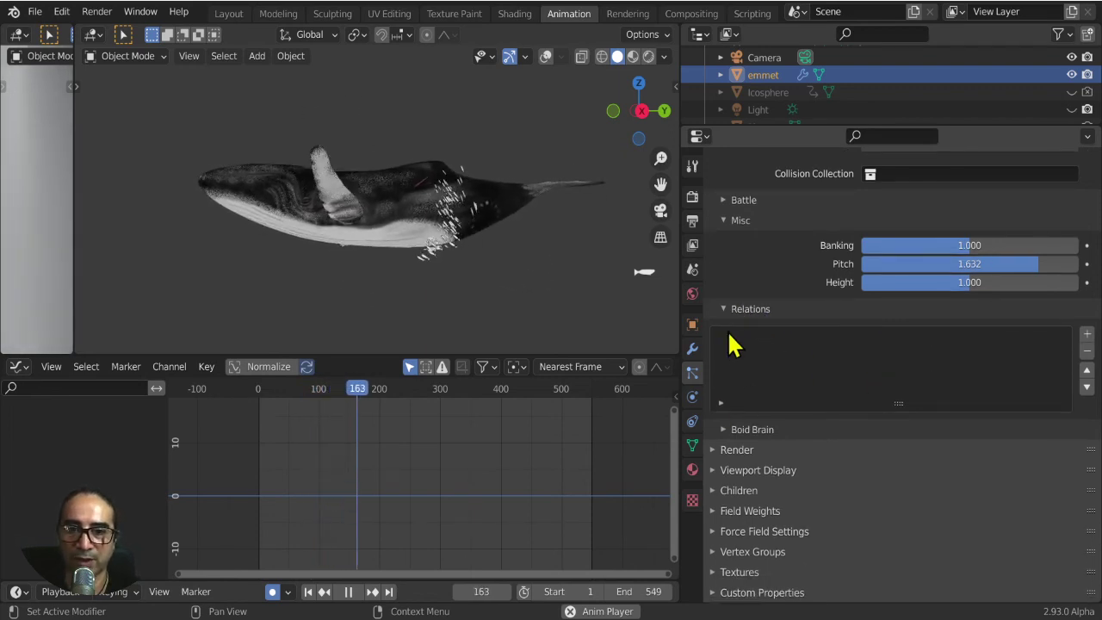
left_click(719, 219)
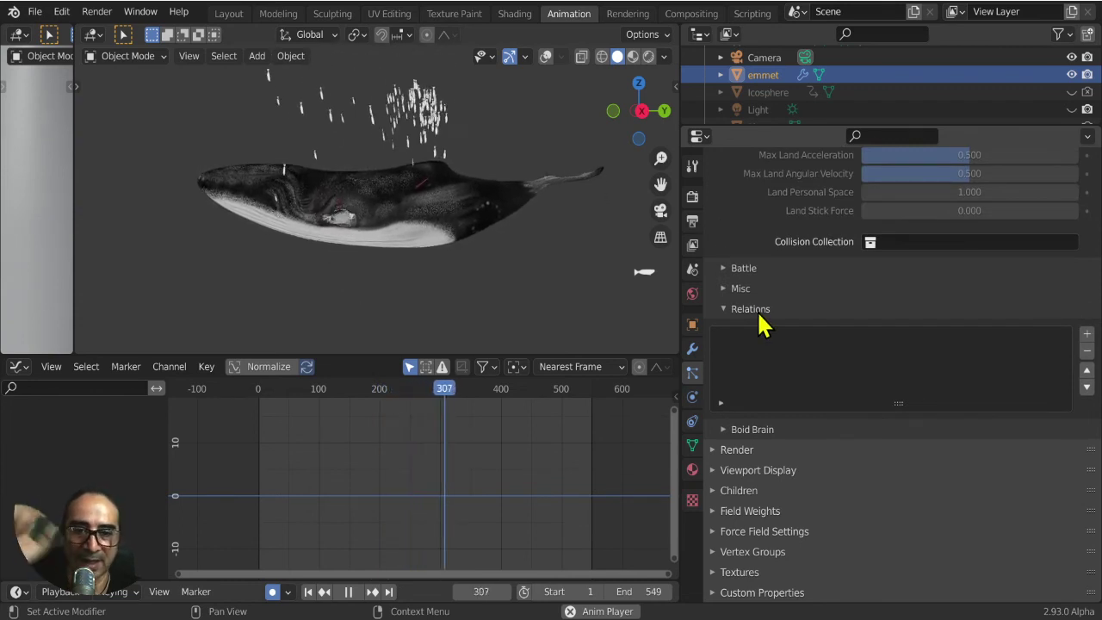
left_click(730, 429)
scroll(782, 327, "down", 2)
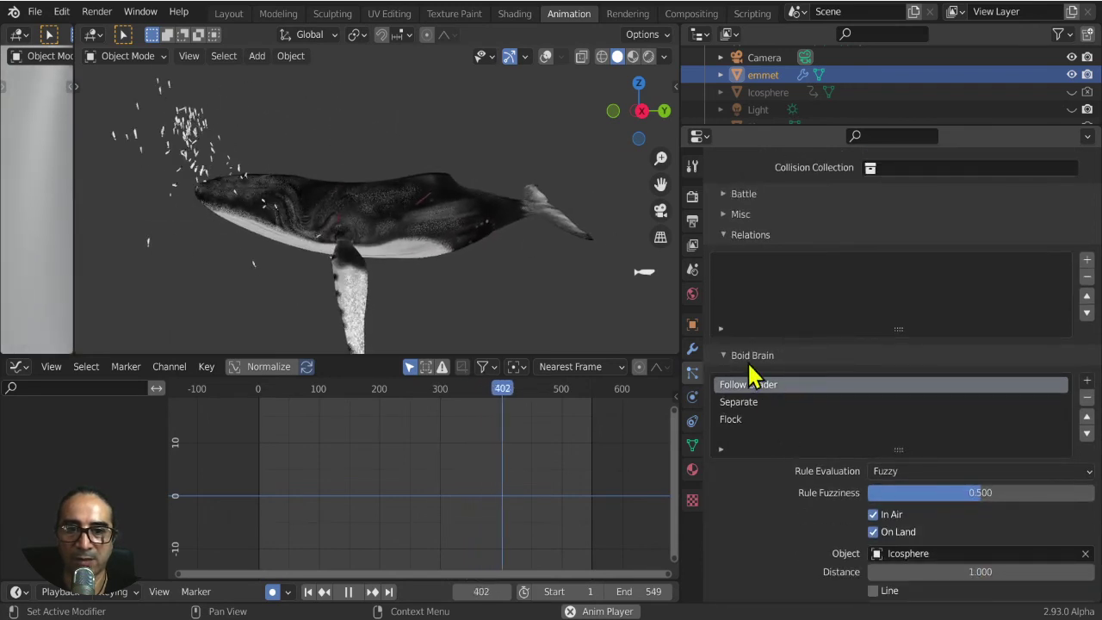
scroll(772, 422, "down", 1)
scroll(772, 422, "down", 1)
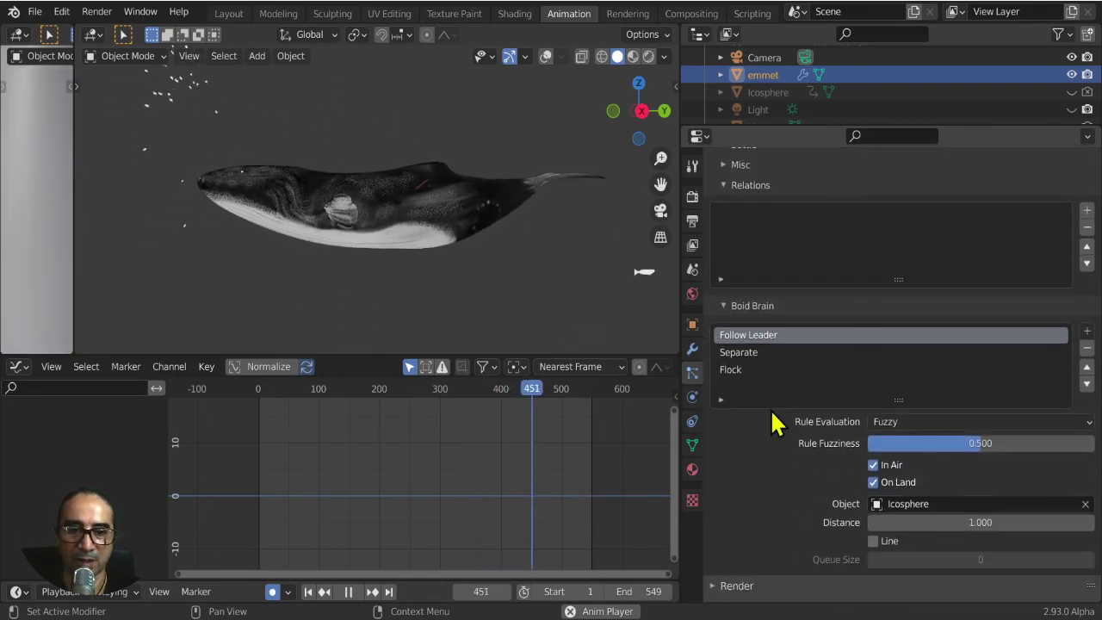
scroll(773, 422, "down", 1)
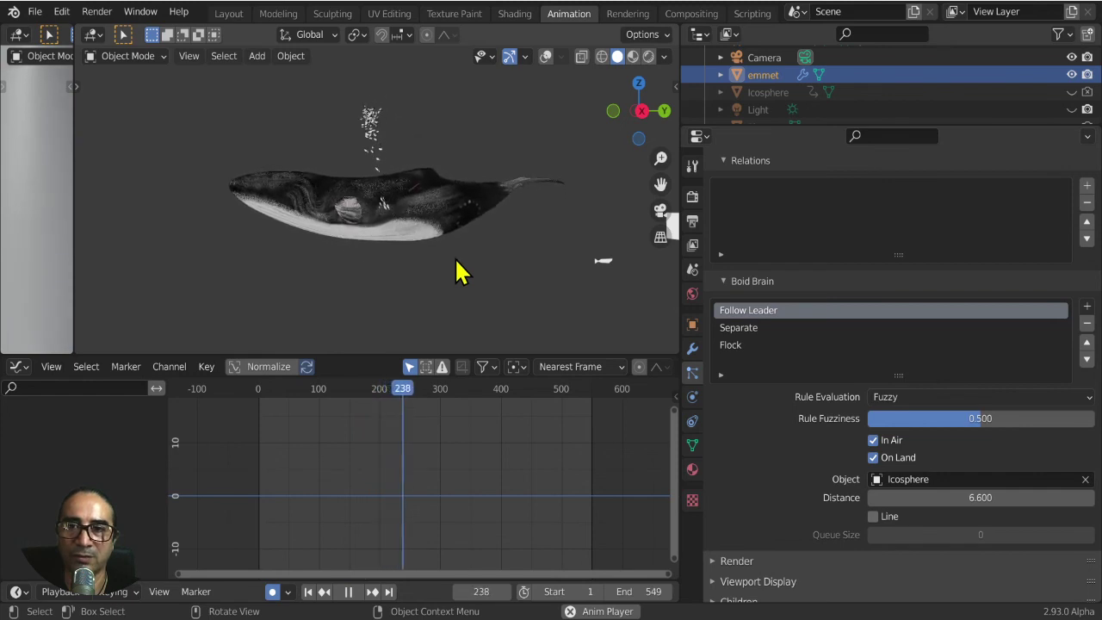
key("ctrl+space")
scroll(645, 411, "up", 2)
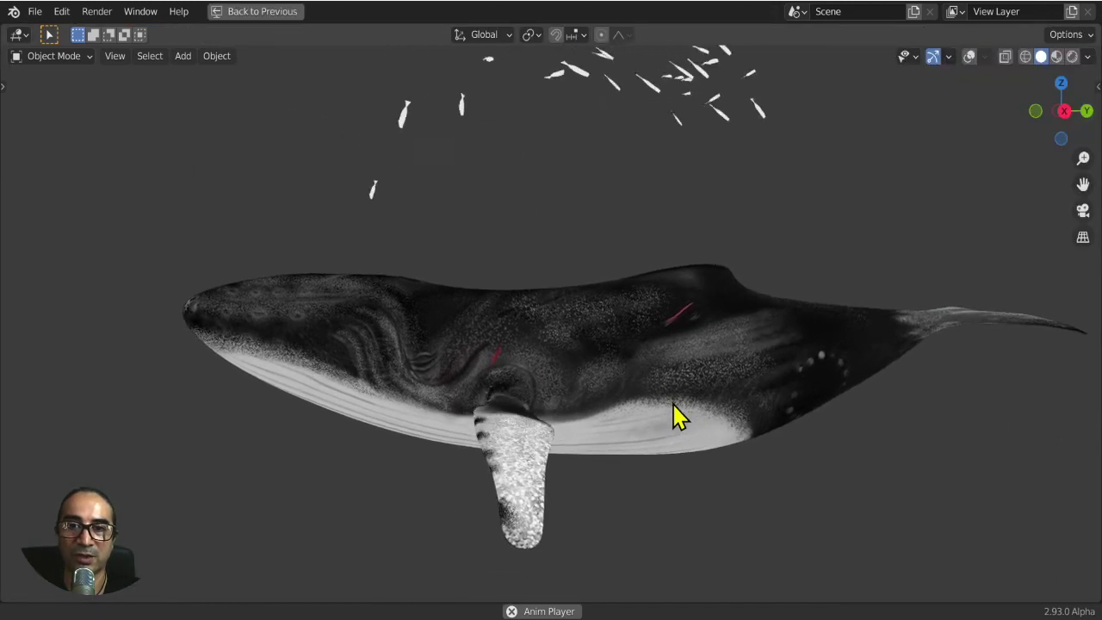
scroll(676, 417, "down", 1)
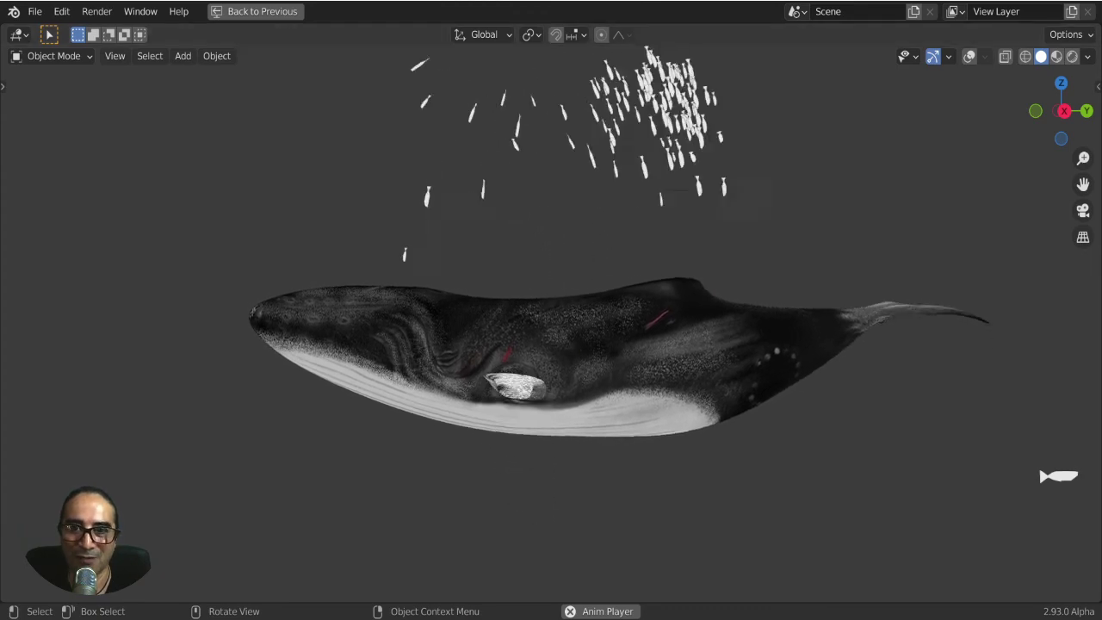
mouse_move(450, 436)
middle_mouse_down()
mouse_move(534, 392)
mouse_move(586, 405)
mouse_move(534, 414)
middle_mouse_up()
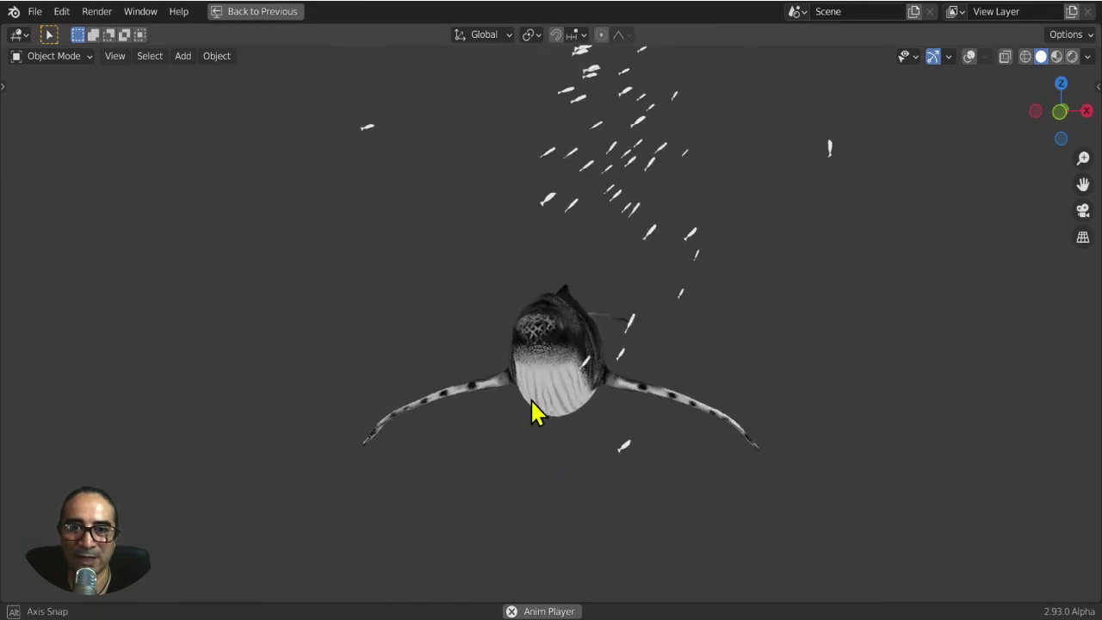